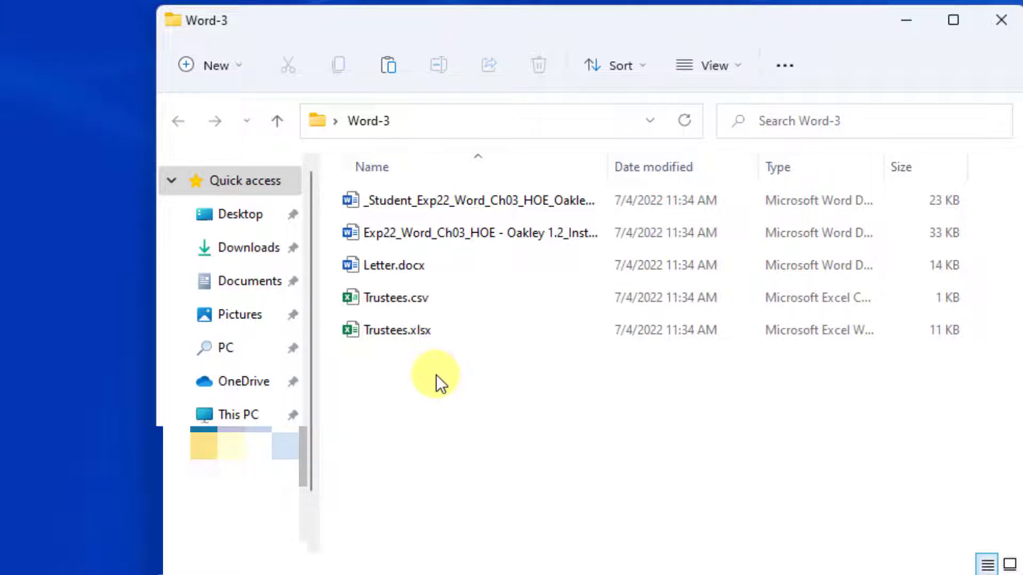
- Show the Word-3 folder's files as large icons and select _Student_Exp22_Word_Ch03_HOE_Oakley.docx
left_click(736, 66)
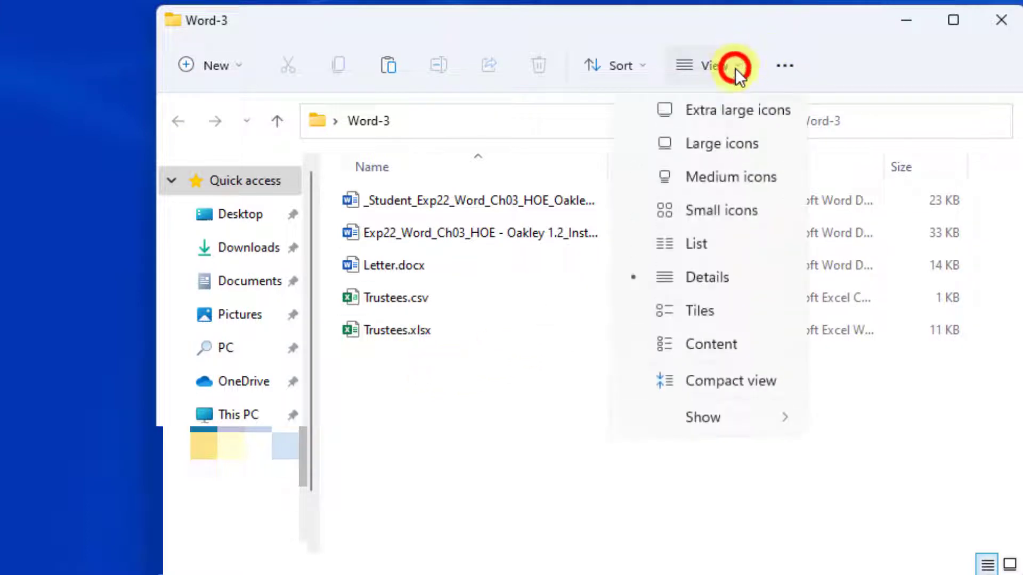
left_click(734, 150)
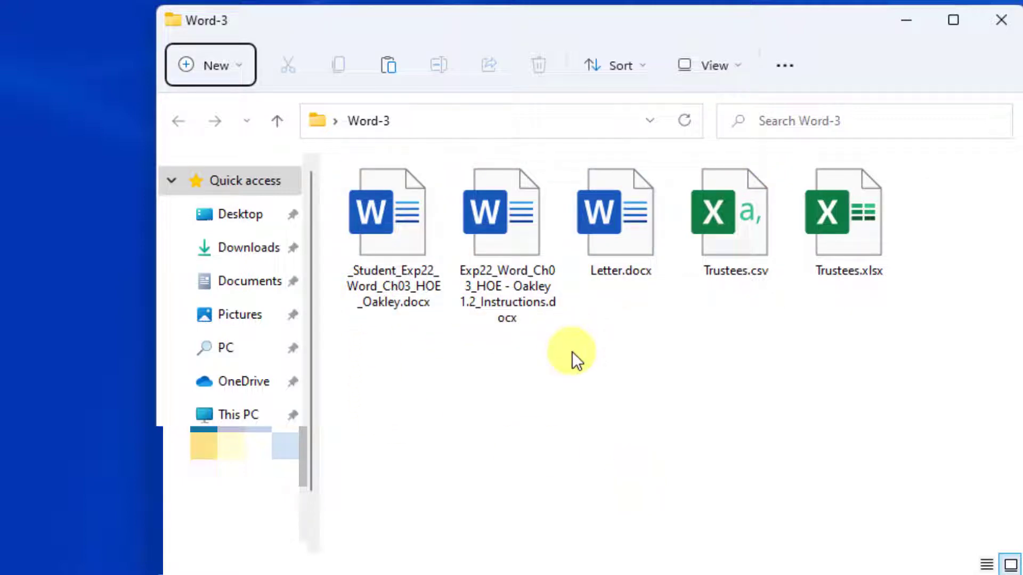
left_click(383, 293)
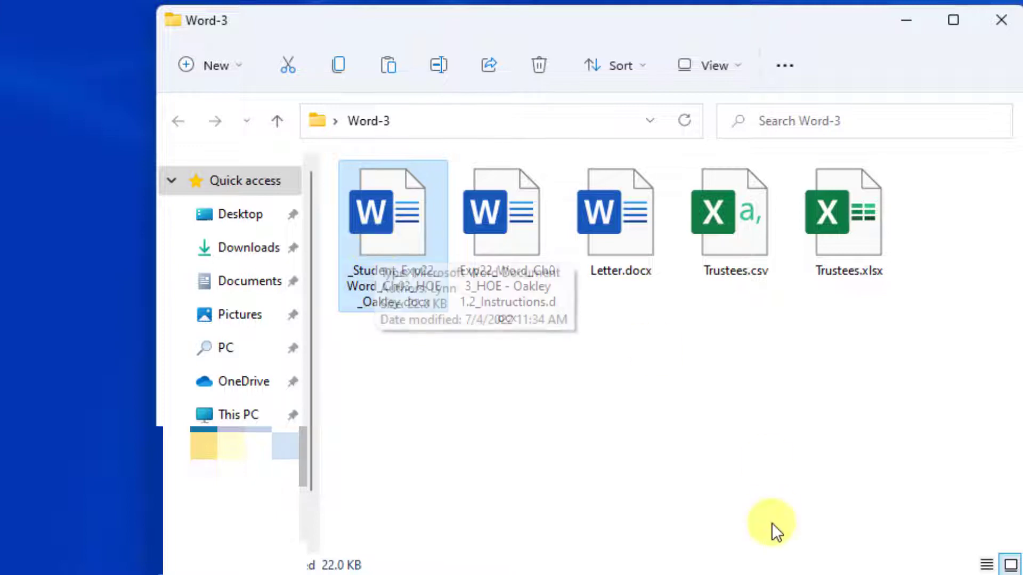
mouse_move(502, 321)
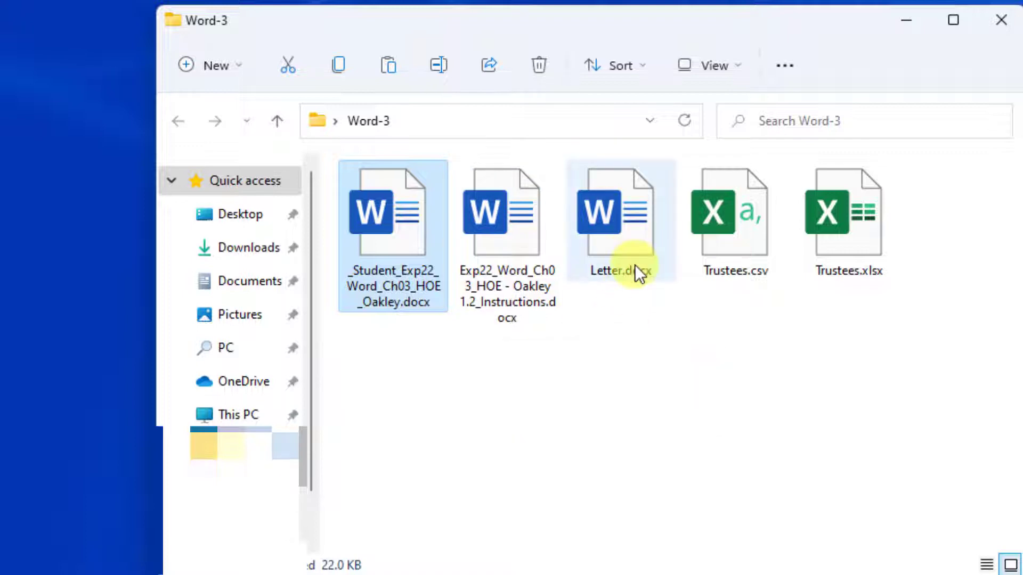
mouse_move(634, 265)
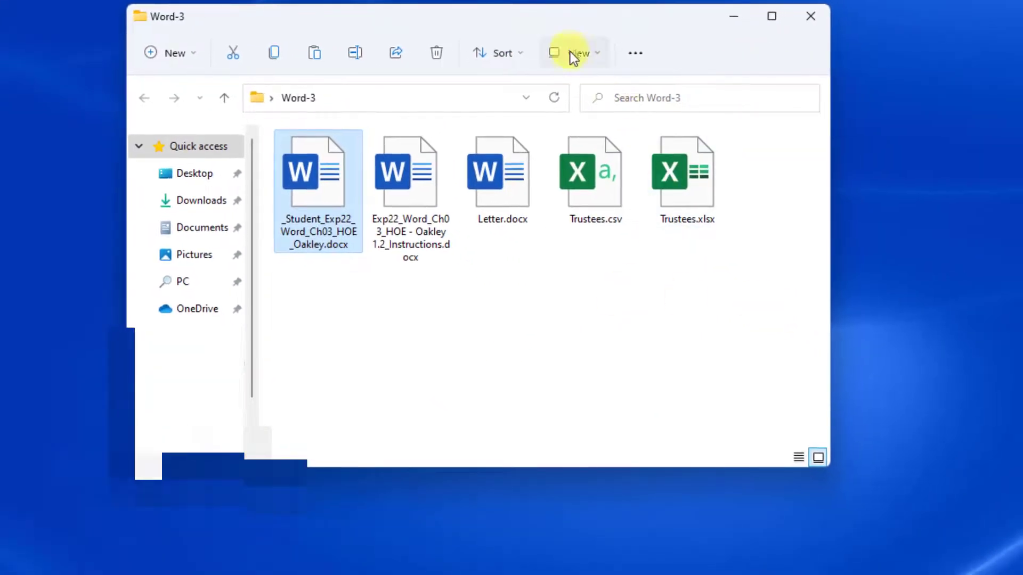
- Check the File name extensions setting among the folder's show options, leaving it unchanged
left_click(606, 57)
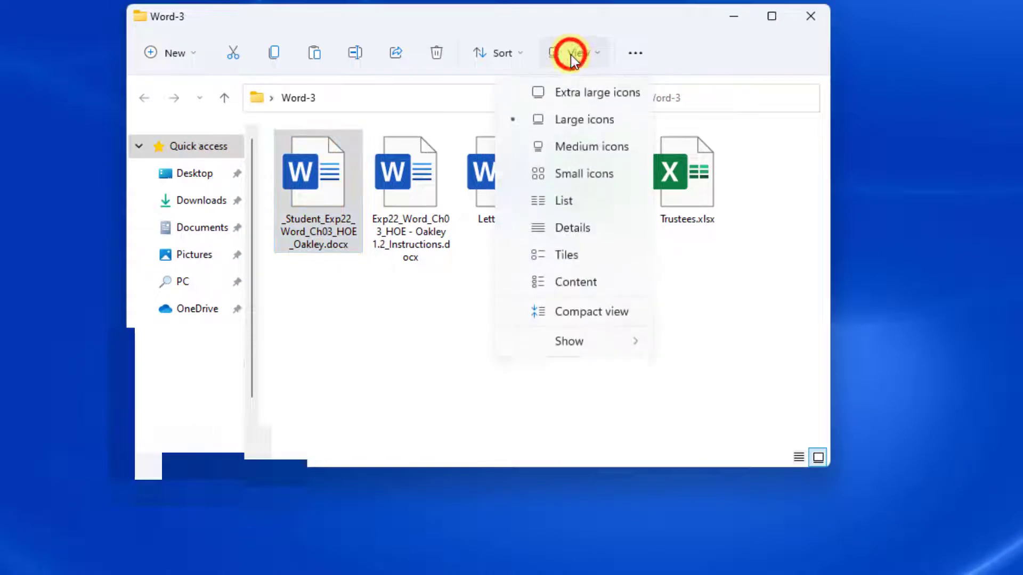
mouse_move(583, 345)
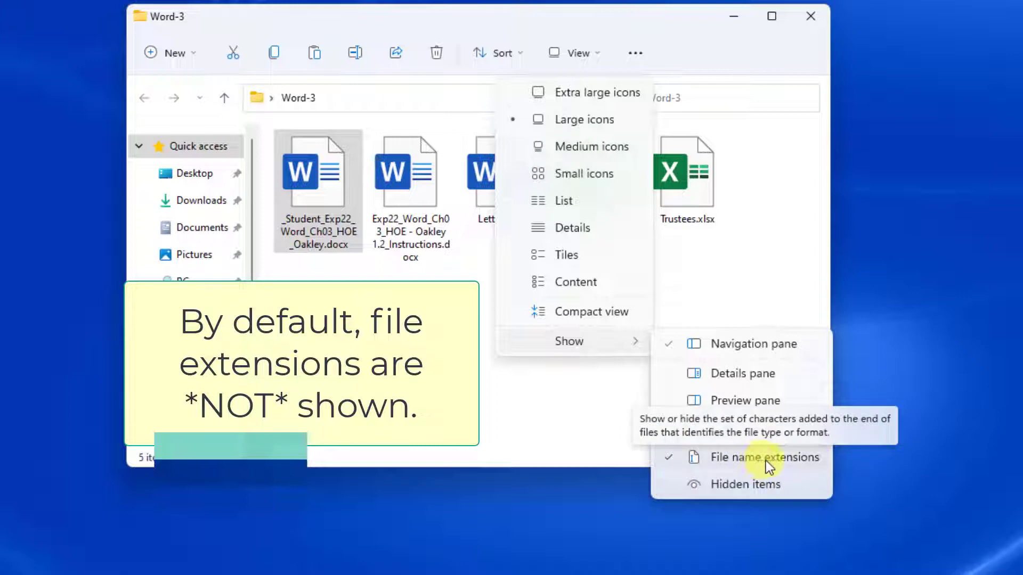
left_click(498, 410)
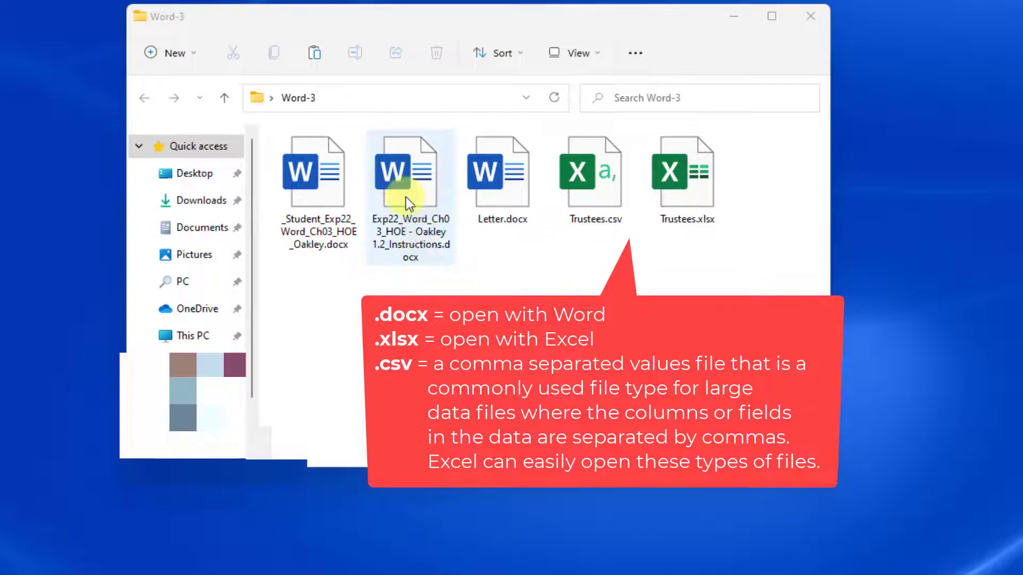
- Open the Exp22_Word_Ch03_HOE - Oakley 1.2 instructions document and skim it through to the last page
double_click(409, 182)
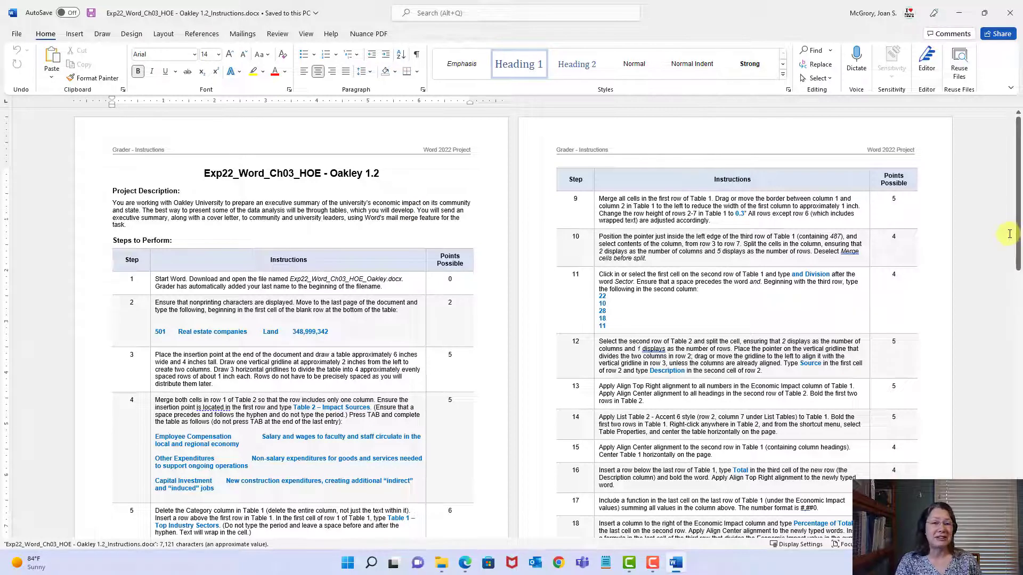
left_click_drag(1018, 201, 1018, 407)
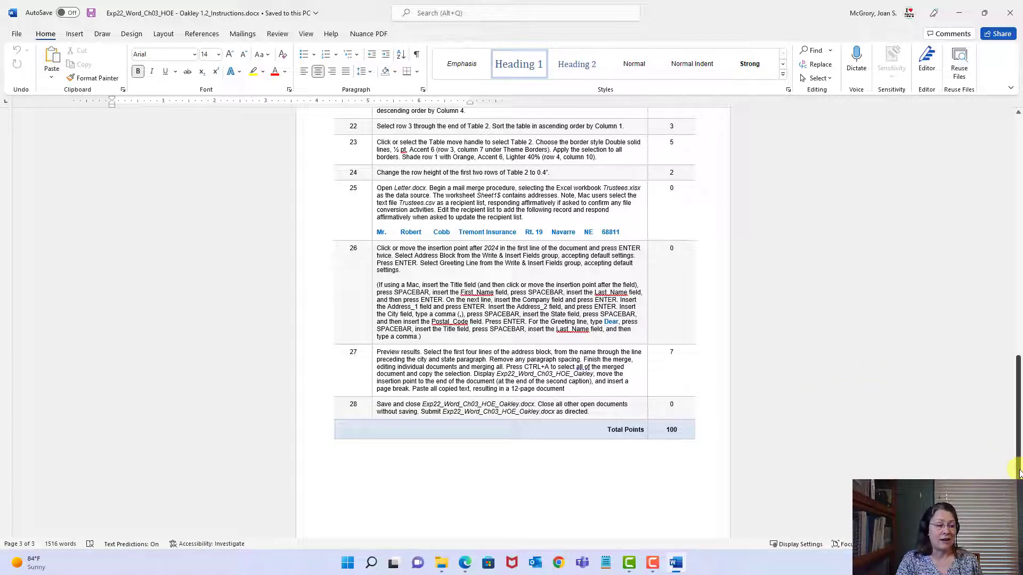
key("ctrl+Home")
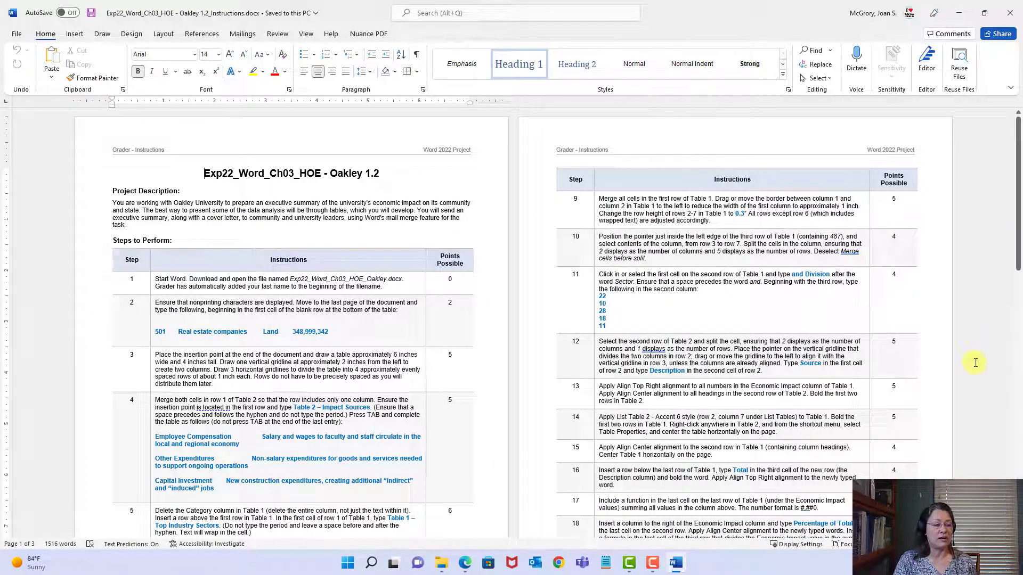
- Enlarge the instructions to a readable single-page width and review the first steps to perform
left_click(974, 544)
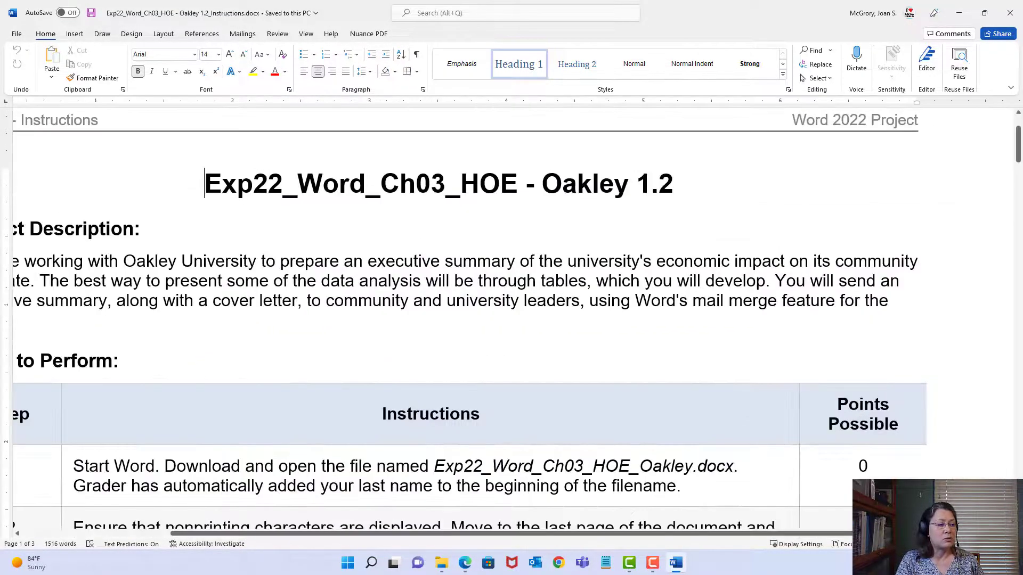
left_click(924, 544)
left_click(924, 544)
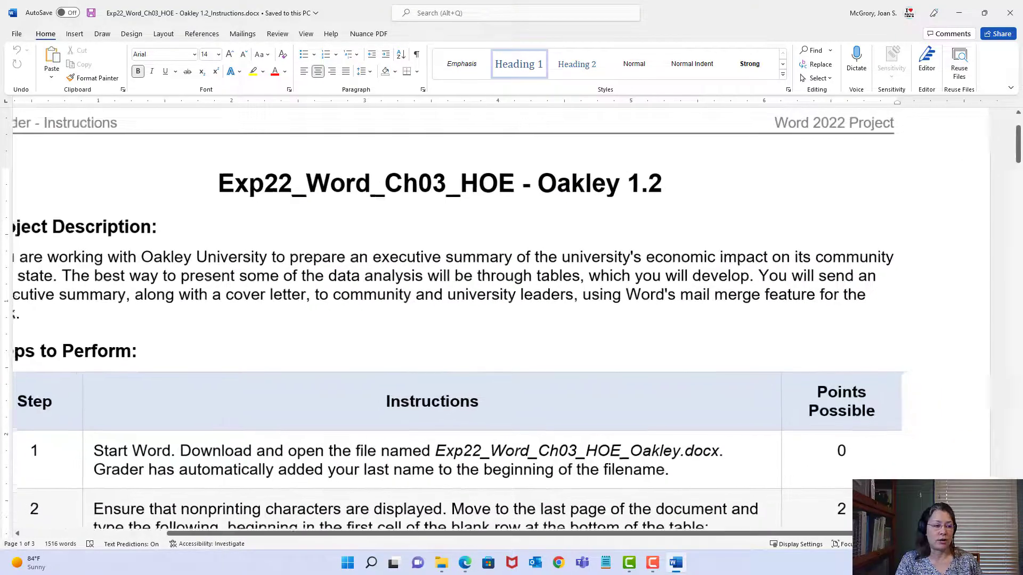
left_click(924, 544)
left_click(924, 544)
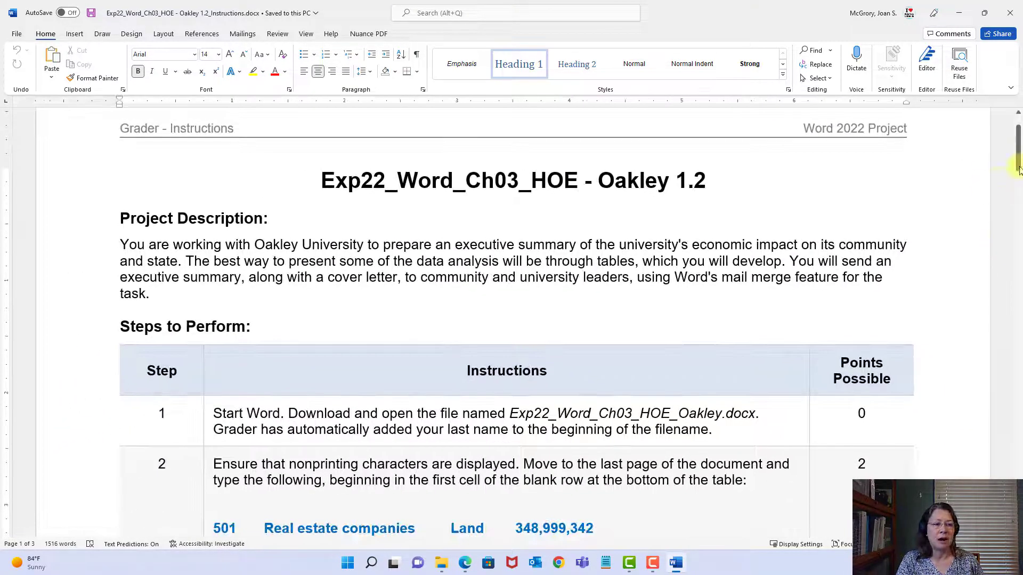
left_click_drag(1017, 158, 1017, 186)
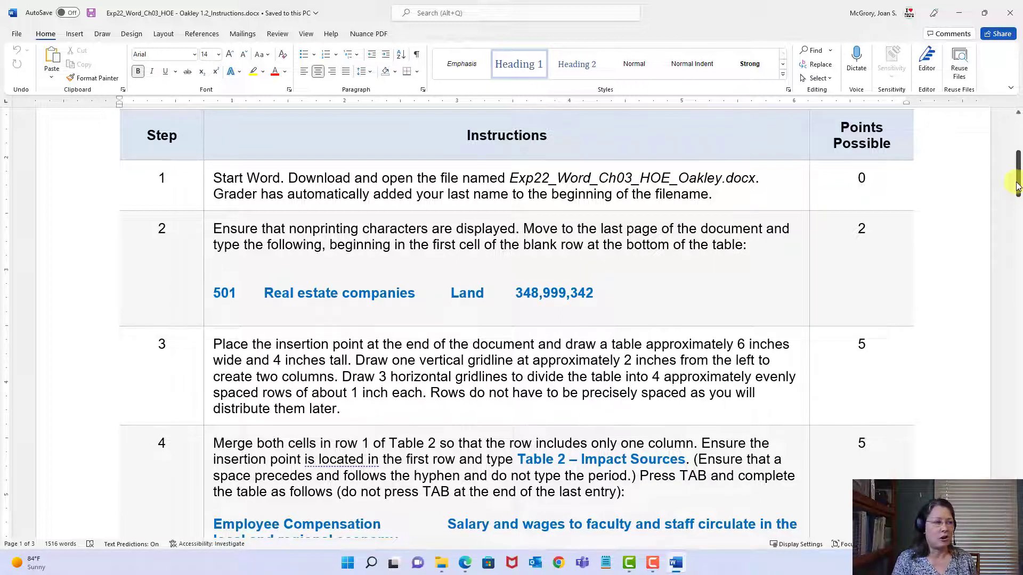
left_click_drag(1017, 186, 1017, 166)
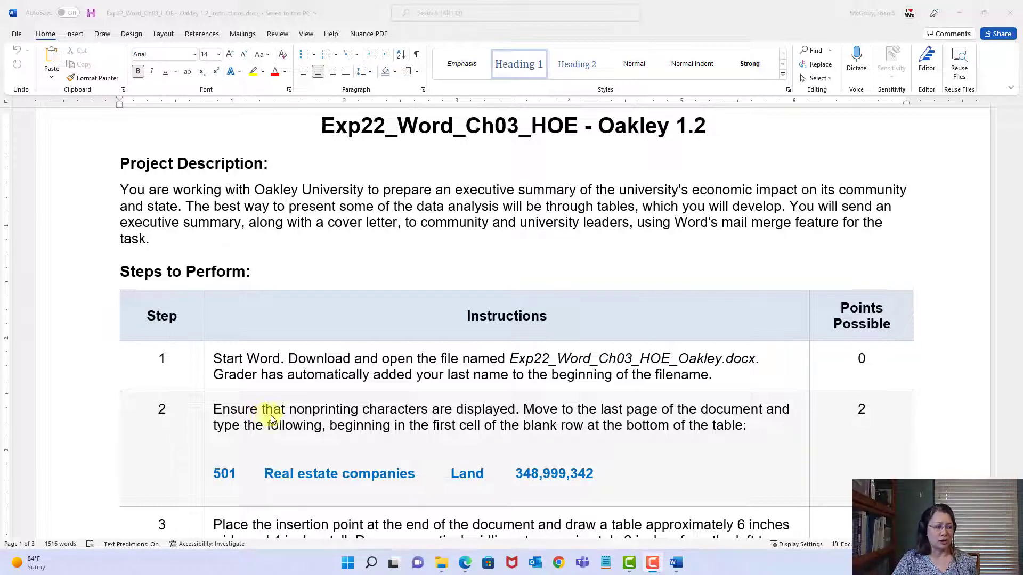
- Minimize the instructions, open _Student_Exp22_Word_Ch03_HOE_Oakley.docx from the Word-3 folder and enable editing
left_click(958, 15)
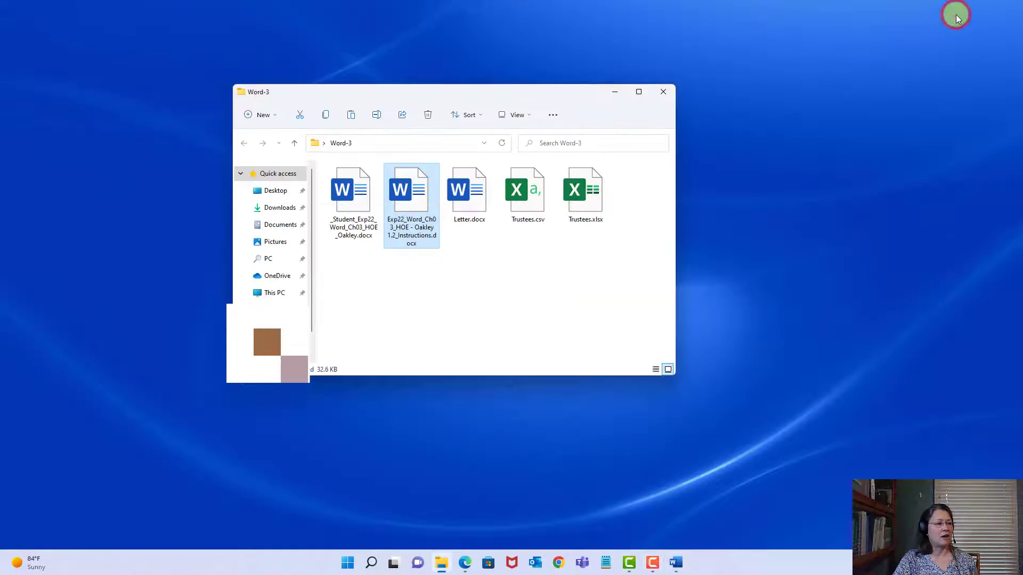
double_click(349, 217)
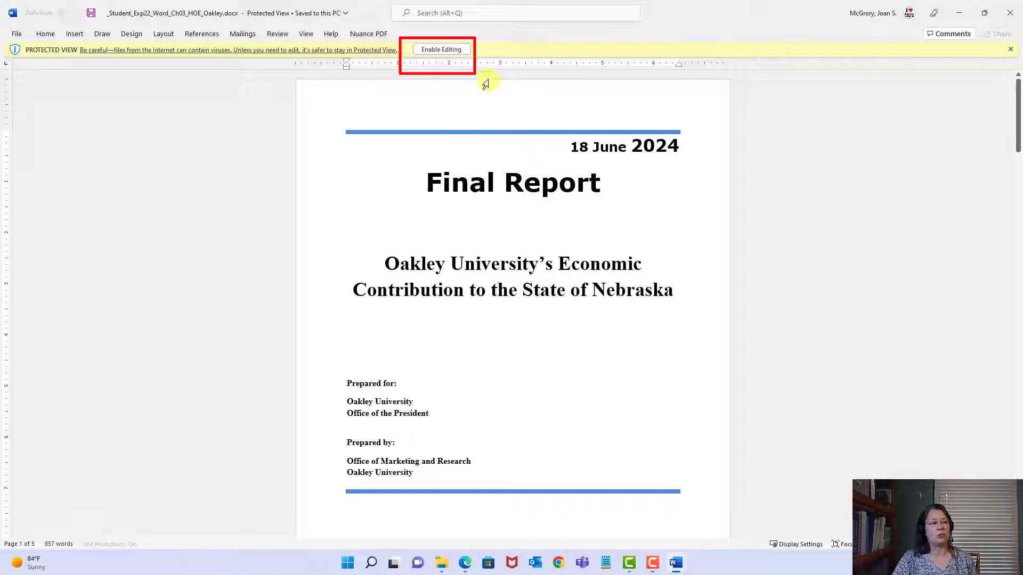
left_click(450, 55)
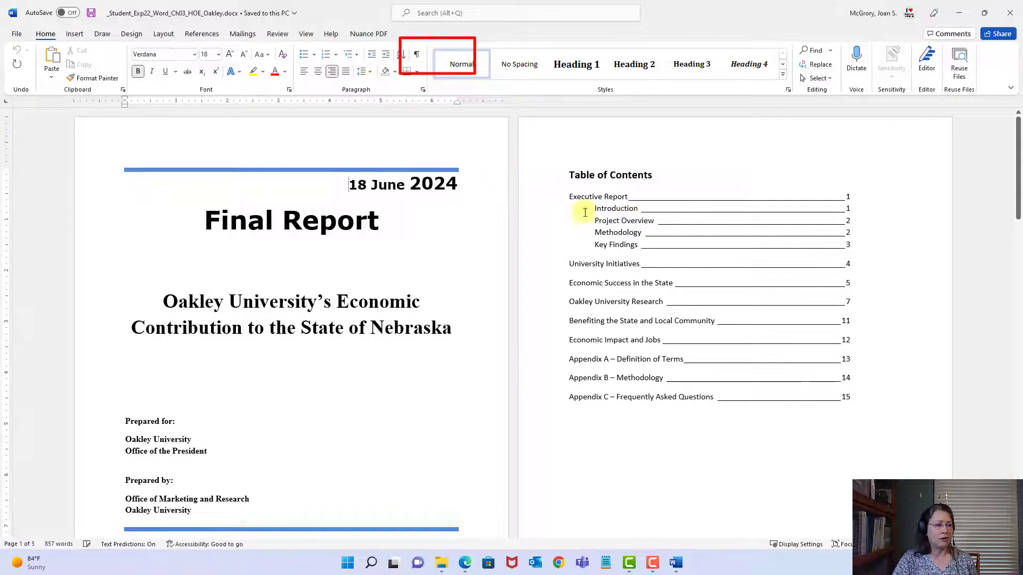
left_click(626, 220)
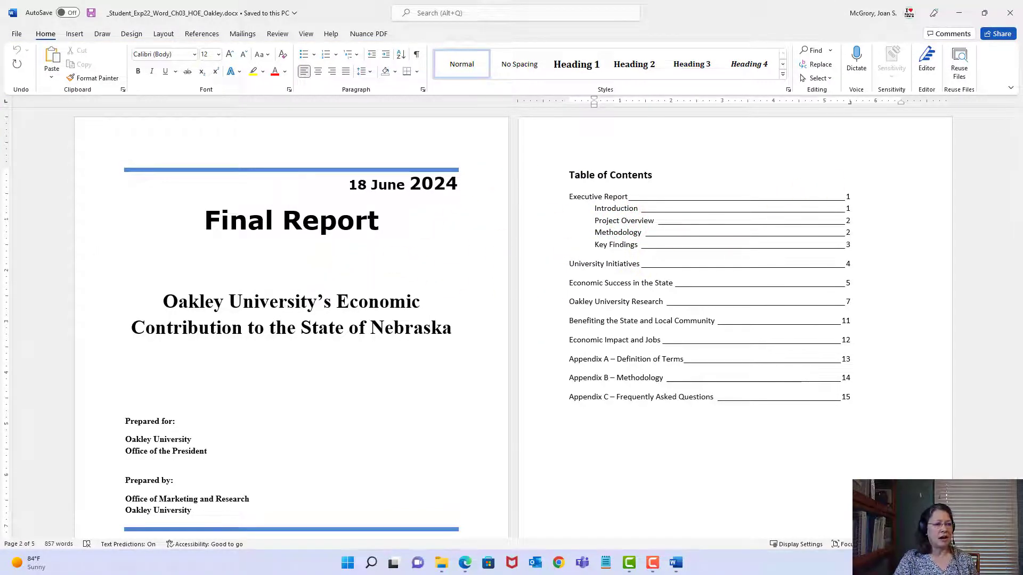
- Look over the report down to Table 1 on its last page and display the nonprinting characters
left_click_drag(1018, 162, 1014, 237)
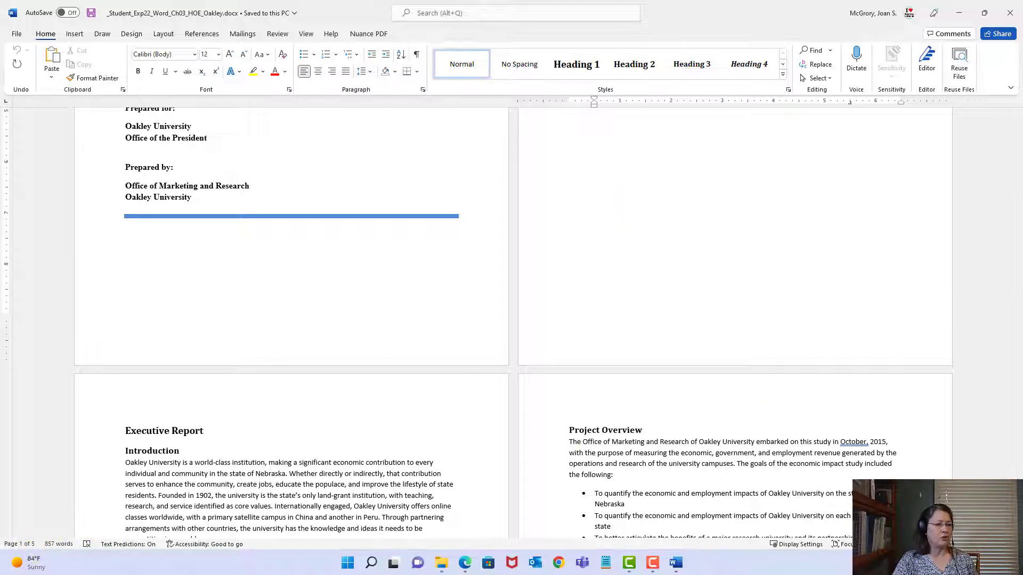
left_click_drag(1018, 216, 1017, 180)
left_click_drag(1018, 255, 1018, 285)
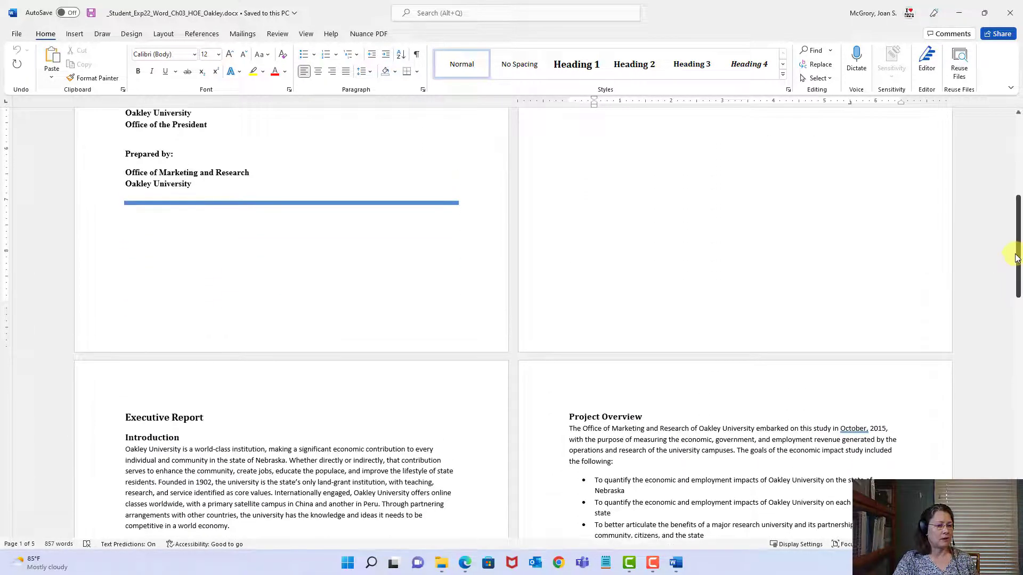
left_click_drag(1016, 228, 1019, 433)
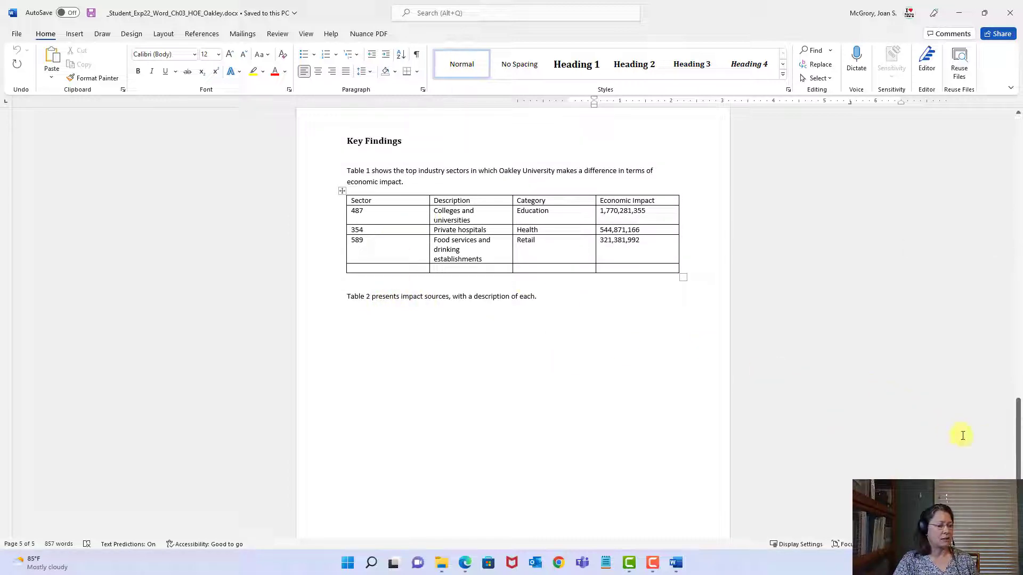
left_click_drag(1018, 424, 1019, 143)
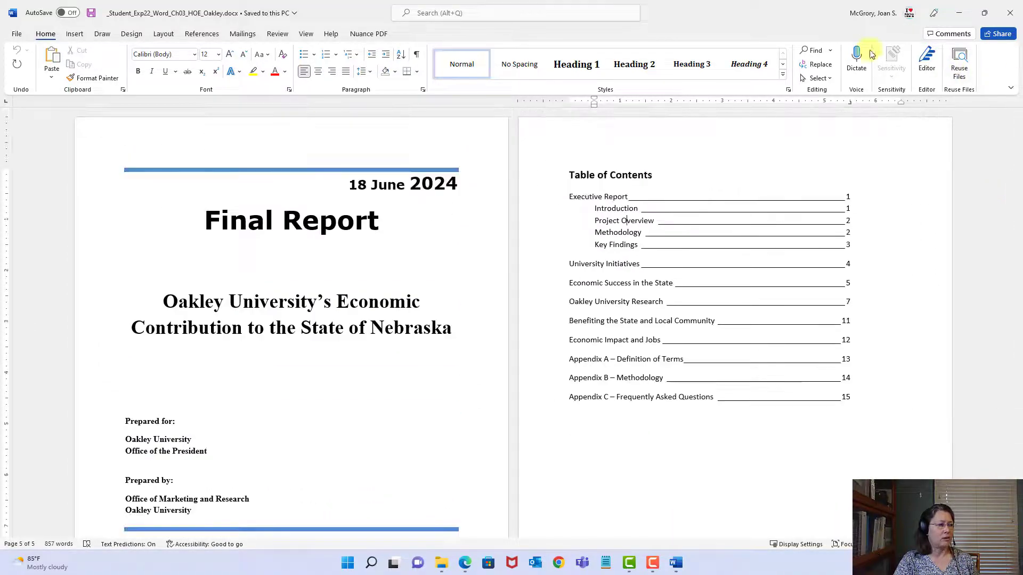
left_click(417, 55)
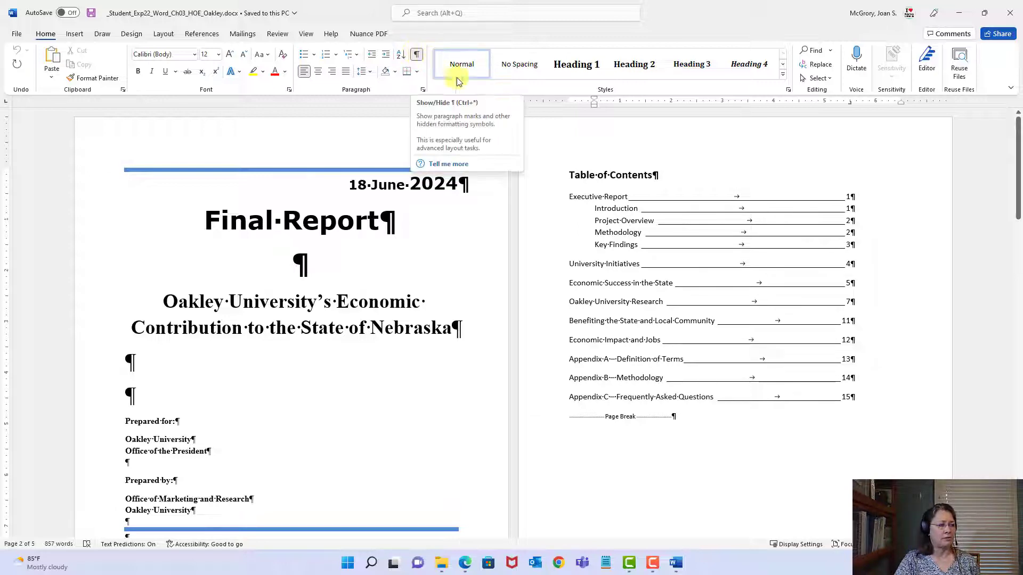
- Review step 2 in the instructions document and return to the student report
left_click(679, 566)
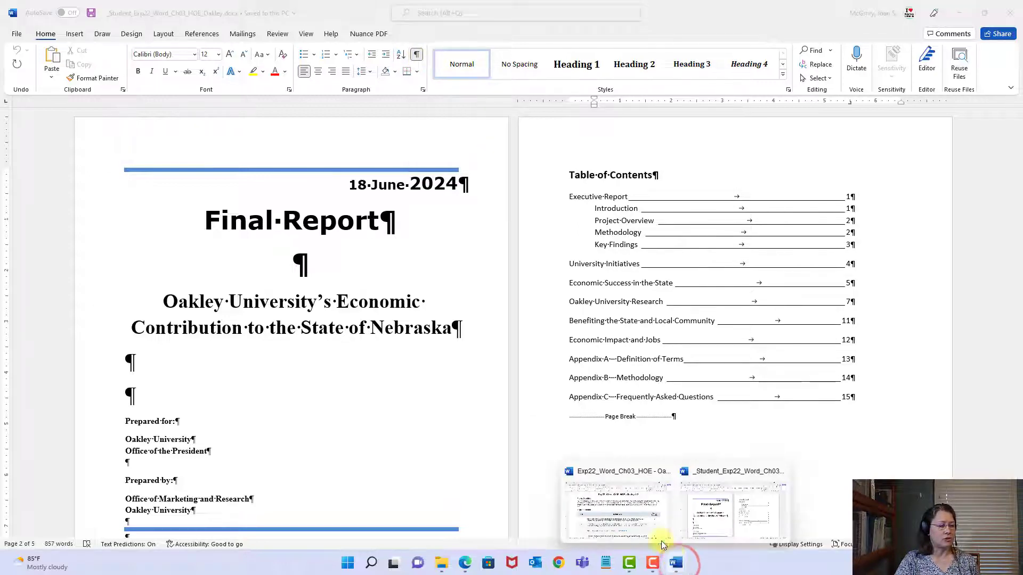
left_click(646, 516)
left_click_drag(1018, 155, 1018, 170)
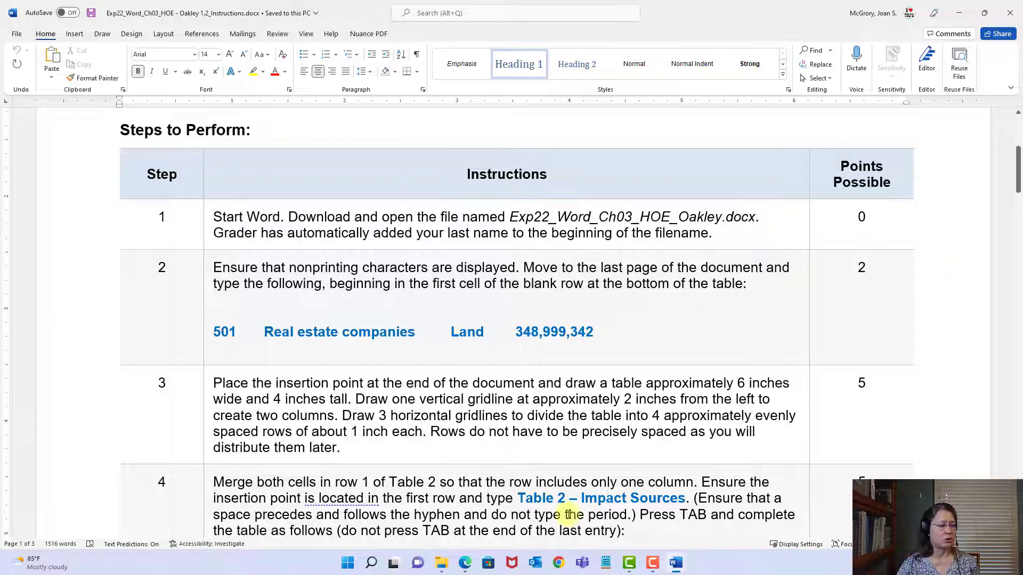
left_click(675, 563)
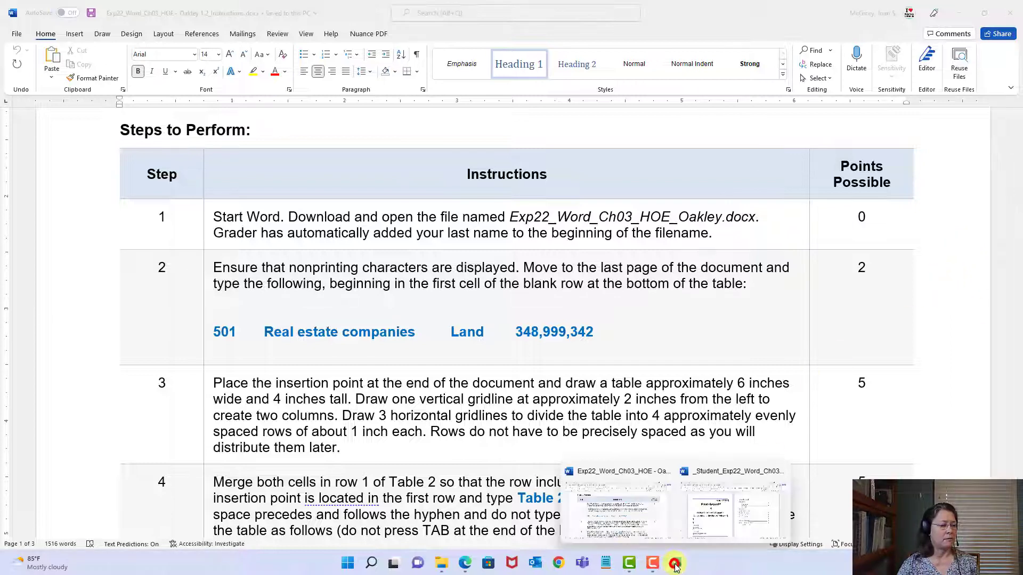
left_click(746, 519)
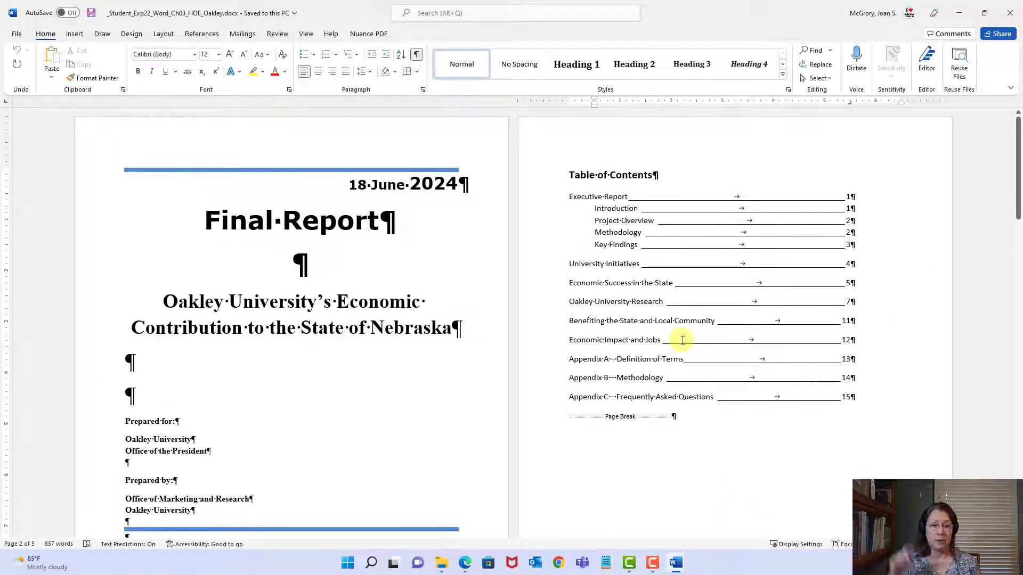
- Fill the blank last row of Table 1 with 501, Real estate companies, Land and 348,999,342
key("ctrl+End")
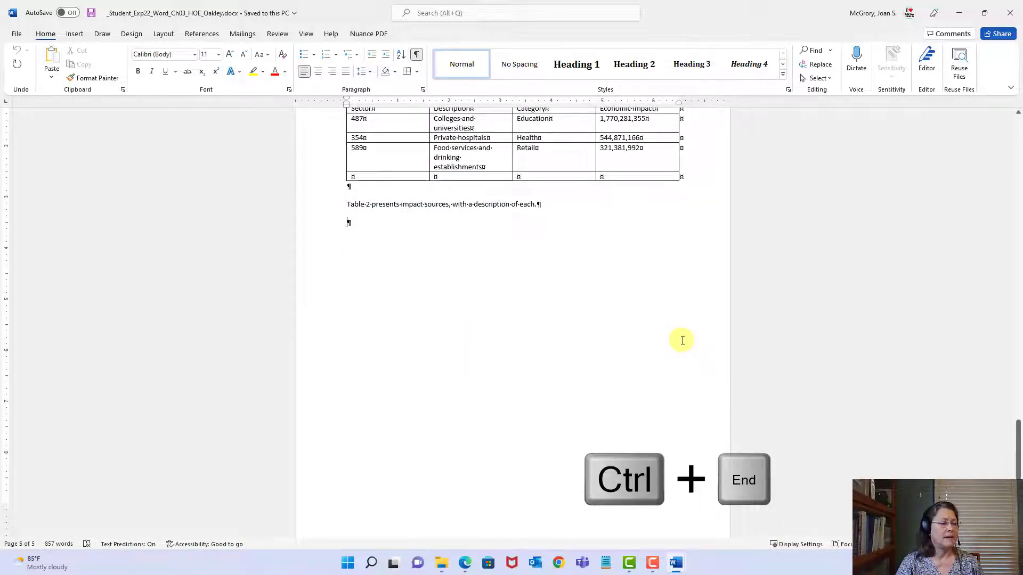
scroll(669, 338, "up", 1)
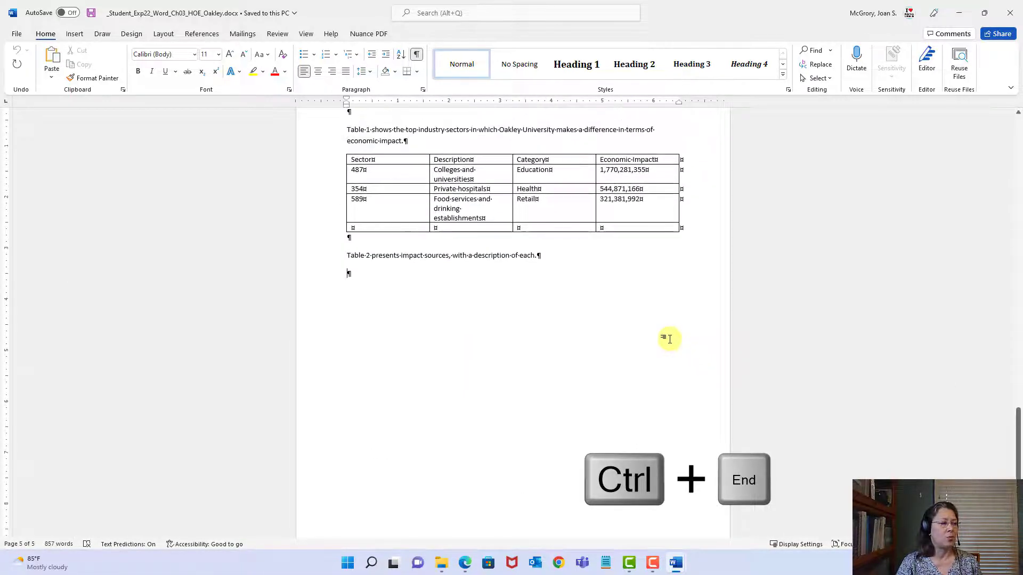
left_click(373, 229)
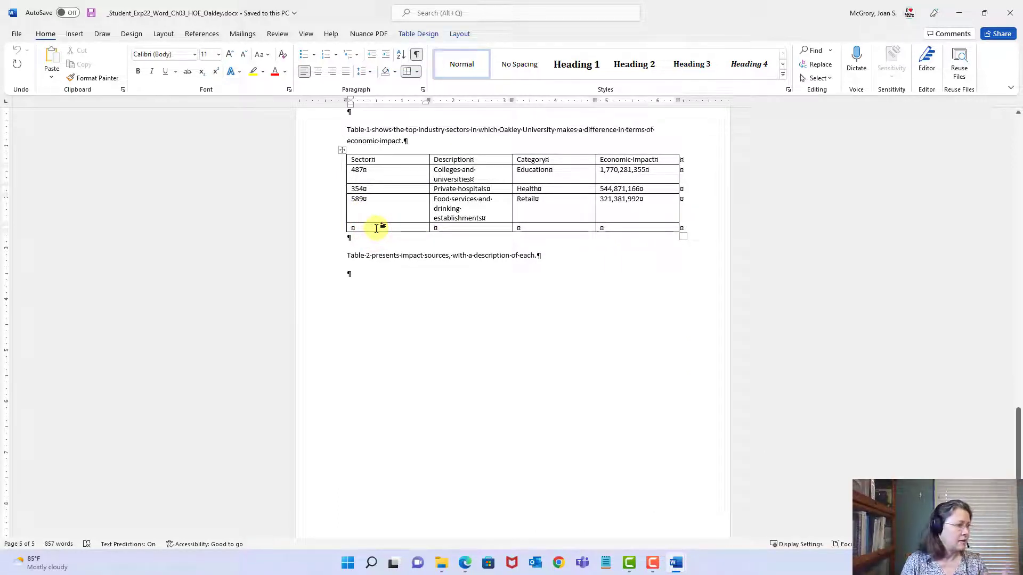
type("501")
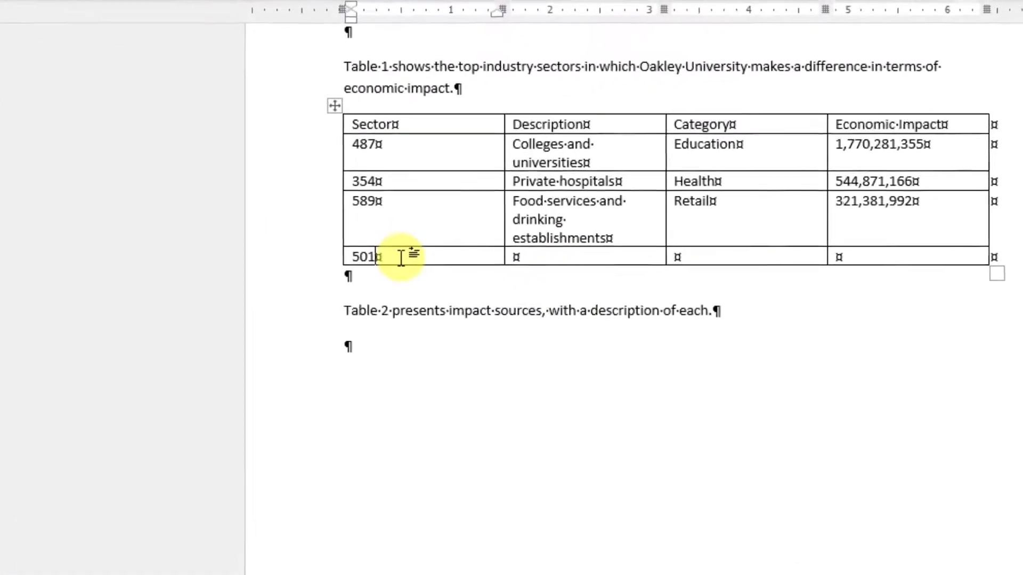
key("Tab")
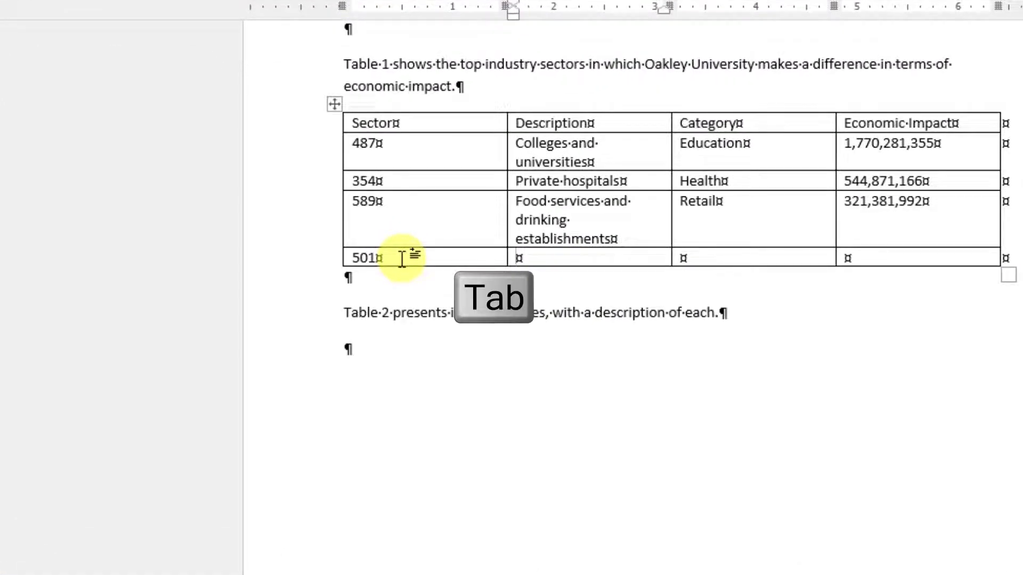
type("Real estate companies")
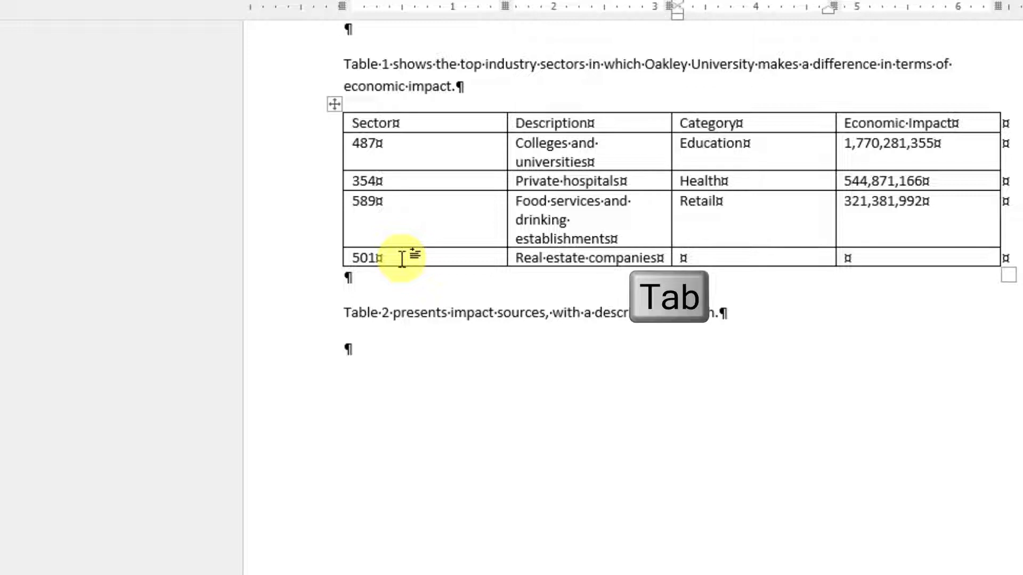
type("Land")
key("Tab")
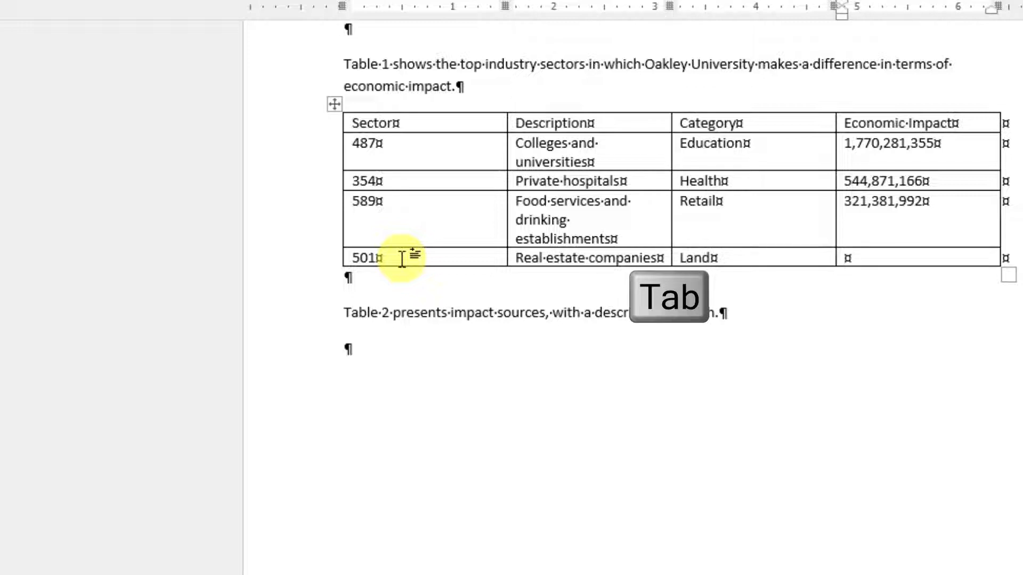
type("348,999,342")
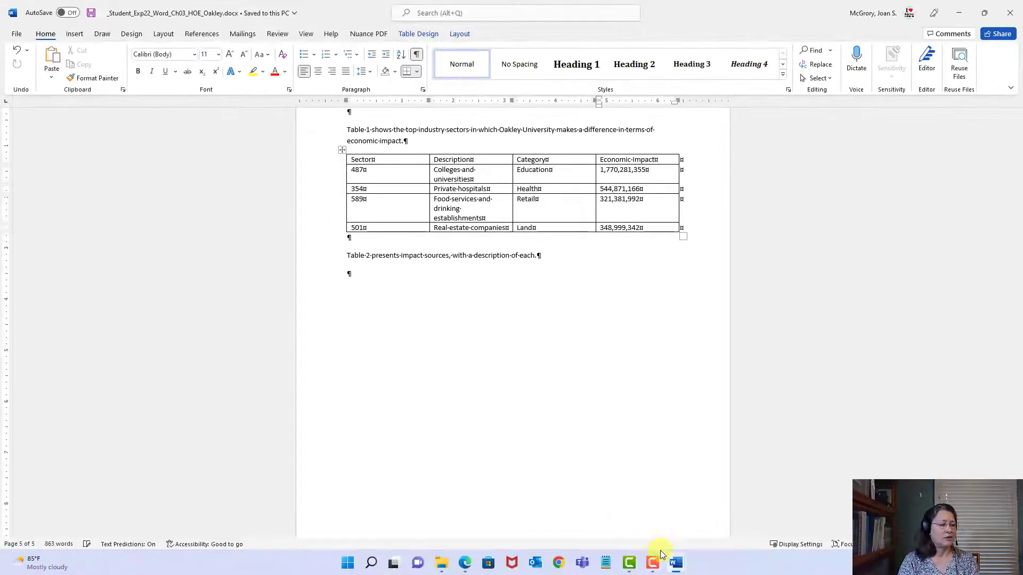
- Review step 3 in the instructions document and return to the student report
mouse_move(676, 562)
left_click(645, 528)
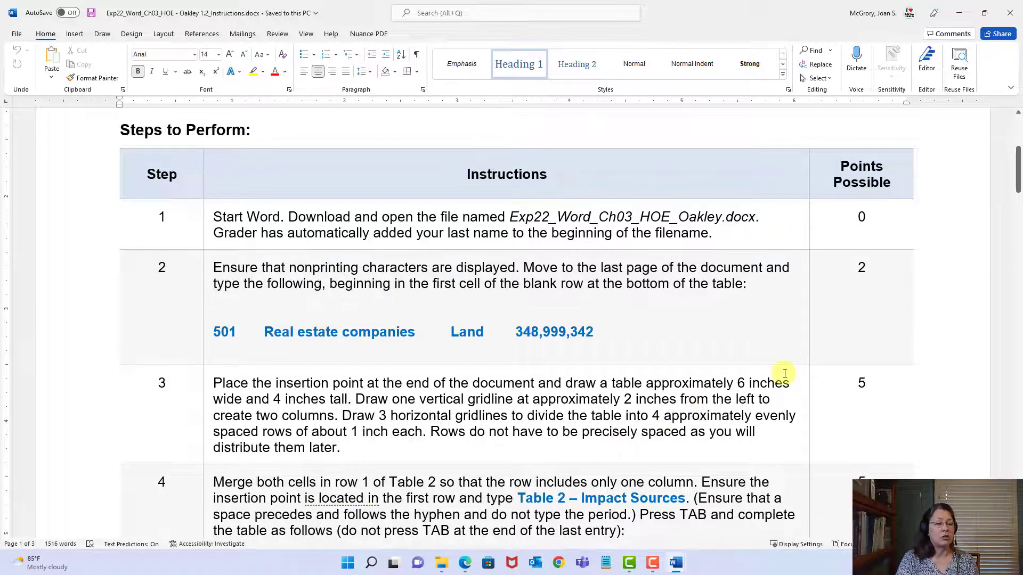
left_click_drag(1017, 175, 1018, 198)
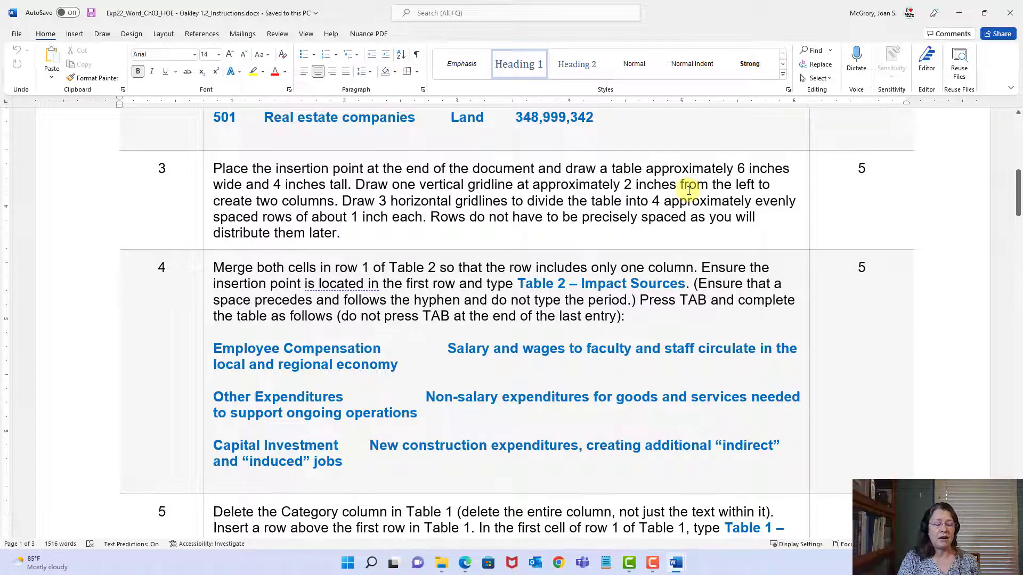
mouse_move(676, 564)
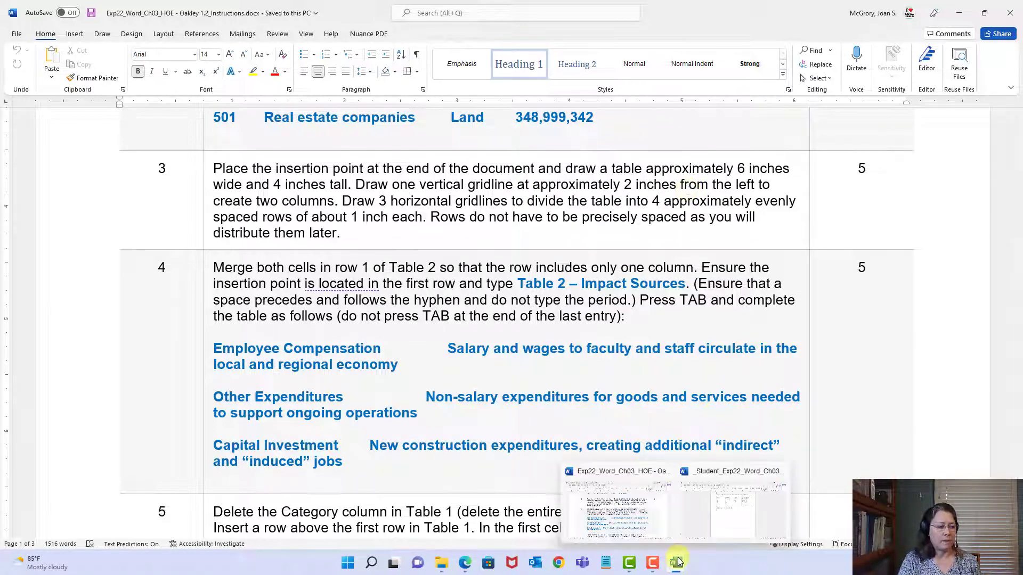
left_click(725, 520)
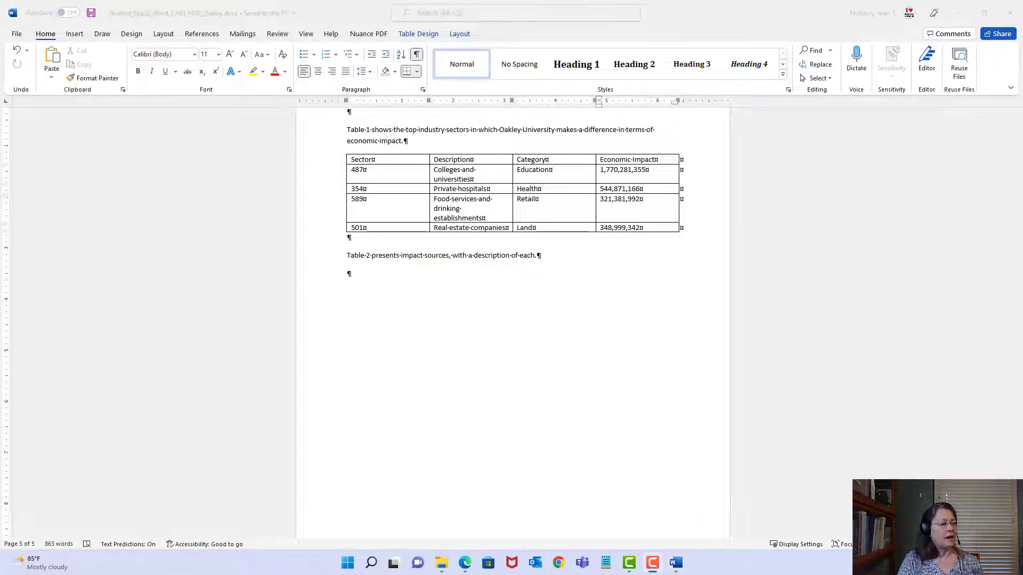
- Draw a table about 5.97 inches wide and 3.91 inches tall at the blank last paragraph of the document, with the rulers as a guide
left_click(357, 278)
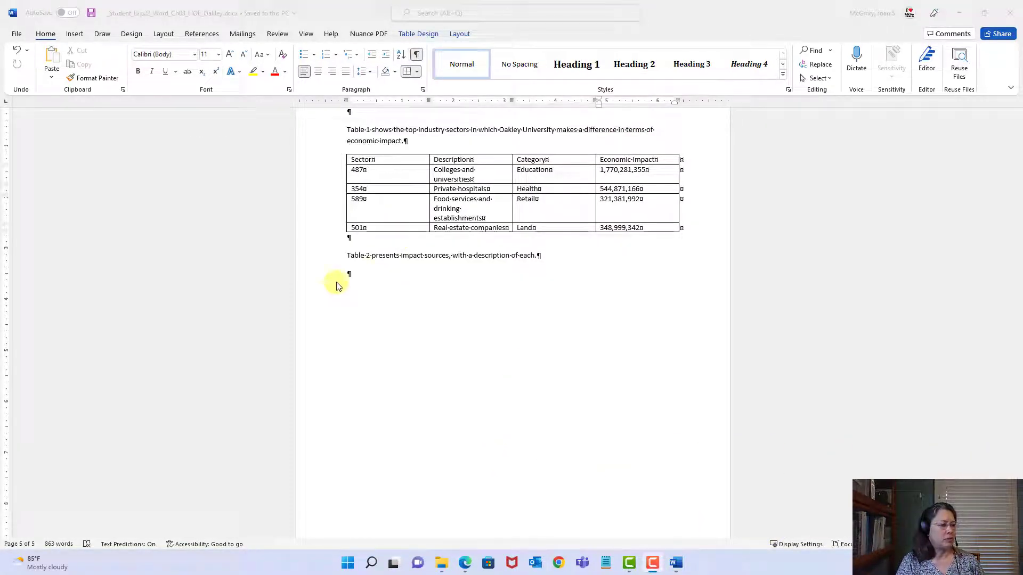
left_click(360, 278)
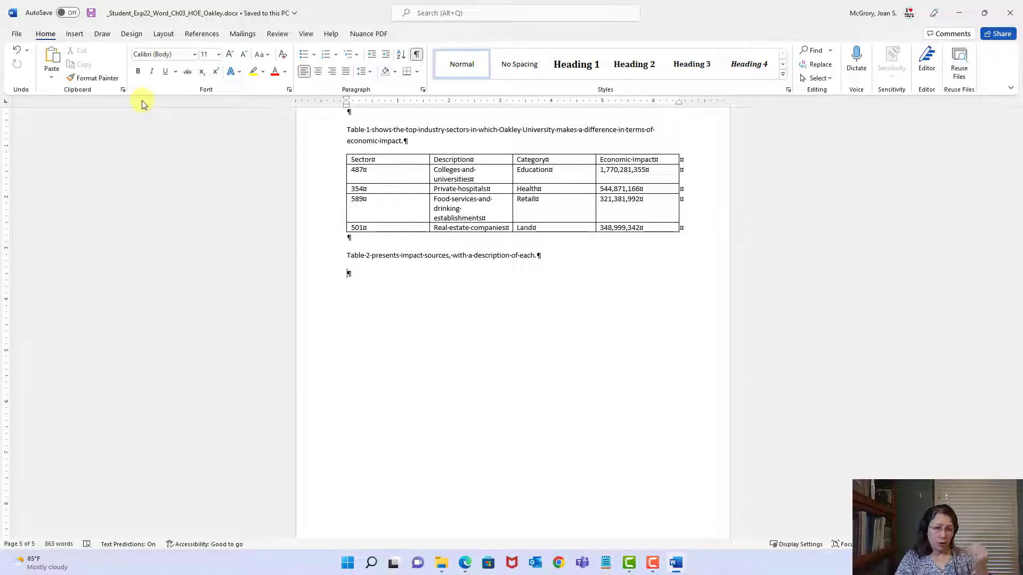
left_click(71, 36)
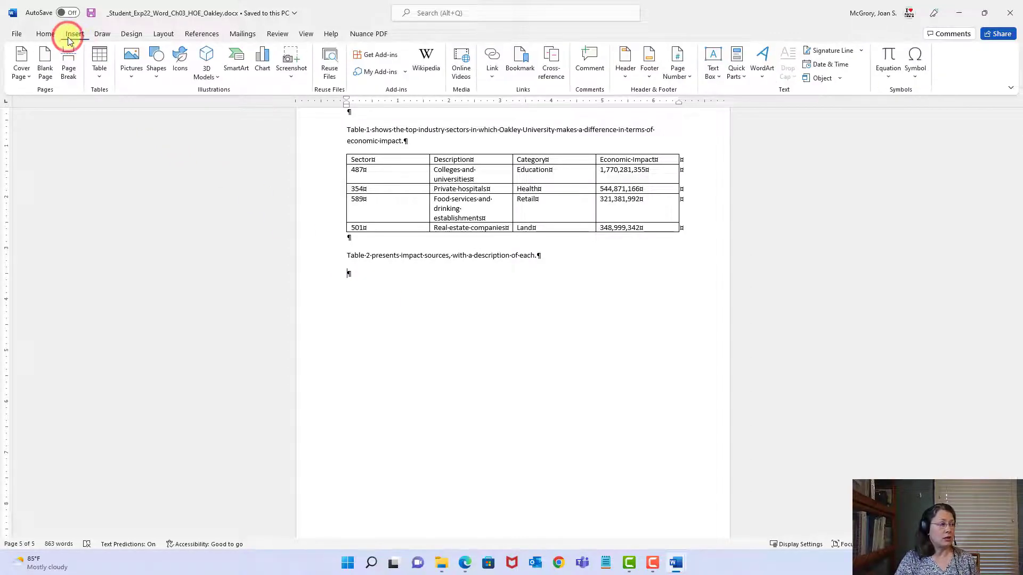
left_click(101, 74)
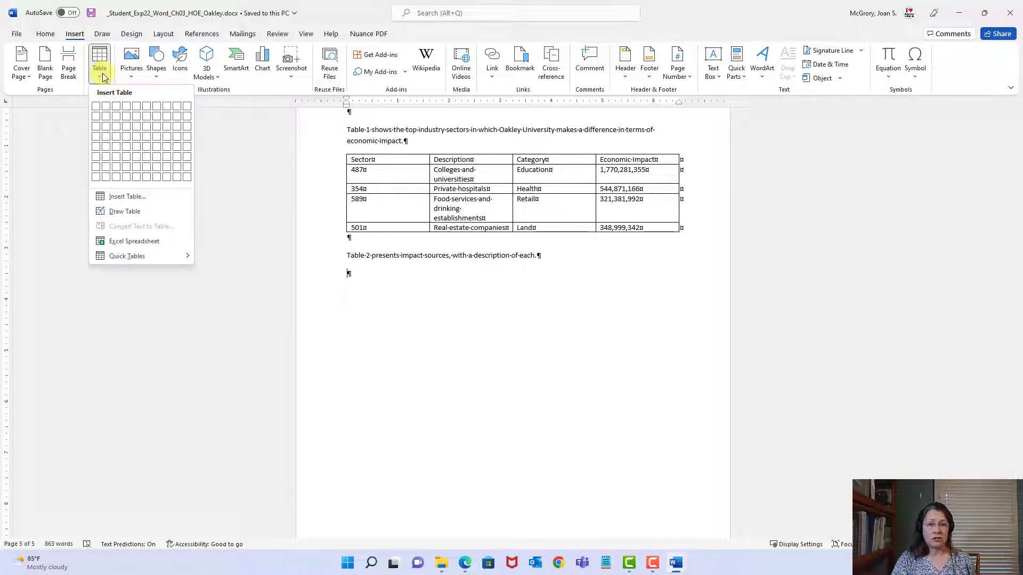
left_click(112, 213)
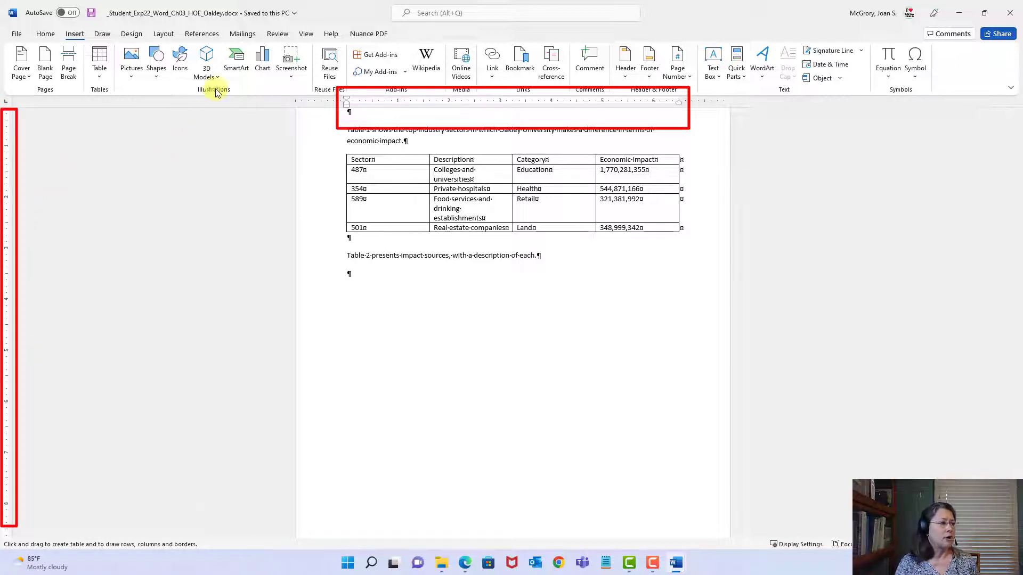
left_click(306, 34)
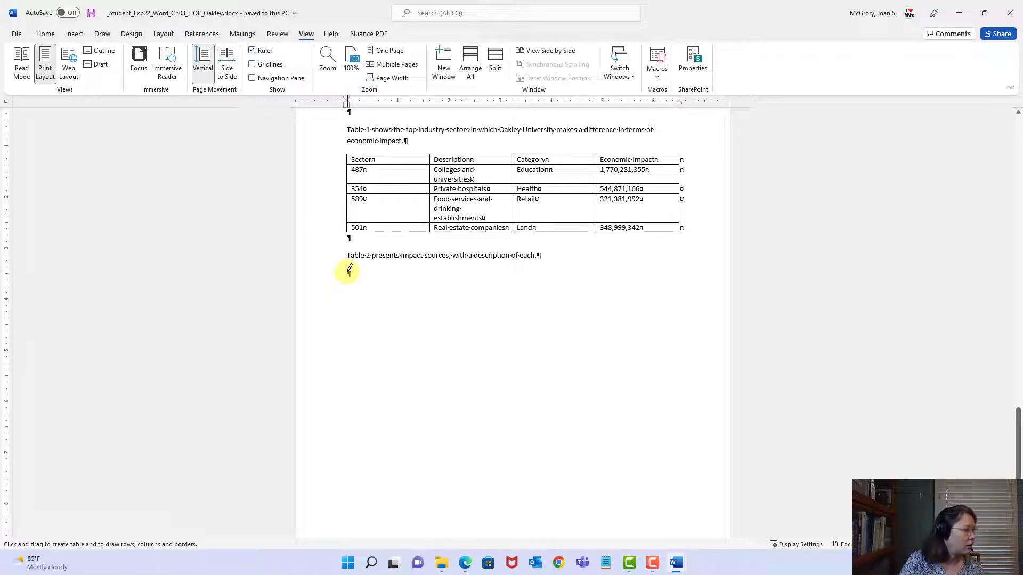
scroll(362, 339, "down", 3)
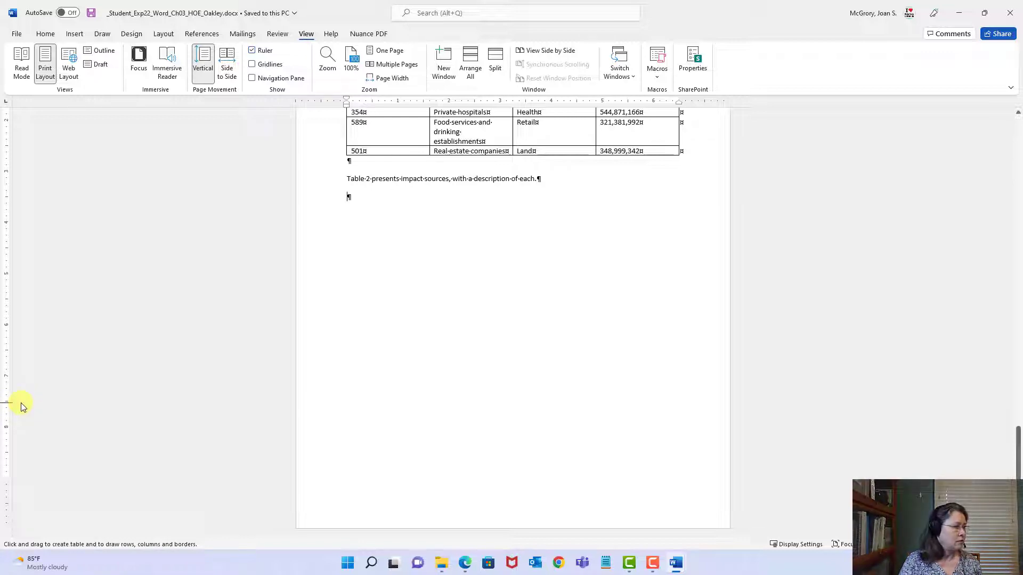
left_click(347, 199)
mouse_move(348, 199)
left_mouse_down()
mouse_move(415, 215)
mouse_move(655, 212)
mouse_move(662, 402)
mouse_move(652, 400)
left_mouse_up()
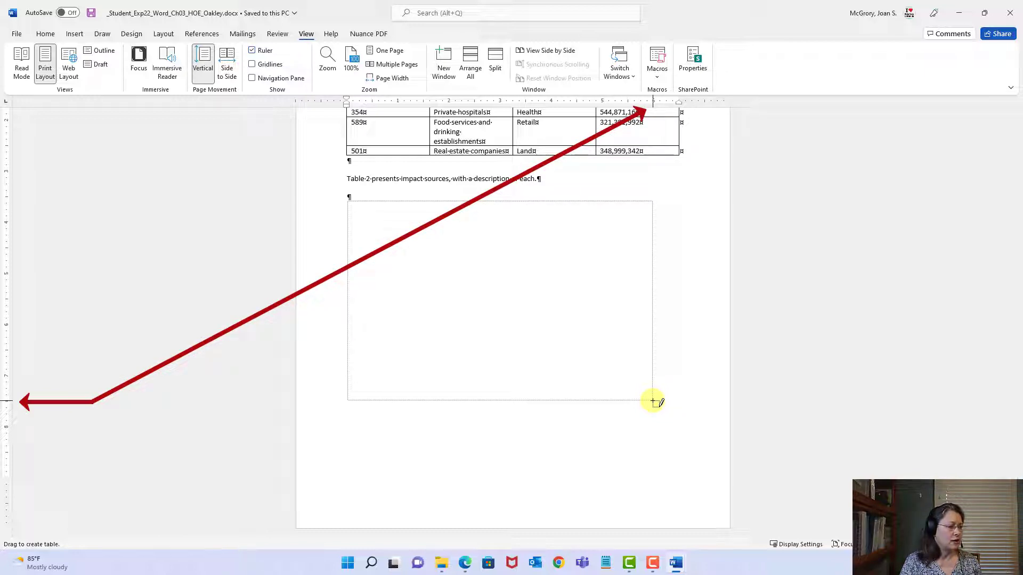
left_click_drag(653, 401, 653, 401)
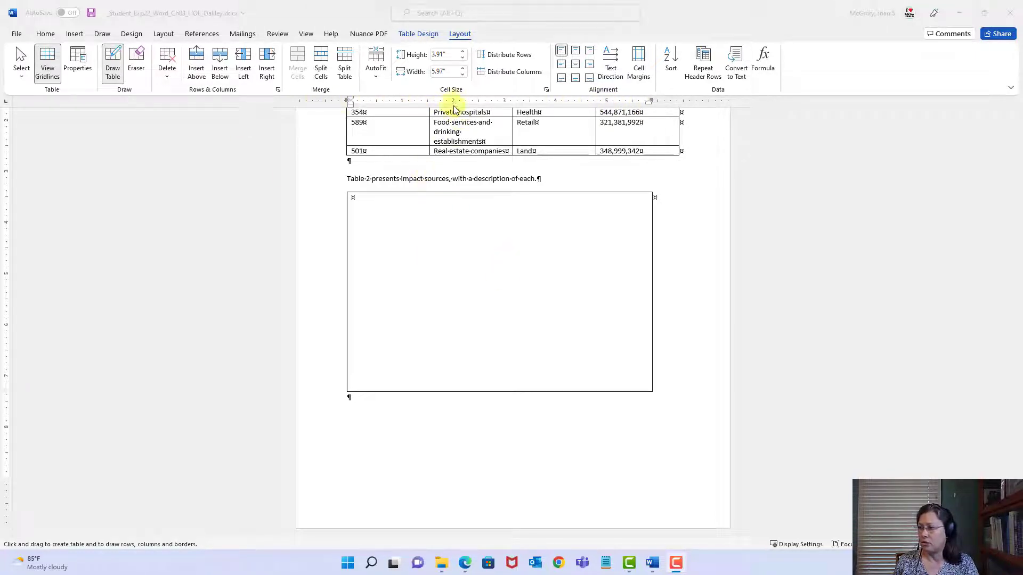
- Draw a vertical gridline about 2.09 inches into the new table and three horizontal gridlines about 1 inch apart, and save the document
left_click(431, 204)
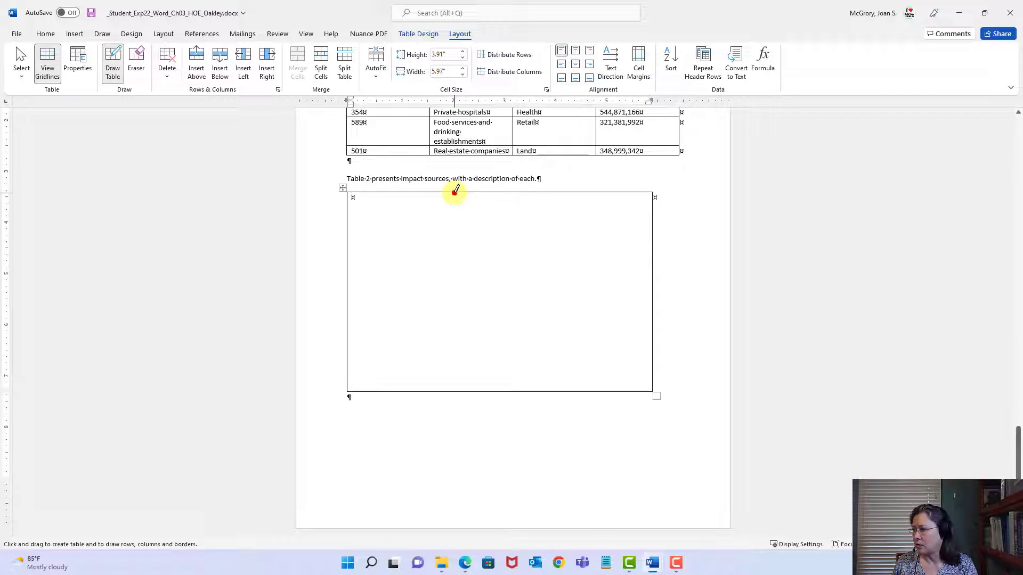
left_click_drag(454, 193, 454, 379)
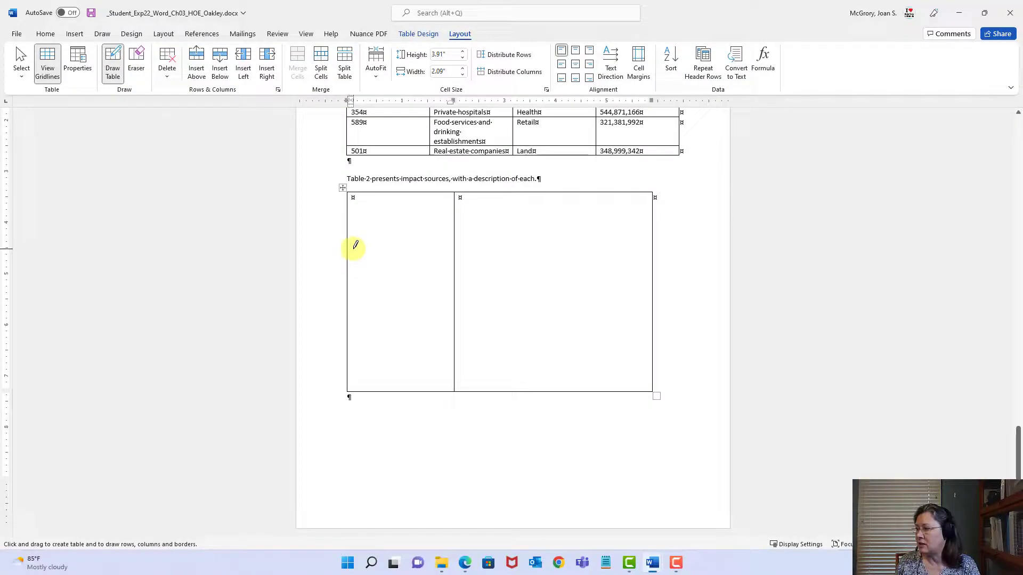
left_click_drag(349, 248, 593, 245)
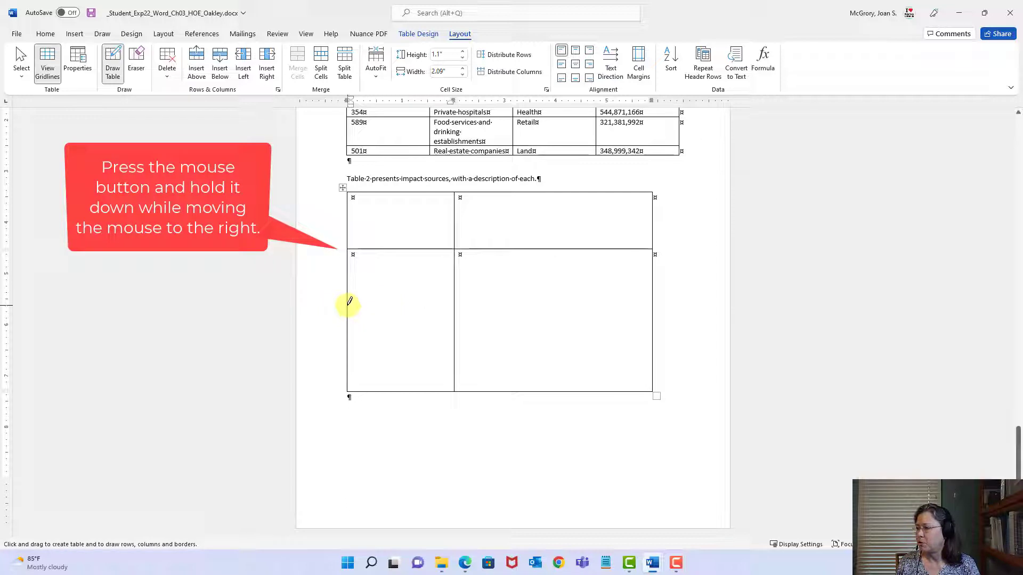
left_click_drag(350, 298, 610, 297)
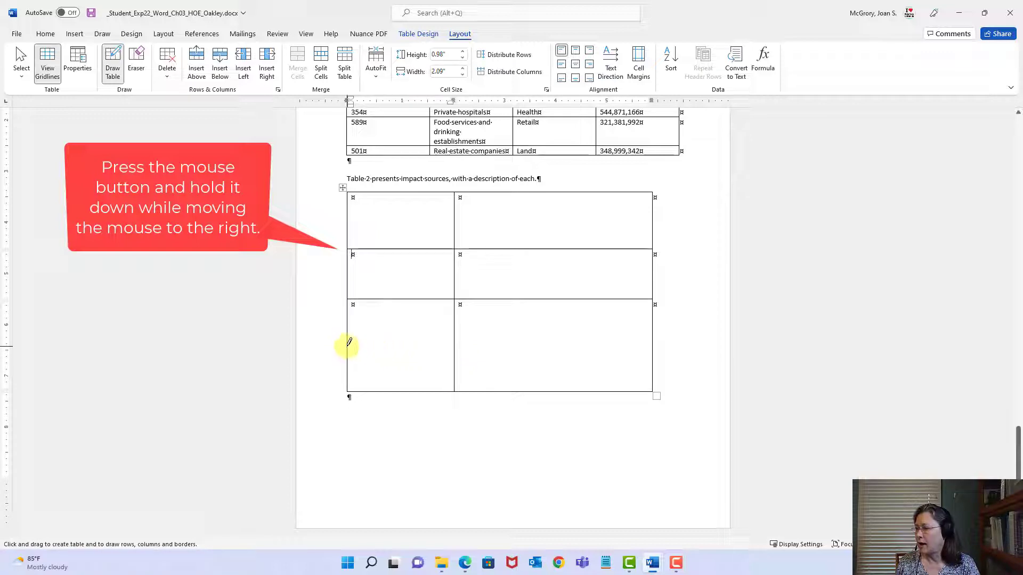
left_click_drag(347, 350, 606, 346)
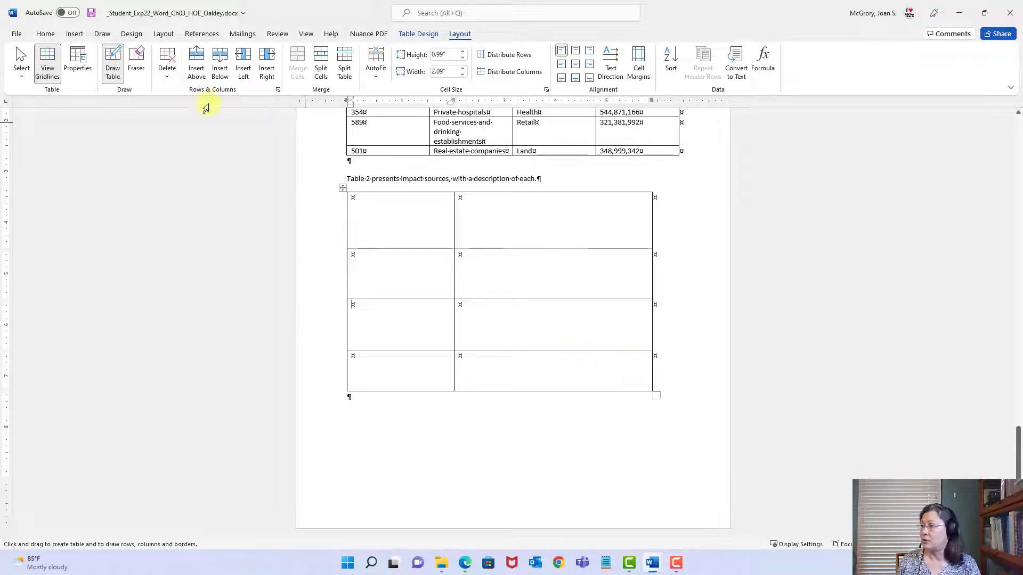
left_click(91, 14)
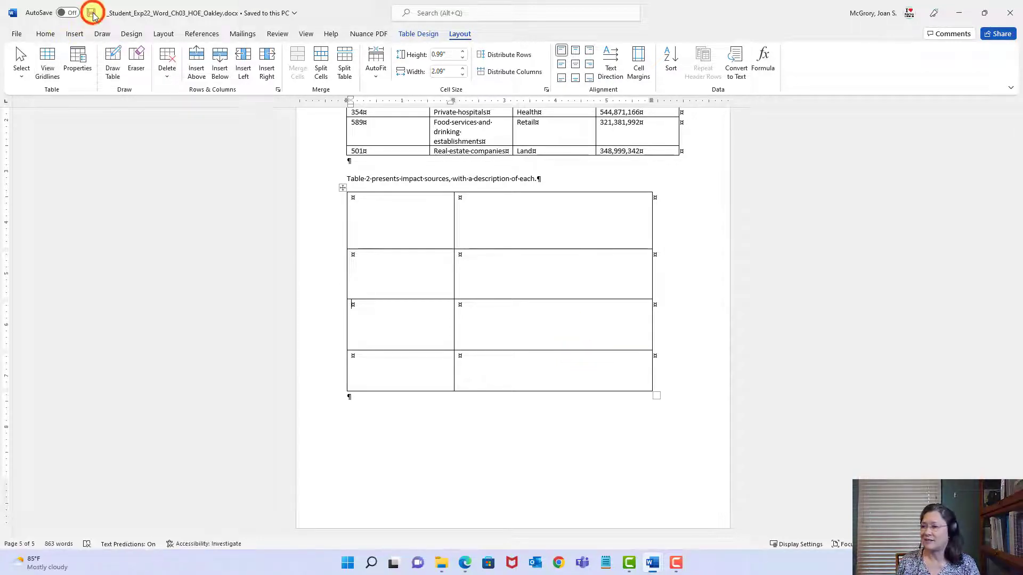
- Switch to the instructions document and examine step 4, including which Table 2 entries belong in the first and second columns
left_click(651, 564)
left_click(615, 524)
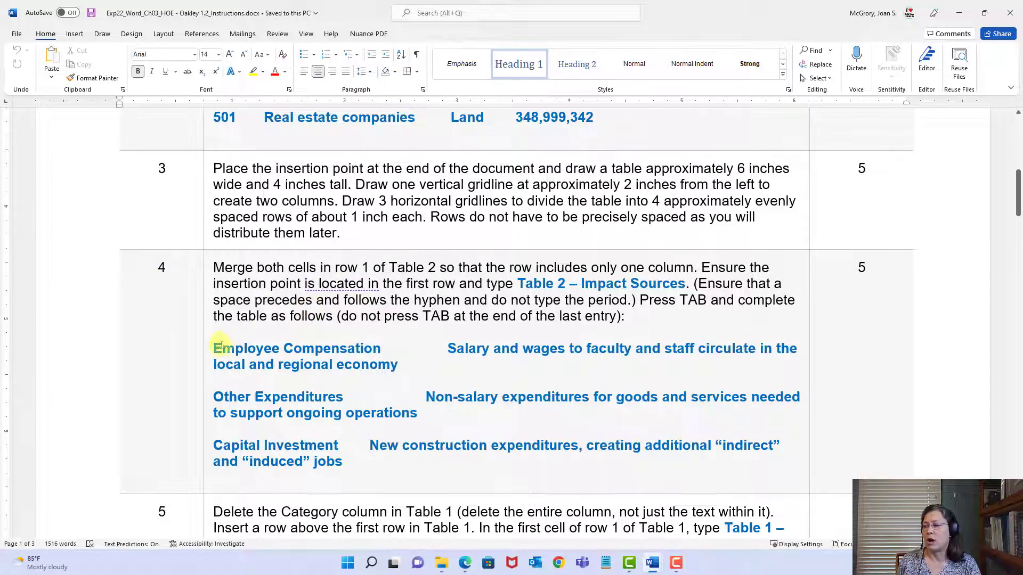
left_click_drag(217, 346, 782, 368)
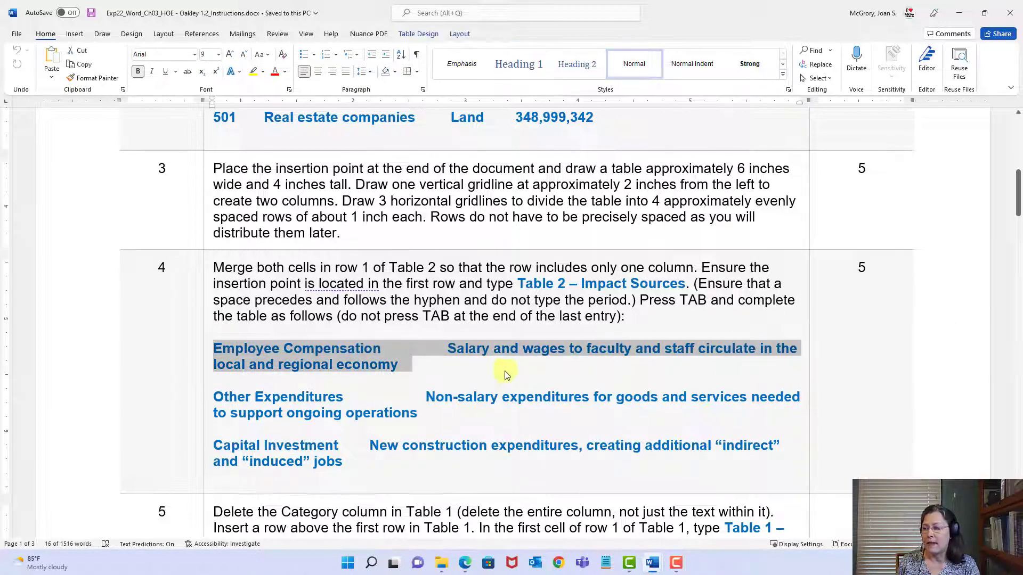
left_click(367, 355)
left_click_drag(387, 346, 214, 348)
left_click(363, 349)
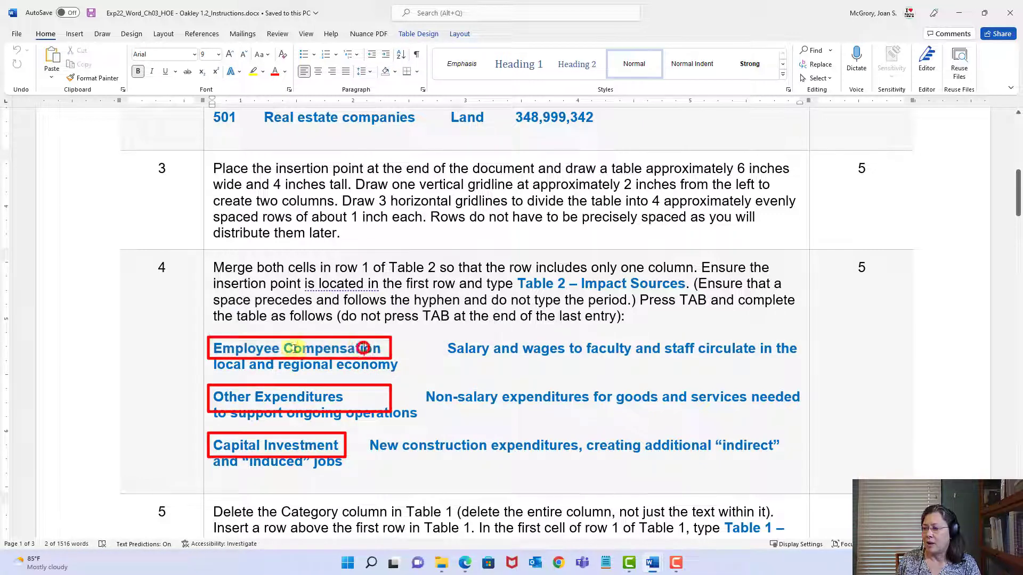
left_click(349, 396)
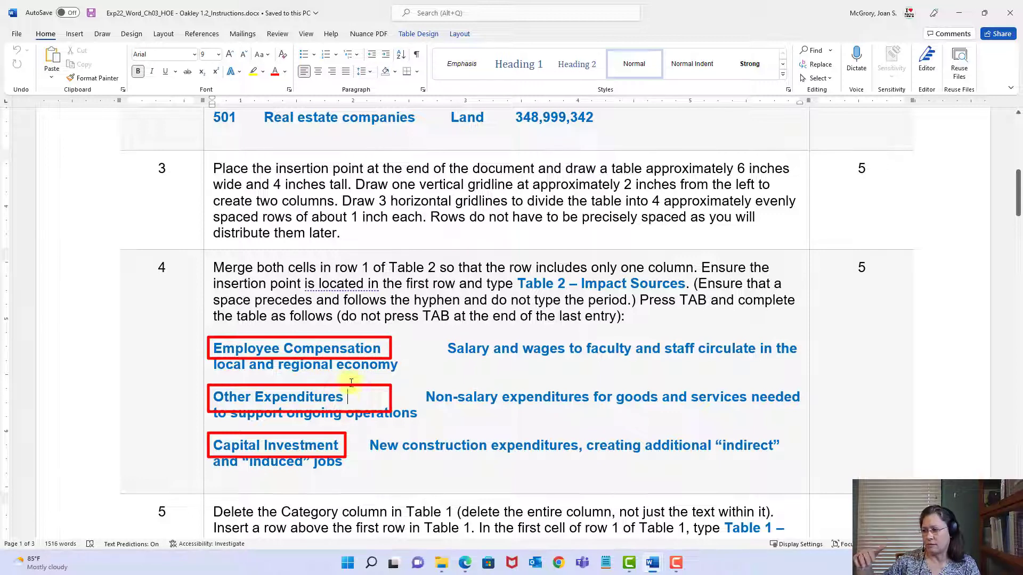
left_click(344, 395)
left_click_drag(344, 396, 223, 398)
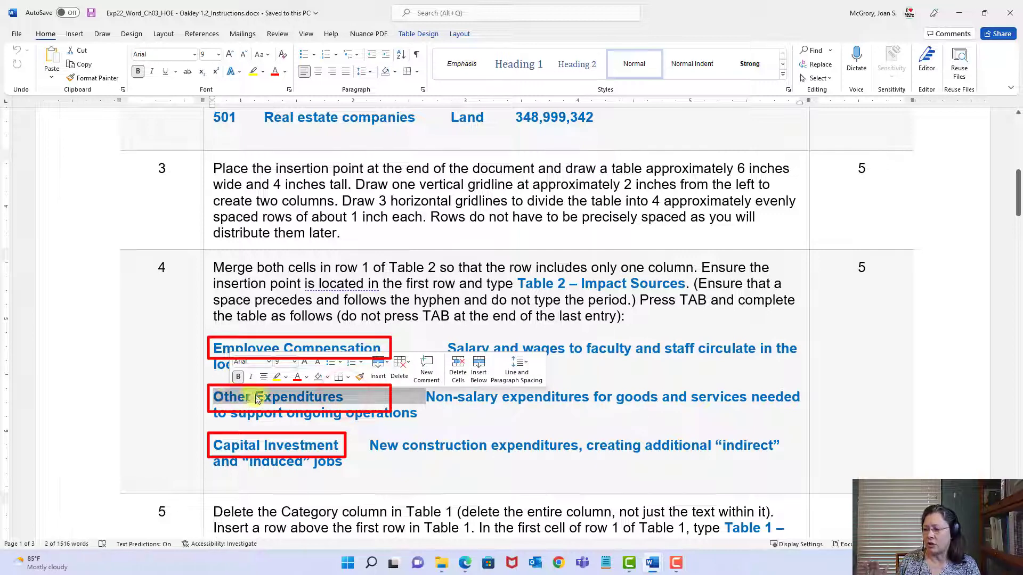
left_click_drag(341, 446, 214, 447)
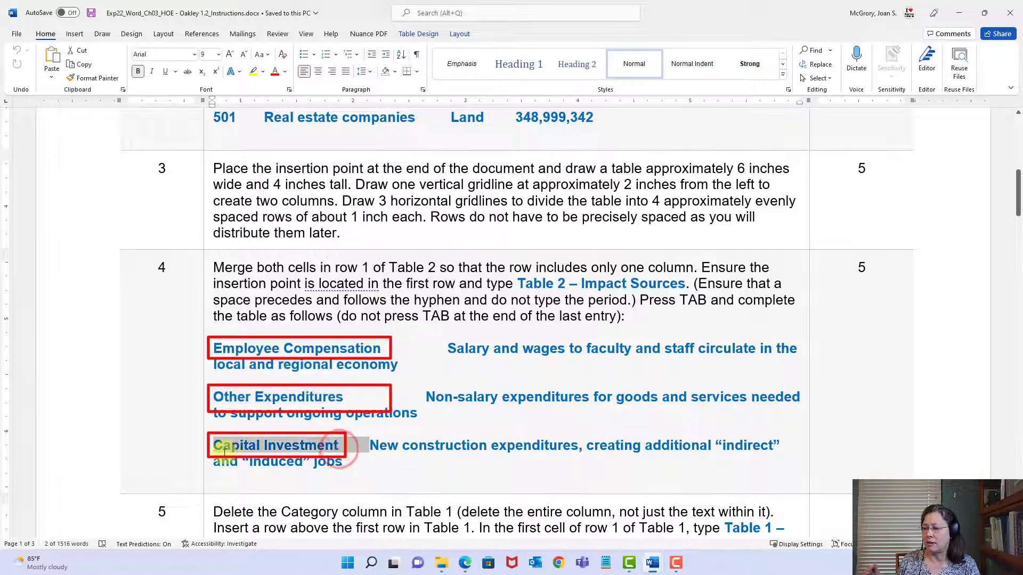
left_click(450, 352)
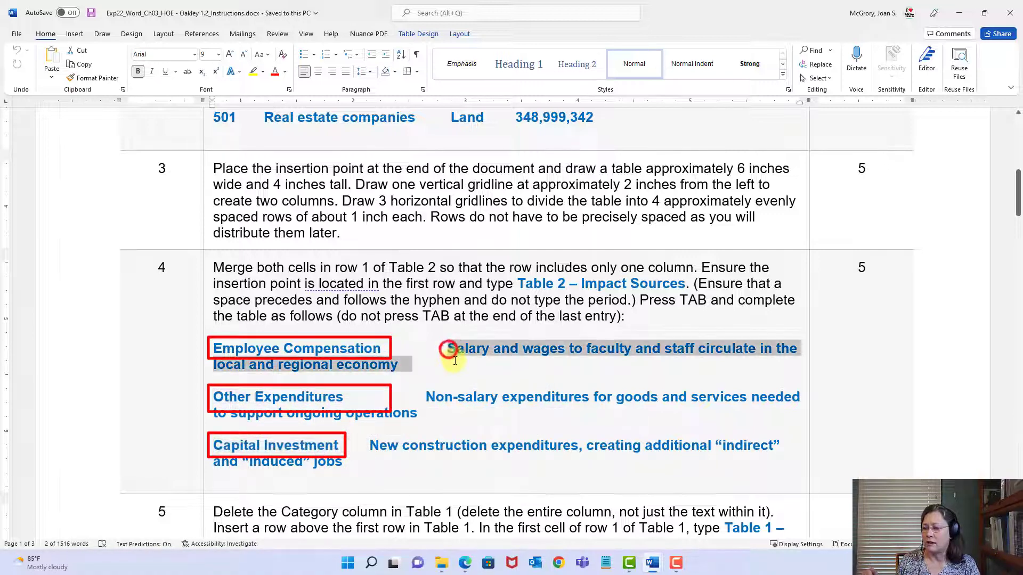
triple_click(453, 357)
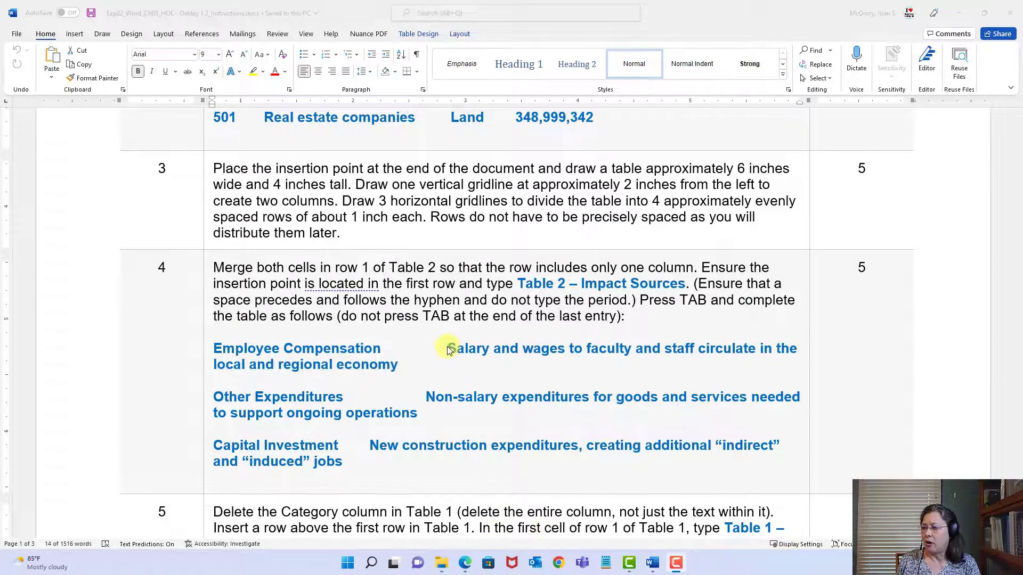
- Examine the three second-column descriptions listed in step 4 of the instructions and return to the student report
left_click_drag(448, 350, 454, 359)
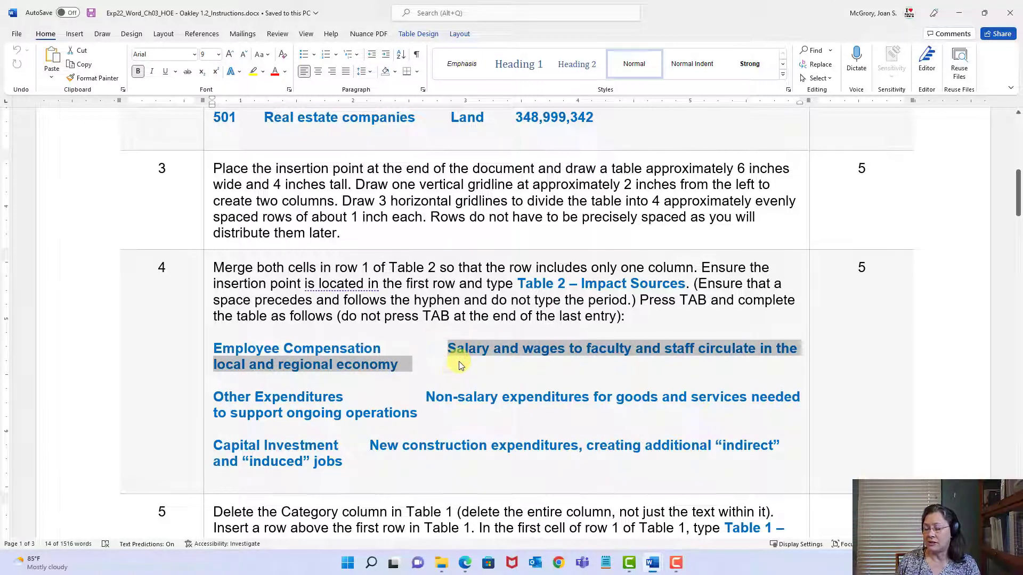
left_click_drag(425, 397, 426, 413)
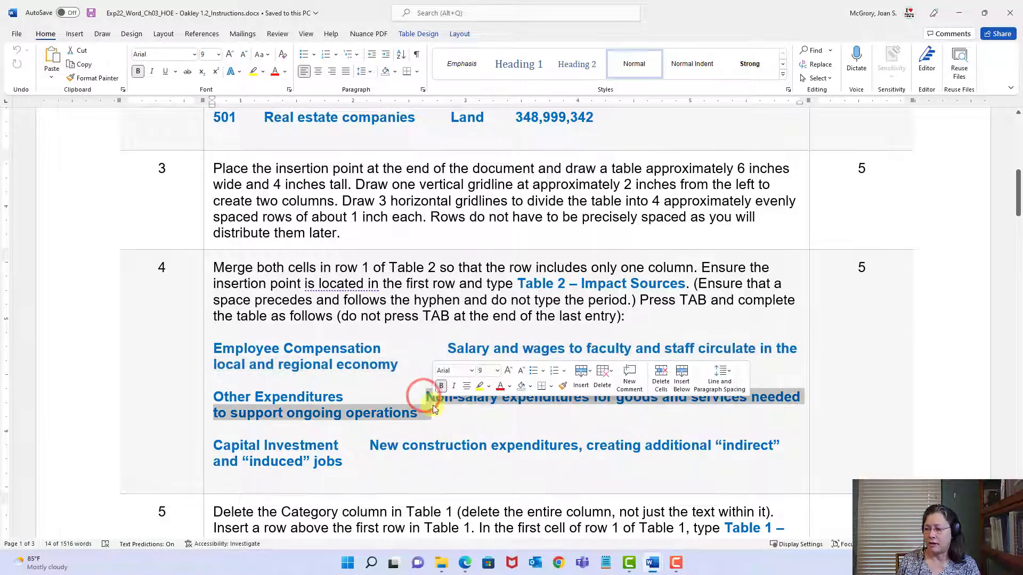
left_click_drag(372, 446, 372, 462)
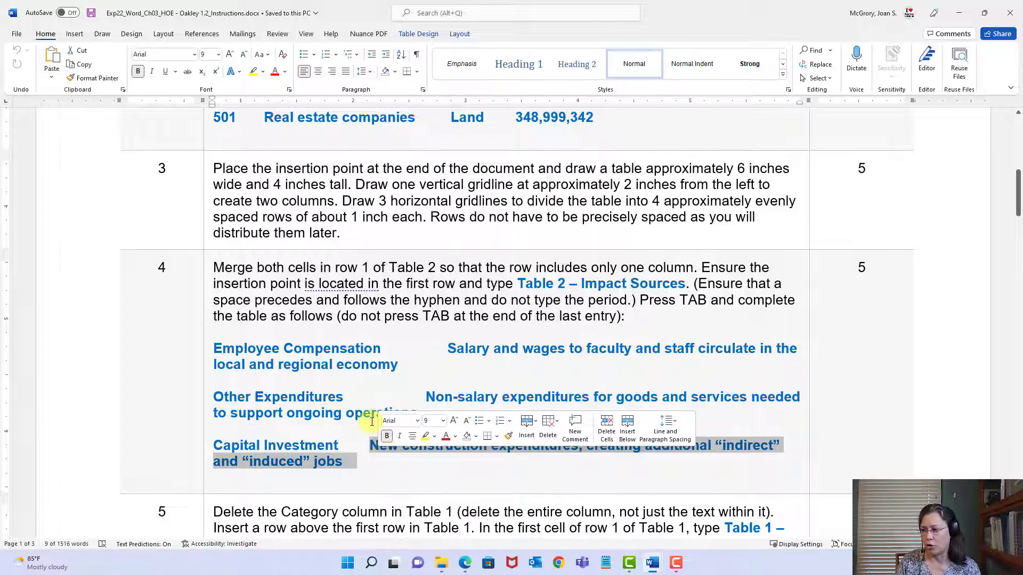
left_click(475, 286)
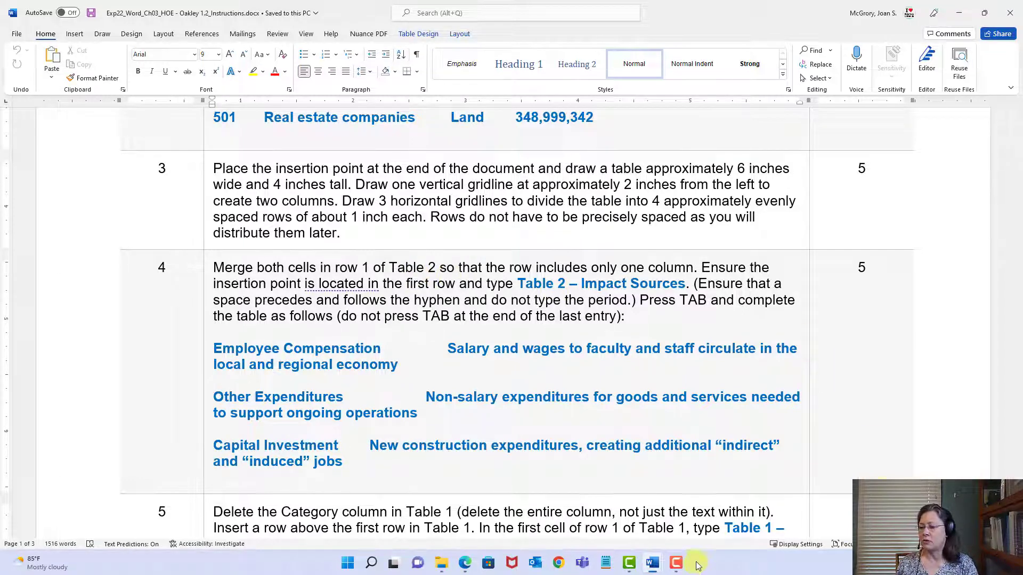
mouse_move(652, 566)
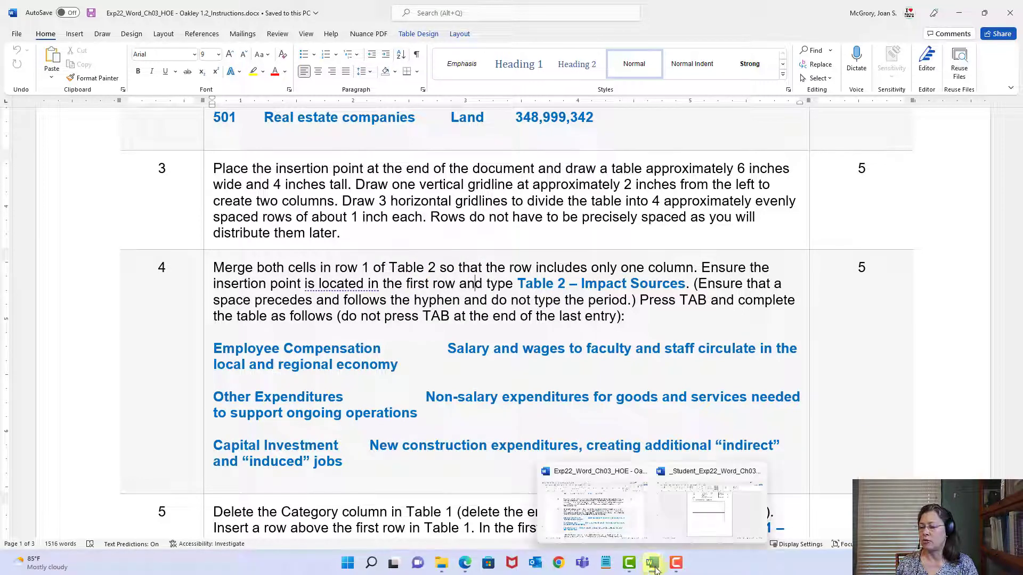
left_click(680, 519)
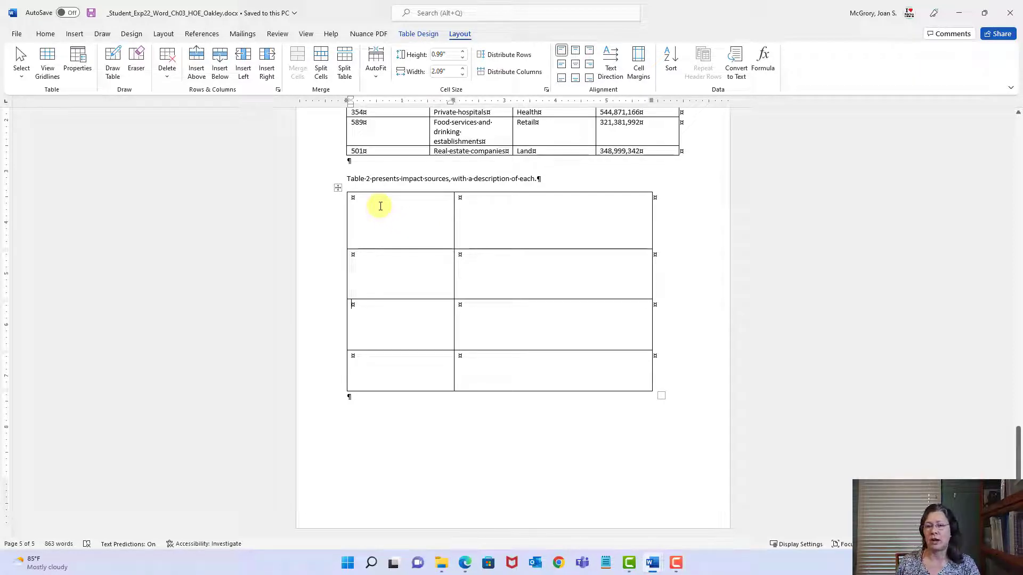
- Merge both cells in the first row of Table 2 into a single cell
left_click(352, 201)
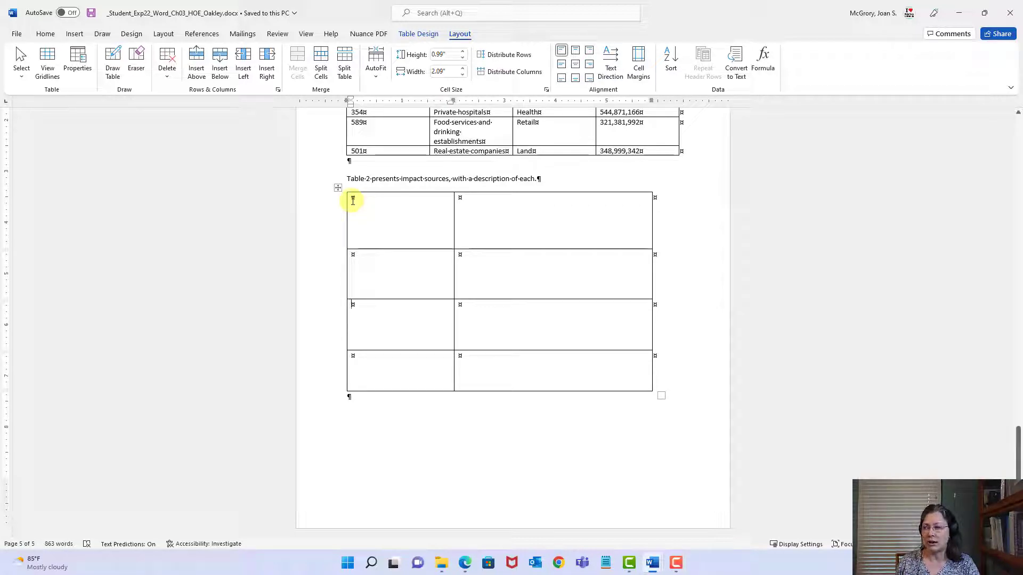
left_click_drag(352, 201, 472, 207)
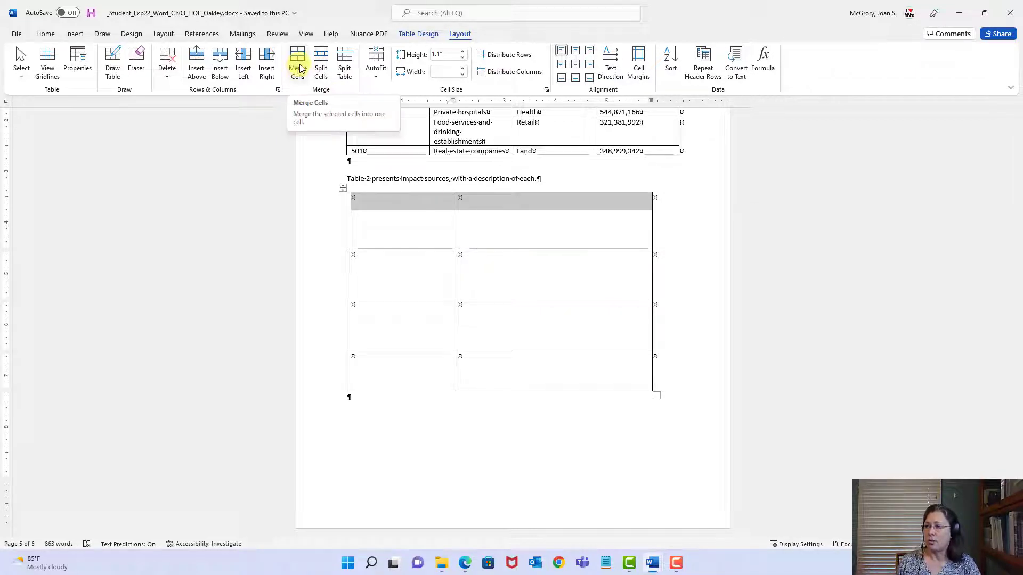
left_click(300, 68)
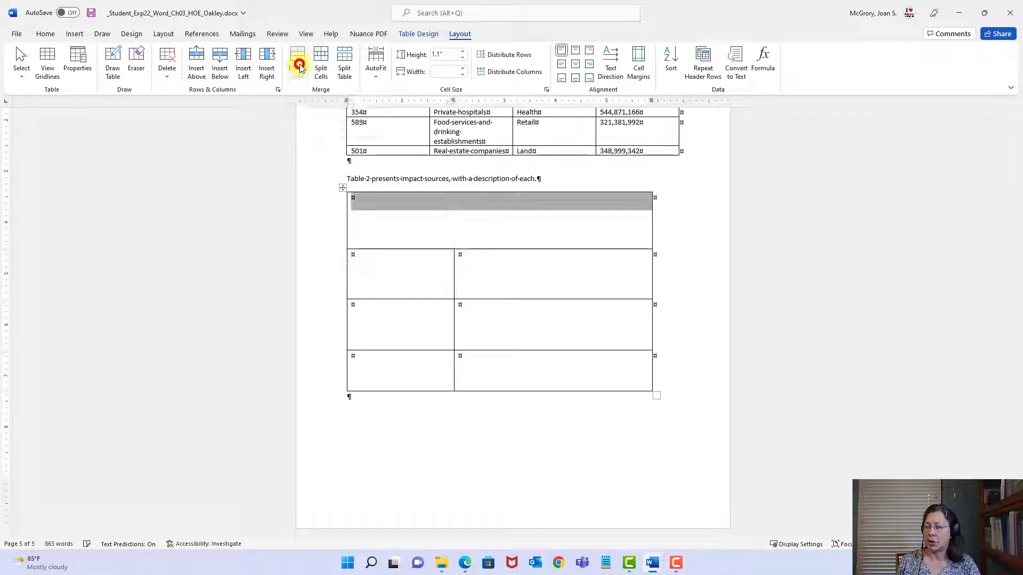
left_click(499, 220)
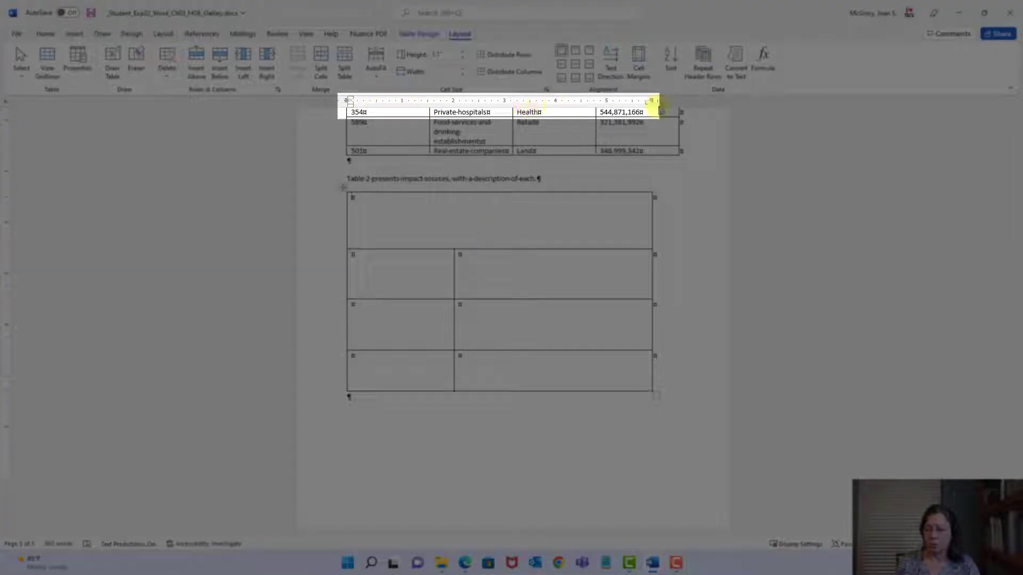
- Compare the ruler's column markers for the merged first row of Table 2 with those for the second row
left_click(441, 205)
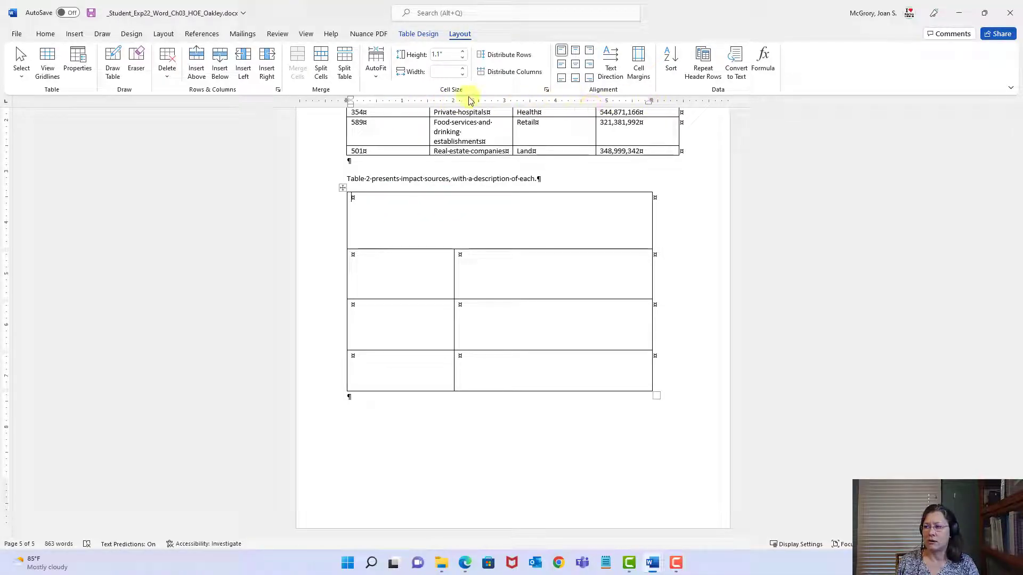
left_click(388, 256)
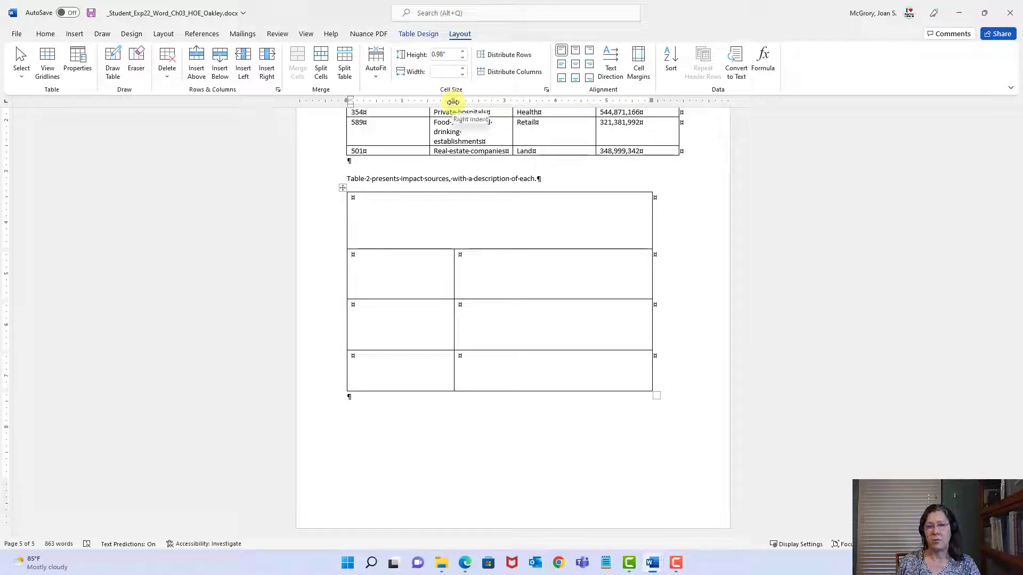
left_click(472, 209)
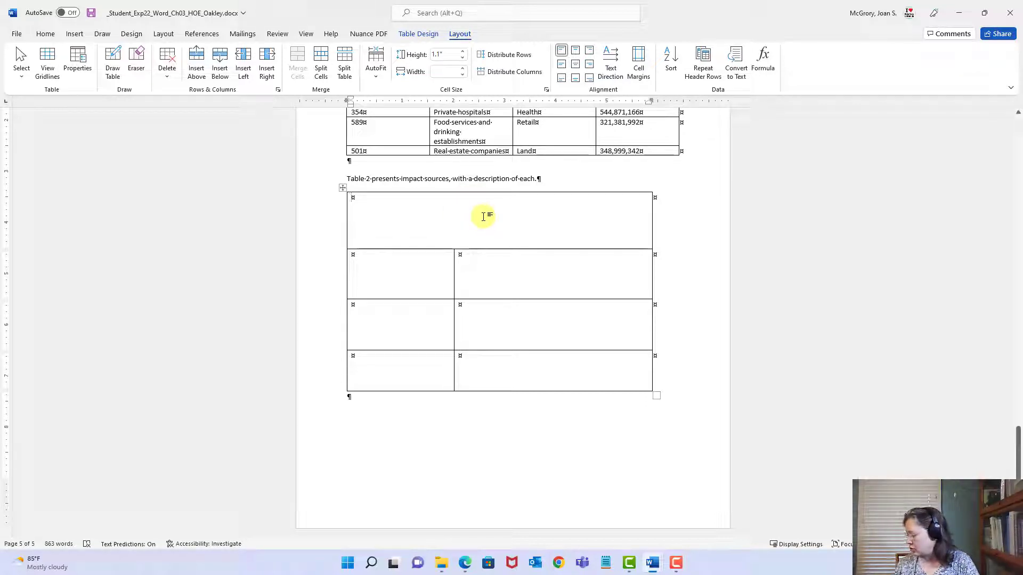
- Enter the title "Table 2 – Impact Sources" in the merged first row of Table 2
left_click(383, 211)
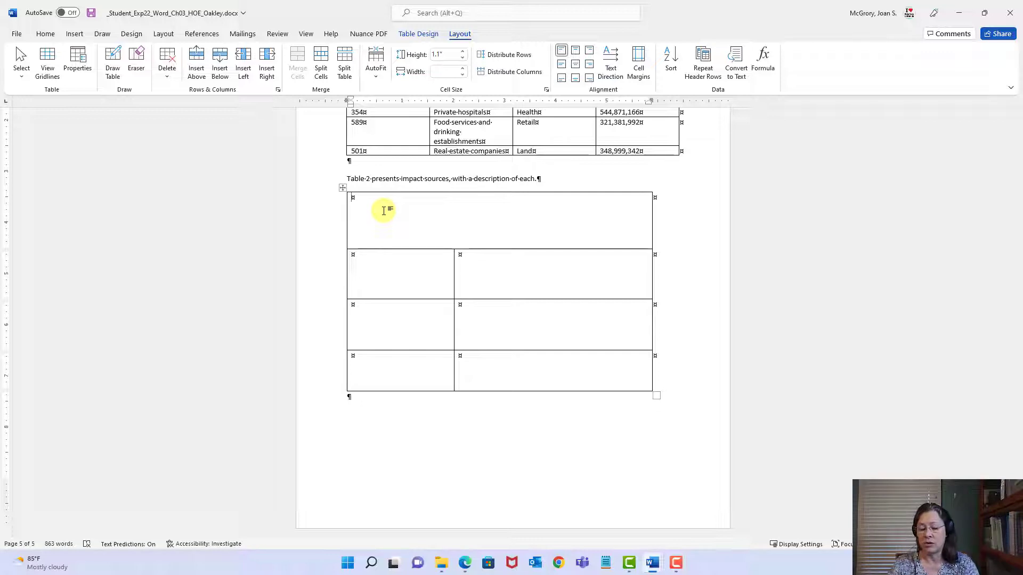
type("T")
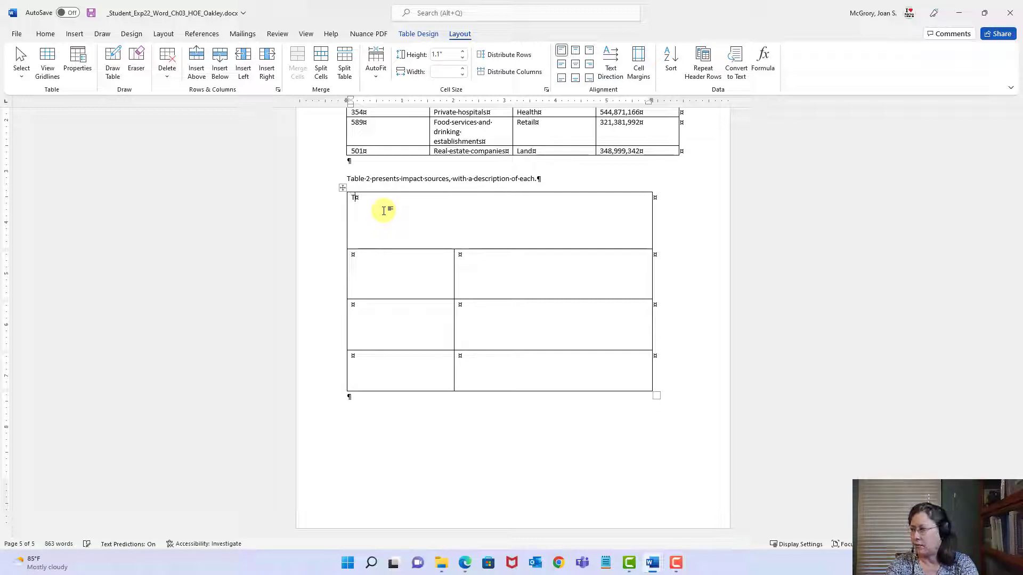
type("able 2 ")
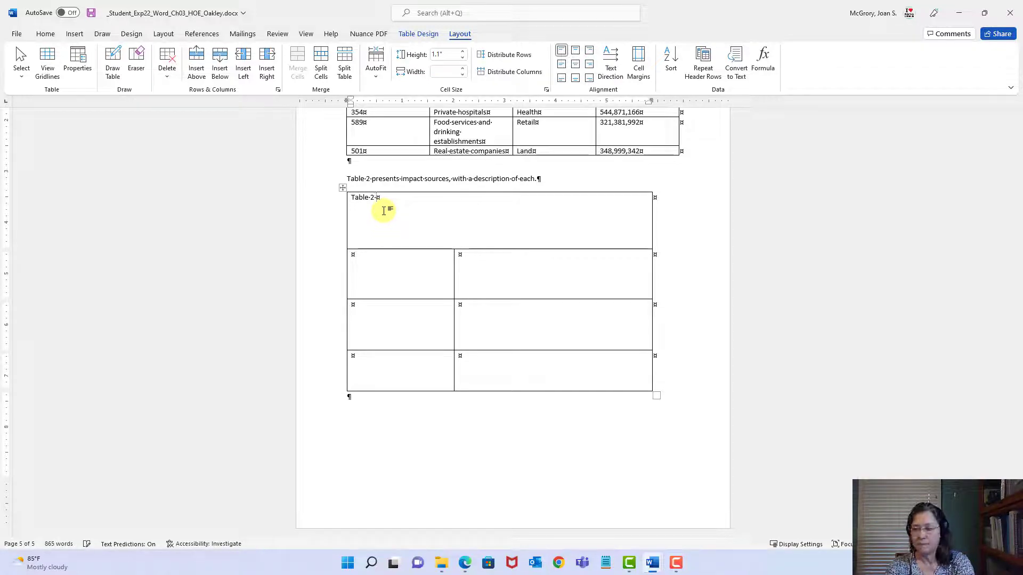
type("-- Impact Sources")
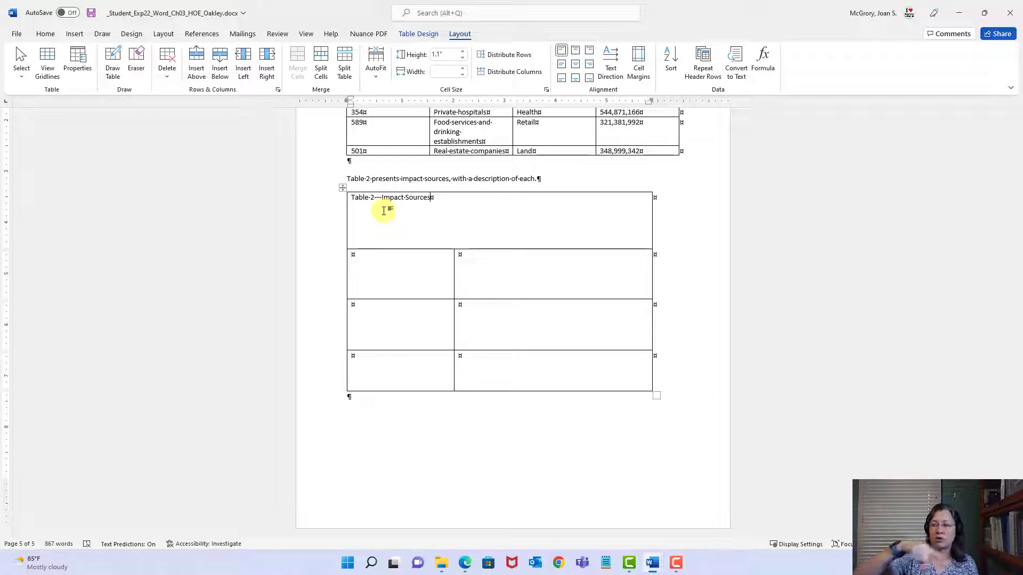
- Fill Table 2's second row with "Employee Compensation" and "Salary and wages to faculty and staff circulate in the local and regional economy"
key("Tab")
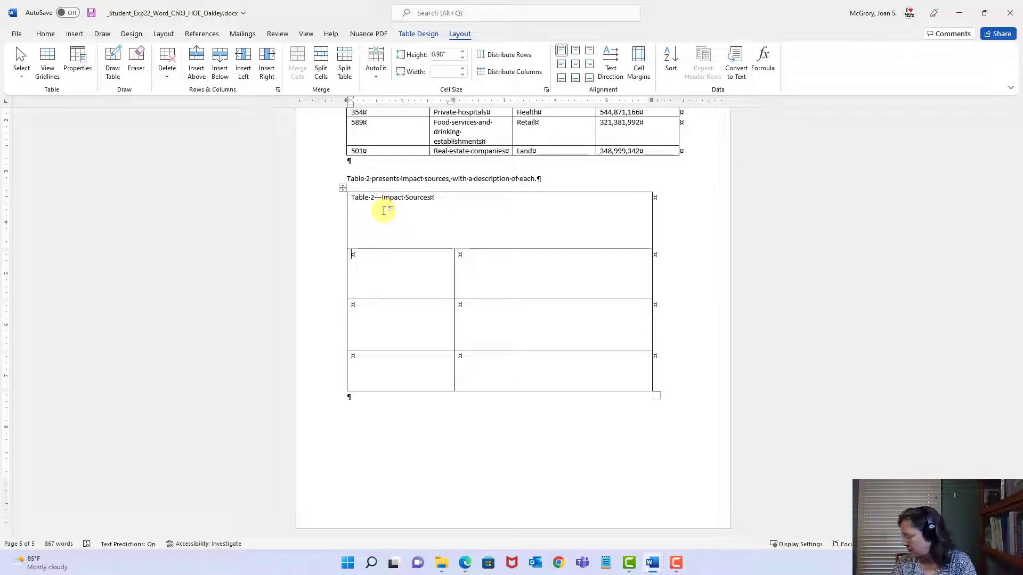
type("E")
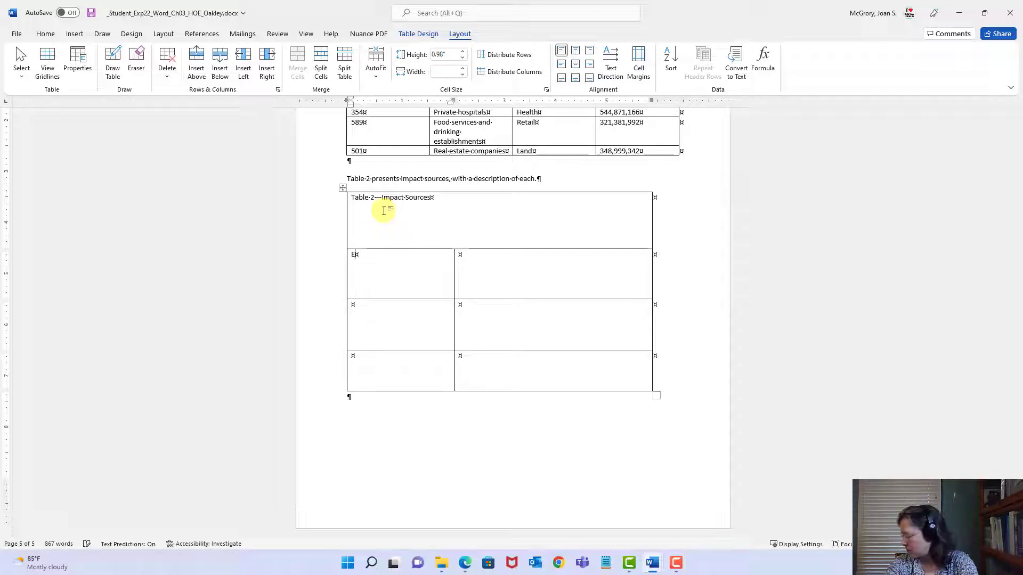
type("mployee ")
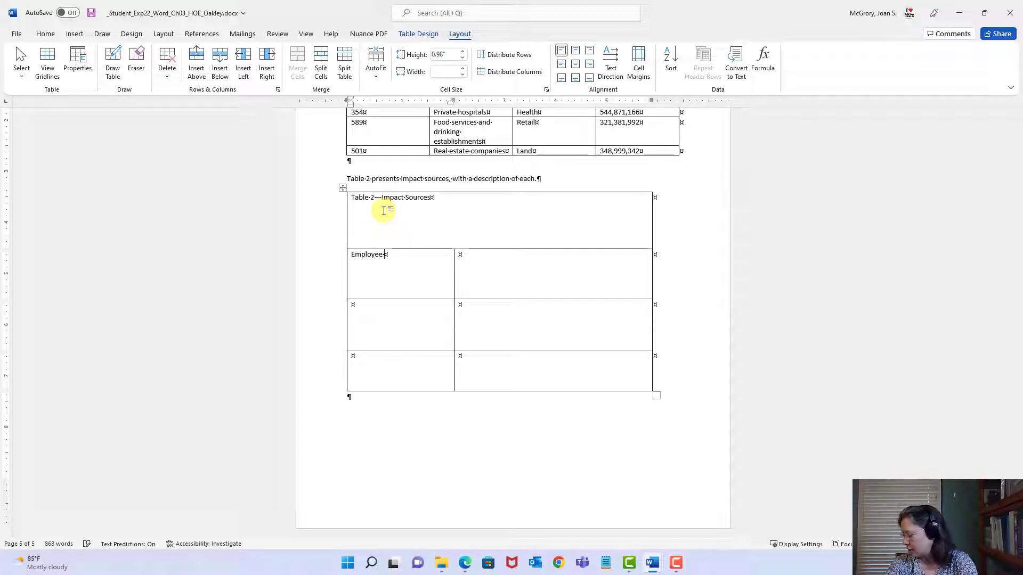
type("Compensation")
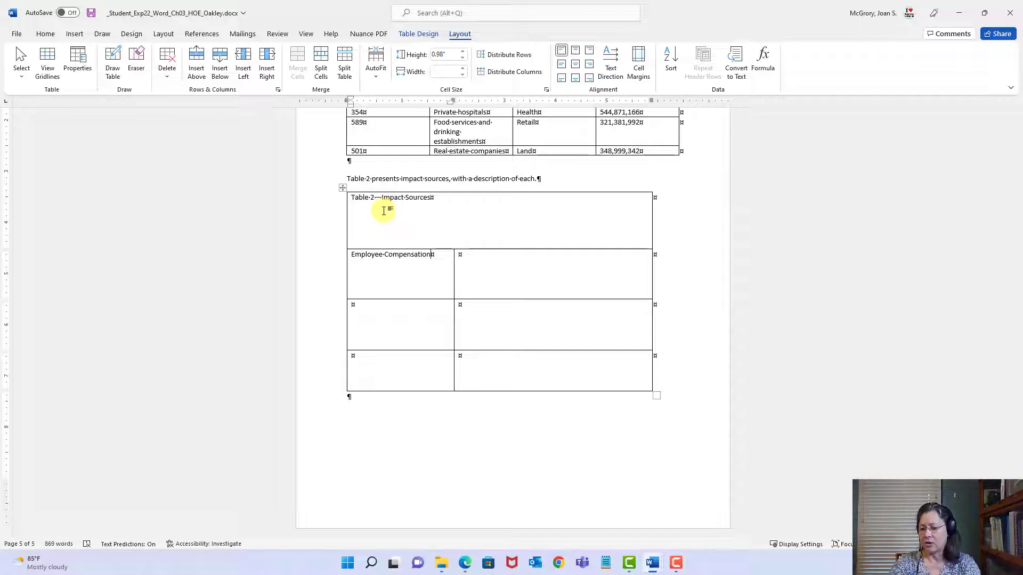
key("Tab")
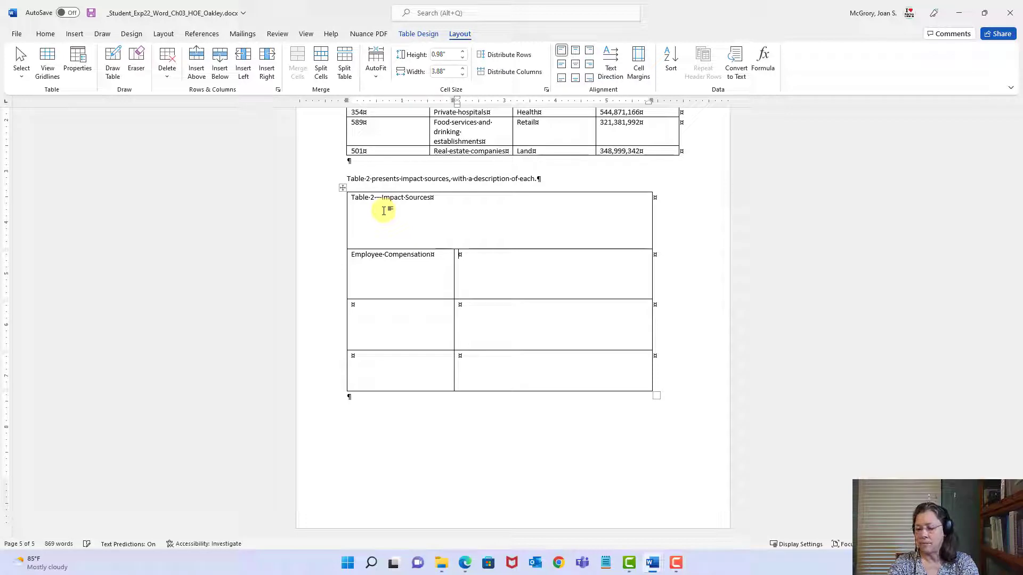
type("Salar")
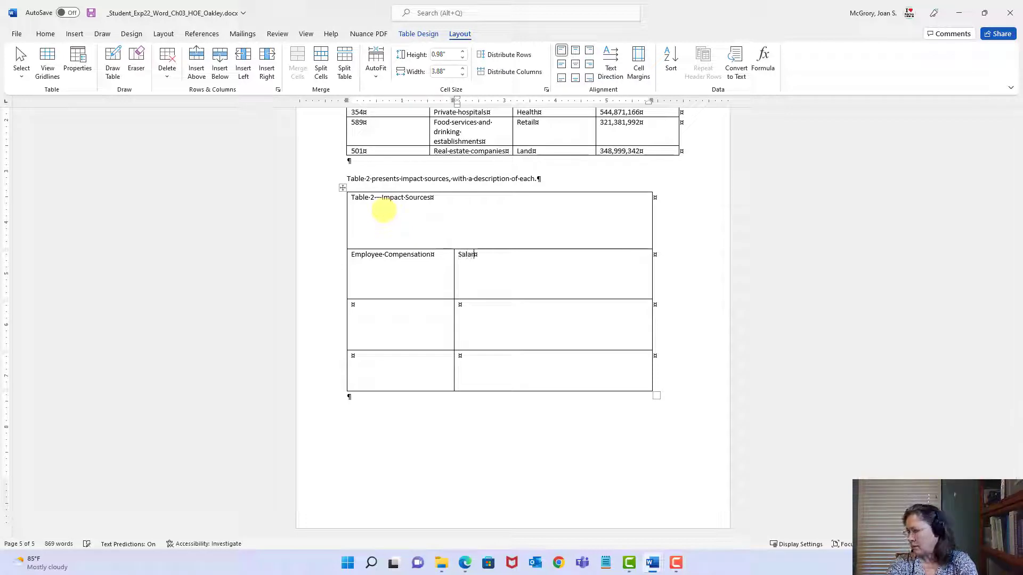
type("y and wage")
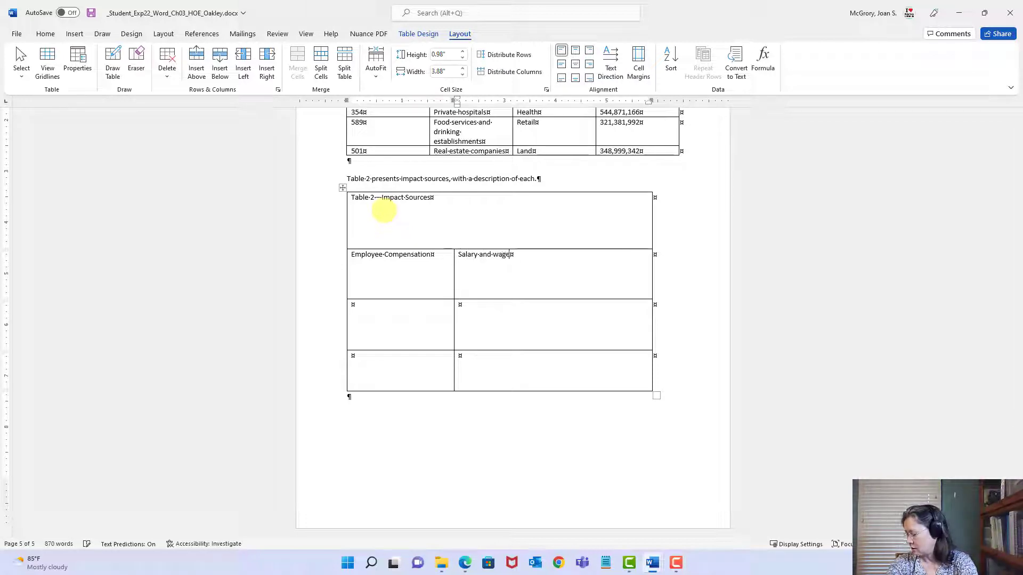
type("s to faculty and staff cir")
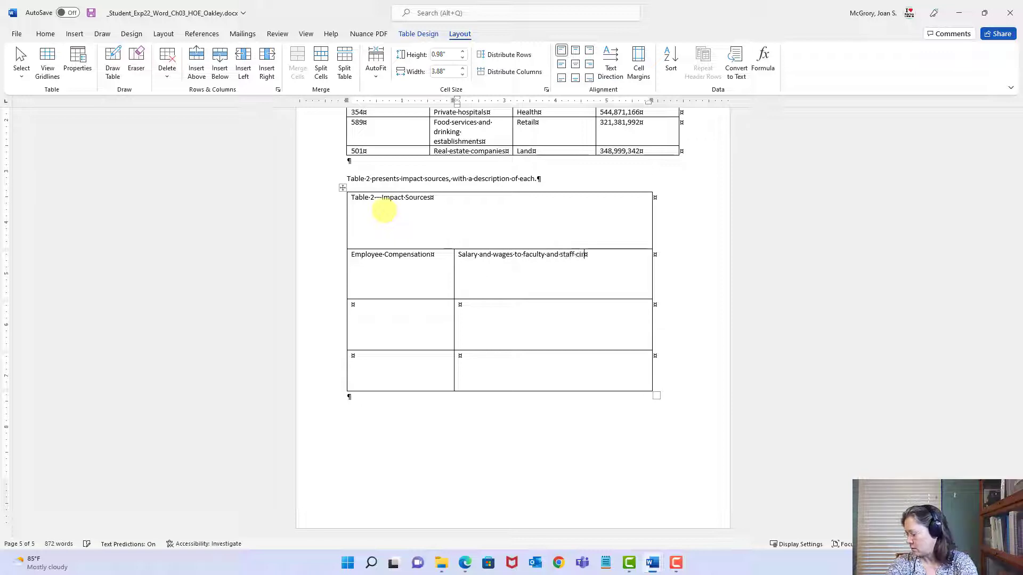
type("culate in the local and regional economy")
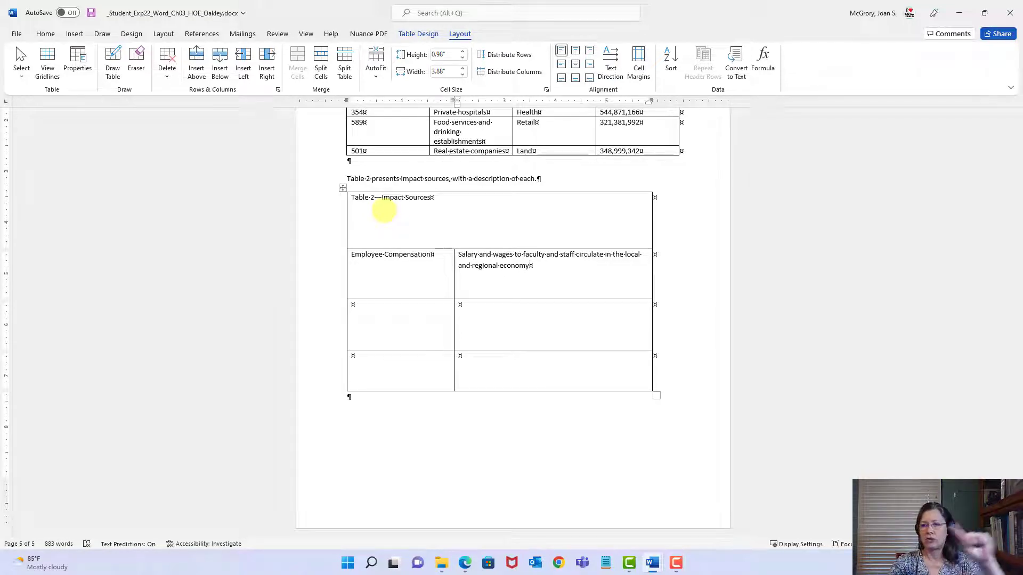
- Fill Table 2's third row with "Other Expenditures" and "Non-salary expenditures for goods and services needed to support ongoing operations"
left_click(391, 295)
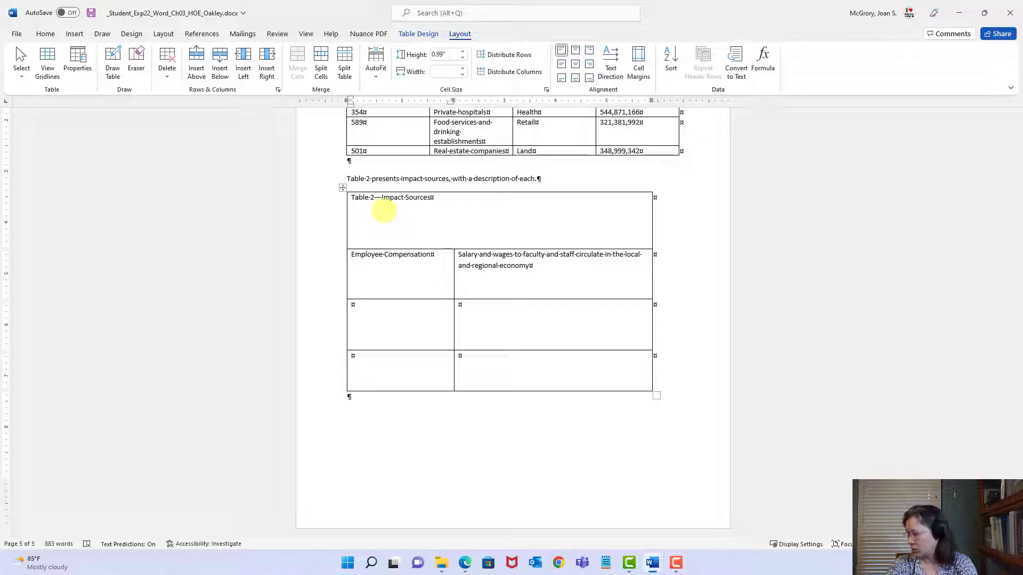
type("Other Expenditures")
key("Tab")
type("Non-salary exp")
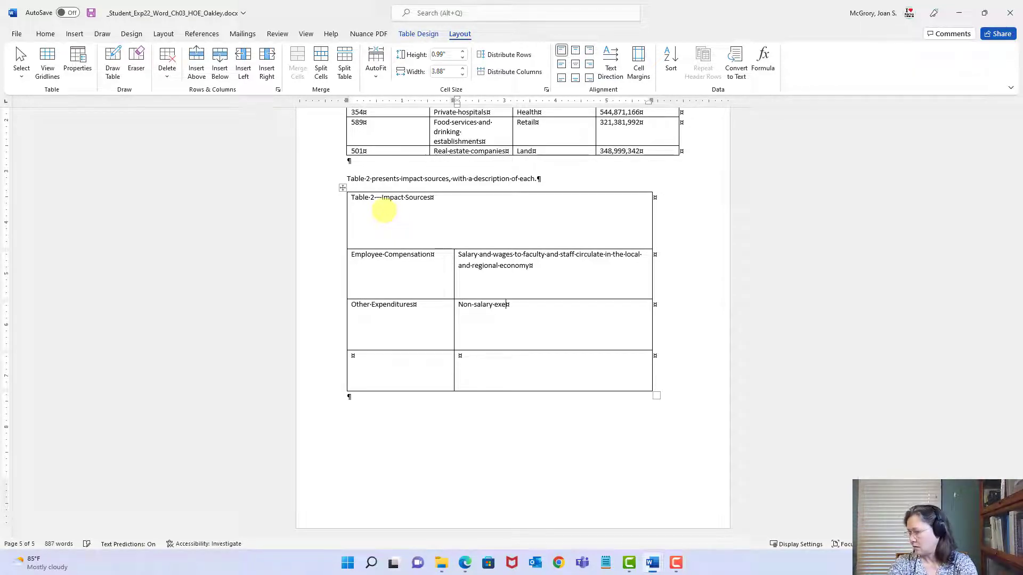
type("enditures for goods and servi")
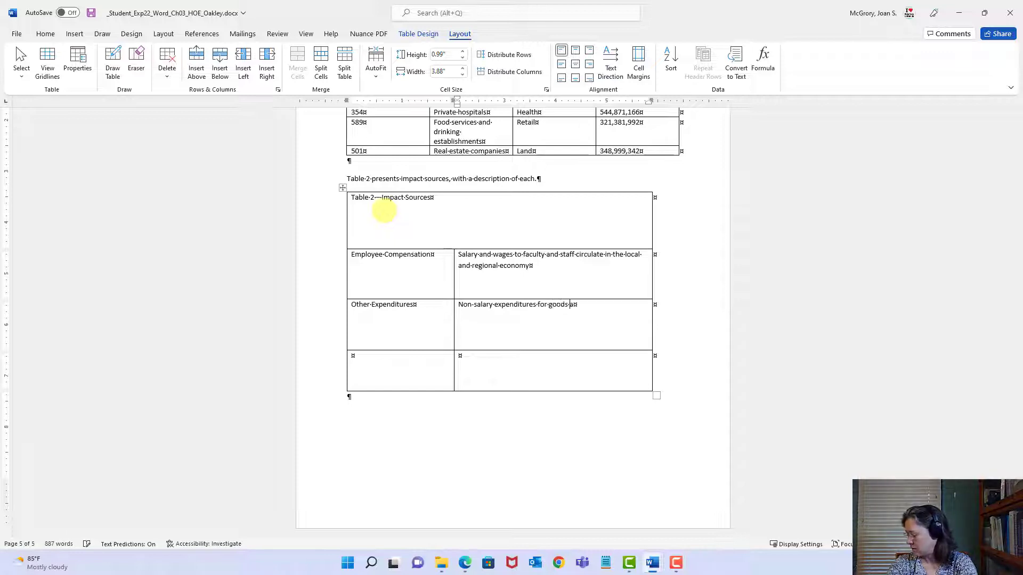
type("cesneeded to support on")
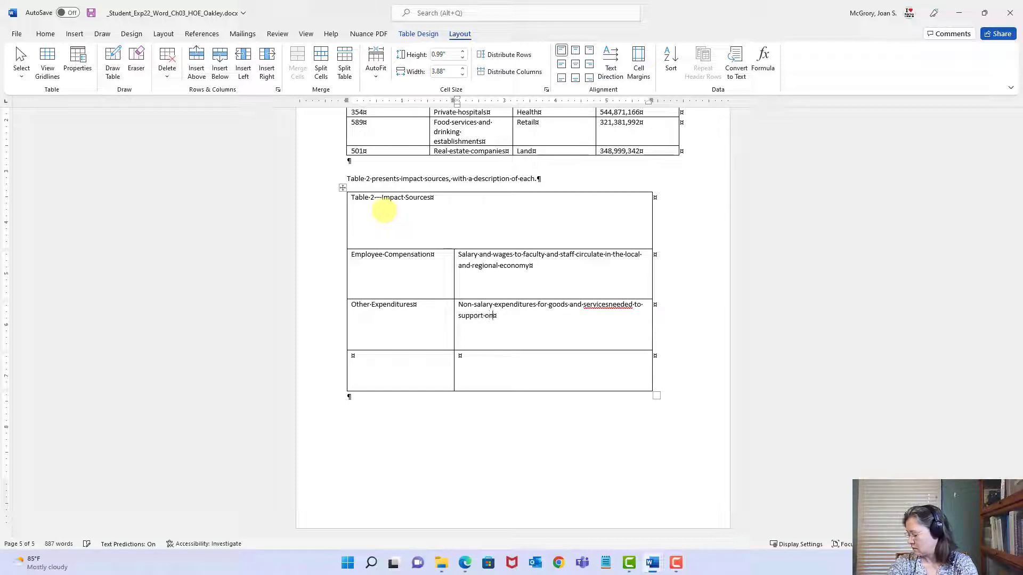
type("going operations")
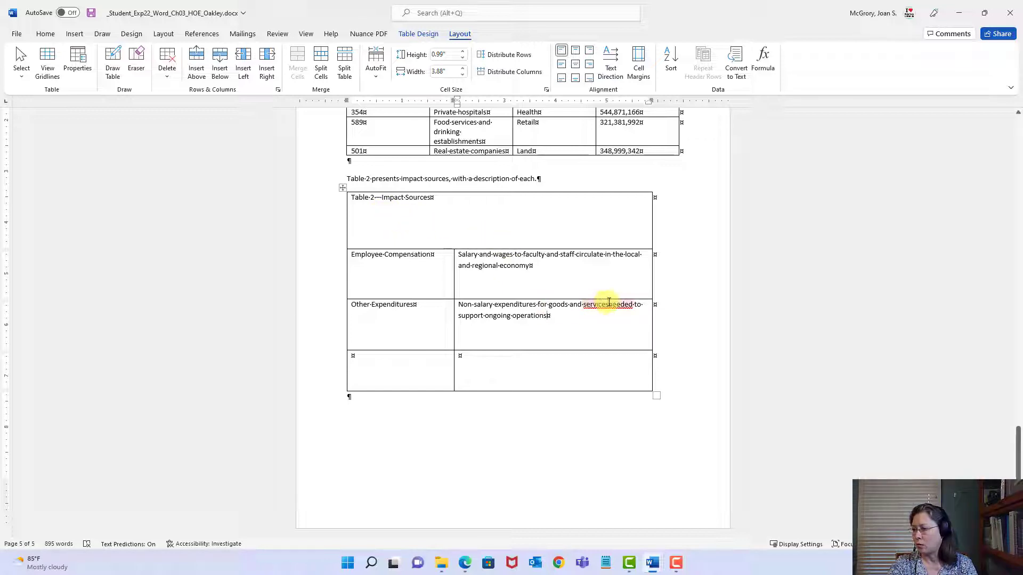
left_click(610, 304)
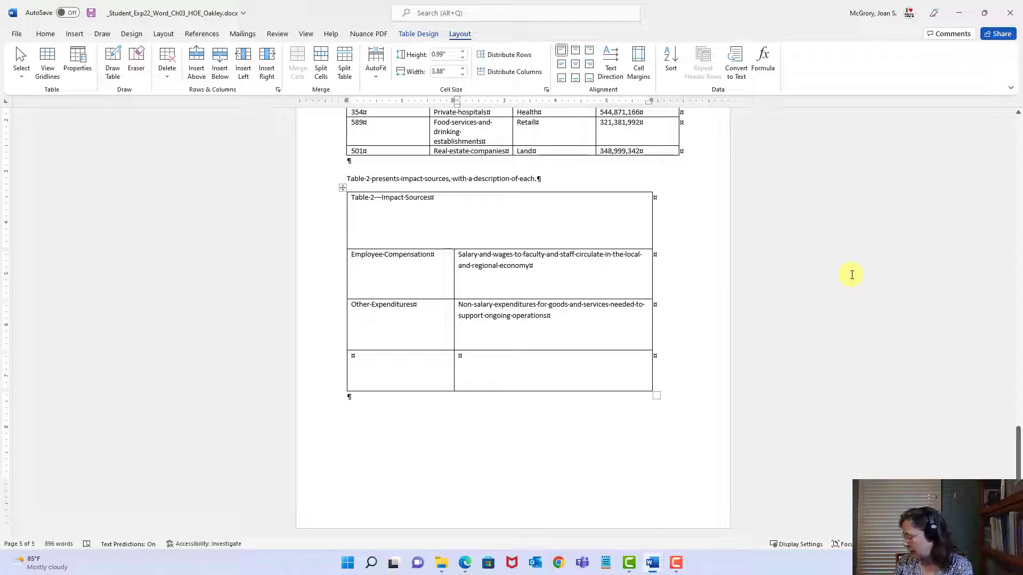
- Fill Table 2's last row with "Capital Investment" and "New construction expenditures, creating additional "indirect" and "induced" jobs"
left_click(391, 364)
type("Capital Investment")
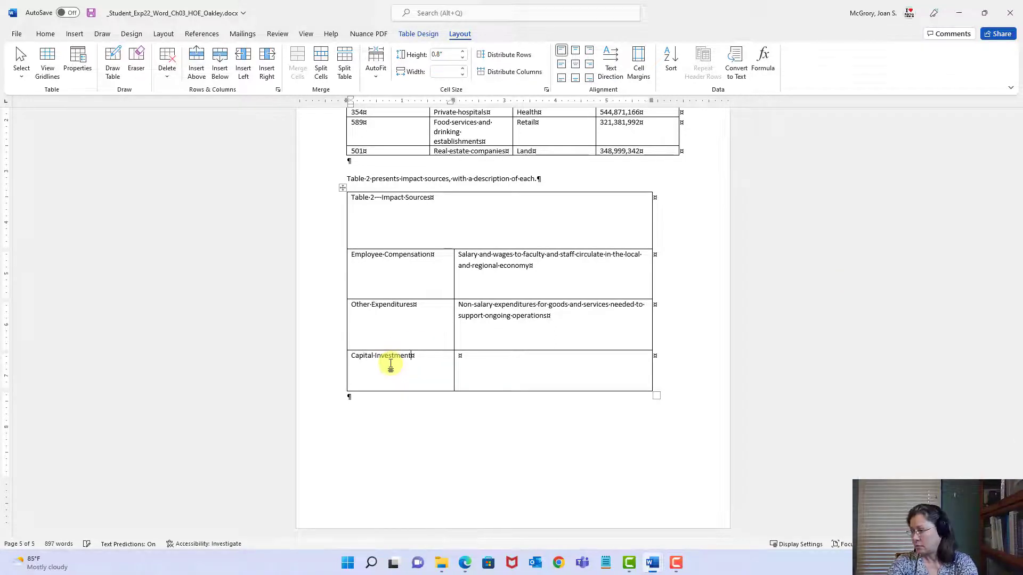
key("Tab")
type("New construction ")
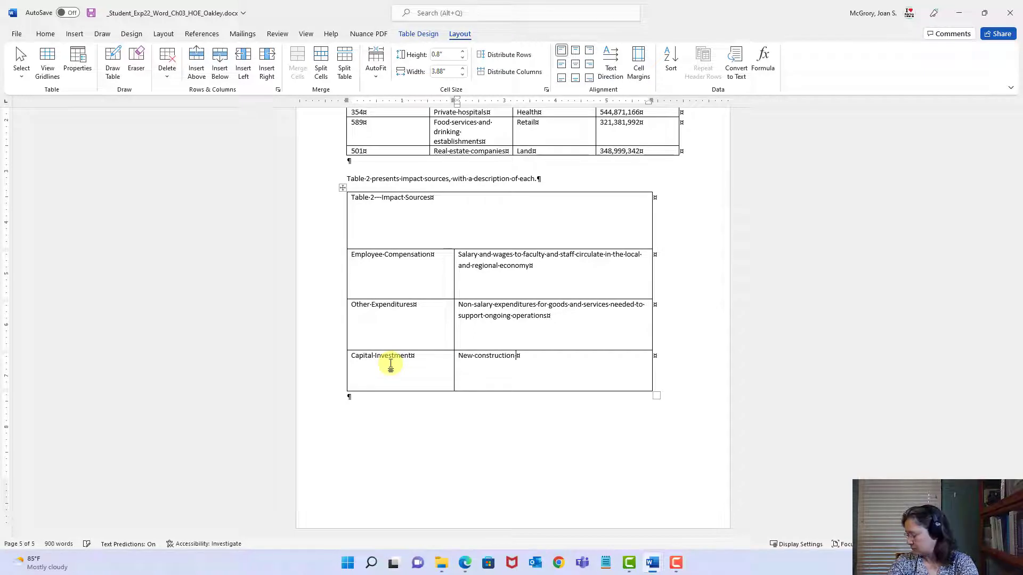
type("expenditure")
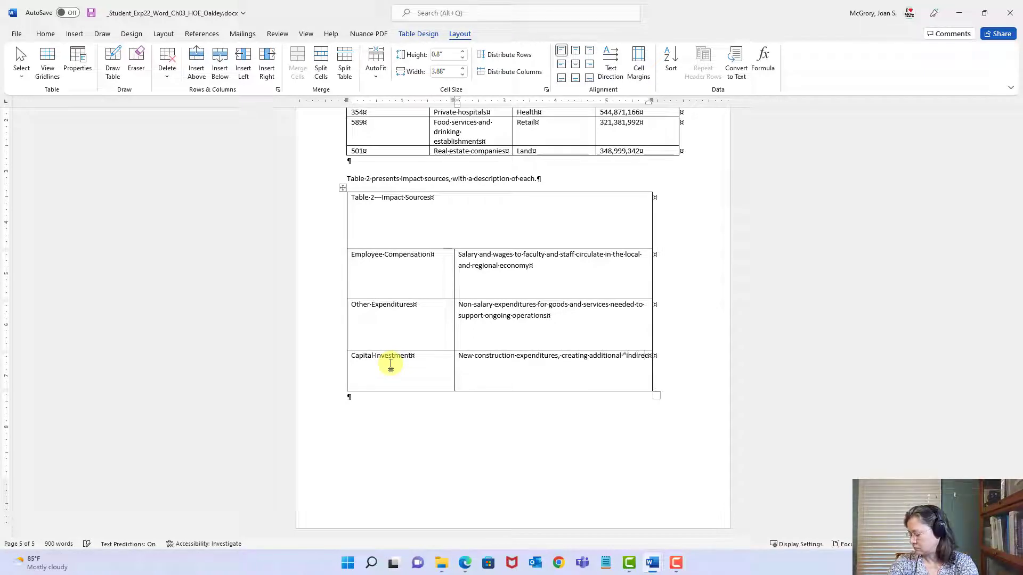
type("s, creating additional \"indirect\" and \"induced\" jobs")
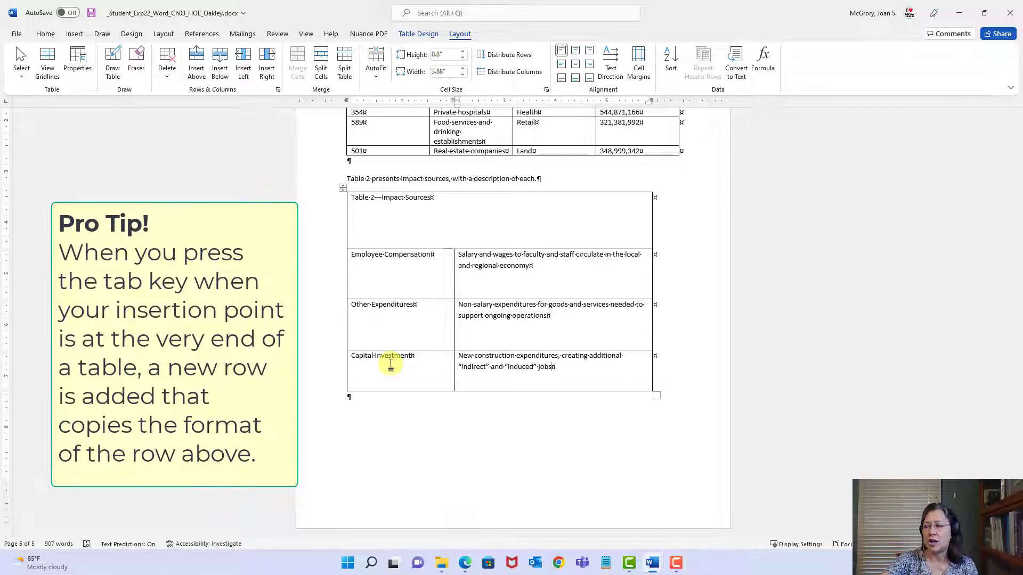
- Add an extra row at the end of Table 2, undo that addition and save the document
key("Tab")
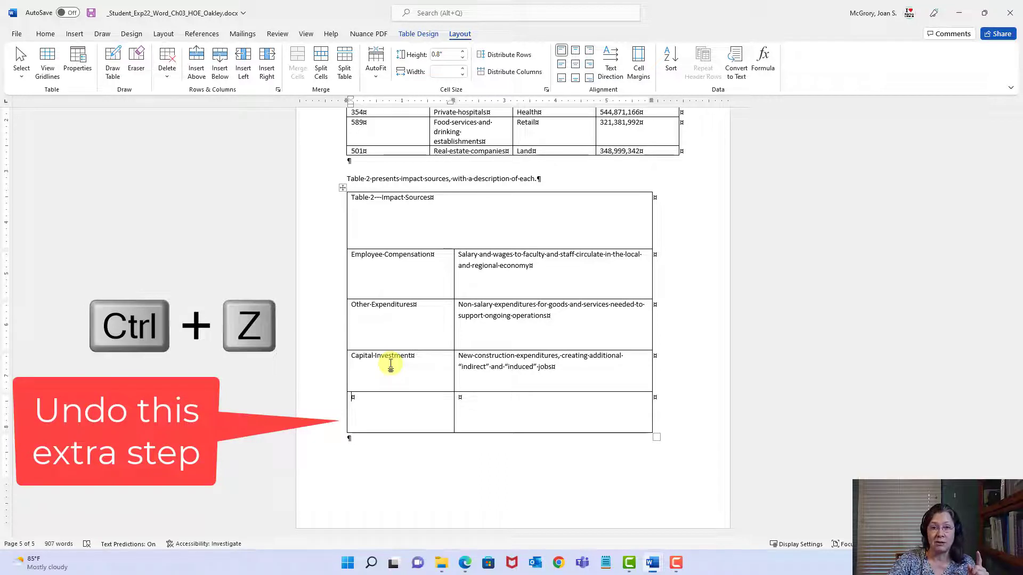
key("ctrl+z")
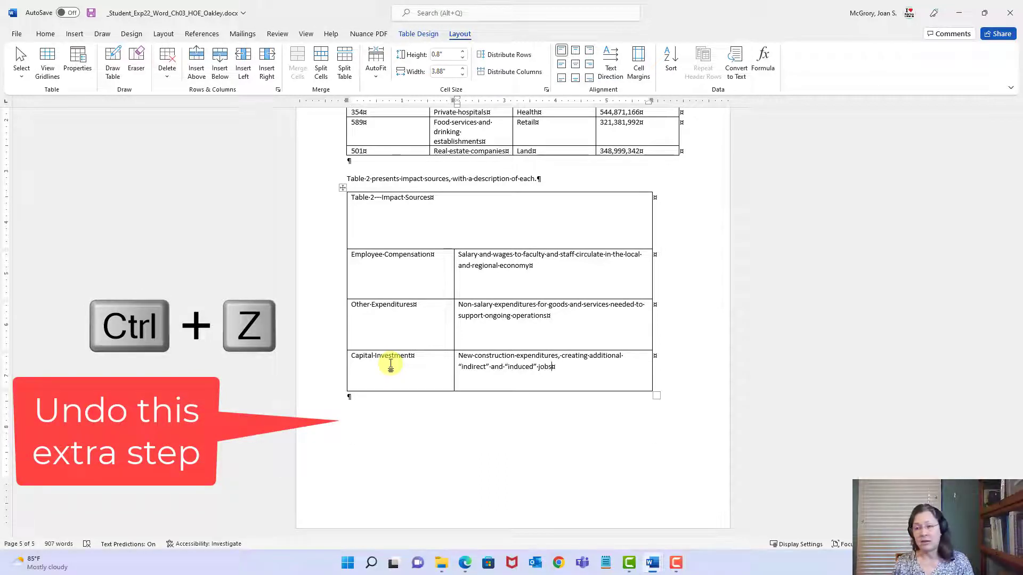
left_click(92, 14)
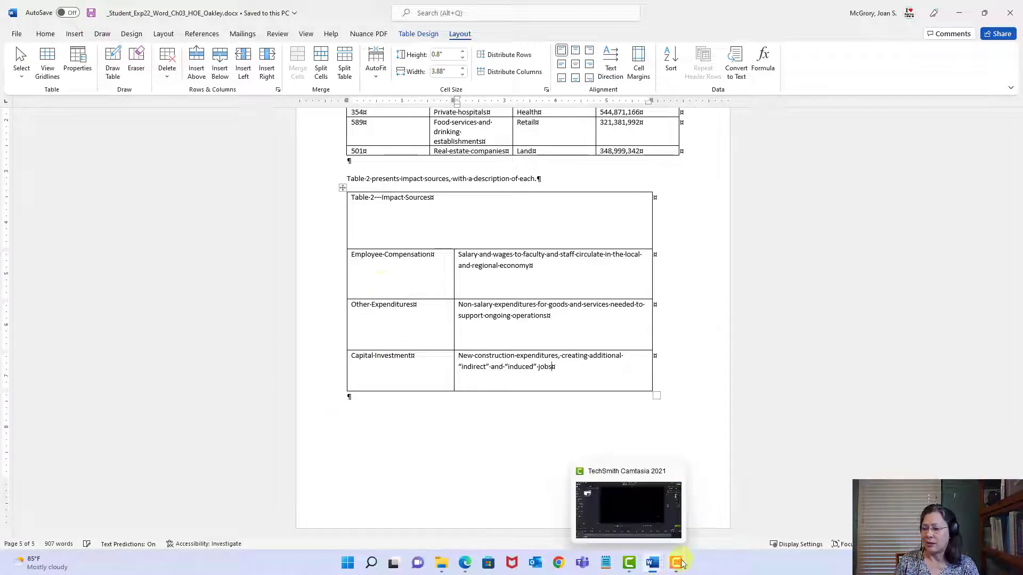
- Switch to the Oakley instructions document and read project steps 5 to 8
mouse_move(655, 569)
left_click(612, 511)
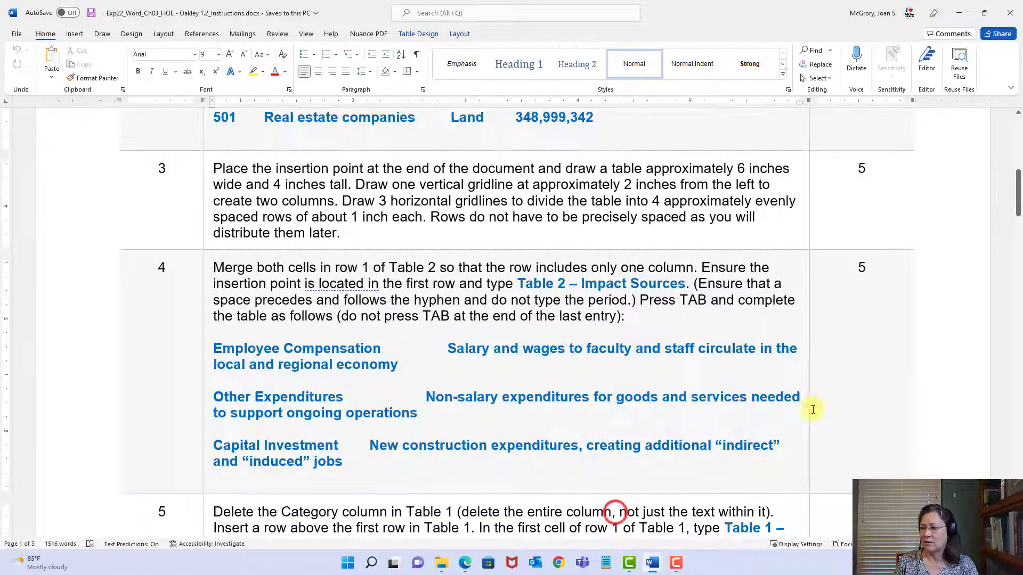
left_click_drag(1019, 213, 1014, 248)
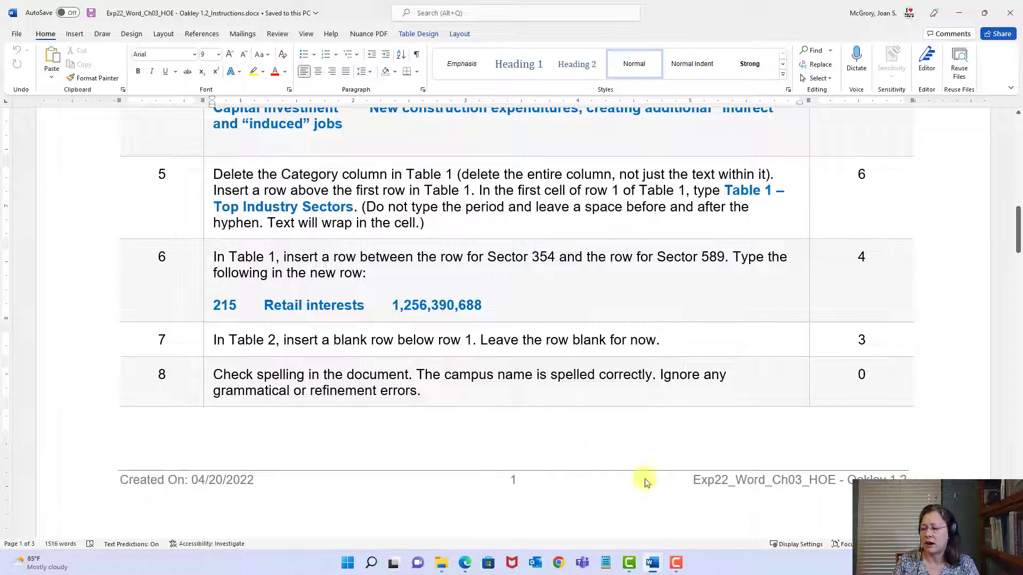
- Return to the student Oakley document and delete the entire Category column from Table 1
mouse_move(652, 565)
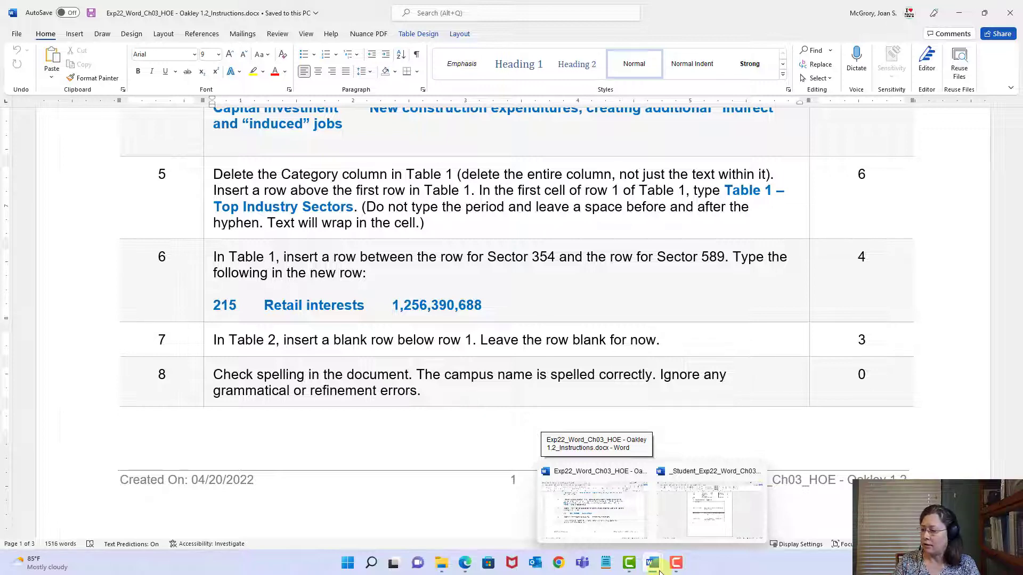
left_click(695, 522)
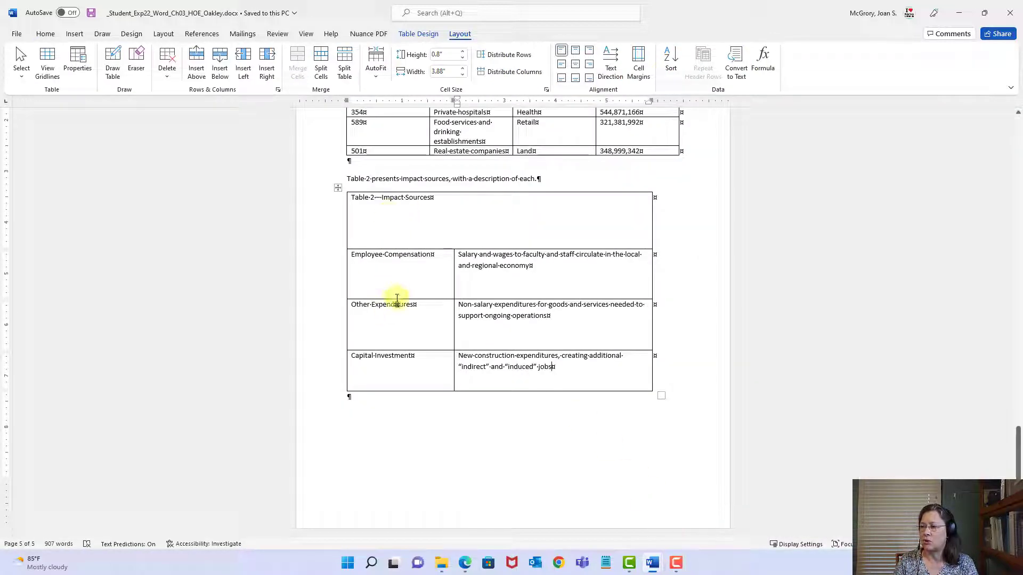
scroll(391, 298, "up", 3)
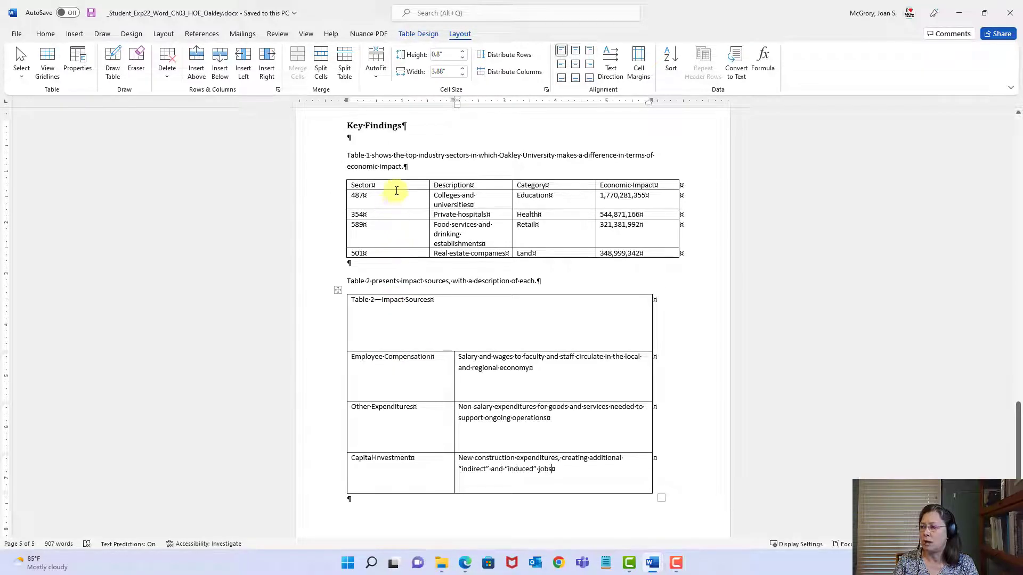
left_click(362, 155)
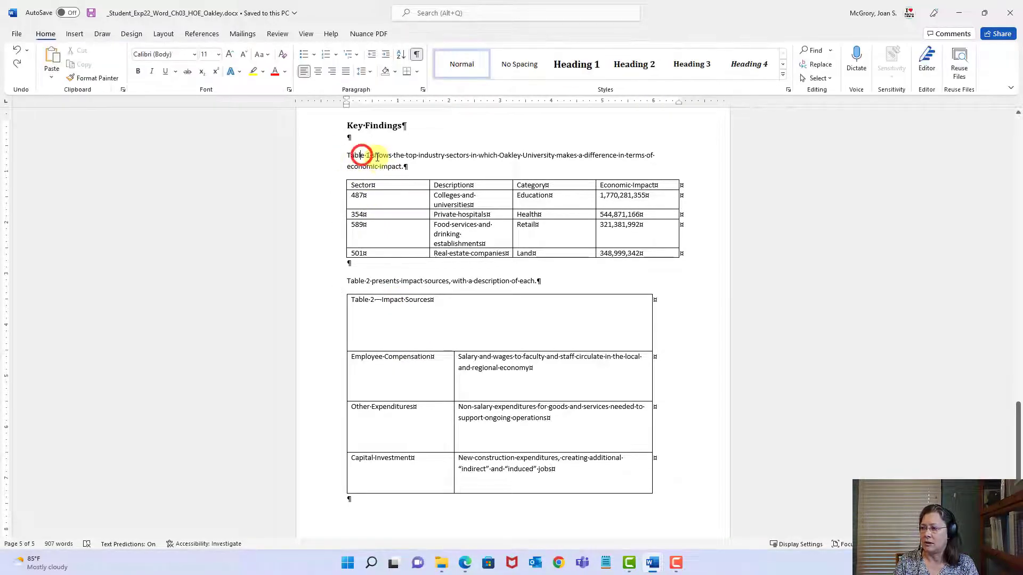
left_click(540, 195)
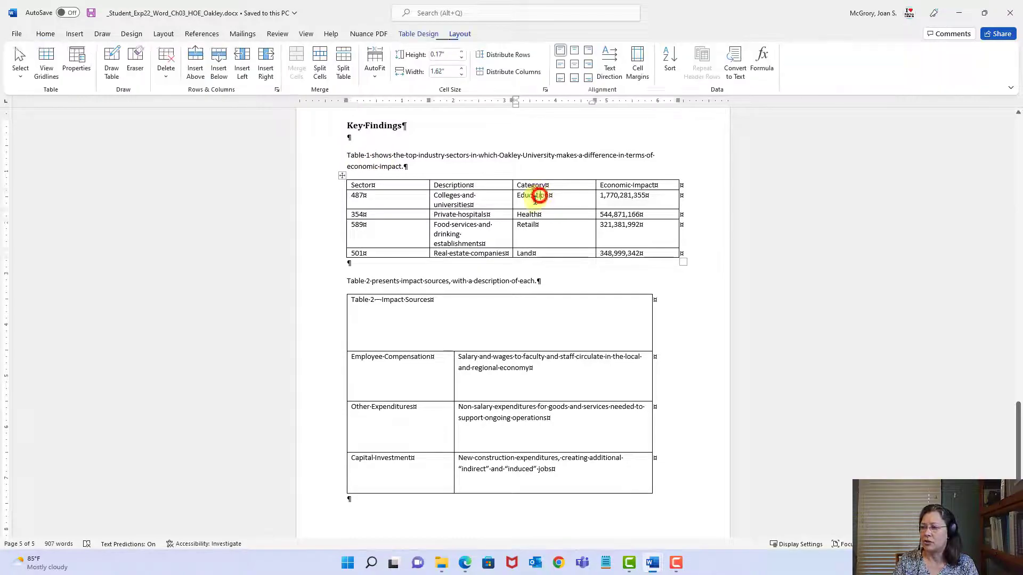
left_click(537, 185)
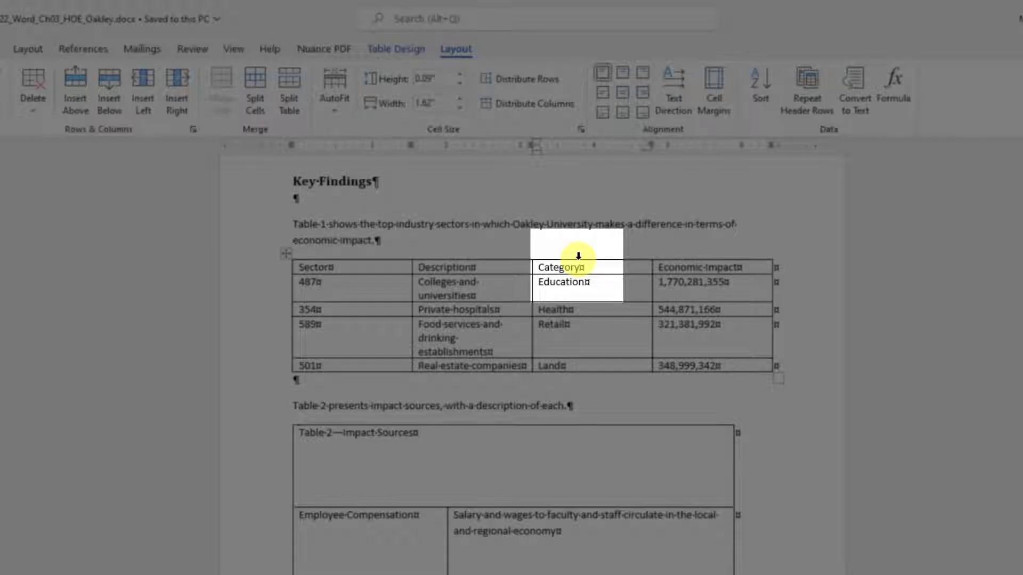
left_click(578, 256)
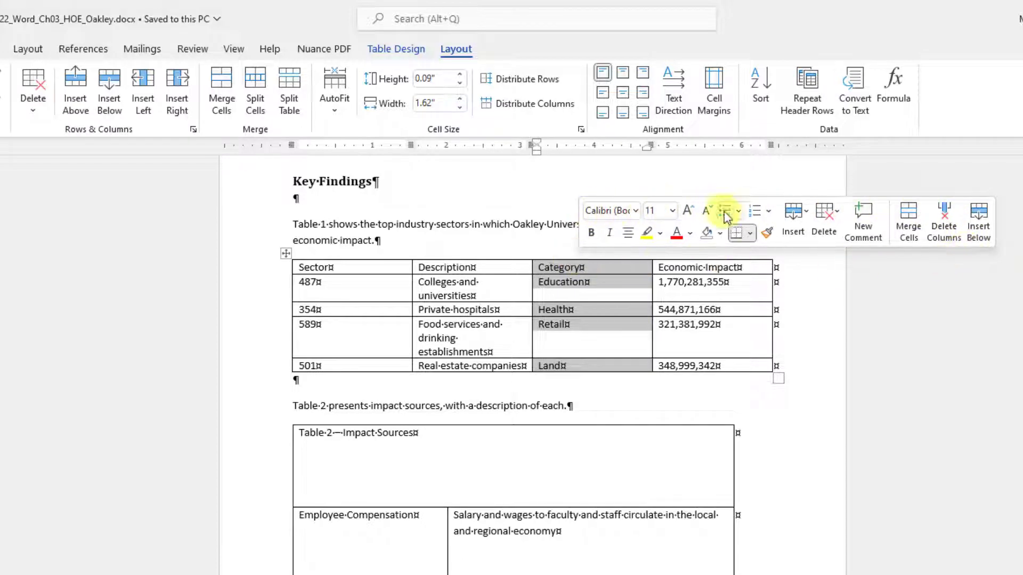
left_click(945, 235)
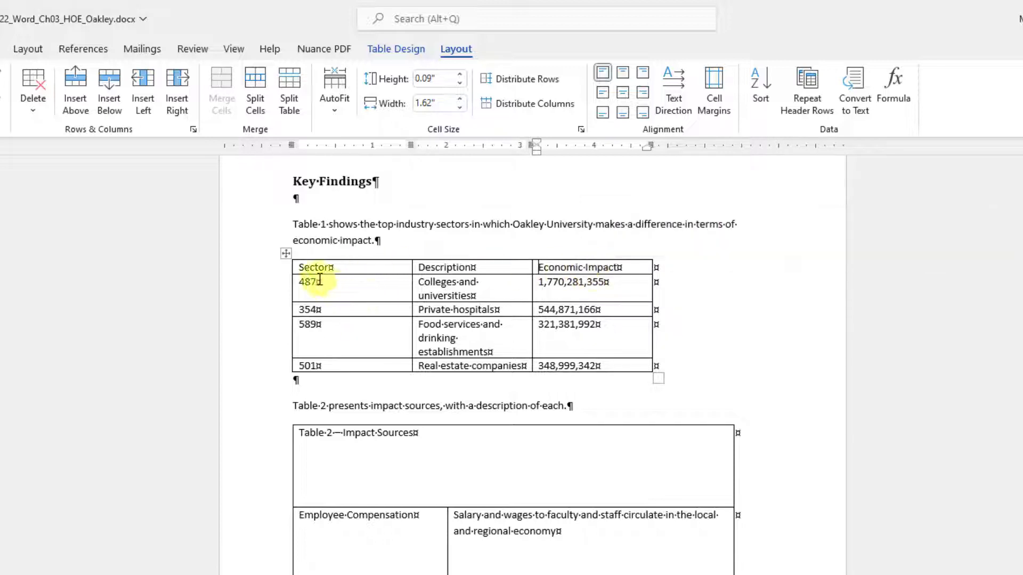
- Insert a new row above the first row of Table 1, the one with the Sector, Description and Economic Impact headings
mouse_move(295, 273)
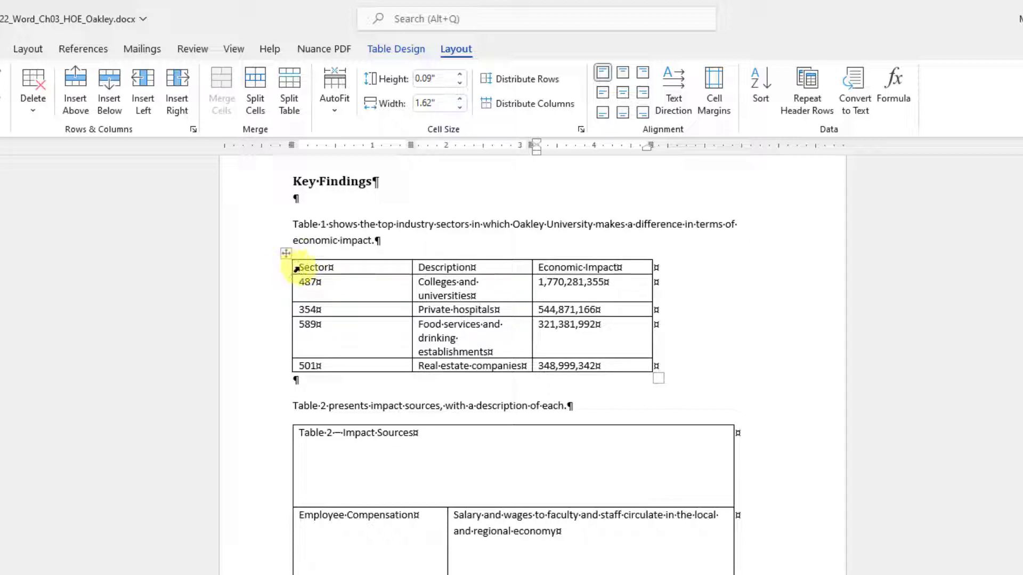
left_click_drag(300, 268, 582, 269)
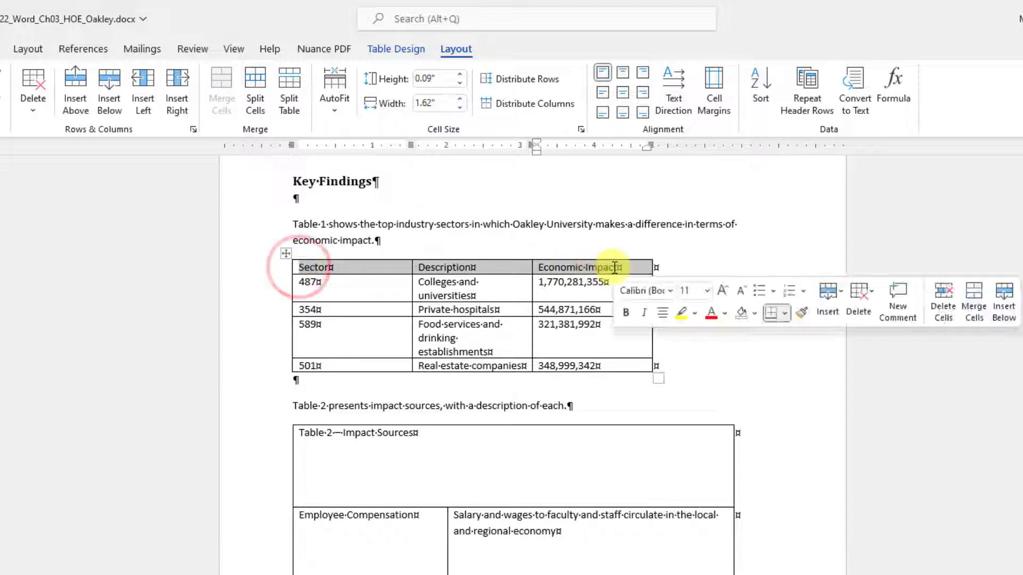
left_click(504, 268)
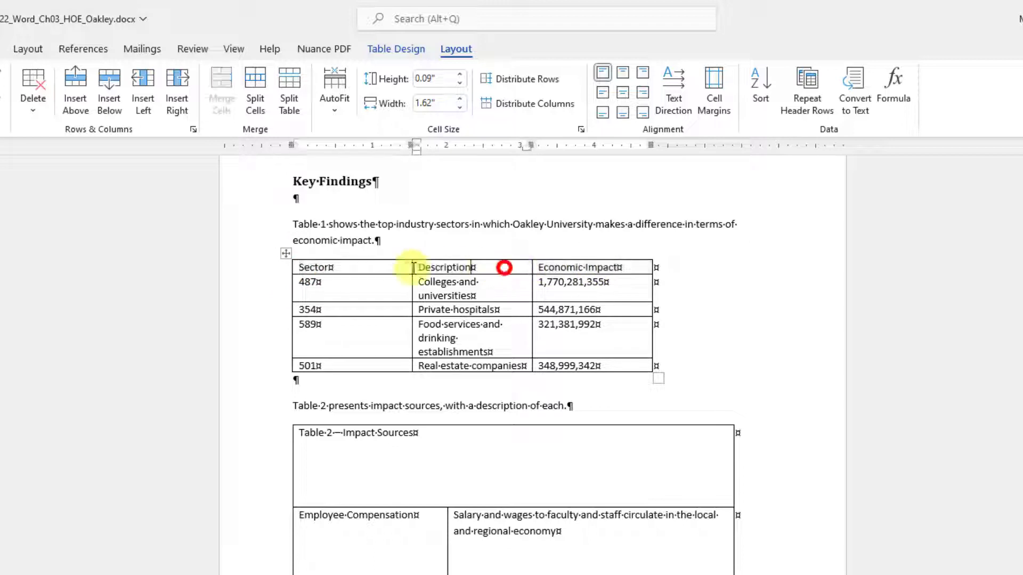
left_click_drag(301, 267, 582, 268)
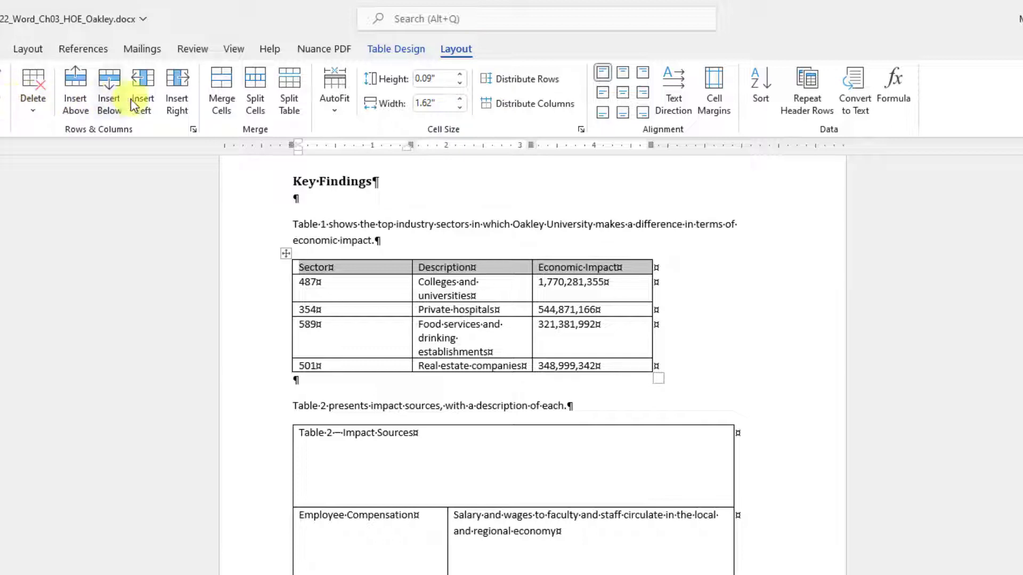
right_click(604, 266)
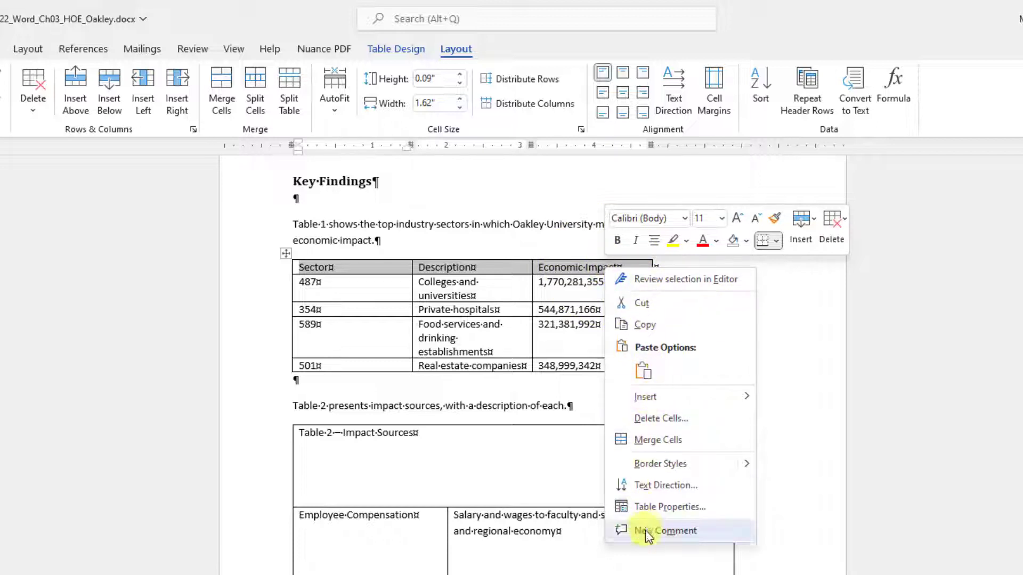
mouse_move(666, 398)
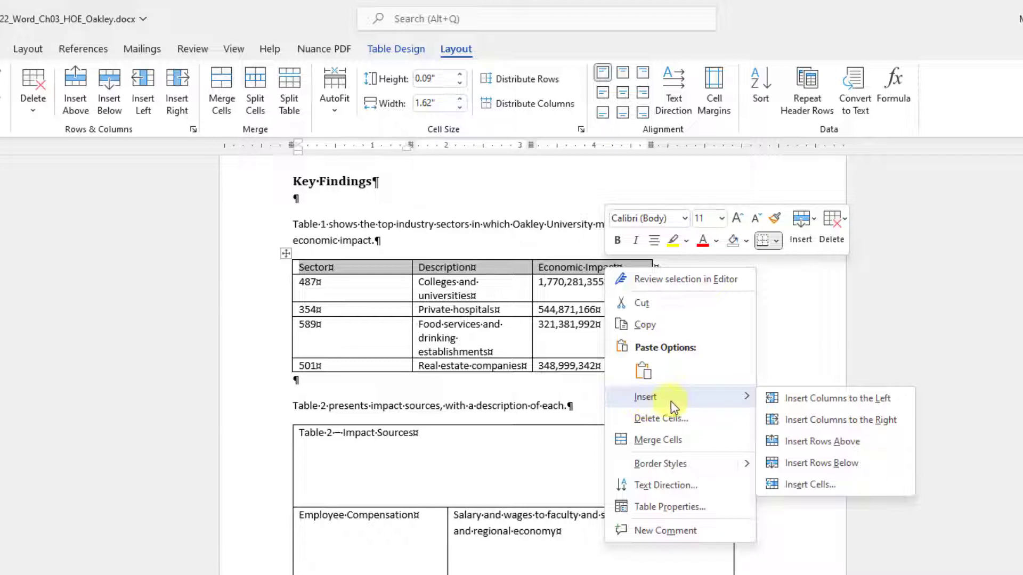
left_click(822, 442)
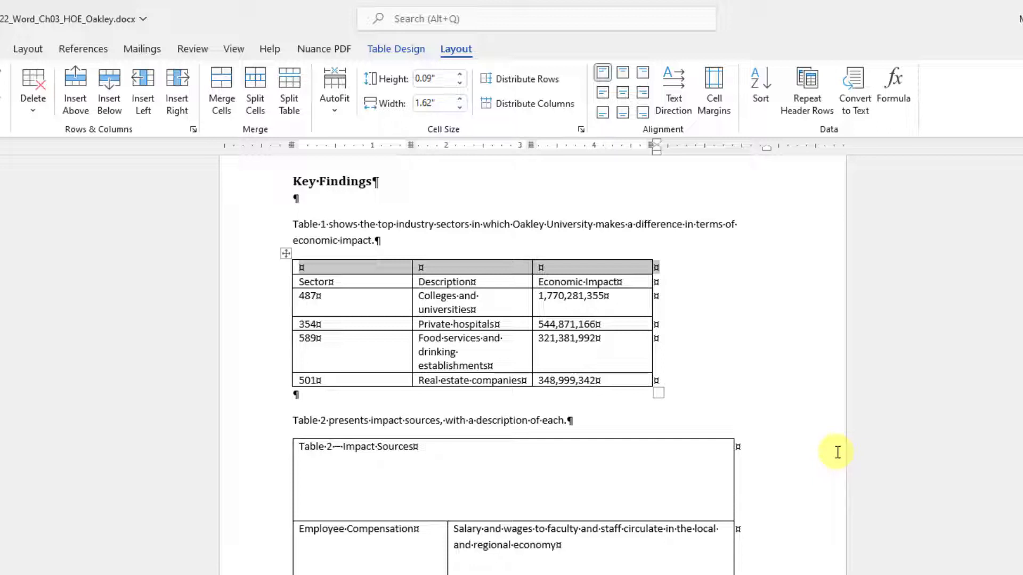
- Enter the title "Table 1 – Top Industry Sectors" in the first cell of Table 1's new row and save the document
left_click(340, 265)
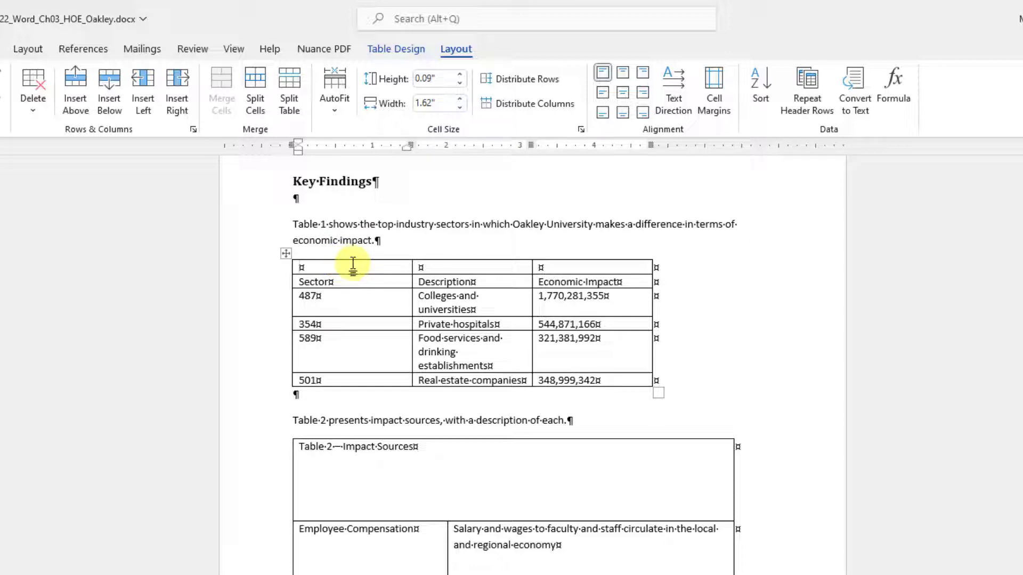
type("Table 1")
type(" -")
type("-")
type(" Top Indu")
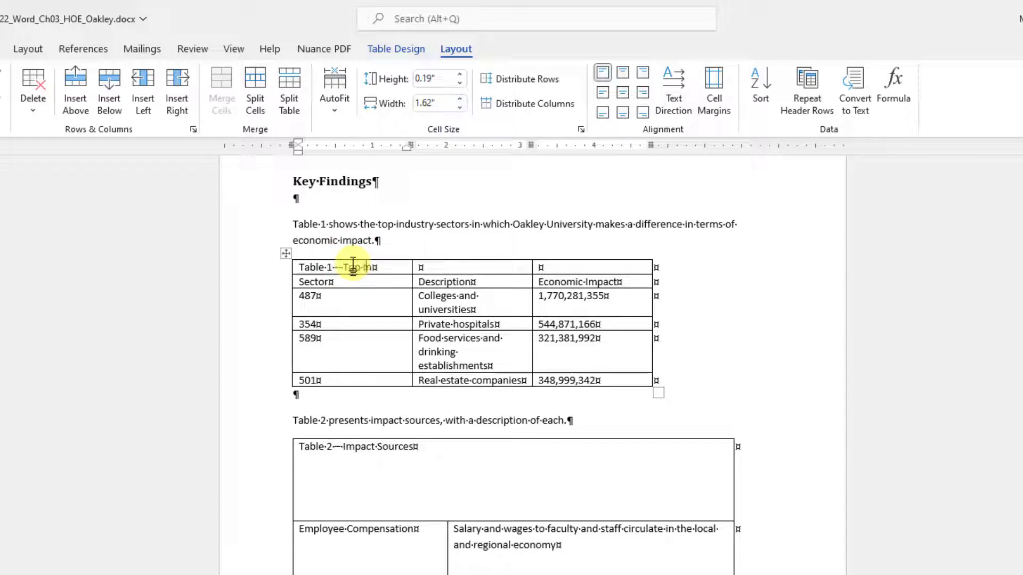
type("stry Sectors")
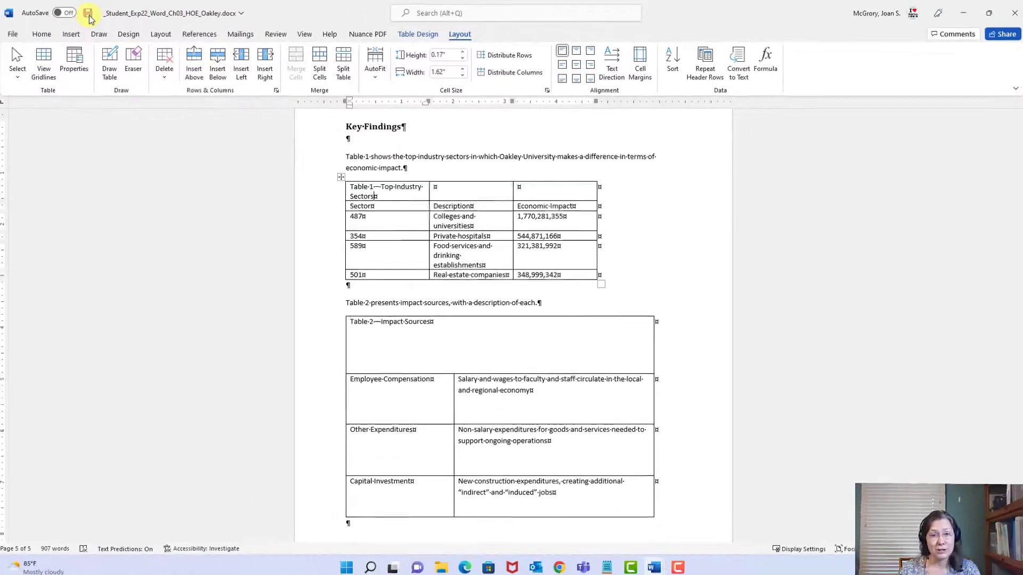
left_click(92, 17)
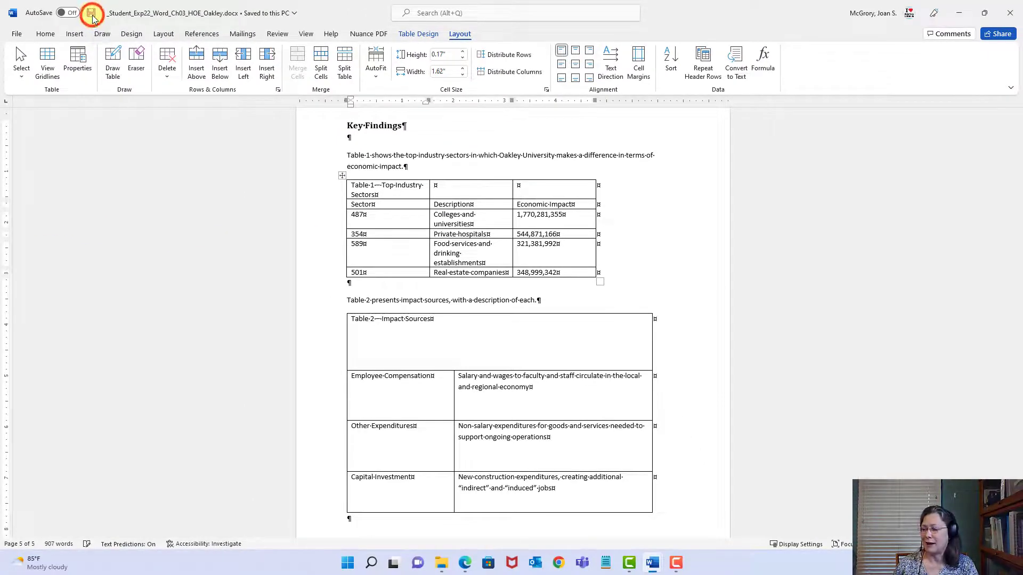
- Read step 6 in the instructions document for the position and contents of the row to add to Table 1
left_click(653, 563)
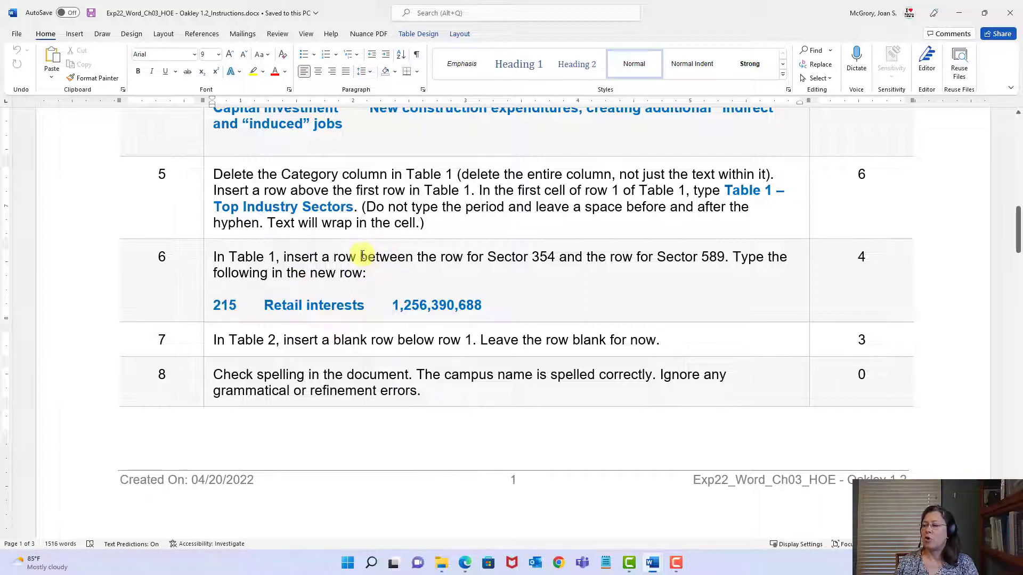
left_click_drag(362, 255, 492, 258)
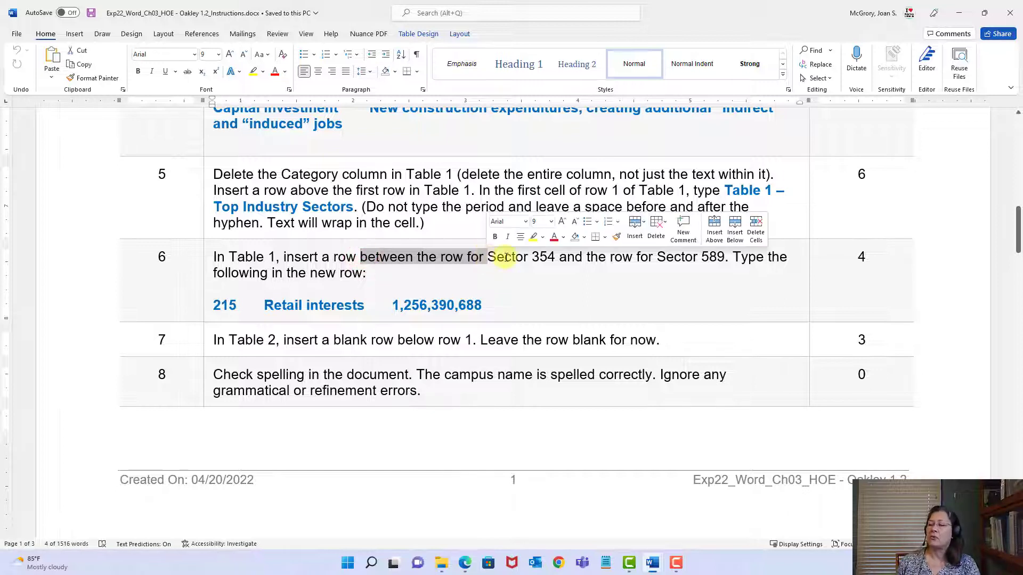
left_click(537, 259)
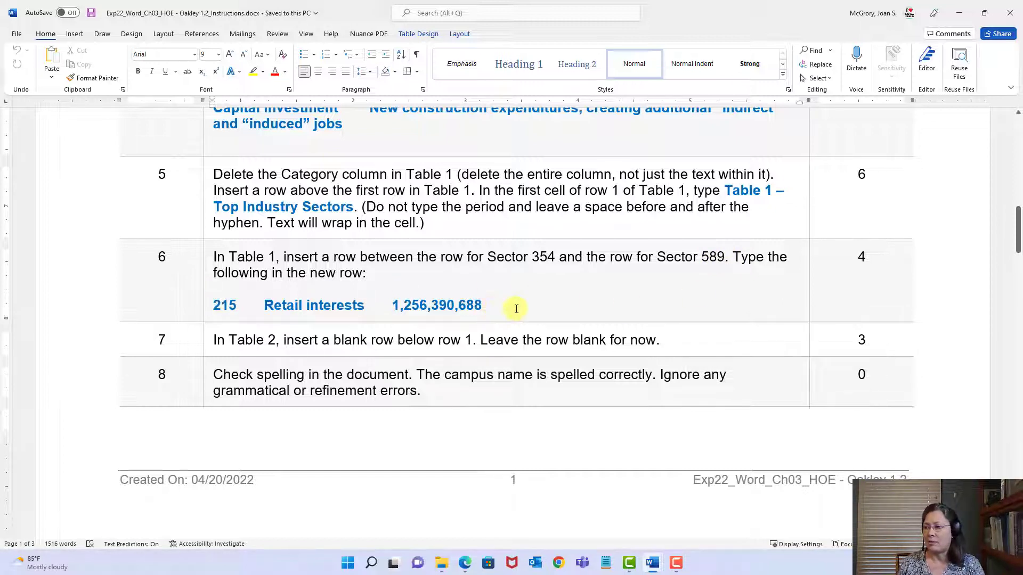
- Return to the student Oakley document and insert a row above the Sector 589 row in Table 1
mouse_move(658, 566)
left_click(737, 467)
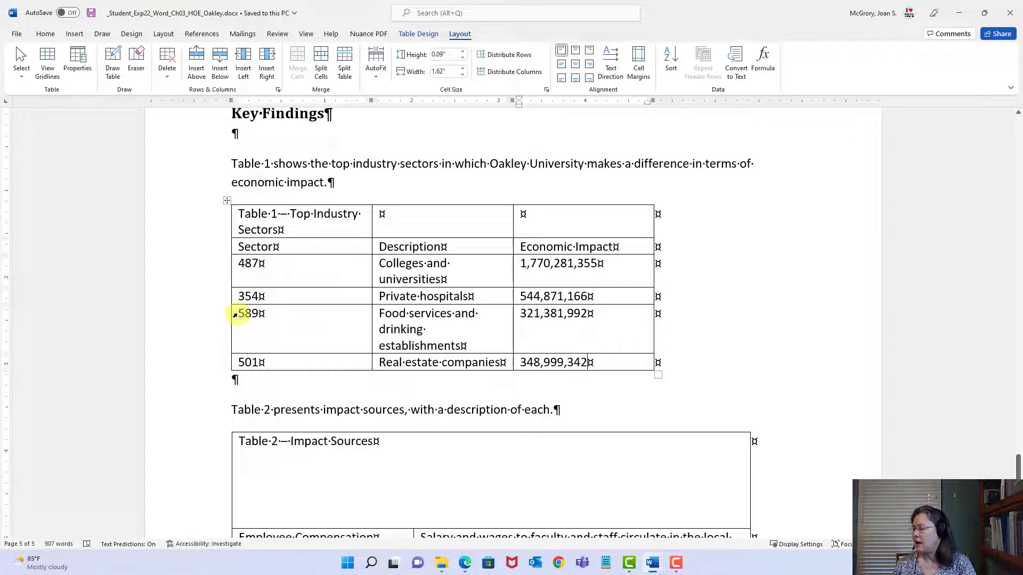
left_click_drag(239, 313, 561, 320)
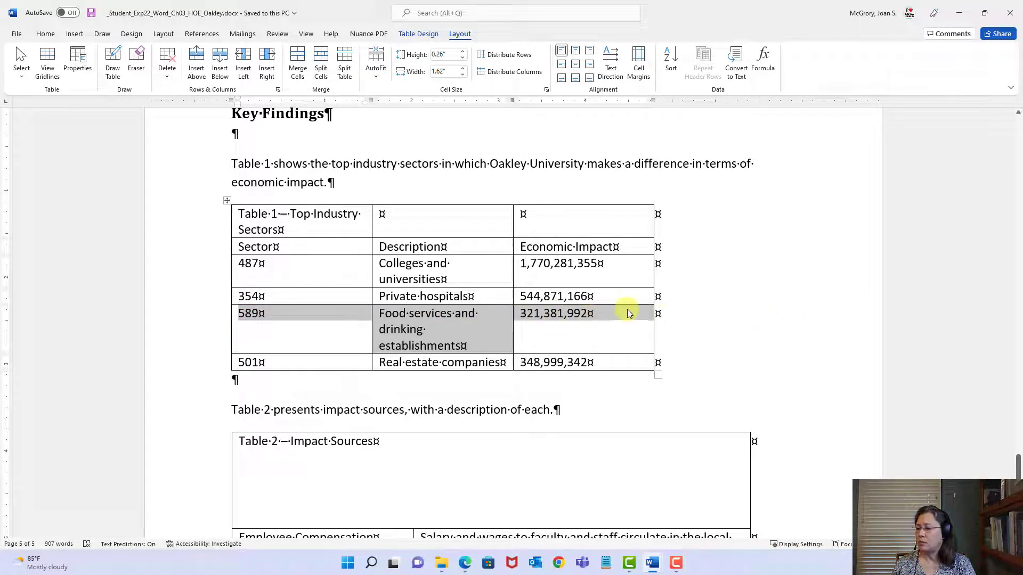
right_click(596, 318)
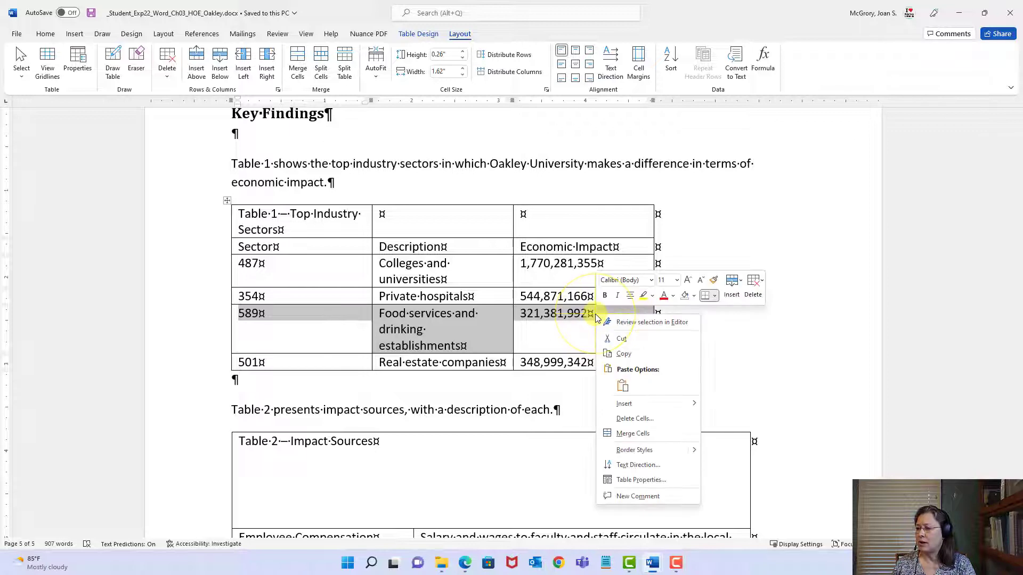
left_click(731, 292)
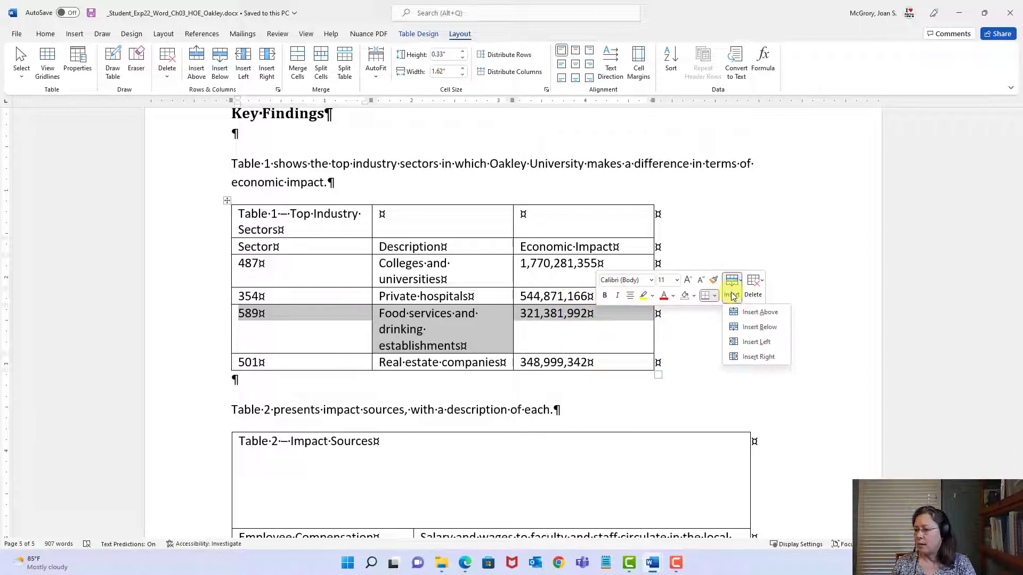
left_click(743, 313)
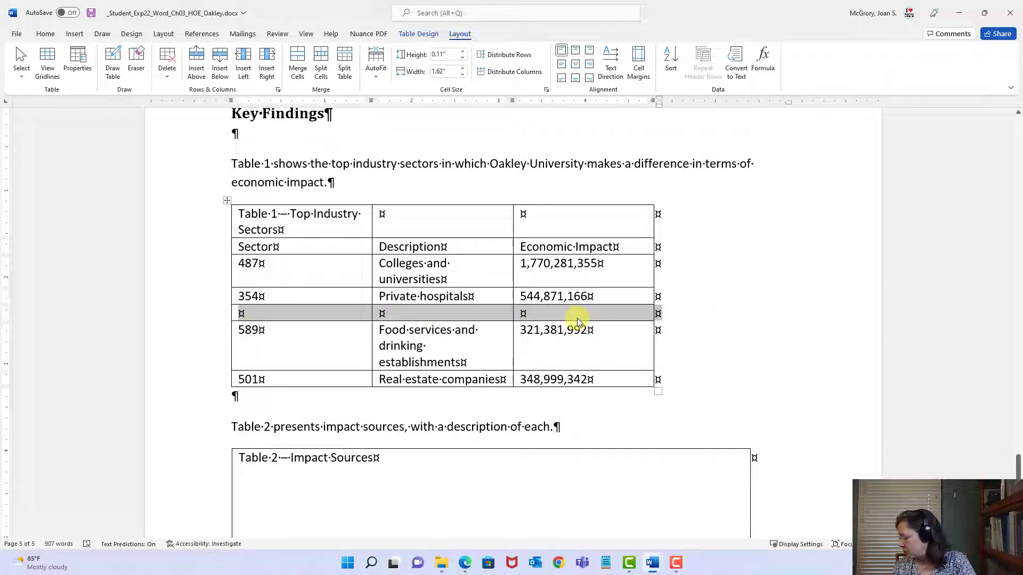
- Fill Table 1's new row with 215, Retail interests and 1,256,390,688, and save the document
left_click(298, 313)
type("215")
key("Tab")
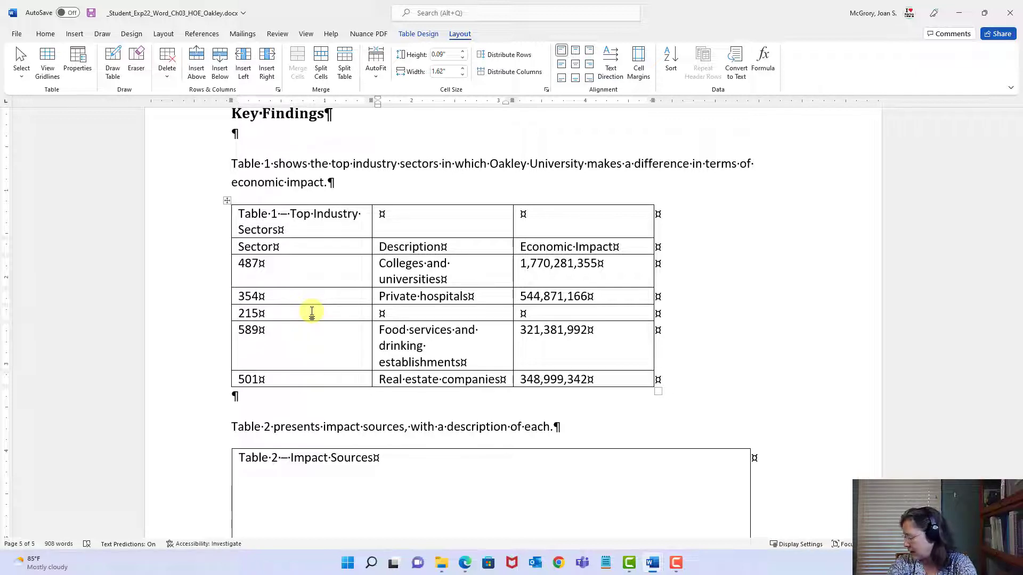
type("Retail in")
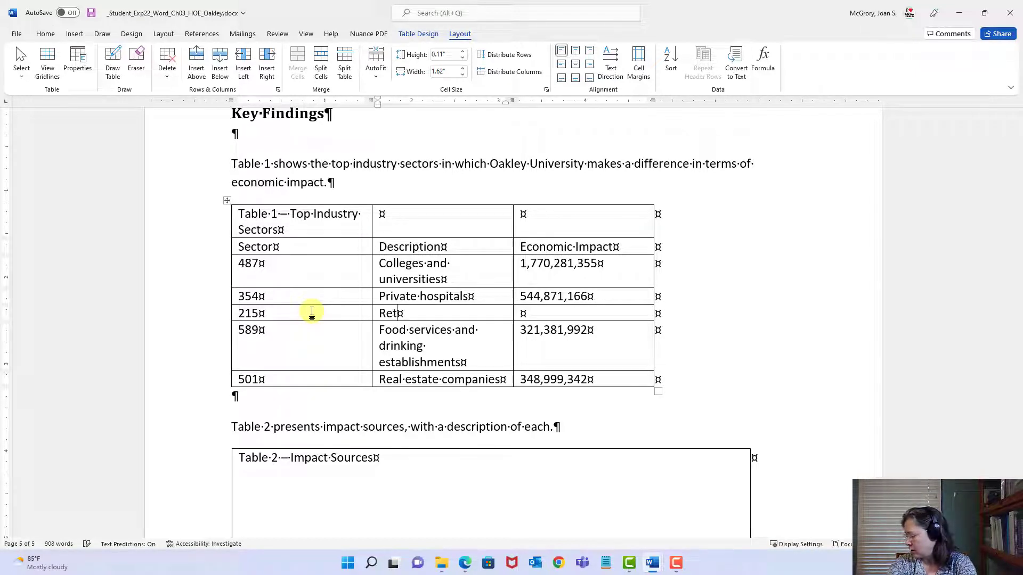
type("ter")
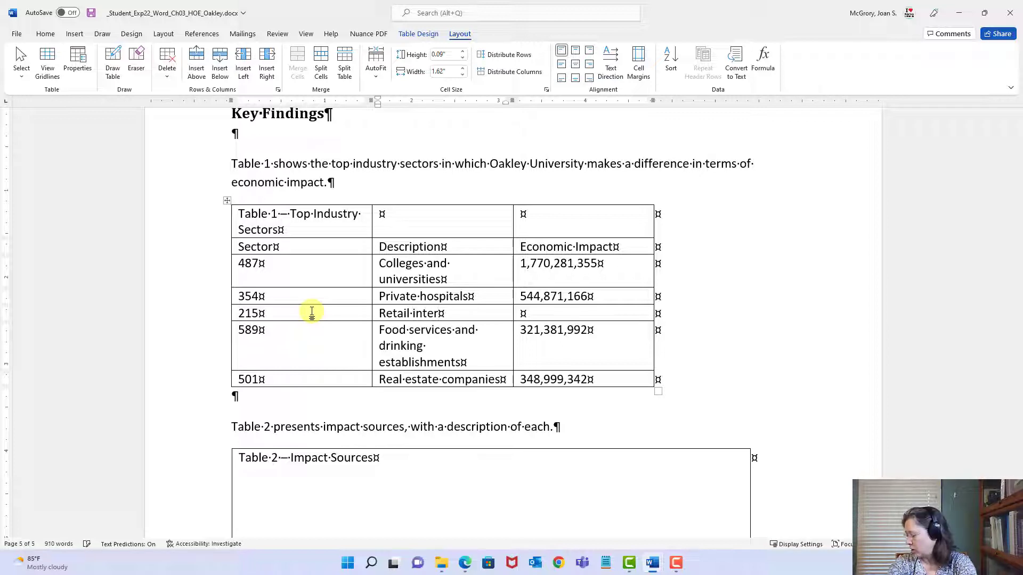
type("ests")
key("Tab")
type("1,256")
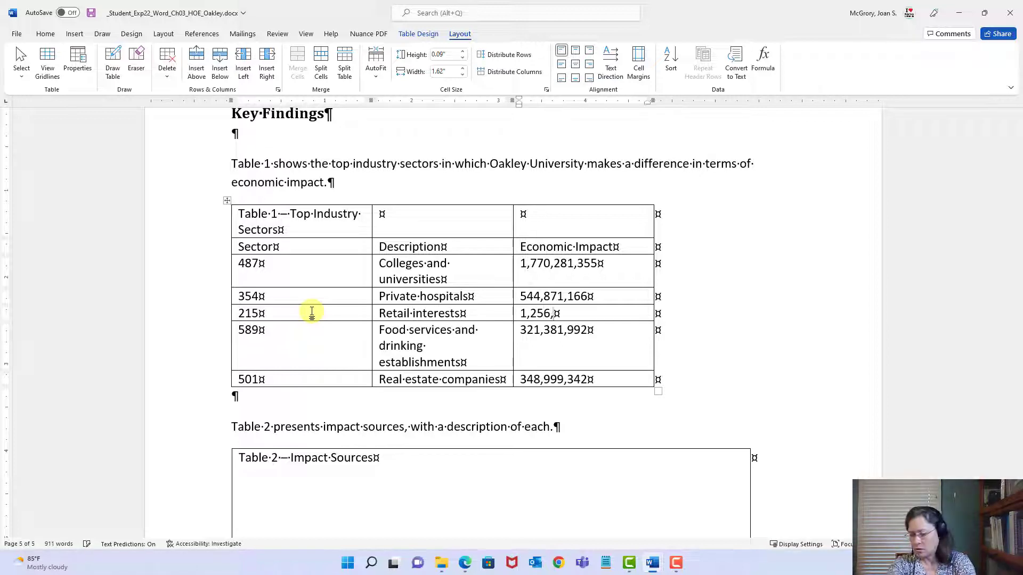
type(",390,68")
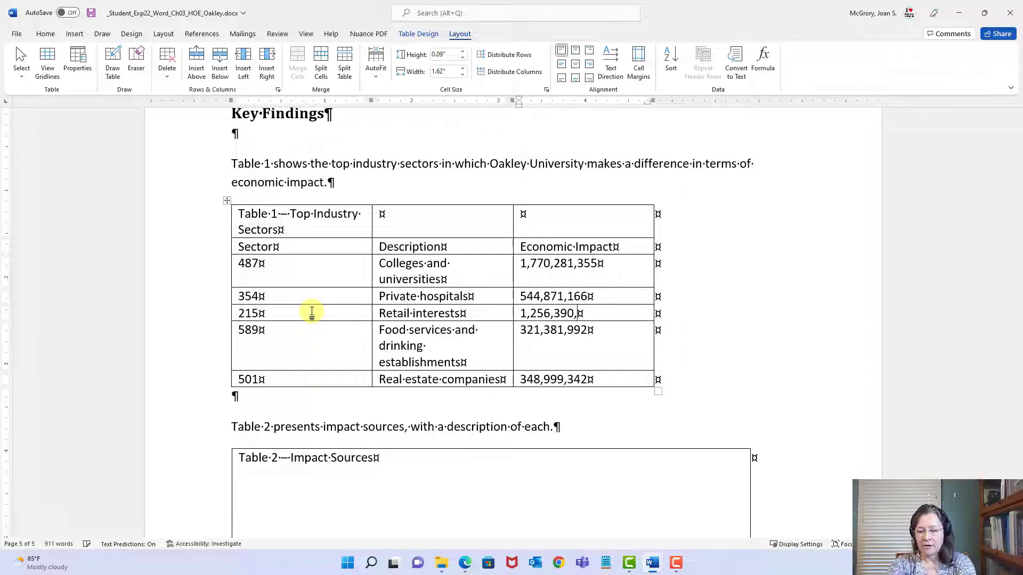
type("8")
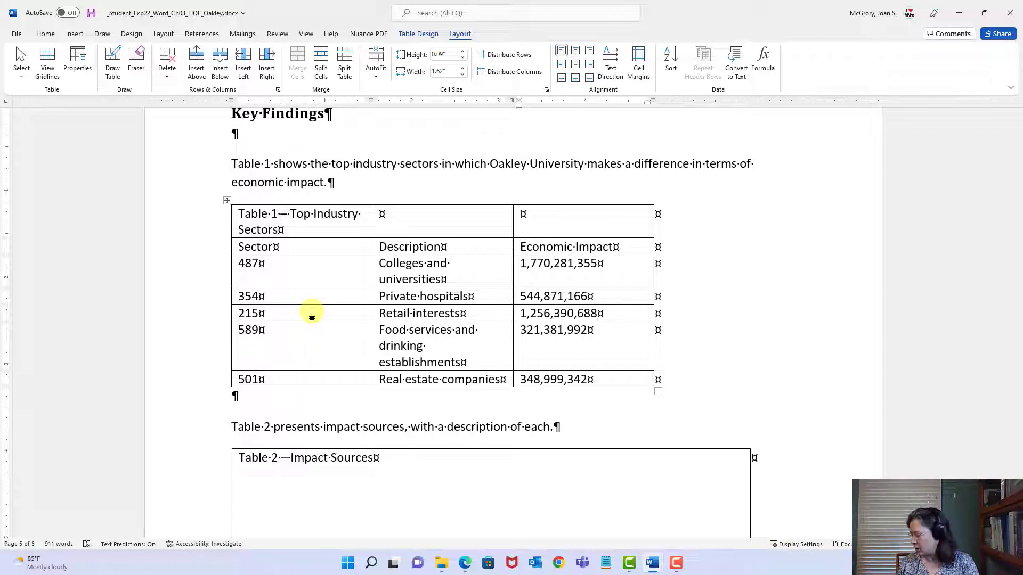
left_click(91, 14)
- Check step 7 in the instructions document and insert a blank row below Table 2's title row in the student document
mouse_move(654, 568)
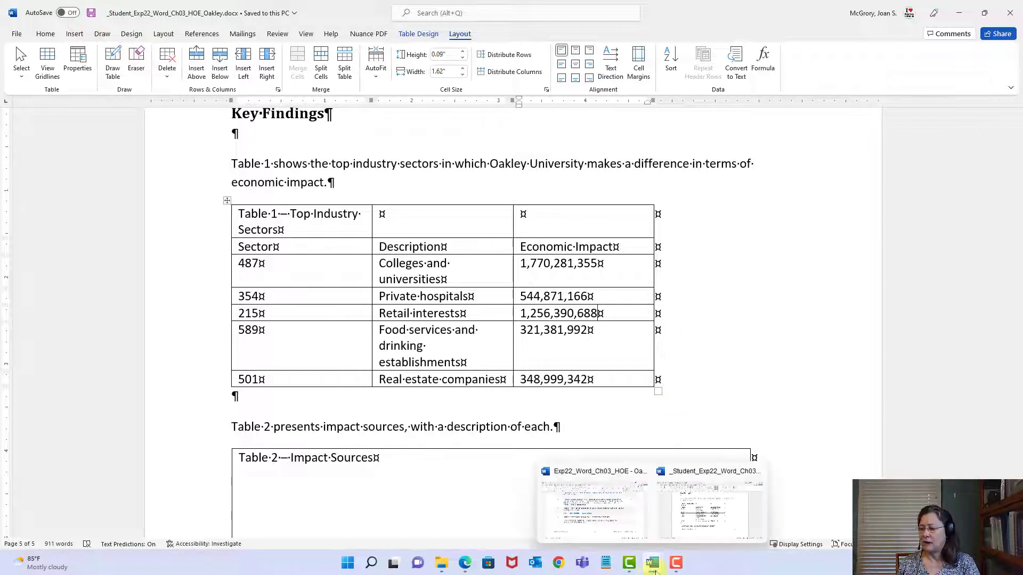
left_click(617, 519)
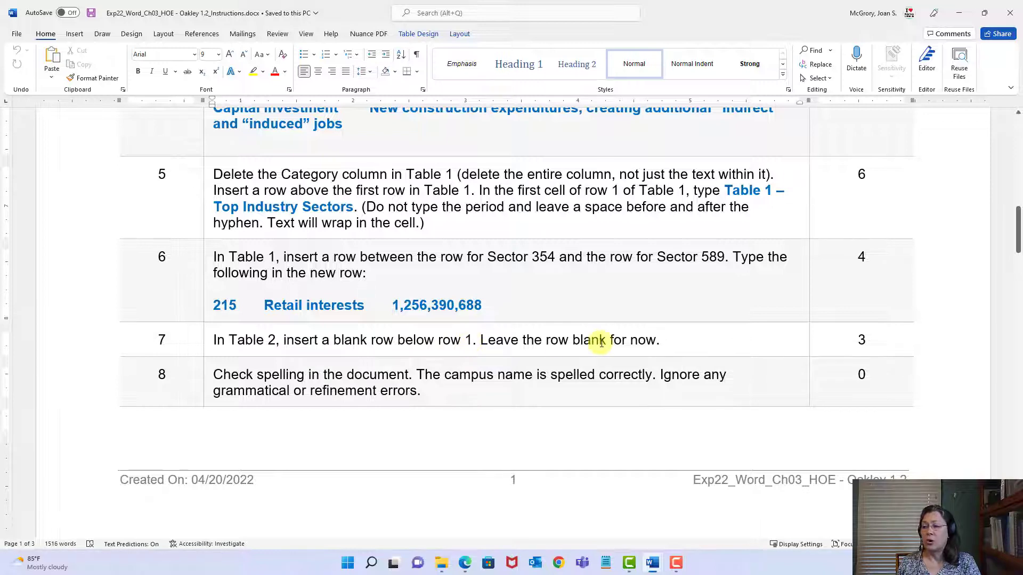
mouse_move(653, 562)
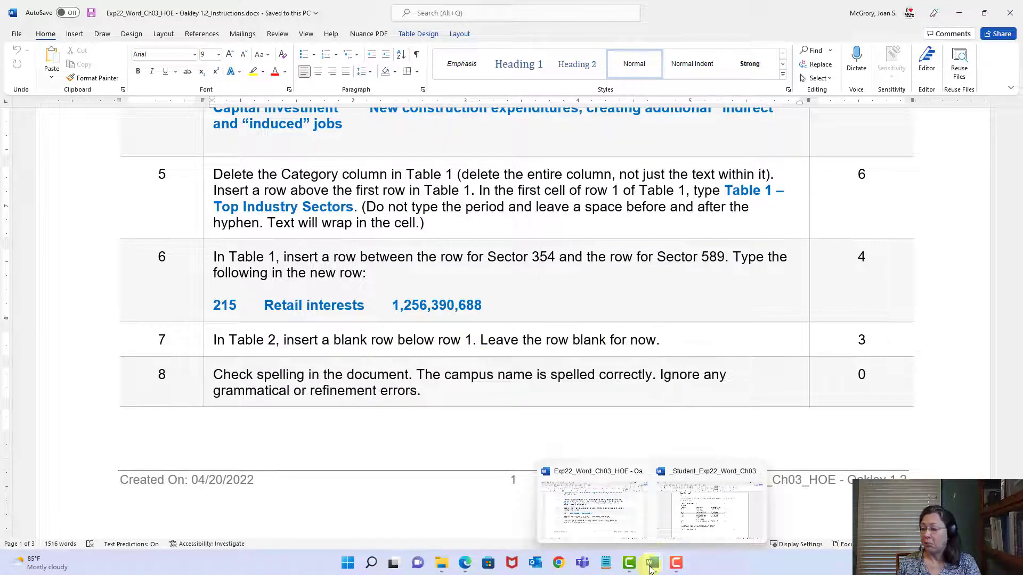
left_click(686, 526)
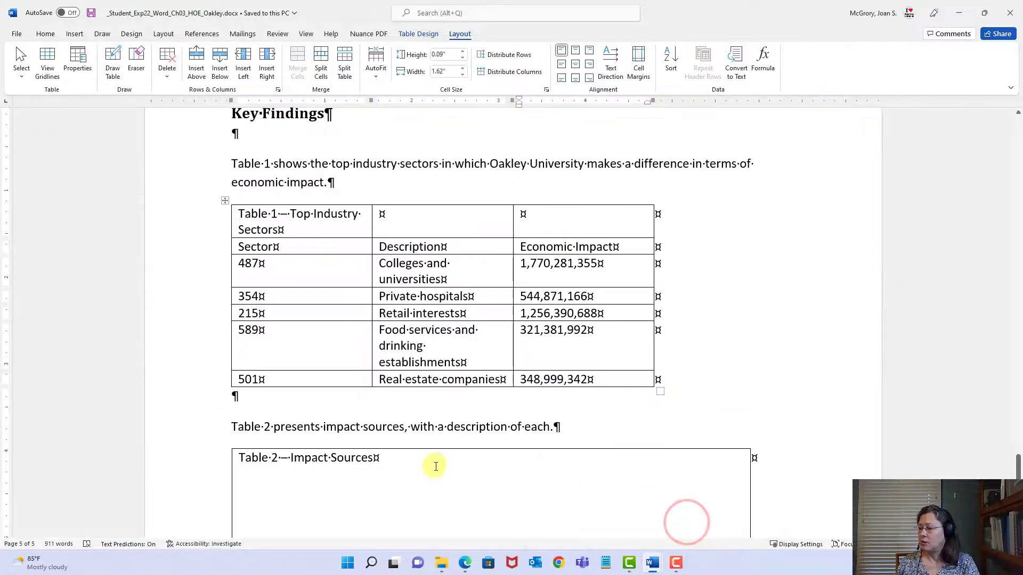
scroll(434, 466, "down", 5)
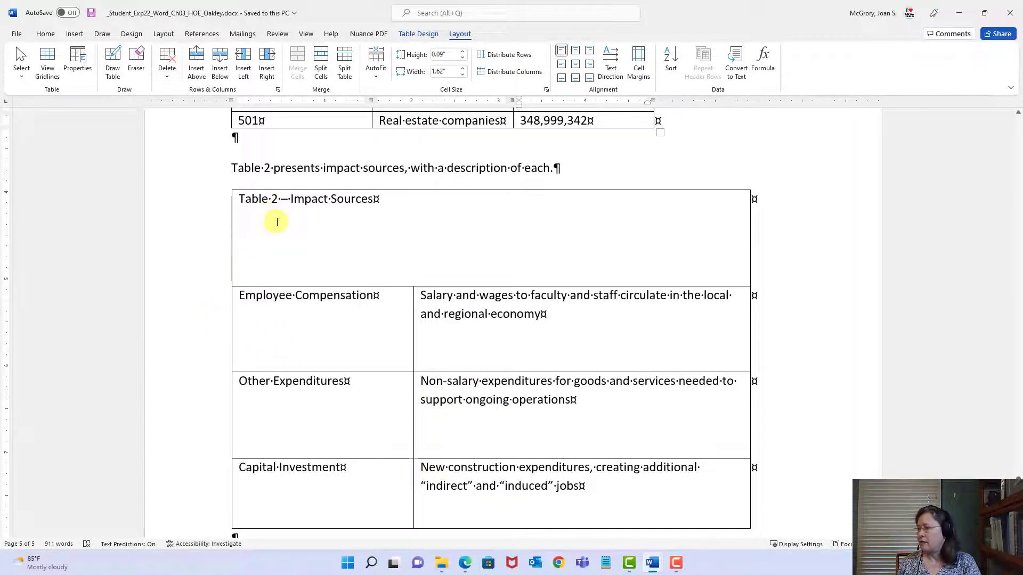
left_click(279, 202)
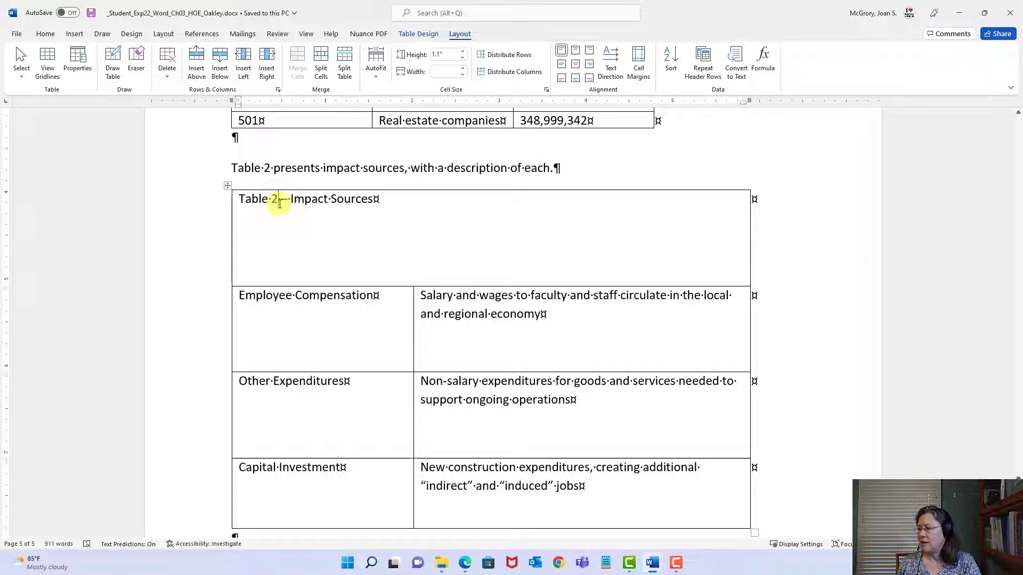
left_click_drag(242, 198, 388, 199)
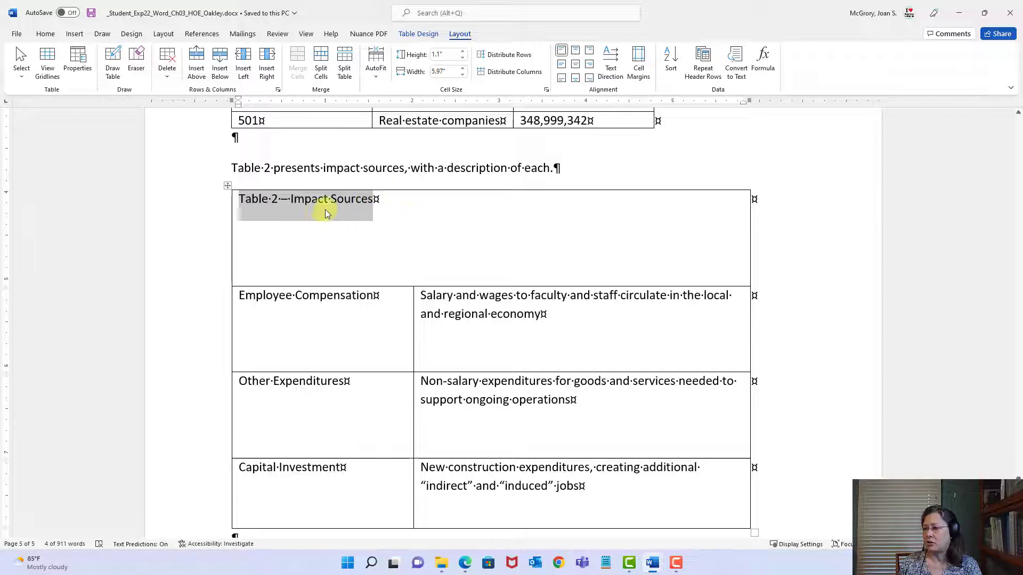
left_click(294, 213)
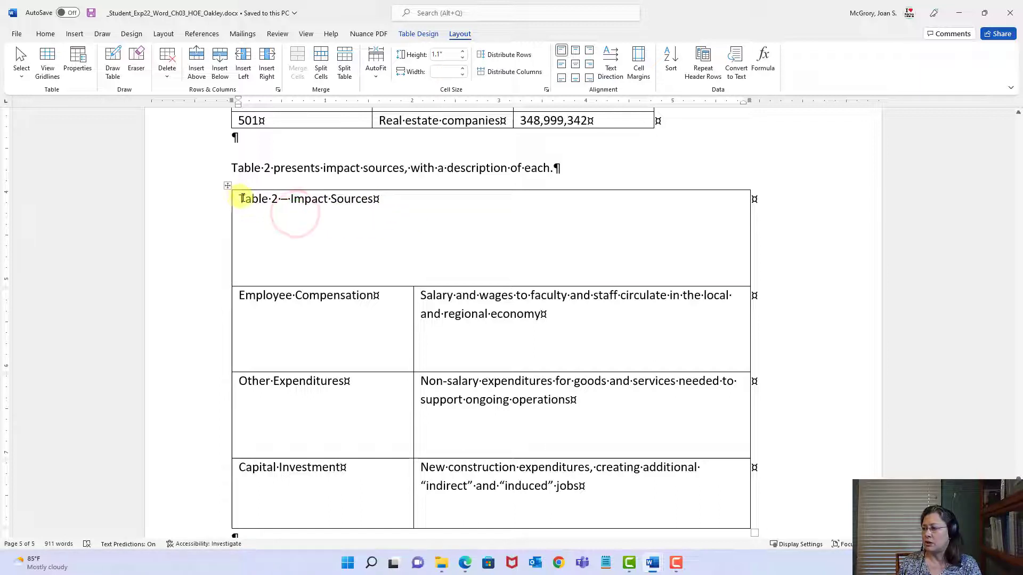
left_click_drag(239, 199, 388, 199)
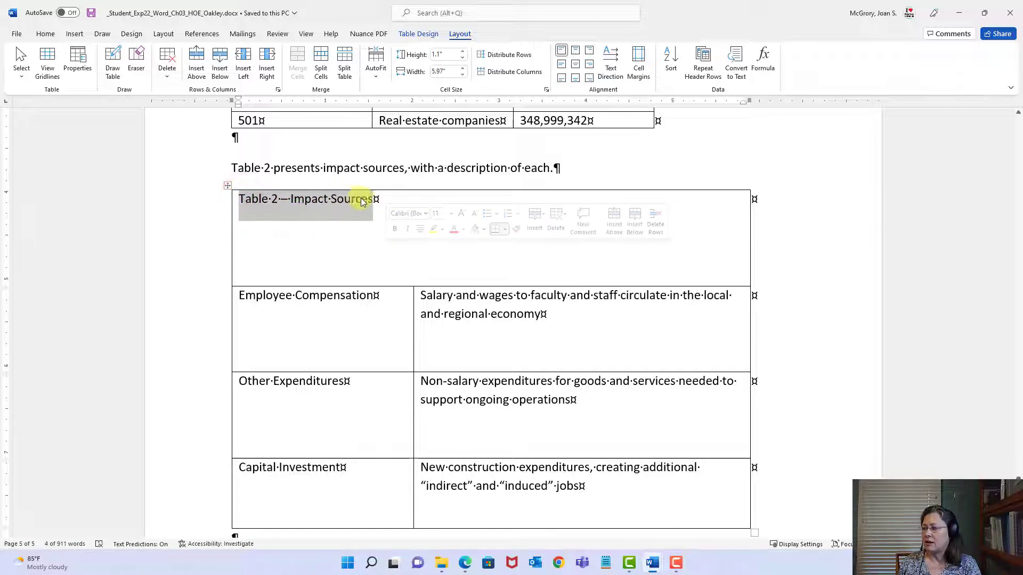
left_click(635, 228)
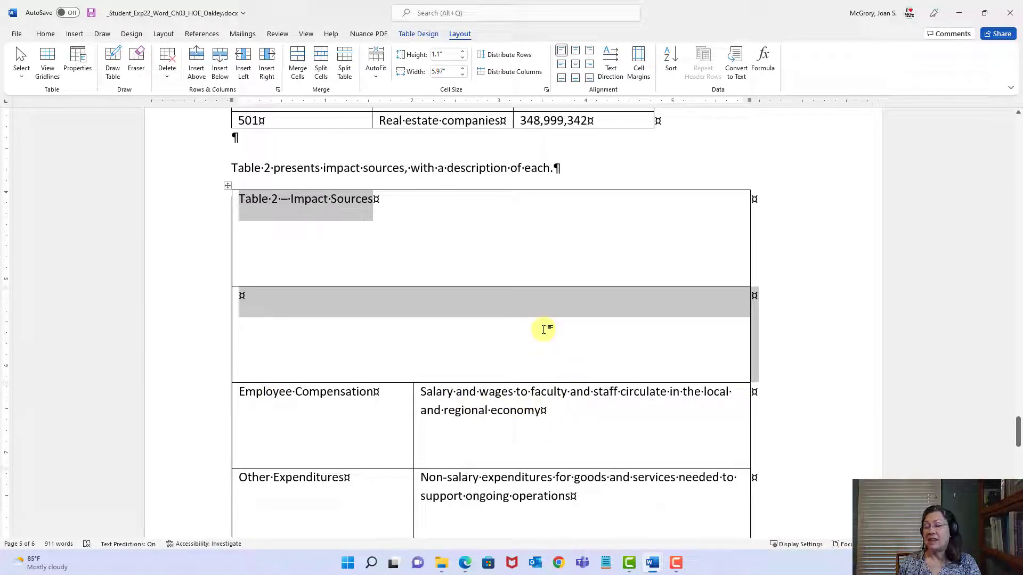
- Leave Table 2's new row blank, save the student document, and switch to the instructions document to read step 8
left_click(372, 200)
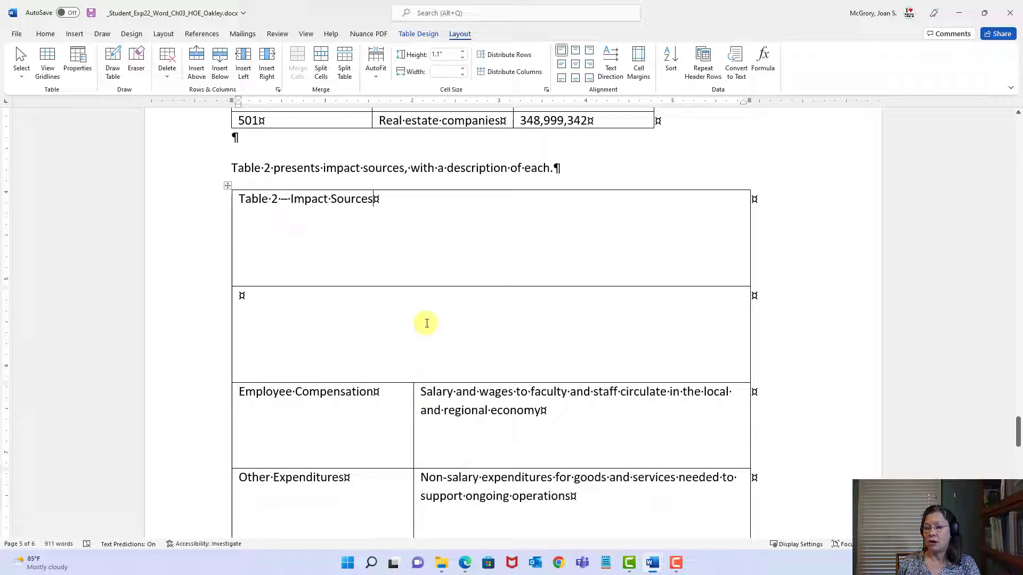
left_click(402, 321)
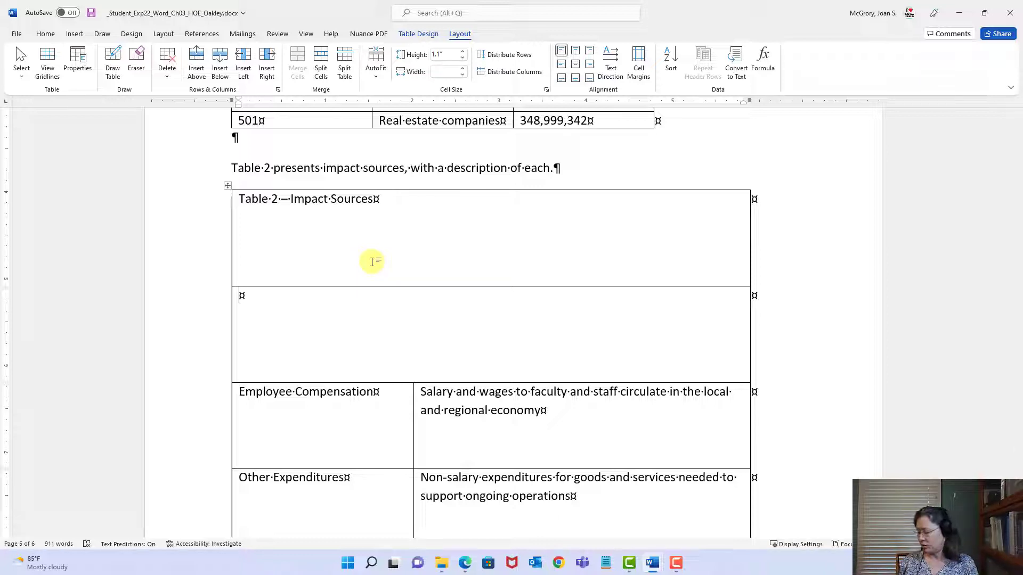
left_click(91, 15)
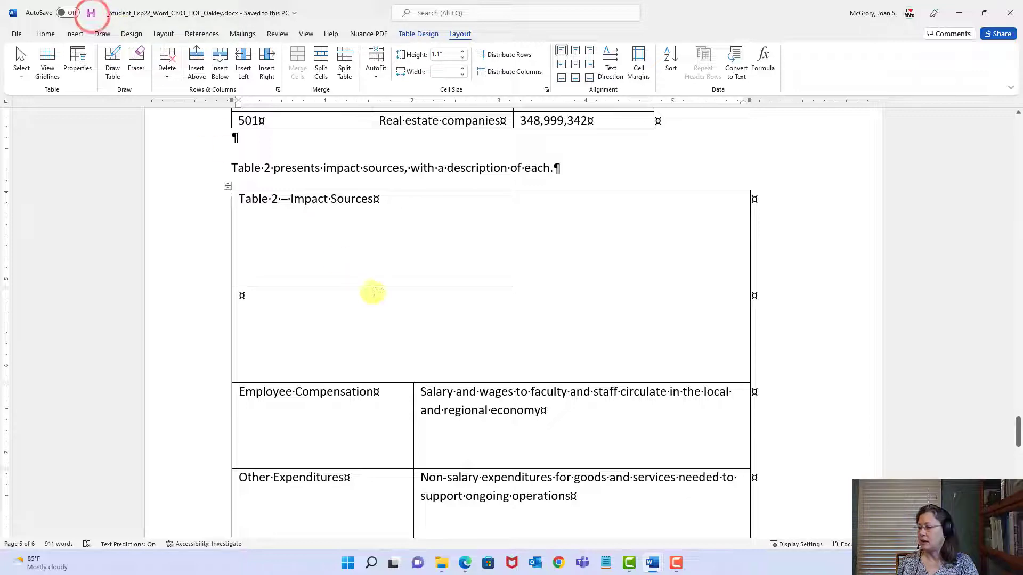
mouse_move(654, 570)
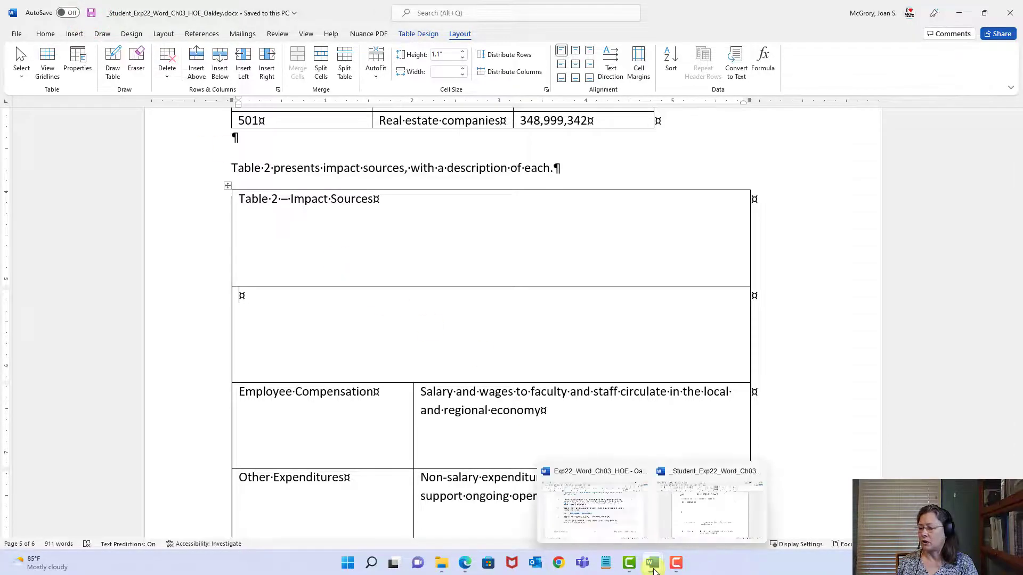
left_click(603, 514)
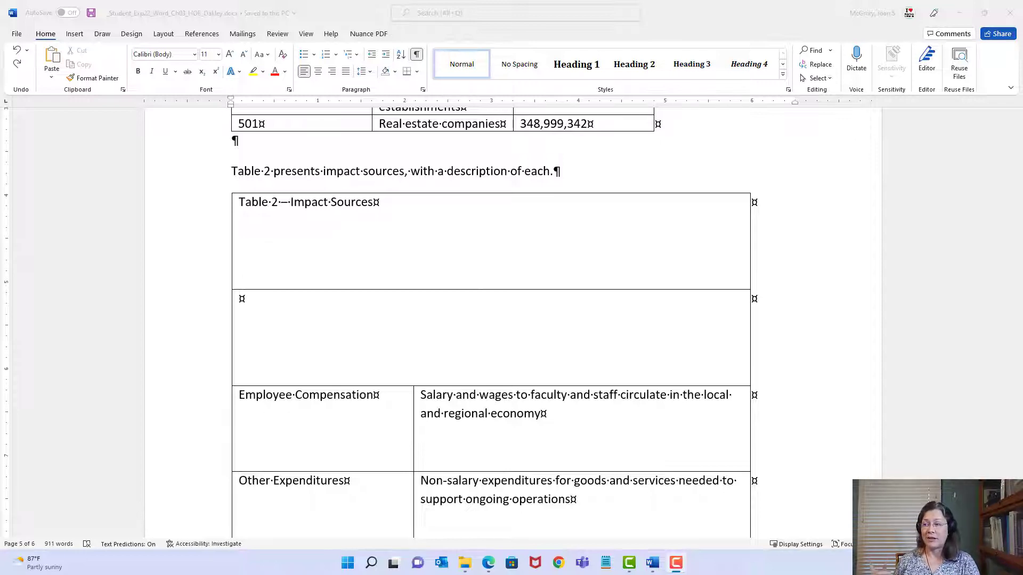
- Check the spelling from the beginning of the student document, ignoring grammar and refinement suggestions, and save the document
left_click(660, 366)
key("ctrl+Home")
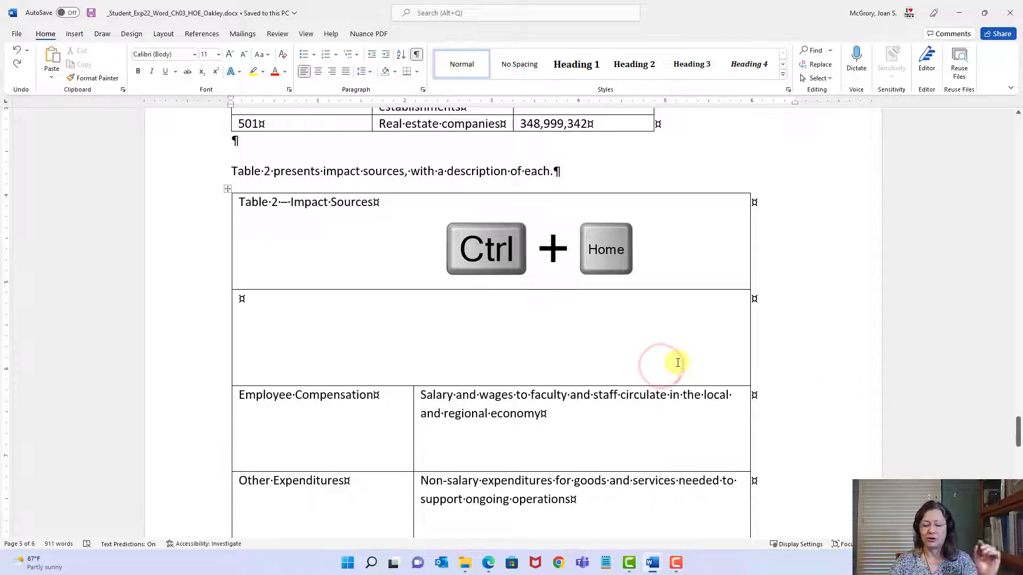
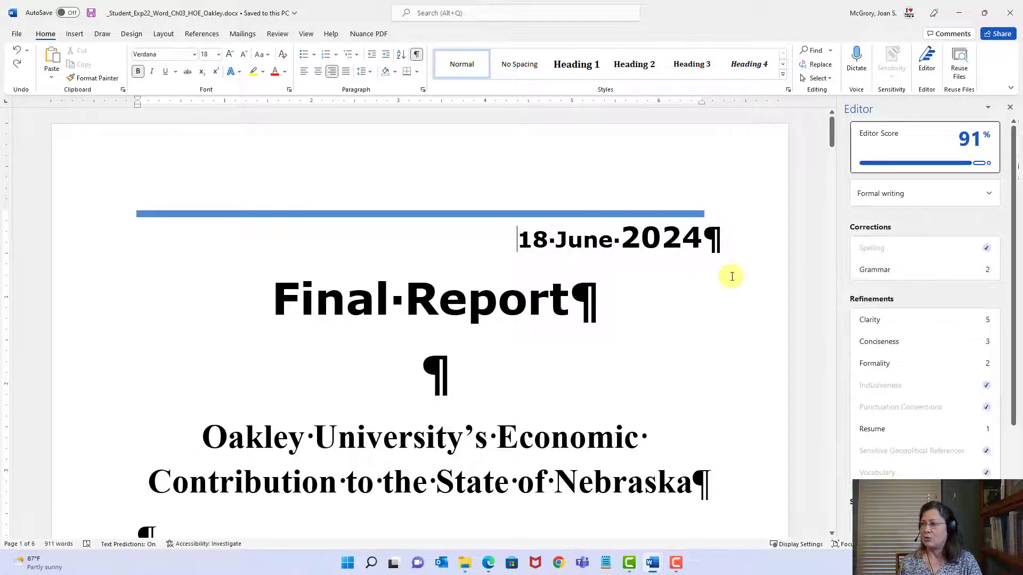
left_click(91, 16)
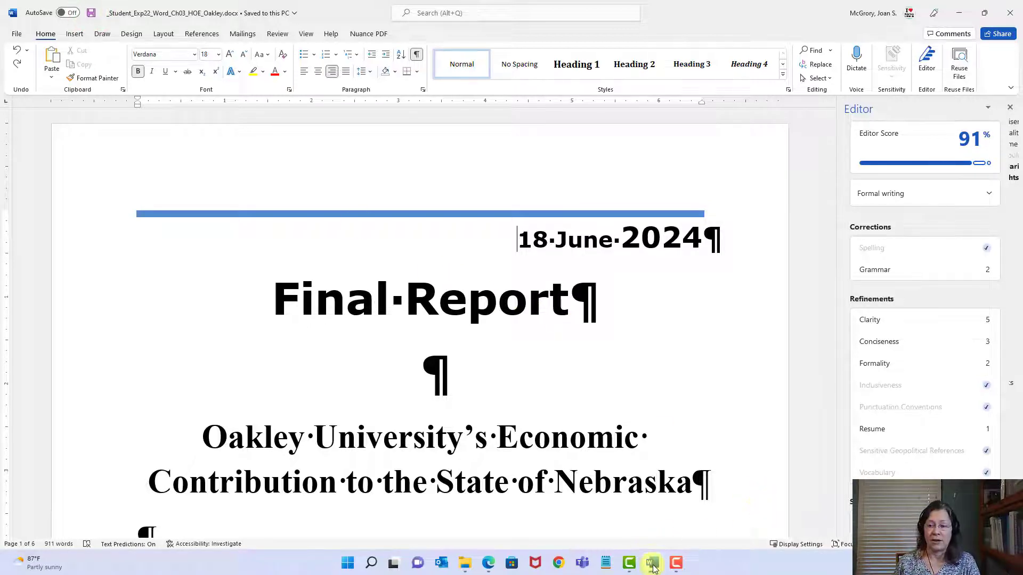
- Read step 9 in the instructions document and switch back to the student document
left_click(650, 565)
left_click(607, 510)
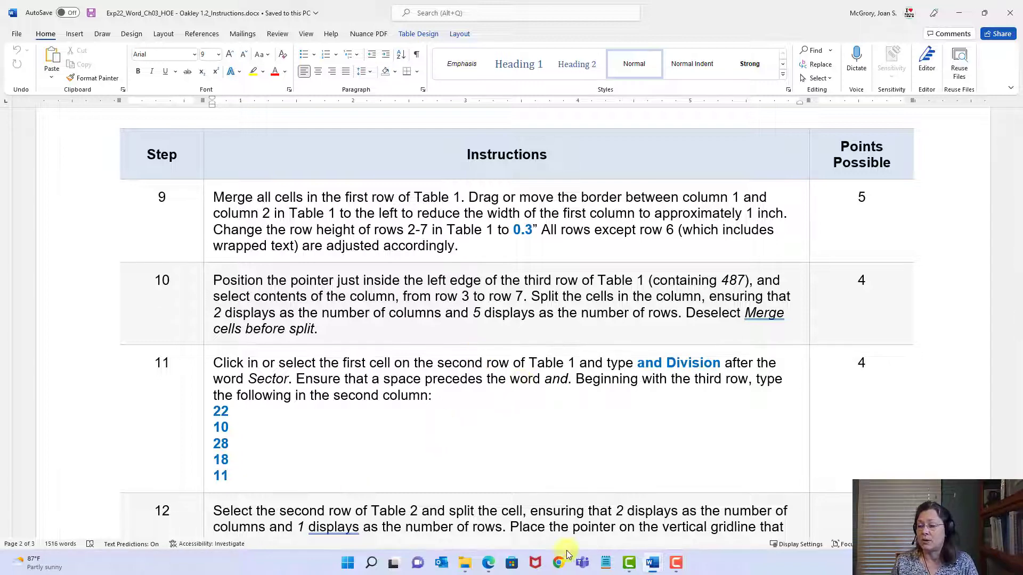
mouse_move(653, 568)
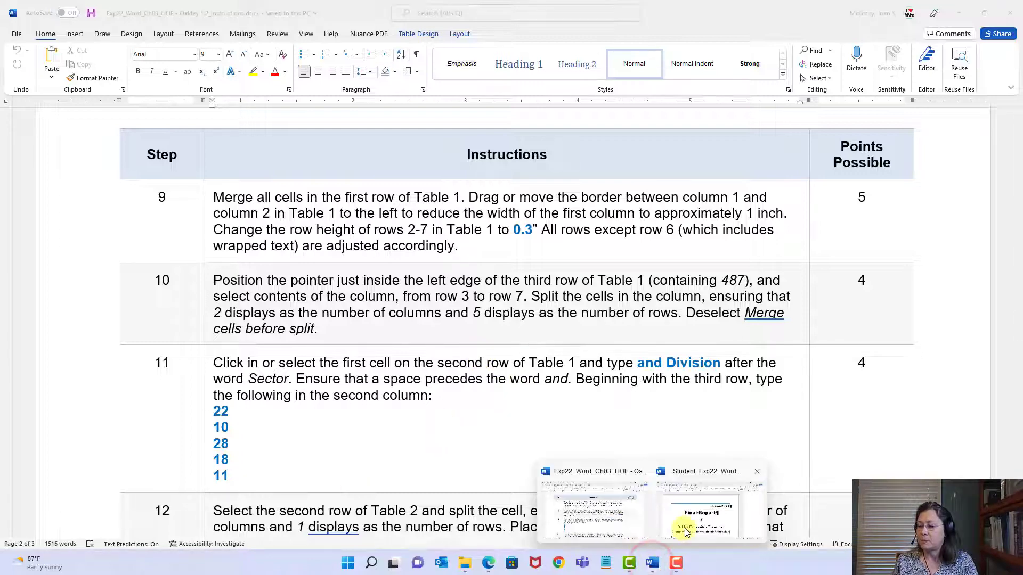
left_click(684, 528)
- Merge all cells in the first row of Table 1, containing the Top Industry Sectors title
scroll(650, 394, "down", 5)
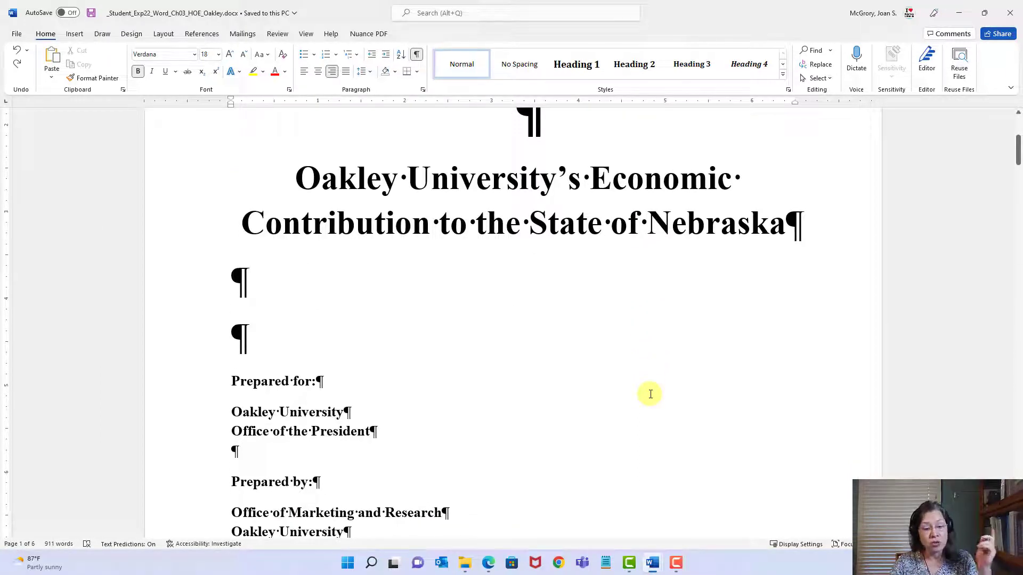
key("ctrl+End")
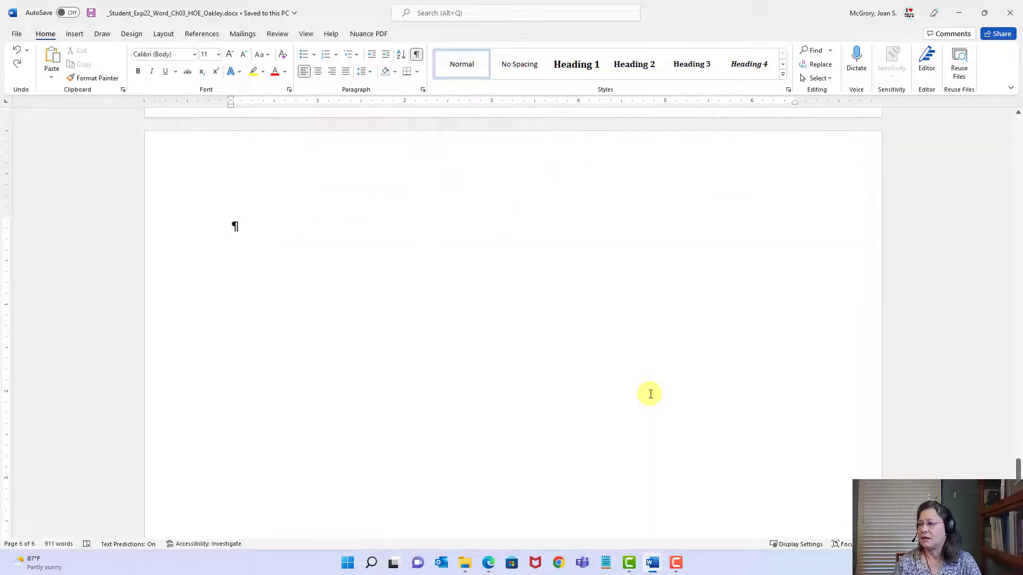
scroll(443, 363, "up", 5)
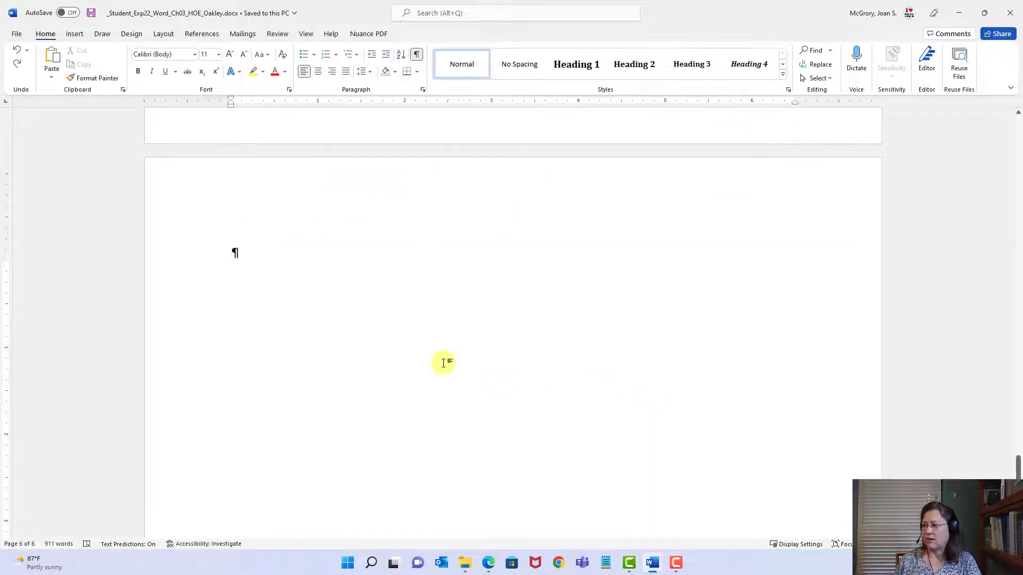
scroll(432, 363, "up", 8)
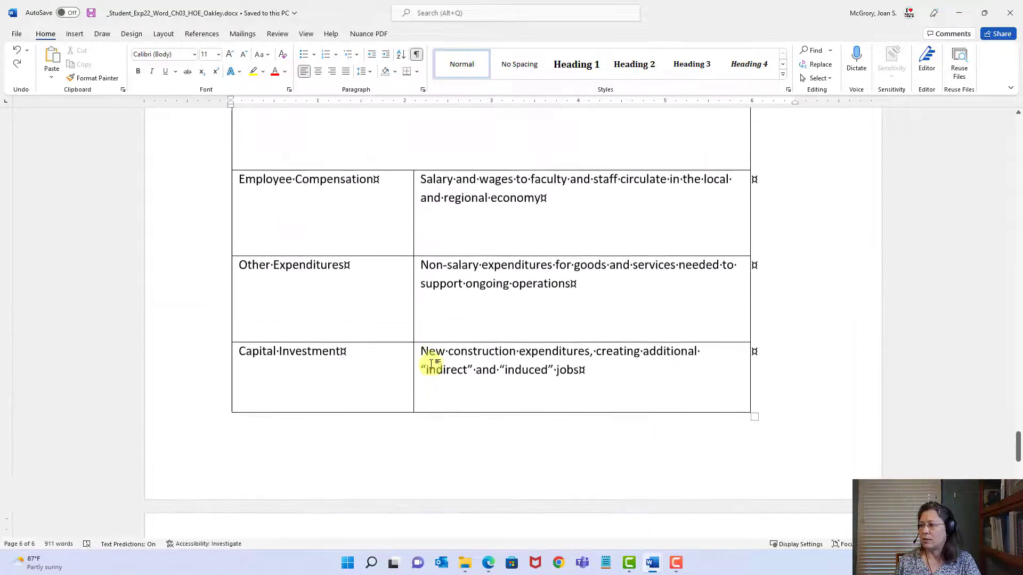
scroll(433, 369, "up", 2)
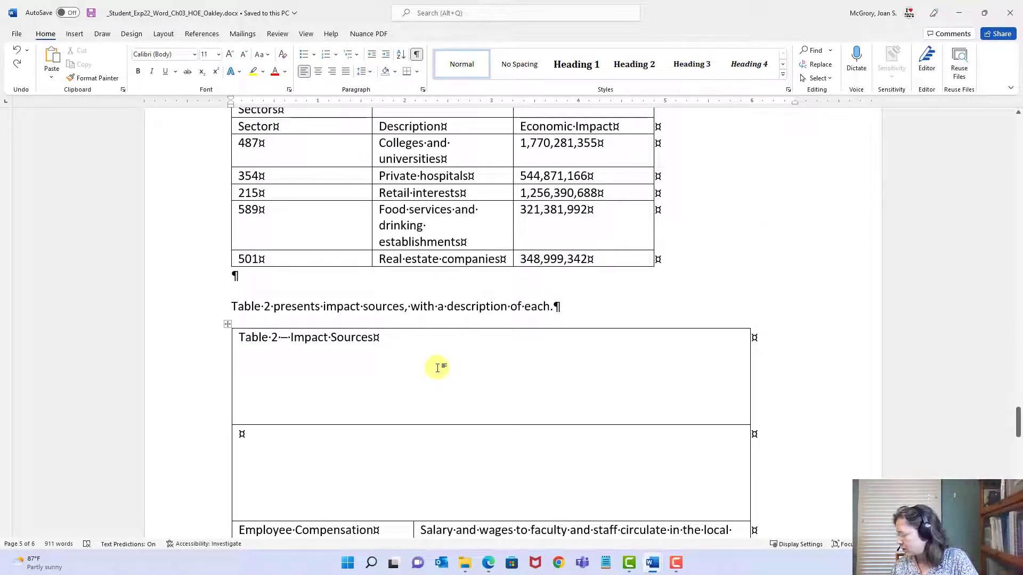
scroll(438, 368, "up", 2)
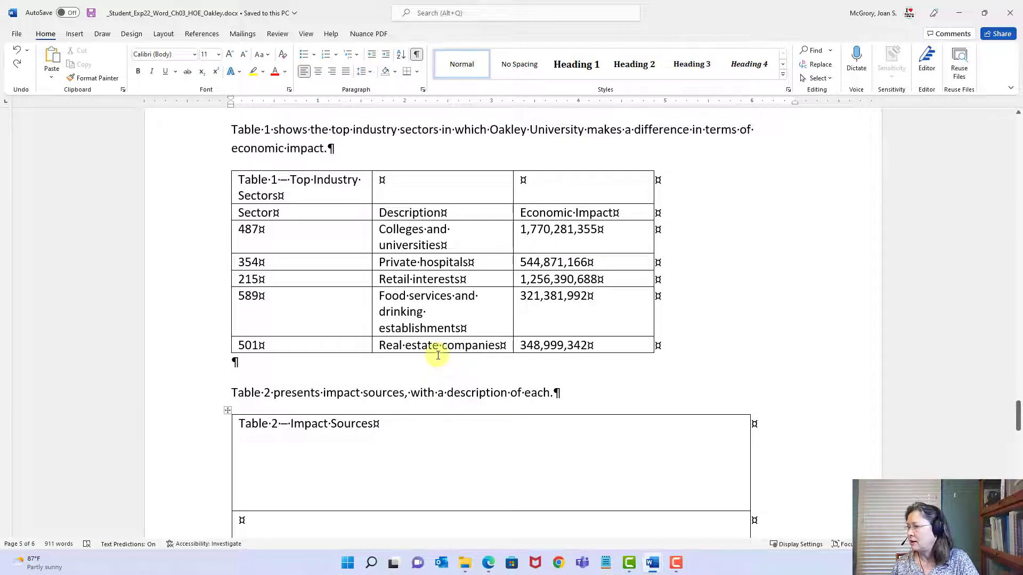
left_click(236, 179)
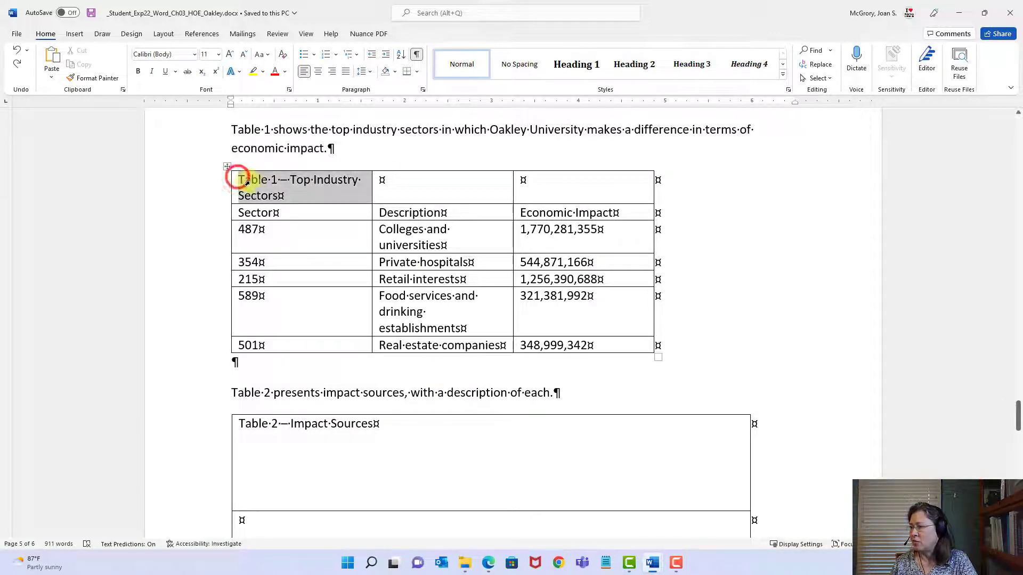
left_click(276, 187)
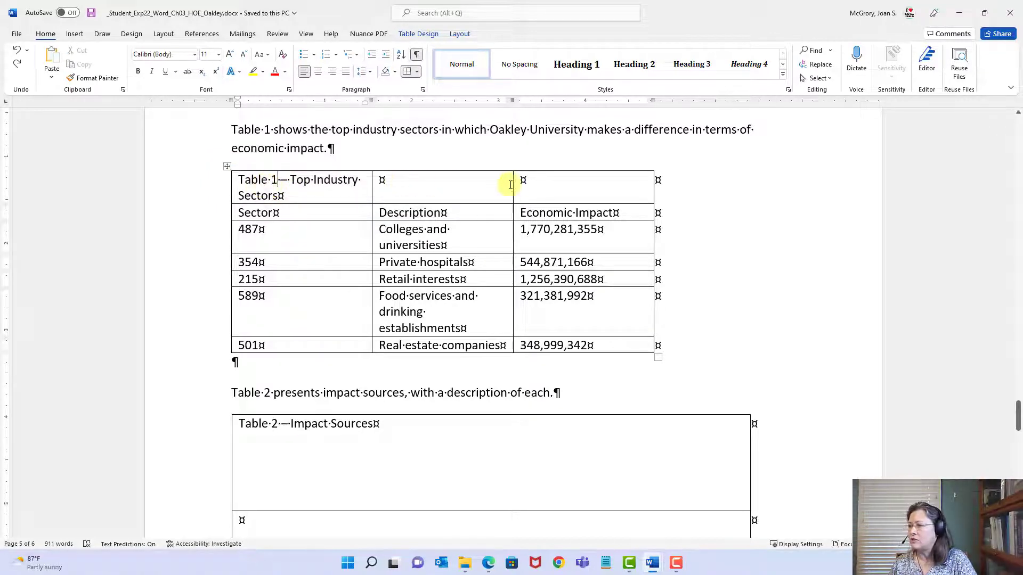
left_click_drag(251, 183, 538, 183)
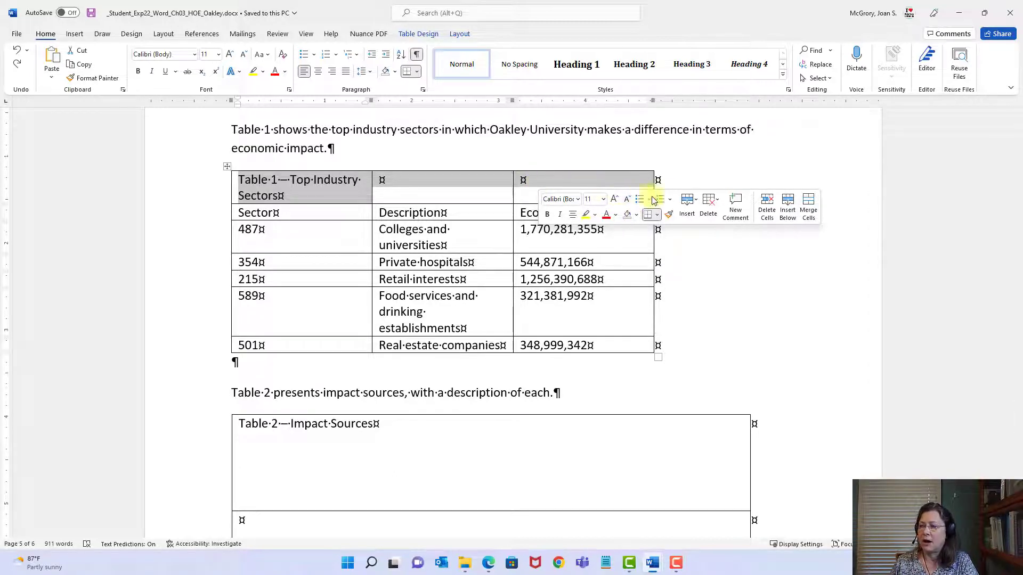
left_click(809, 213)
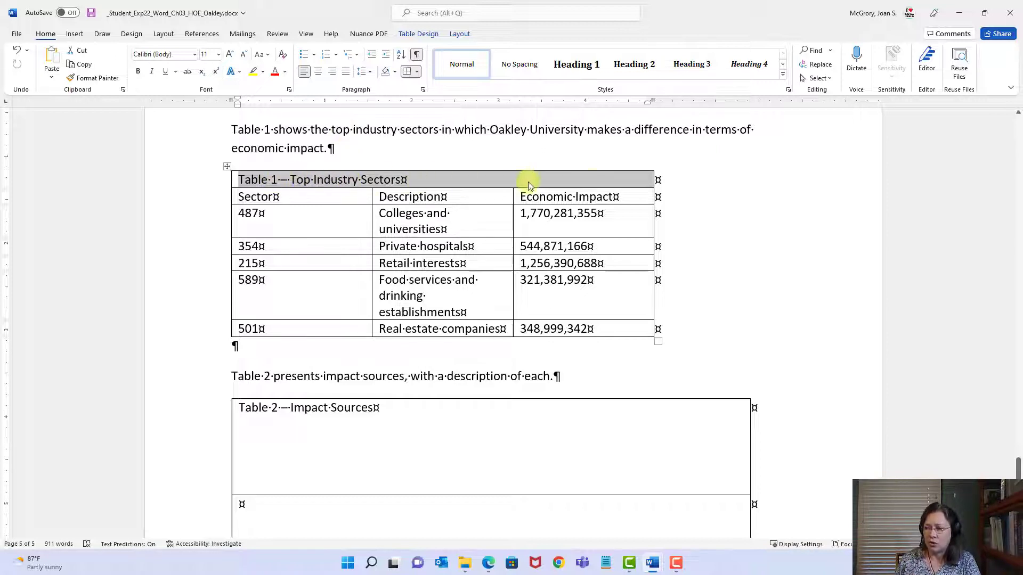
left_click(462, 34)
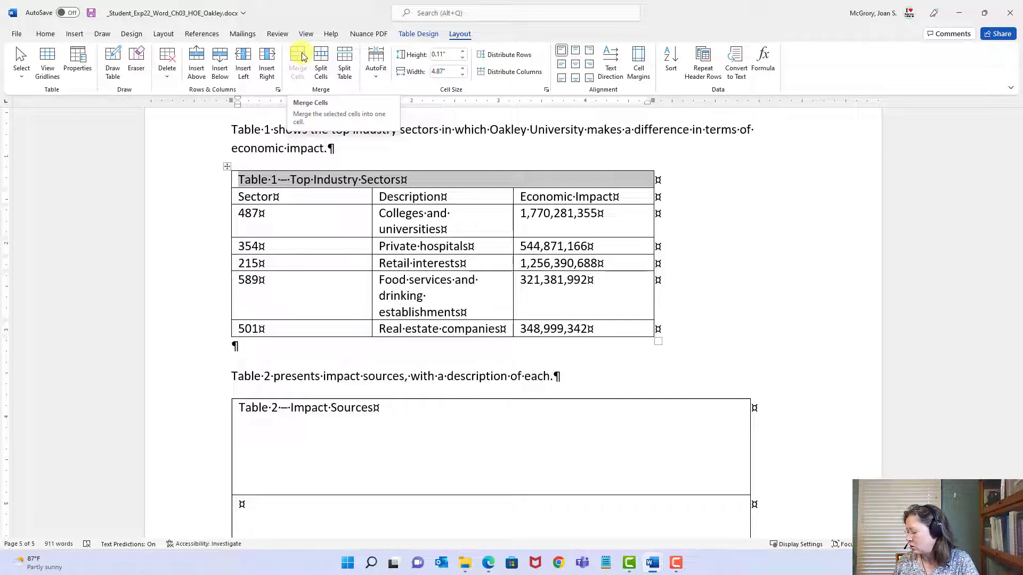
- Narrow Table 1's first column to about 1.1 inches by moving its border with the Description column
left_click(300, 193)
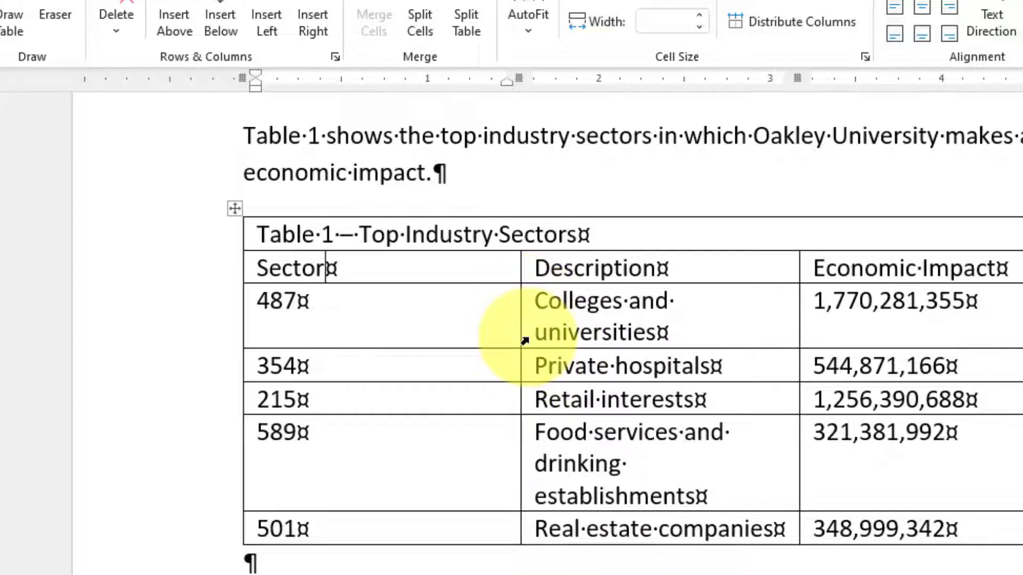
left_click(518, 303)
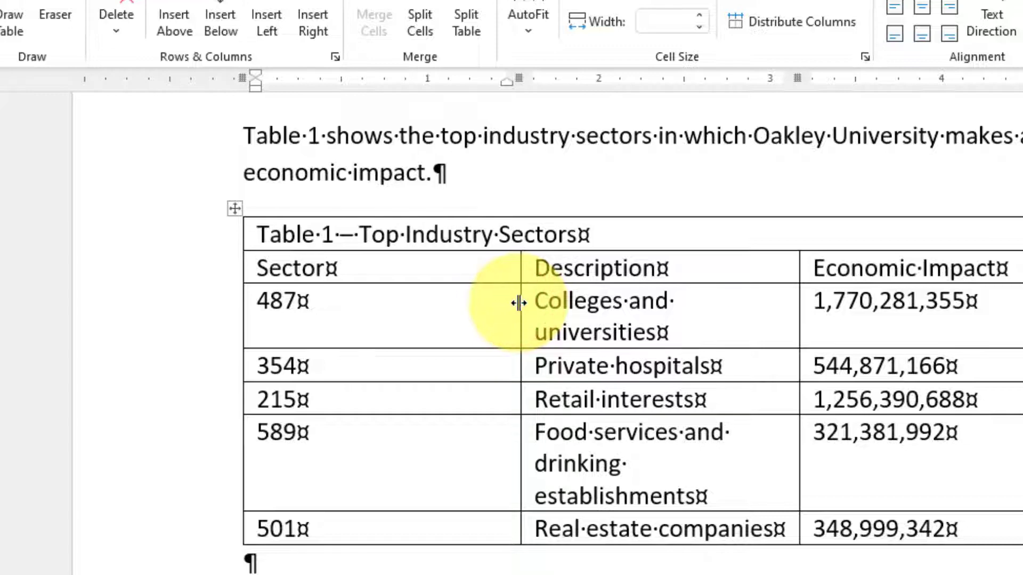
left_click_drag(519, 303, 431, 299)
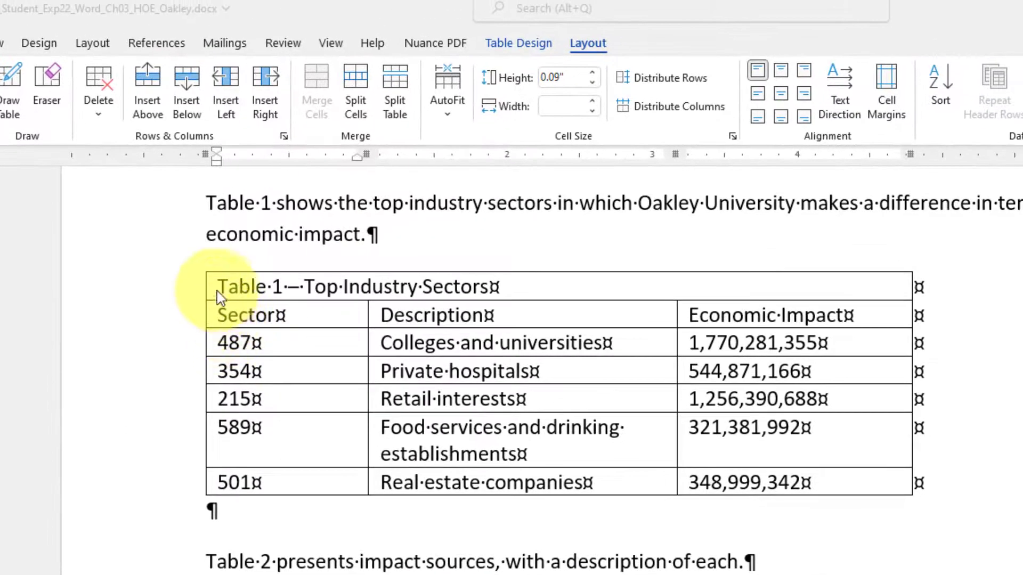
- Set the height of Table 1's rows 2 through 7 to 0.3 inches and save the document
left_click(246, 284)
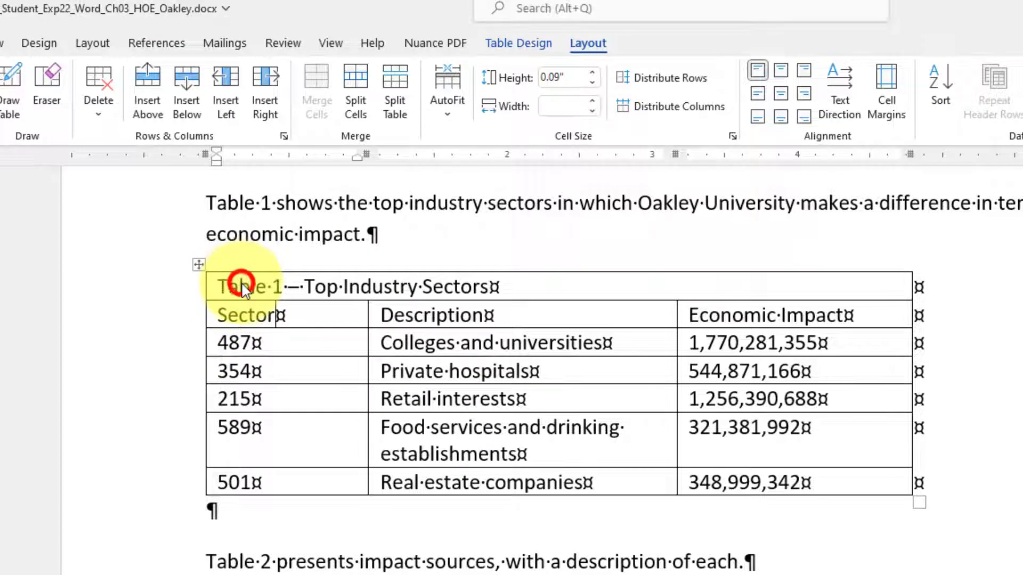
left_click(238, 313)
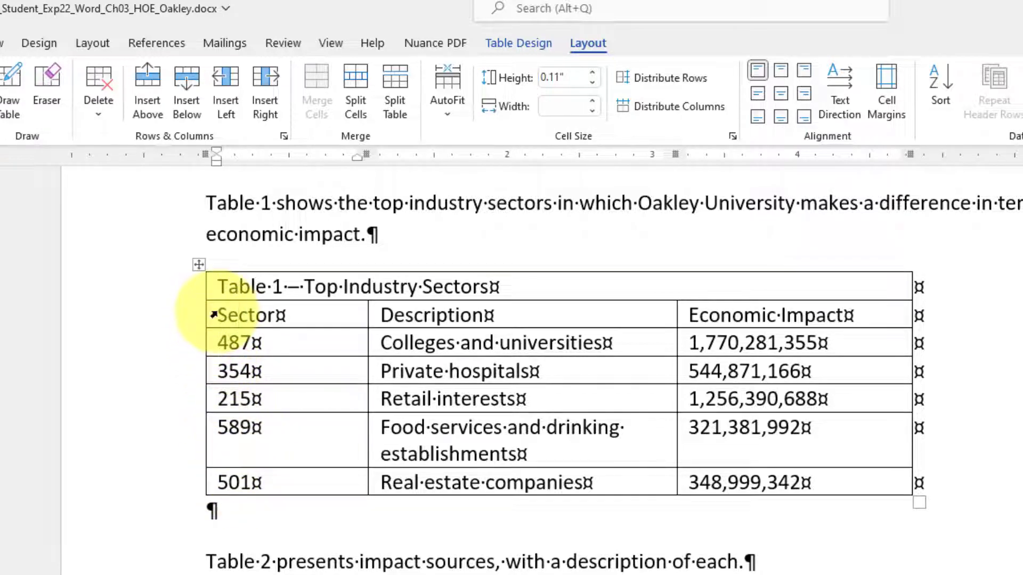
left_click_drag(221, 313, 851, 485)
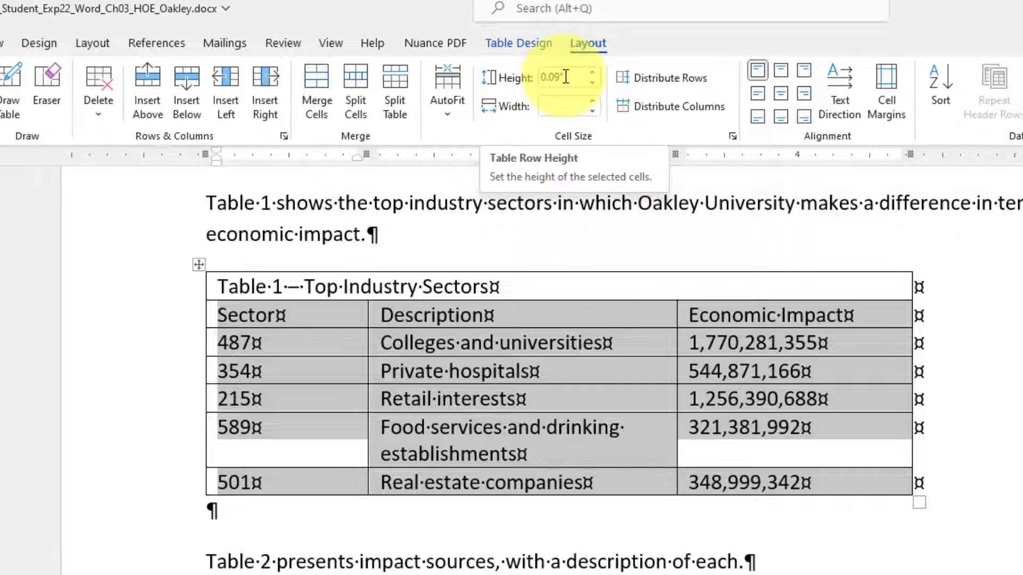
left_click(594, 73)
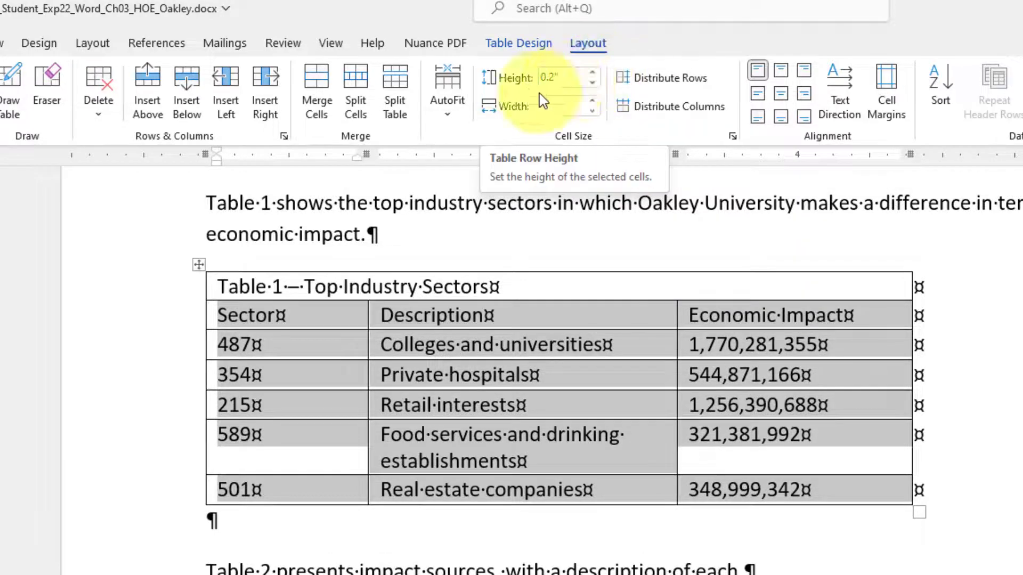
left_click(592, 74)
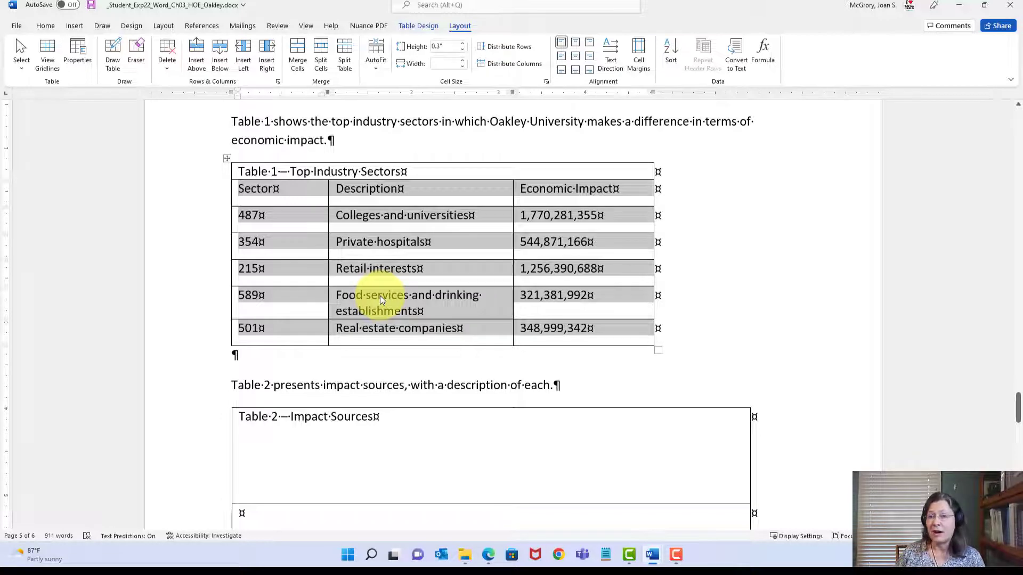
left_click(91, 4)
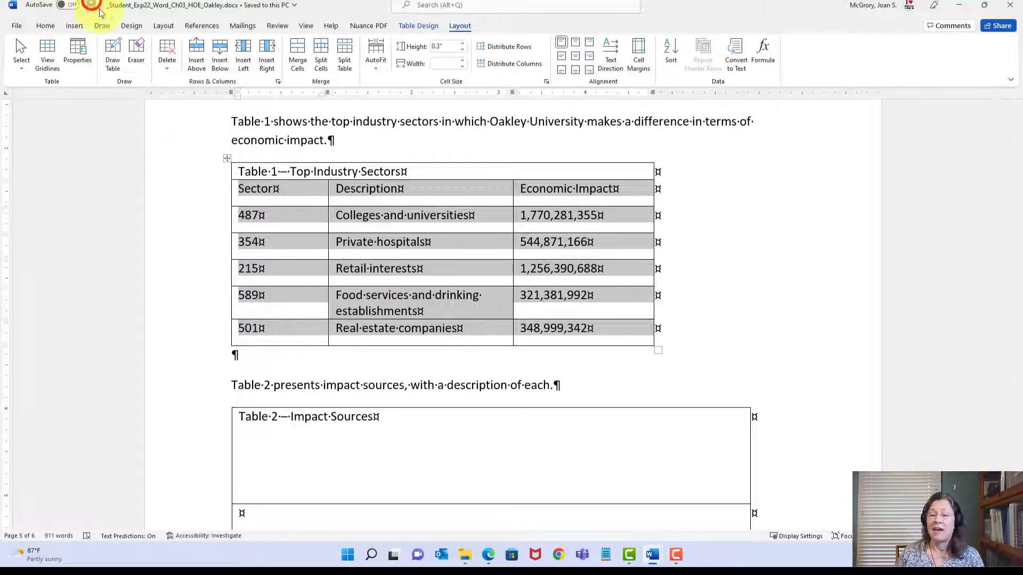
- Read step 10 in the instructions document and return to Table 1 in the student document
mouse_move(652, 554)
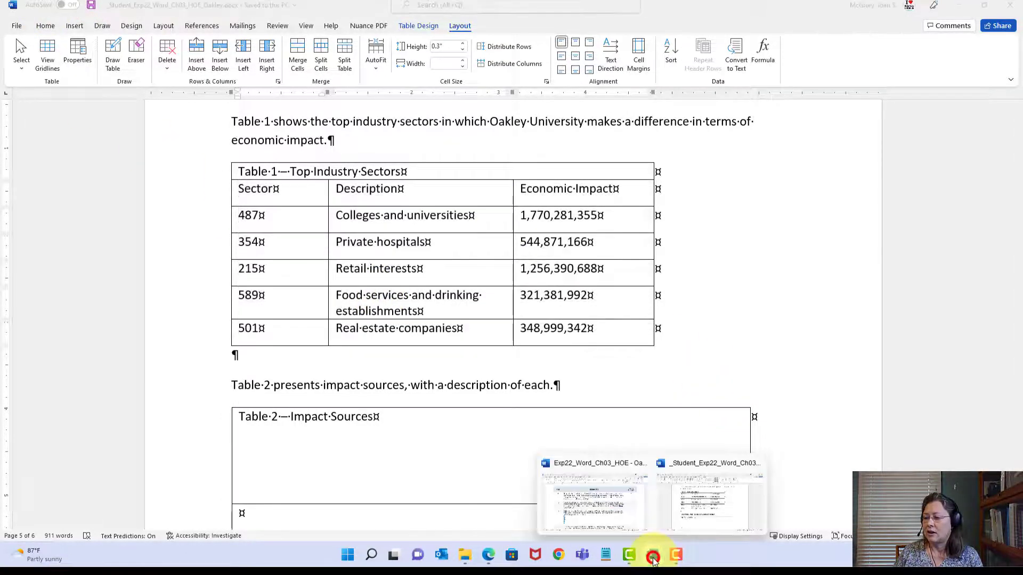
left_click(608, 523)
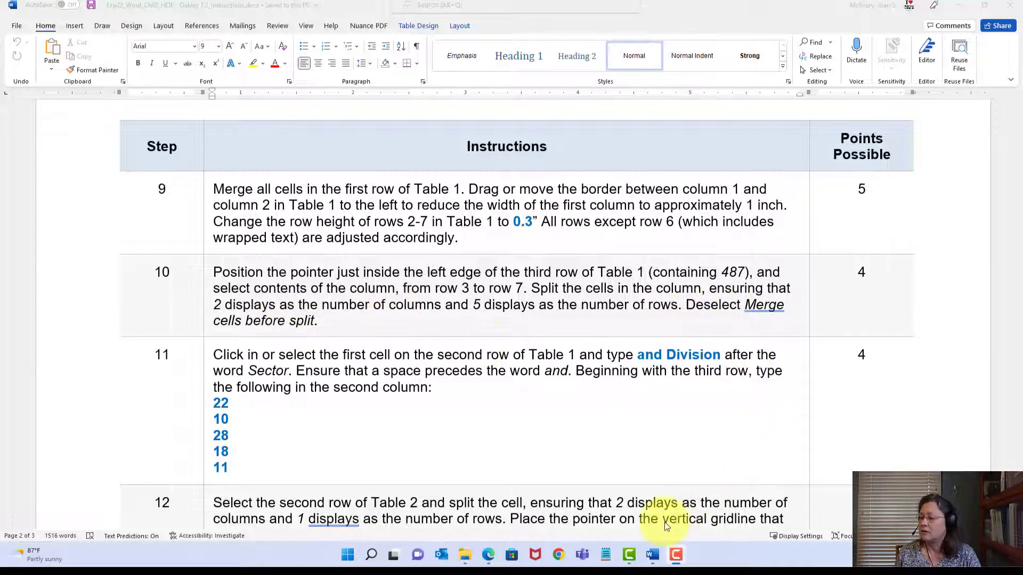
mouse_move(651, 558)
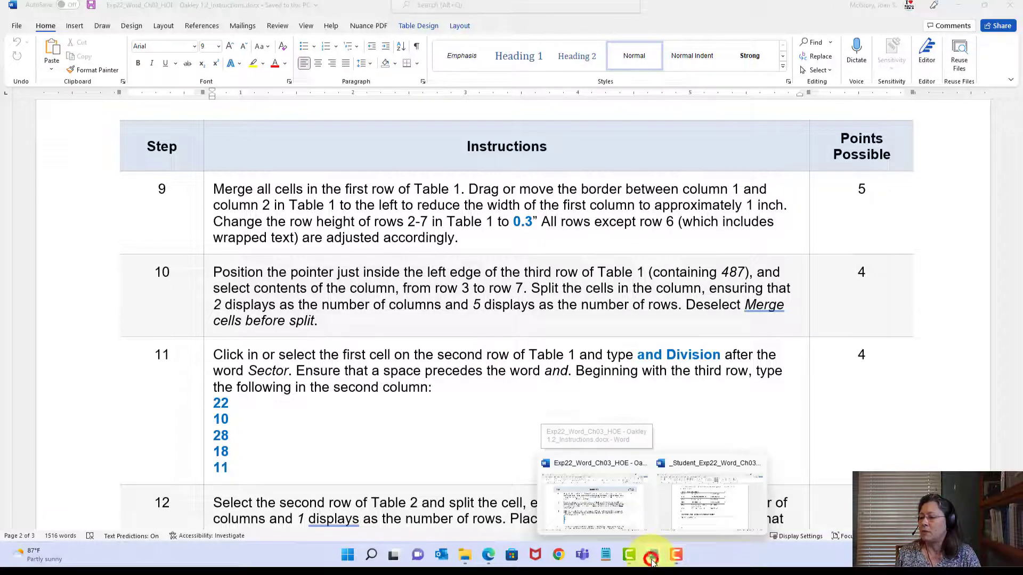
left_click(702, 515)
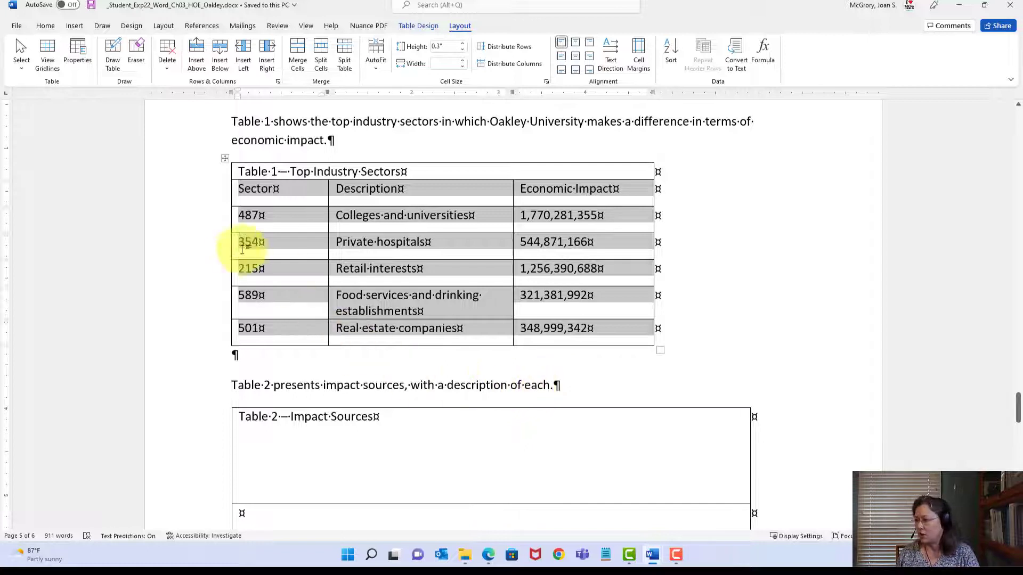
left_click(239, 218)
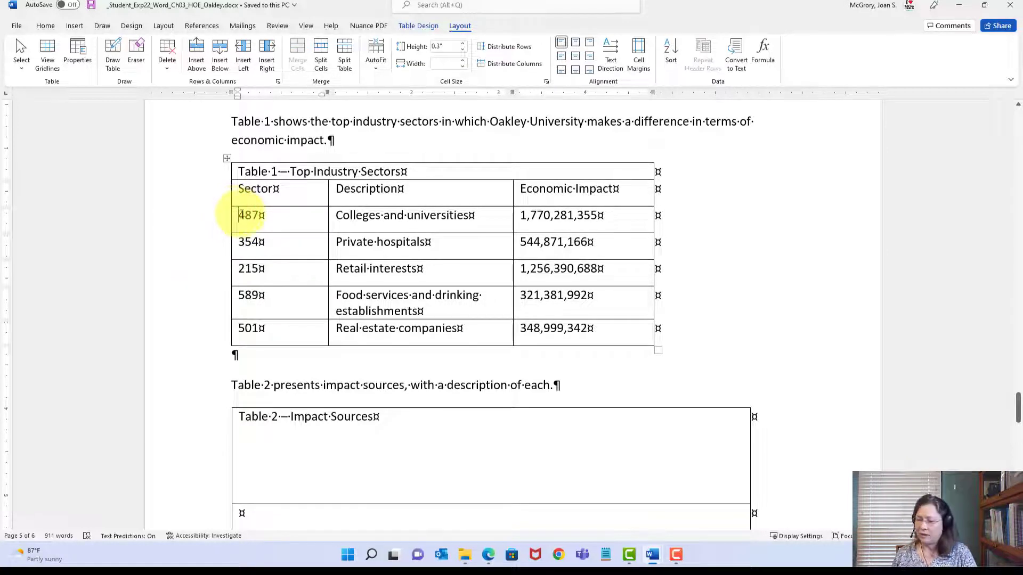
mouse_move(239, 215)
left_mouse_down()
mouse_move(277, 262)
mouse_move(269, 333)
left_mouse_up()
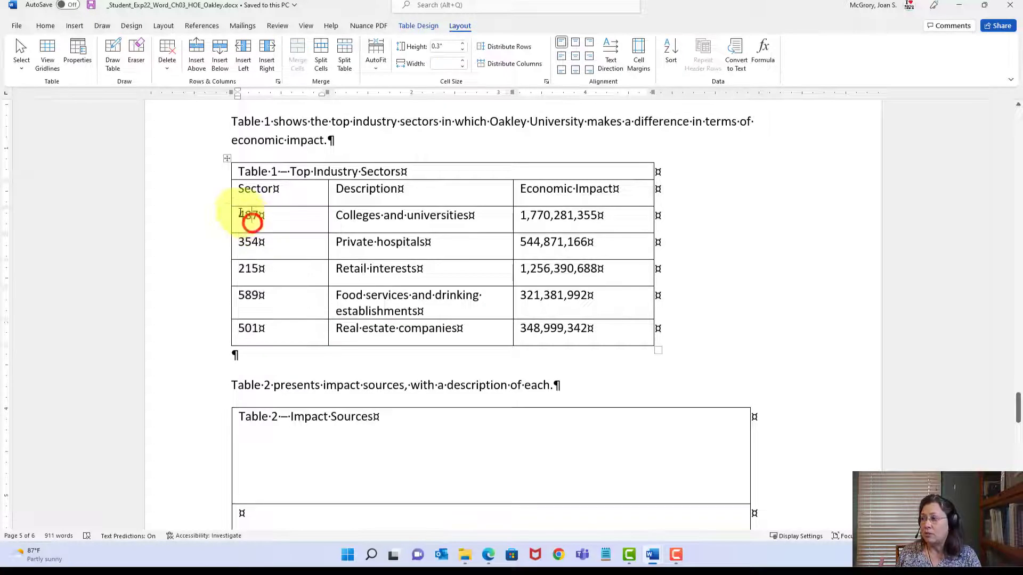
mouse_move(239, 214)
left_mouse_down()
mouse_move(514, 336)
mouse_move(456, 349)
left_mouse_up()
left_click_drag(205, 215, 205, 327)
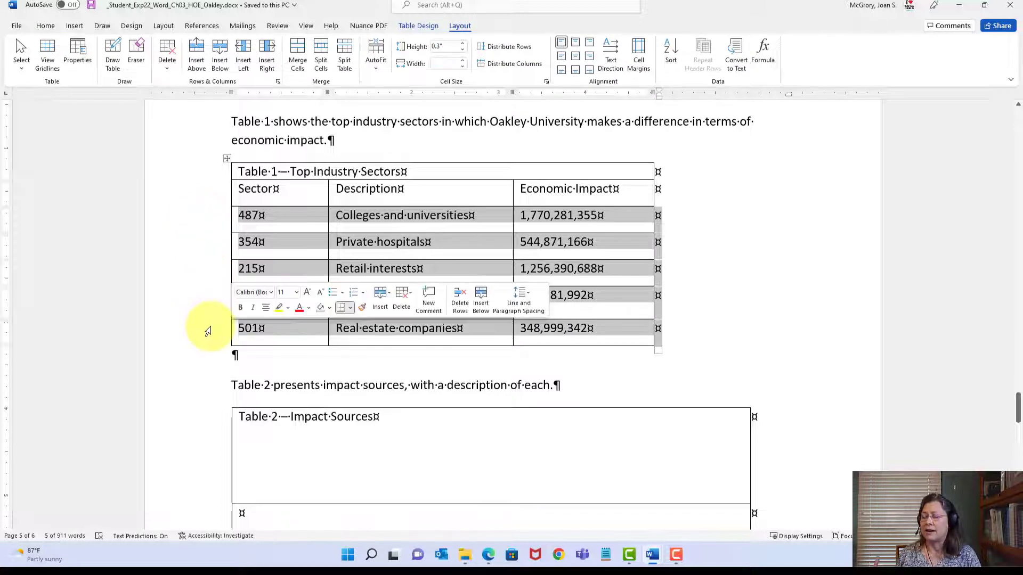
- Split Table 1's first-column cells from 487 through 501 into 2 columns with Merge cells before split turned off, and save the document
left_click(254, 216)
left_click_drag(254, 216, 282, 333)
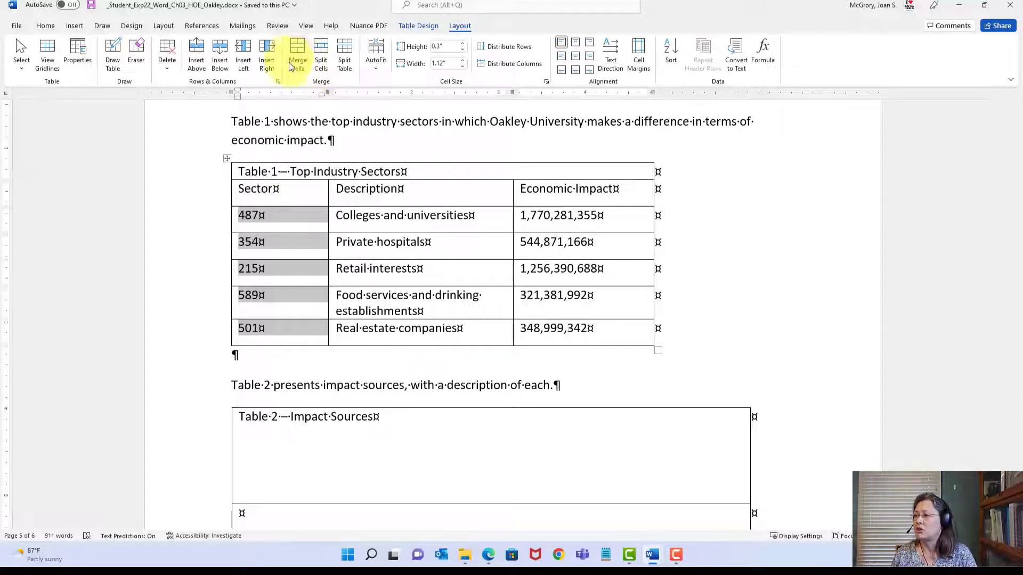
left_click(322, 62)
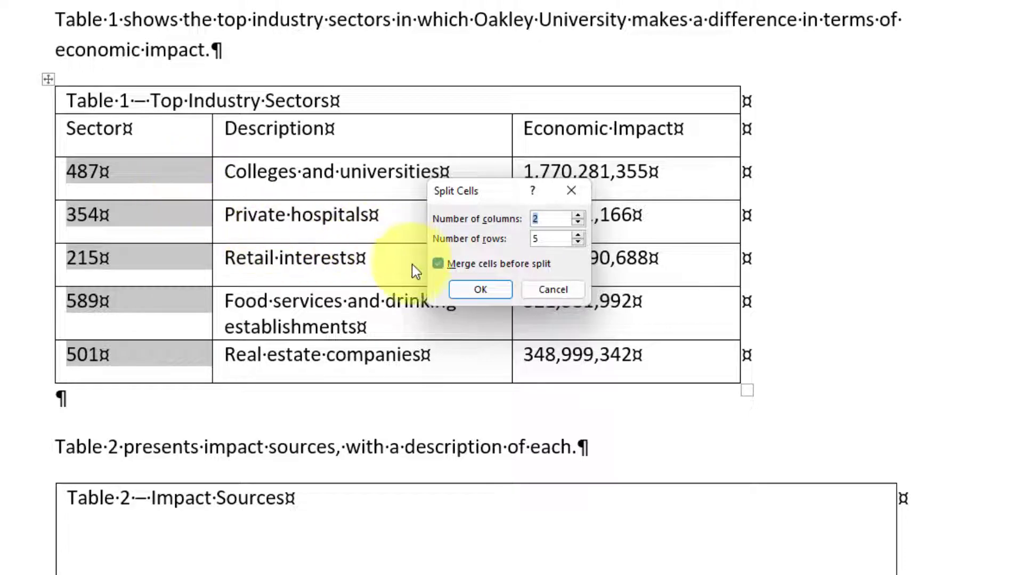
left_click(442, 268)
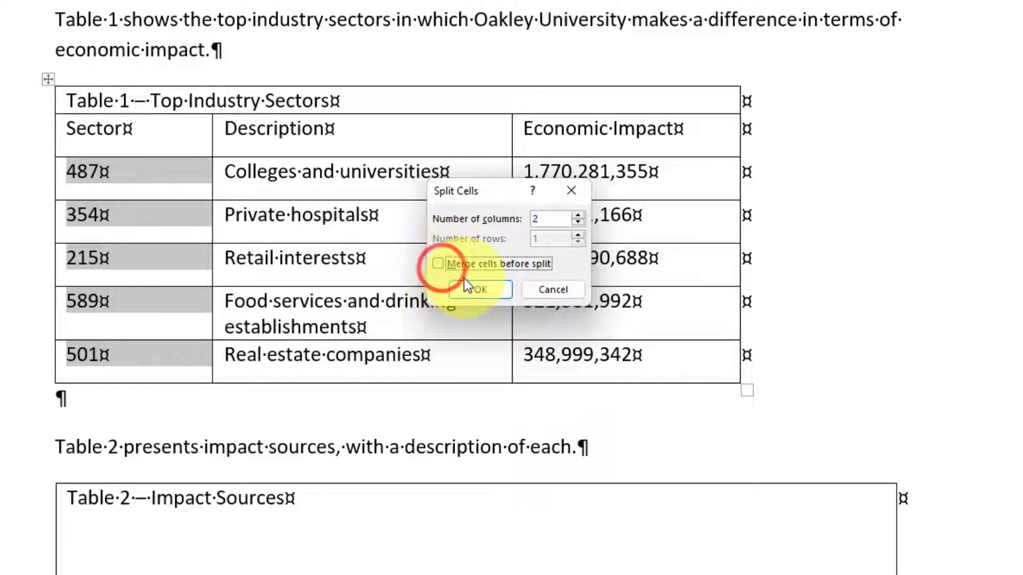
left_click(480, 290)
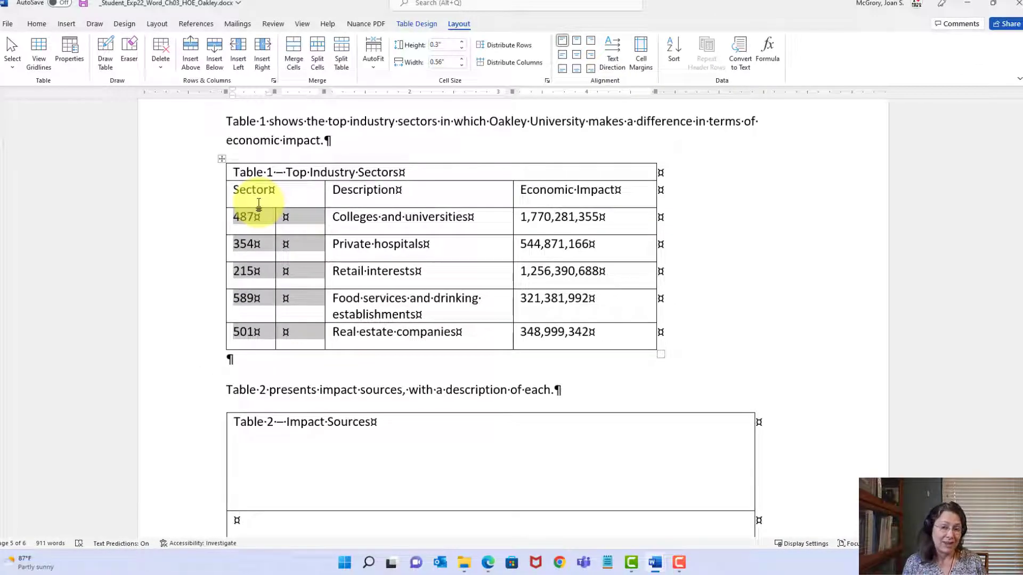
left_click(298, 219)
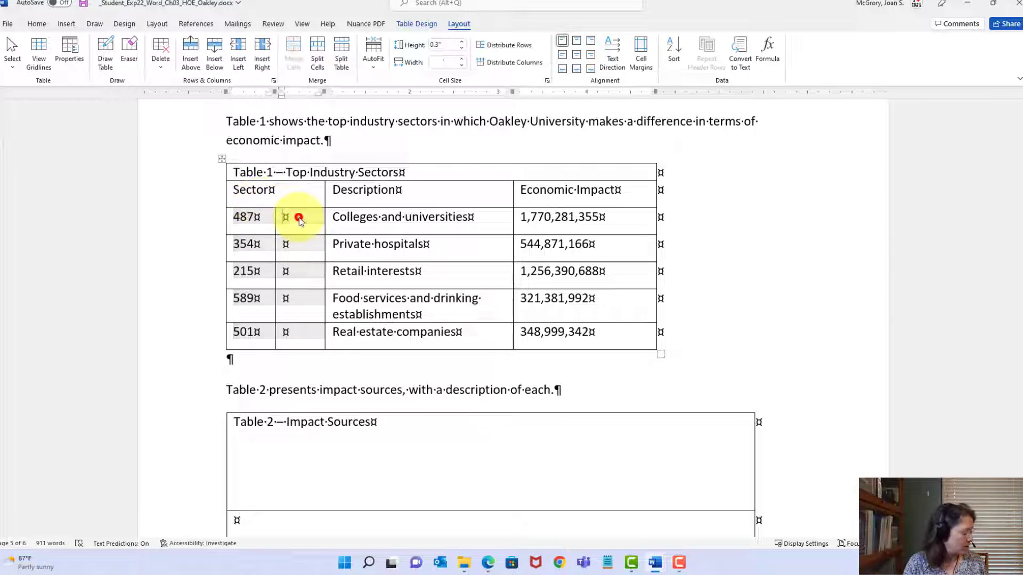
left_click(82, 4)
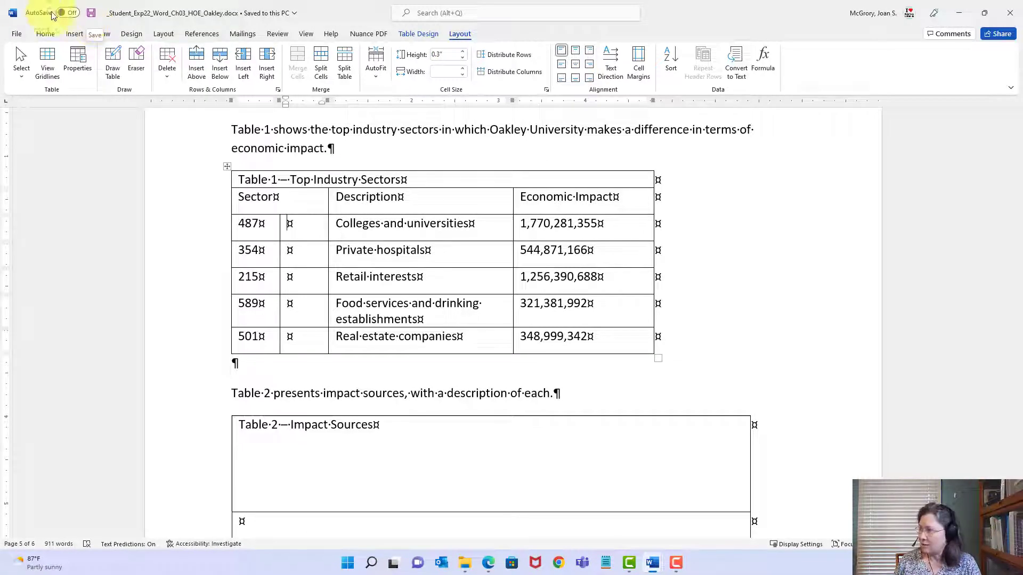
- Read step 11 in the instructions document and return to Table 1 in the student document
left_click(653, 566)
left_click(606, 523)
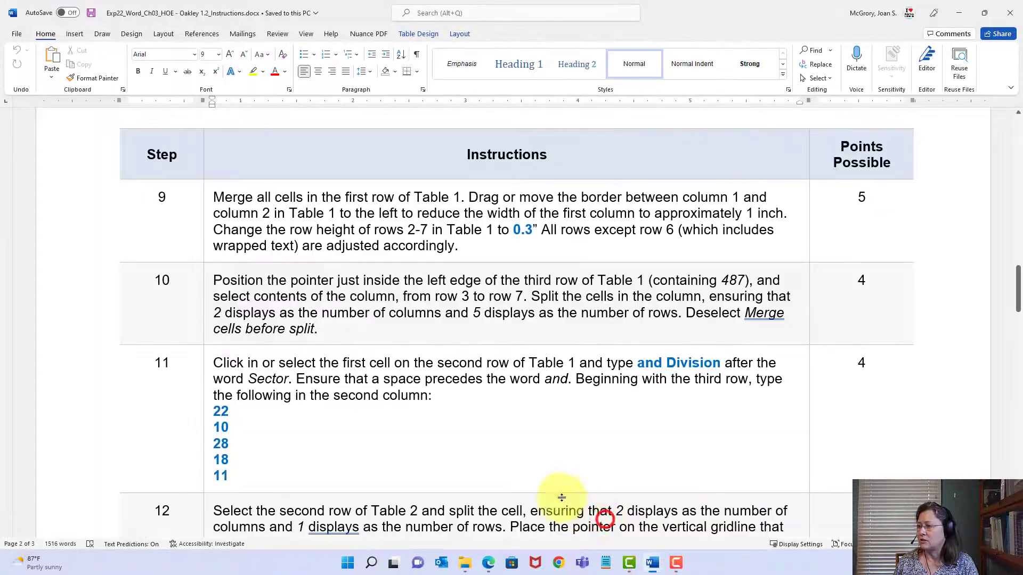
scroll(422, 395, "down", 3)
left_click(234, 243)
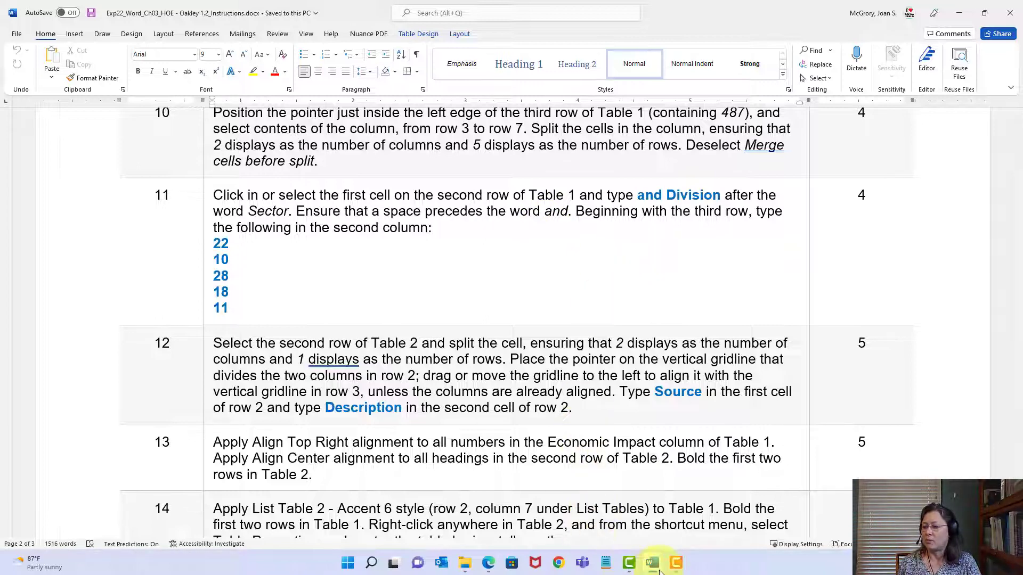
mouse_move(653, 570)
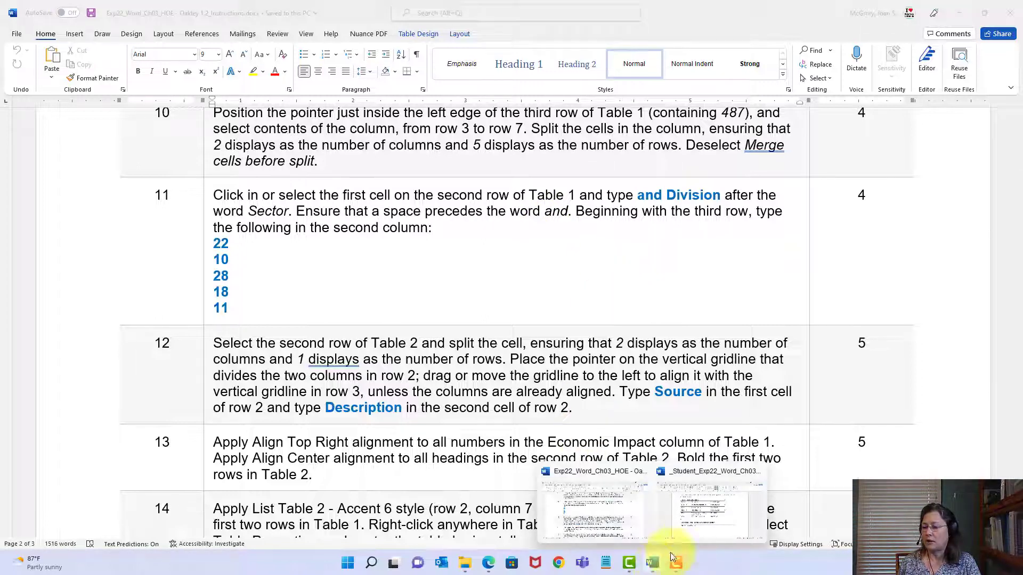
left_click(692, 533)
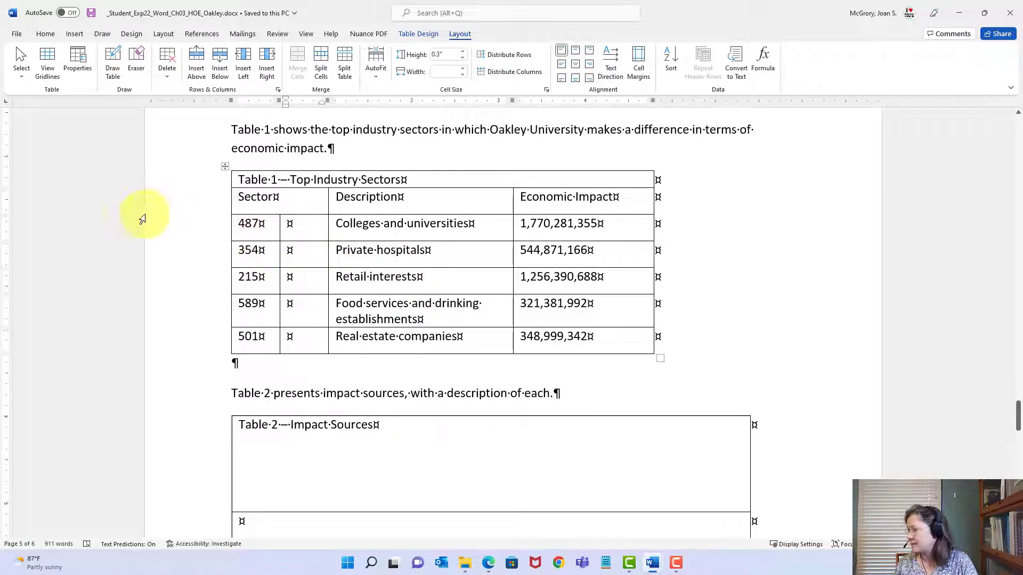
- Add "and Division" after "Sector" in the first cell of Table 1's second row, with a space before "and"
left_click(266, 198)
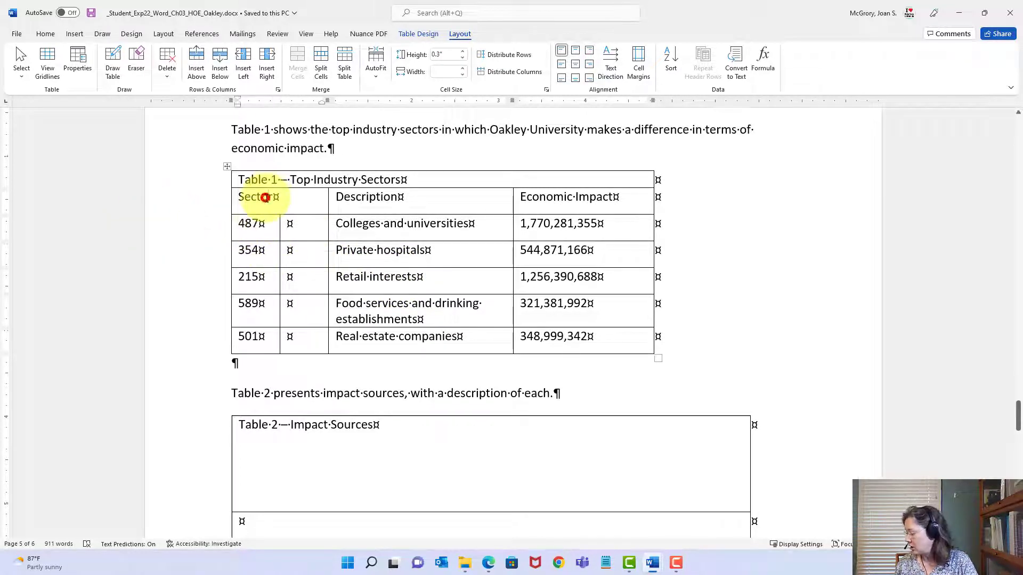
left_click(271, 198)
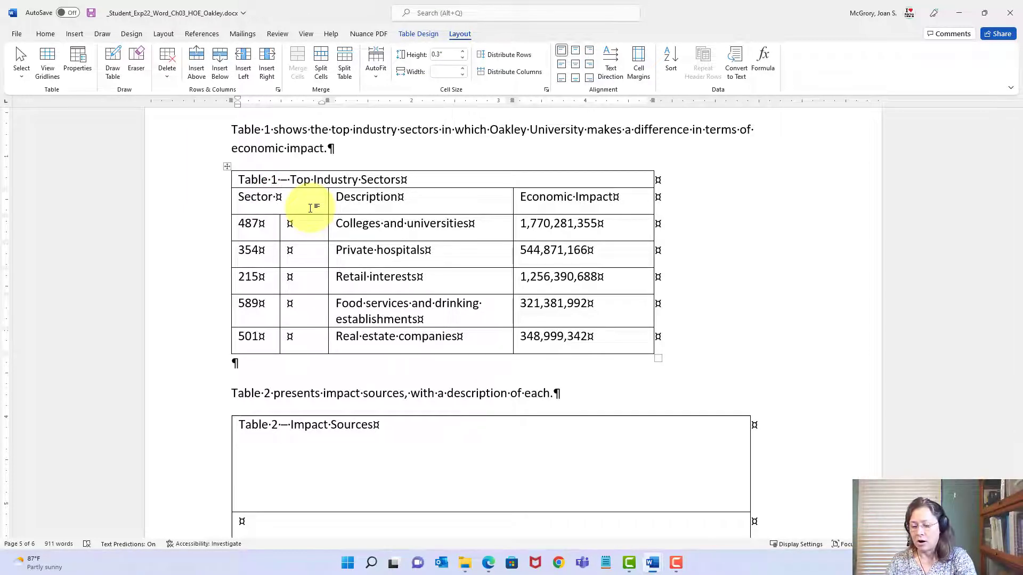
type("and")
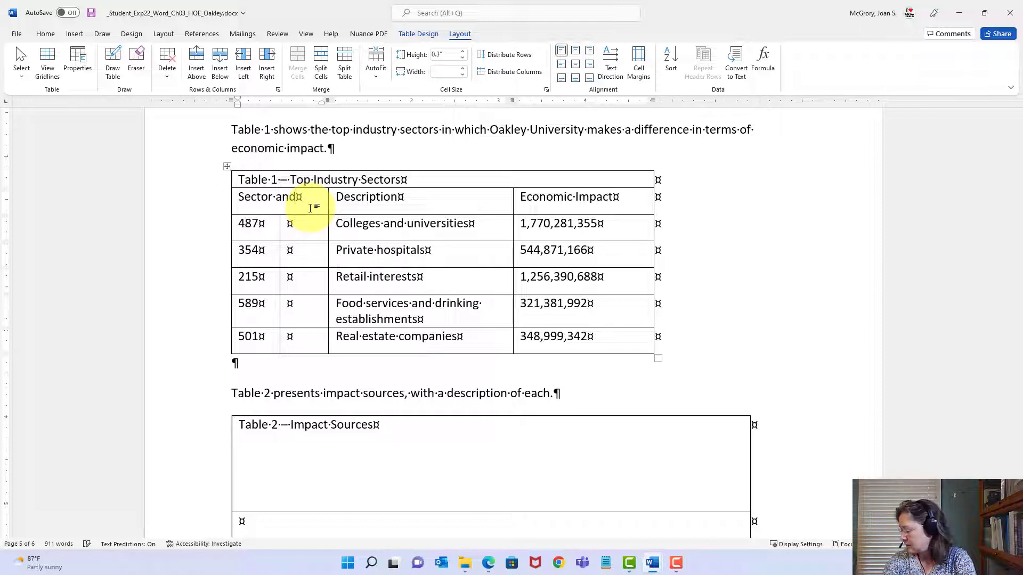
type(" Divisi")
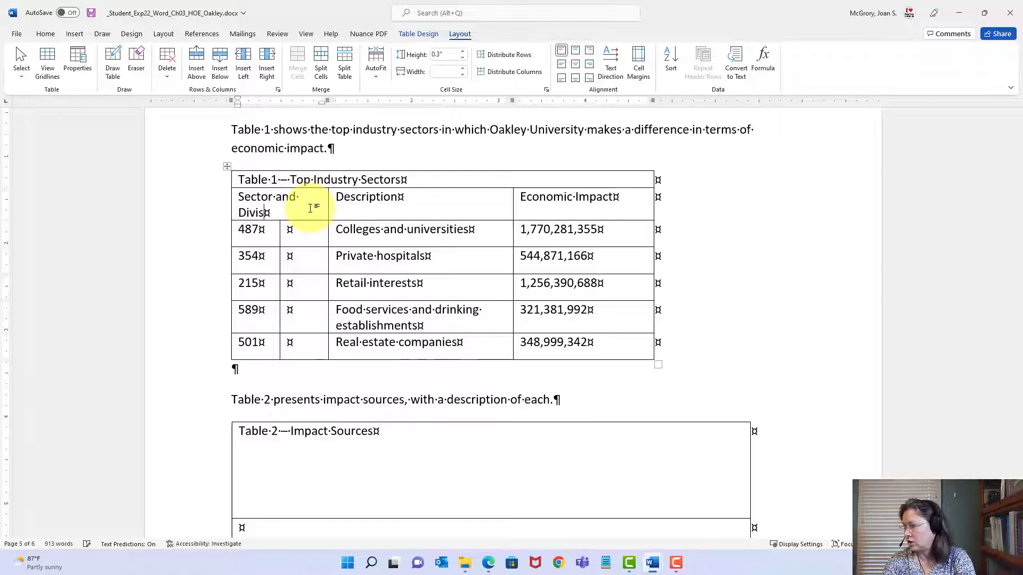
type("on")
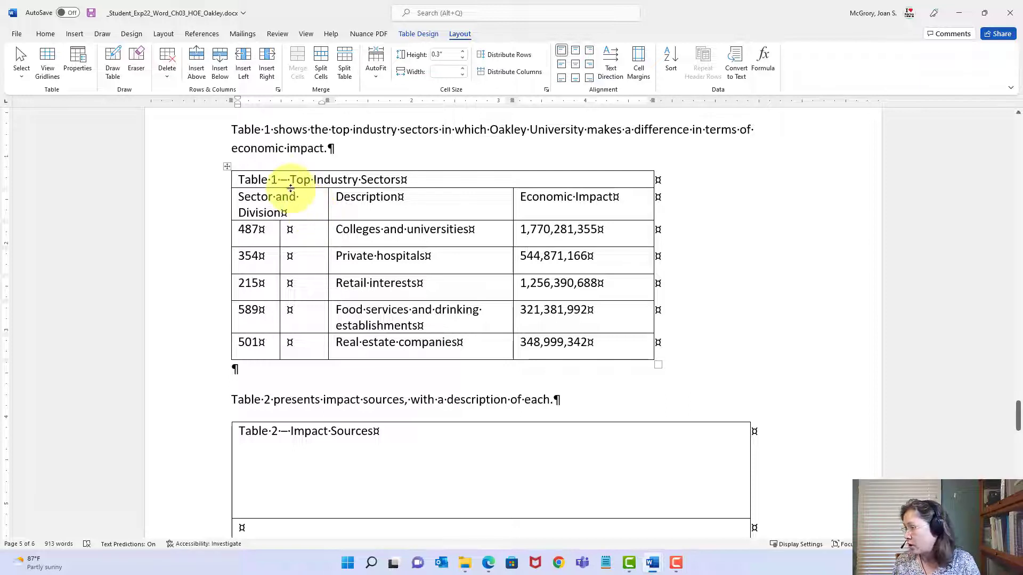
- Fill Table 1's empty second-column cells from the third row down with 22, 10, 28, 18 and 11, and save the document
left_click(262, 233)
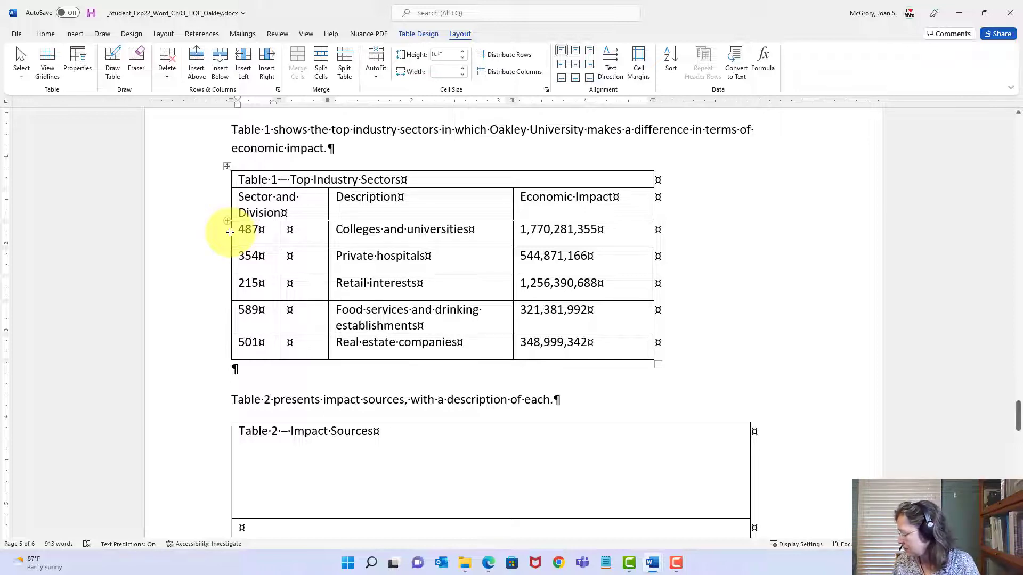
left_click(293, 232)
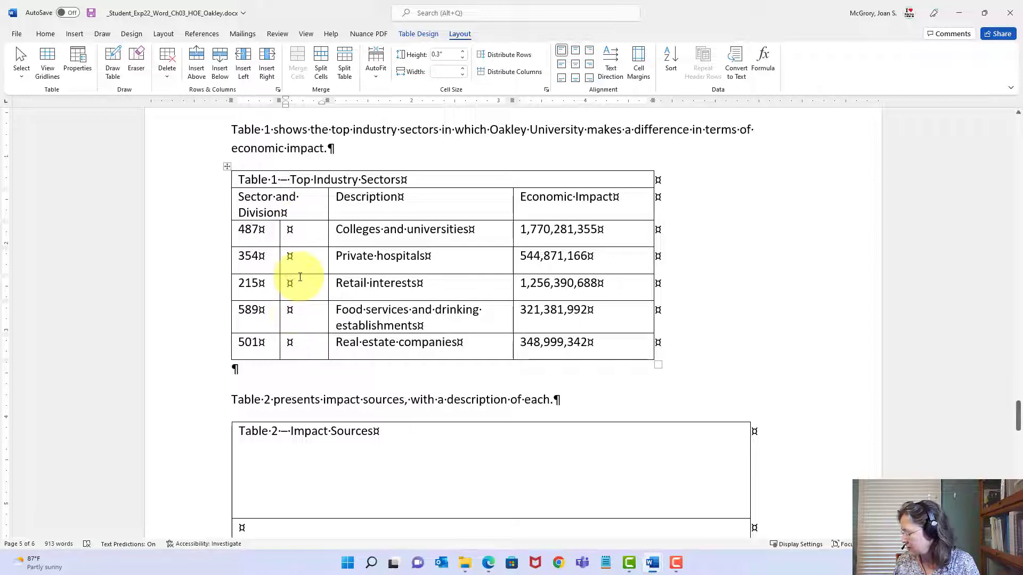
type("22")
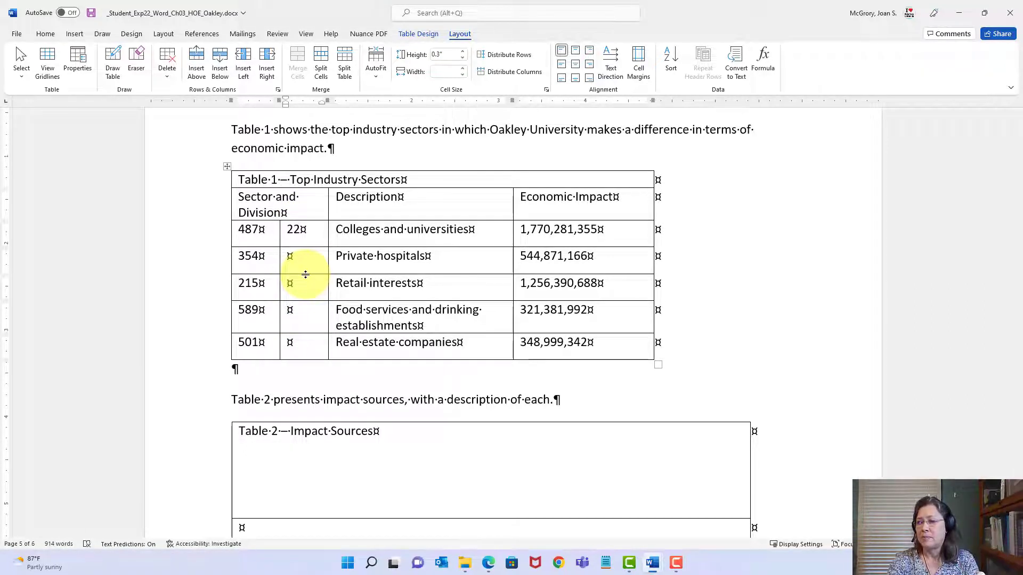
key("Down")
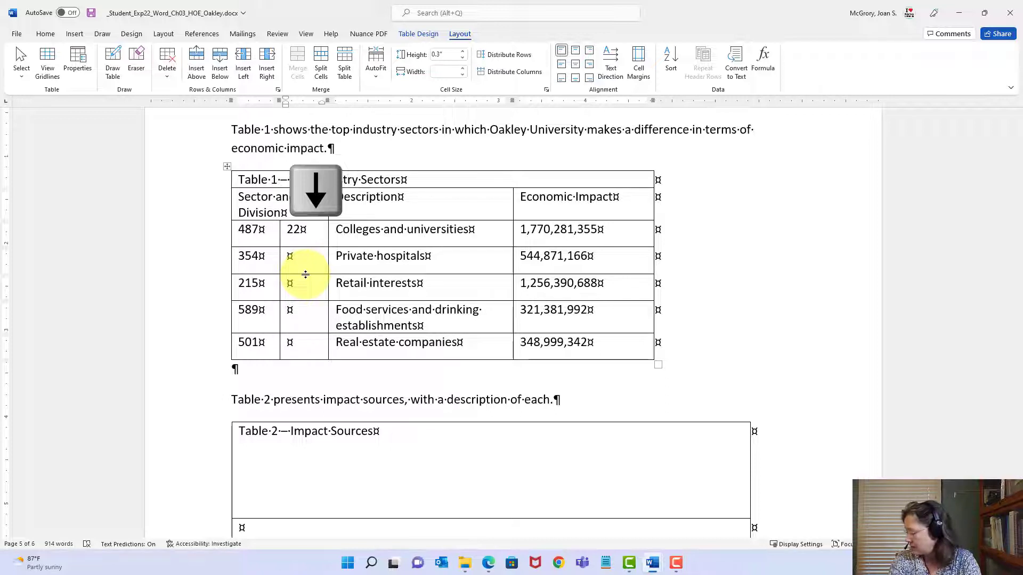
type("10")
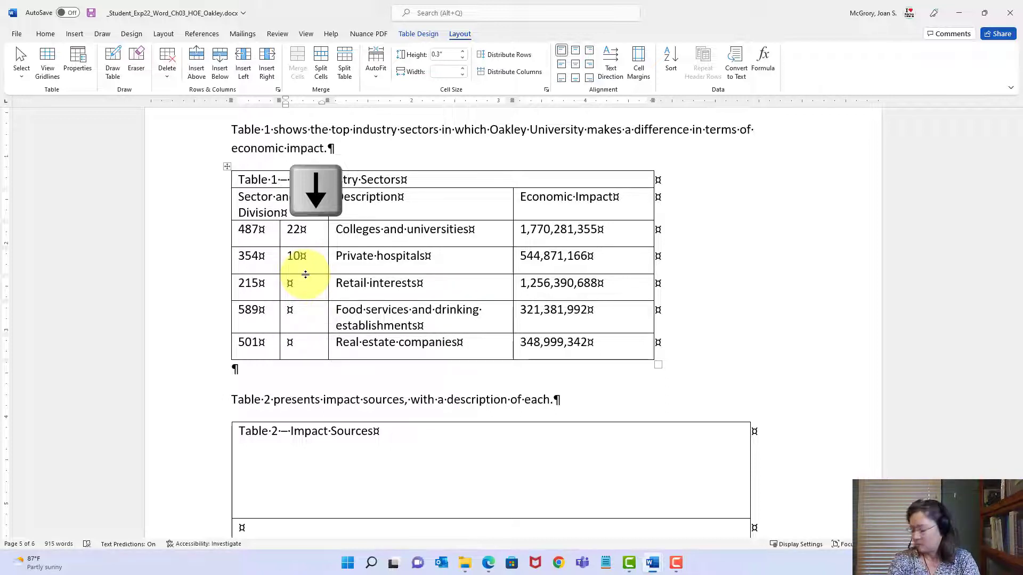
type("28")
key("Down")
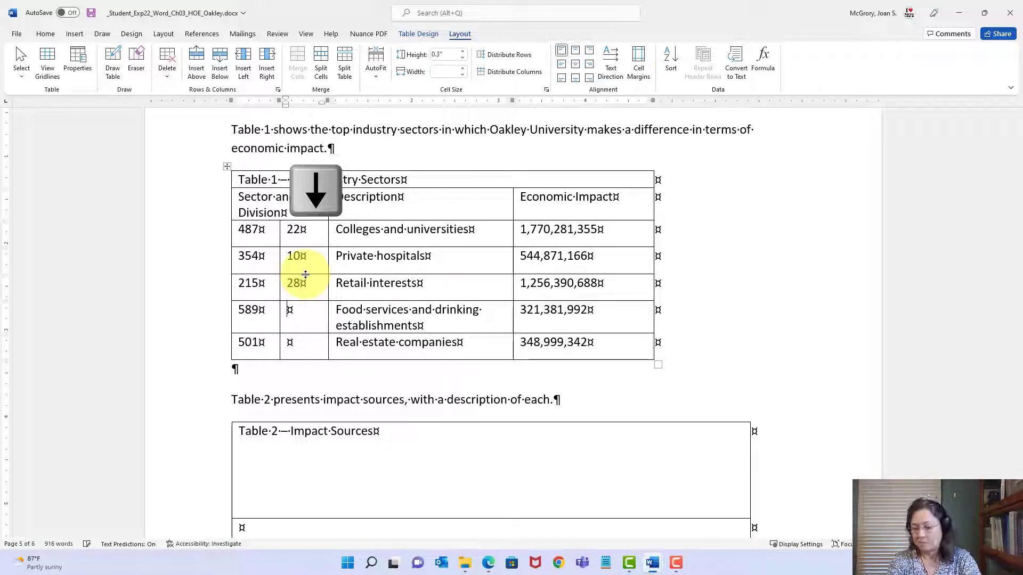
type("18")
key("Down")
type("11")
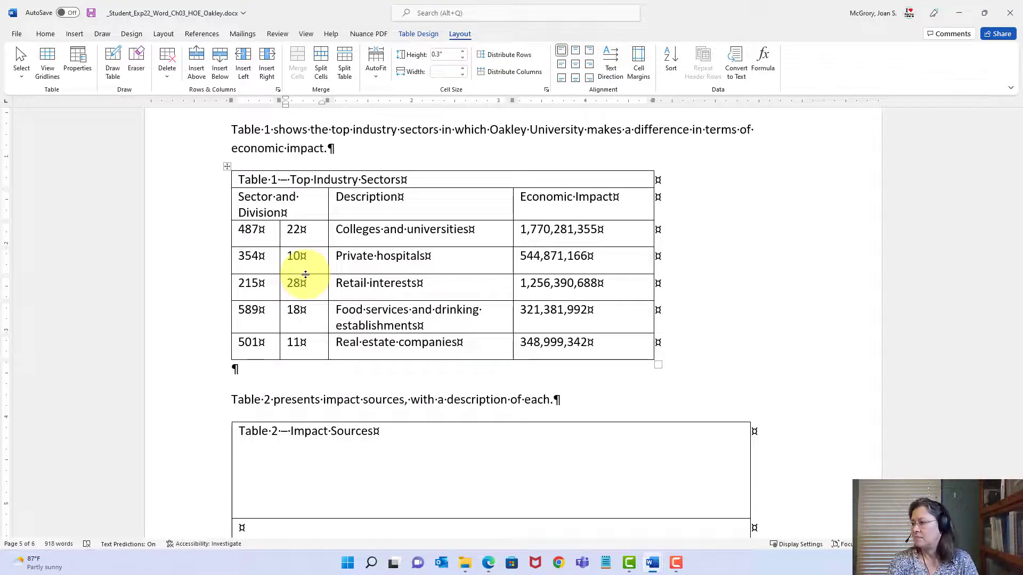
left_click(92, 13)
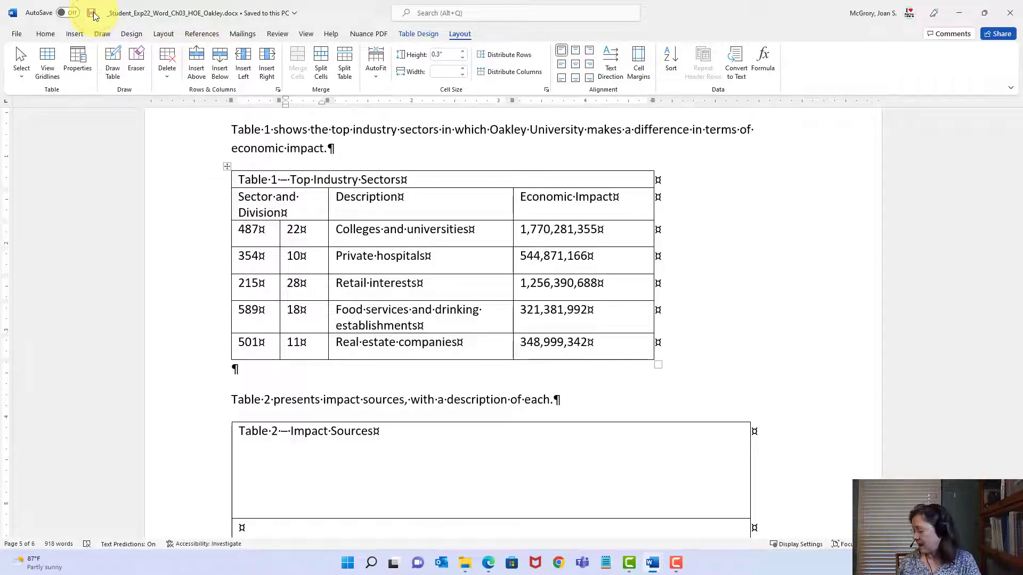
- Read step 12 in the instructions document and return to the student document
mouse_move(655, 563)
left_click(621, 532)
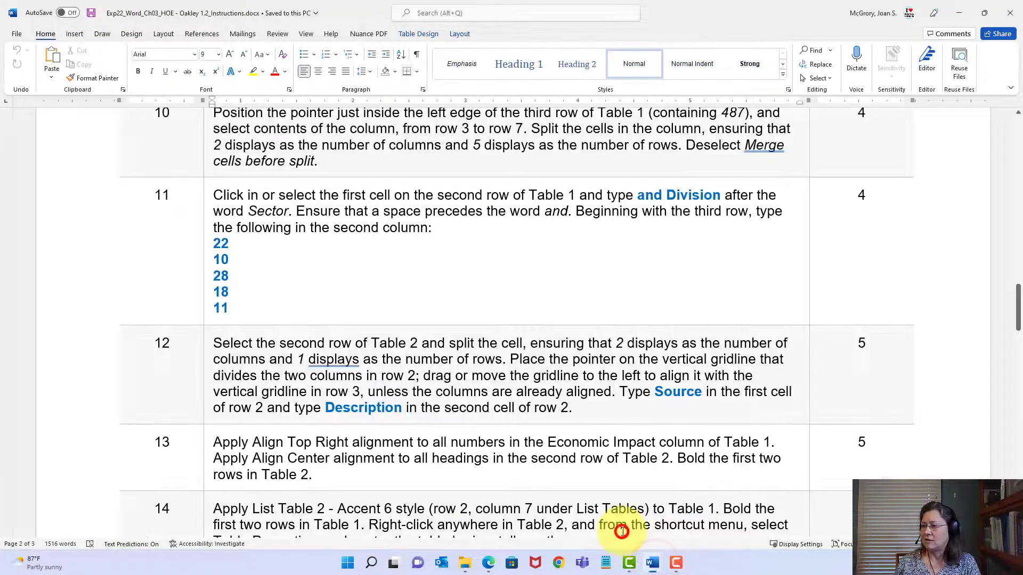
scroll(532, 412, "down", 3)
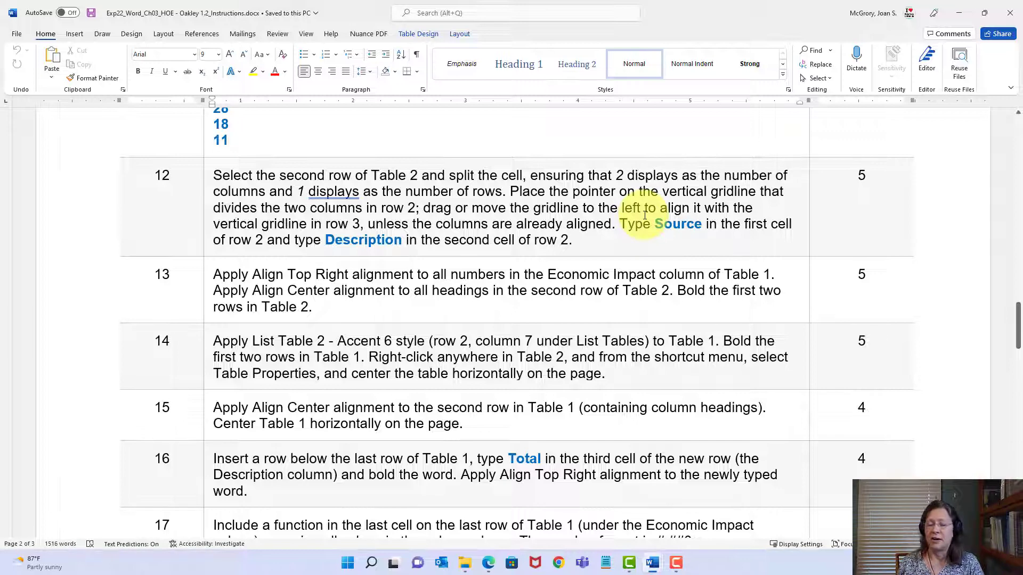
mouse_move(651, 568)
left_click(691, 528)
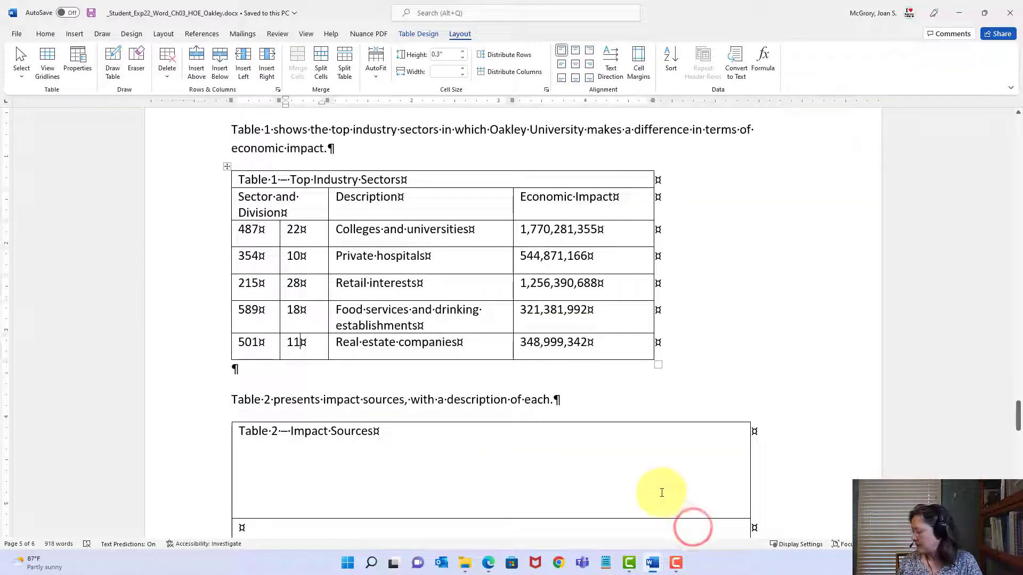
- Split Table 2's empty second row into 2 columns and 1 row, and align its dividing gridline with the one in row 3
scroll(569, 439, "down", 3)
scroll(567, 436, "down", 2)
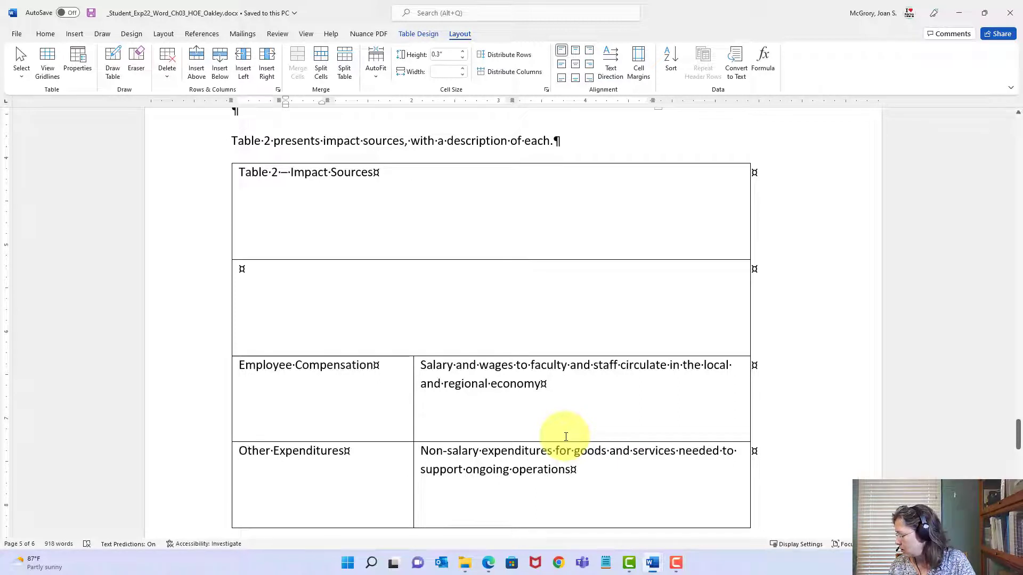
left_click(295, 274)
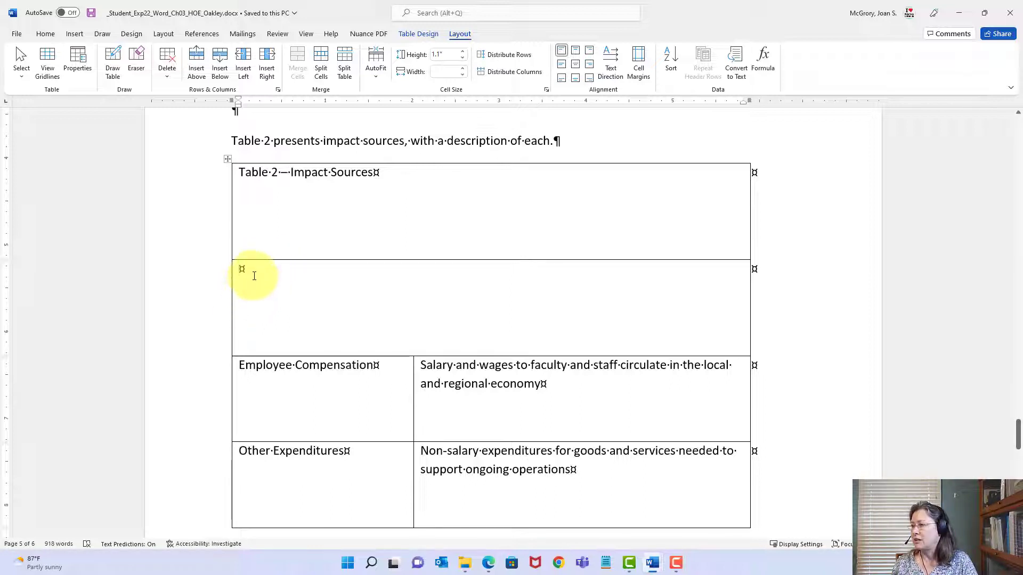
left_click(322, 69)
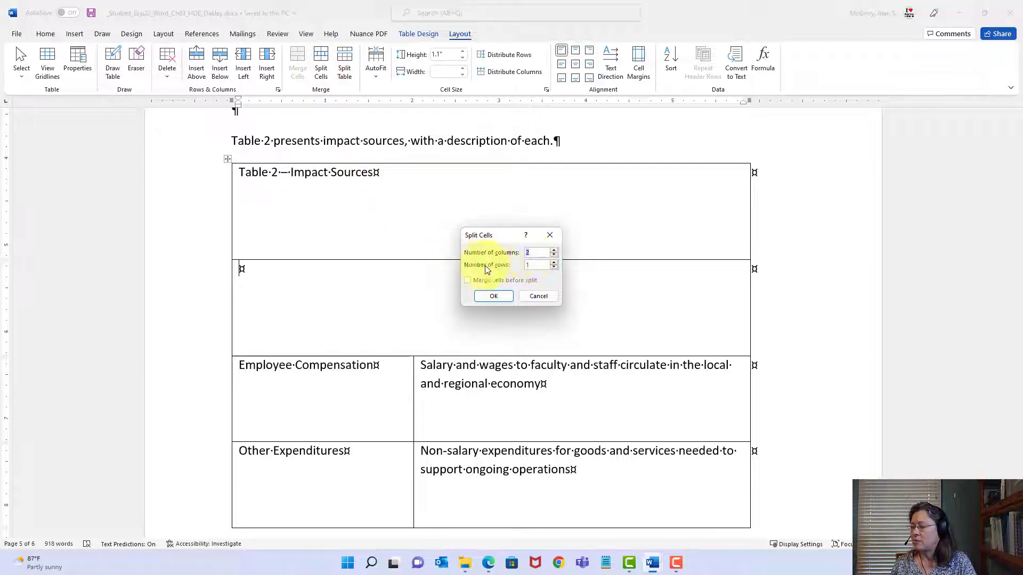
left_click(501, 297)
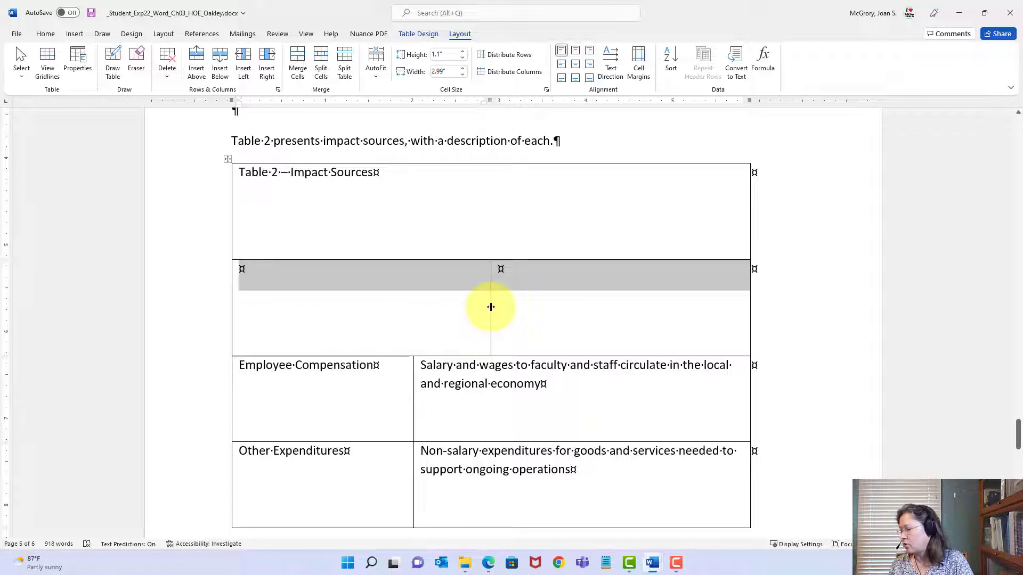
left_click_drag(490, 307, 413, 307)
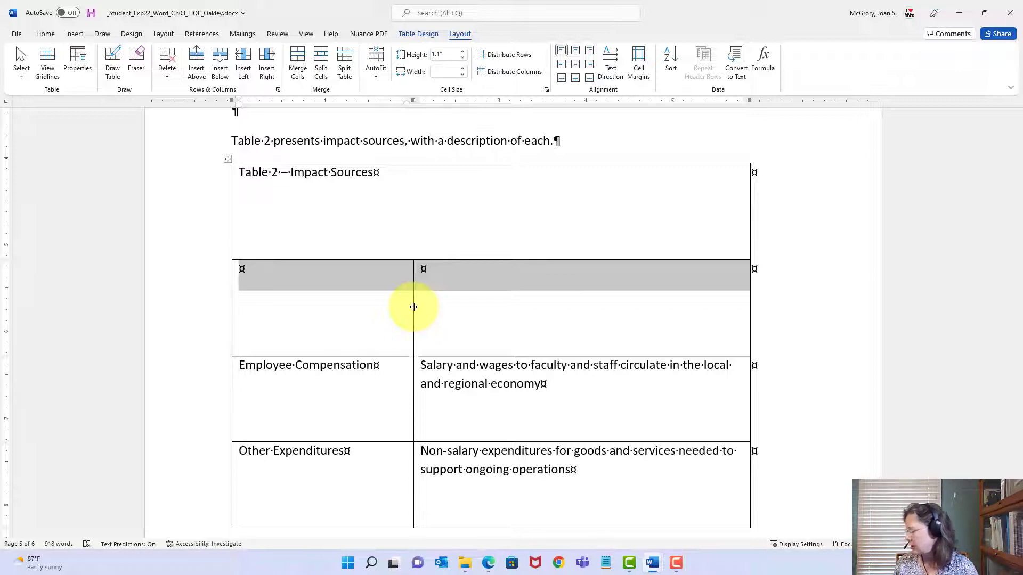
- Enter the headings Source and Description in the two cells of Table 2's second row and save the document
left_click(357, 286)
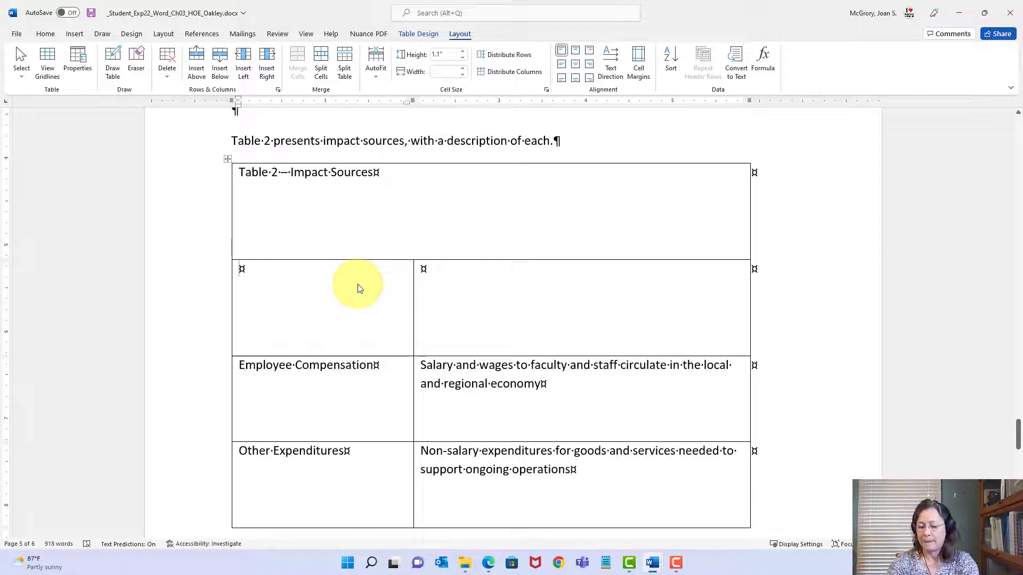
type("Source")
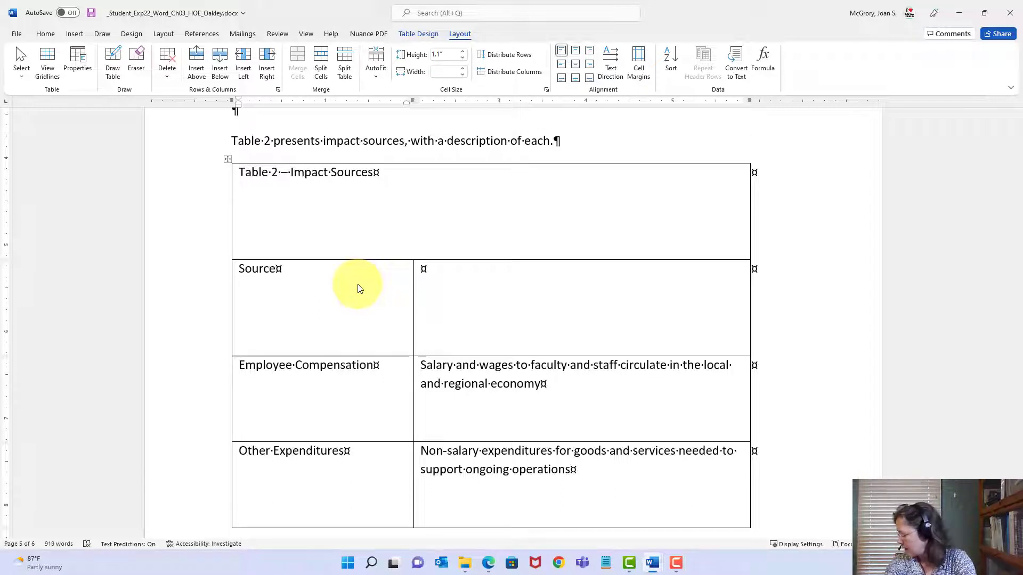
key("Tab")
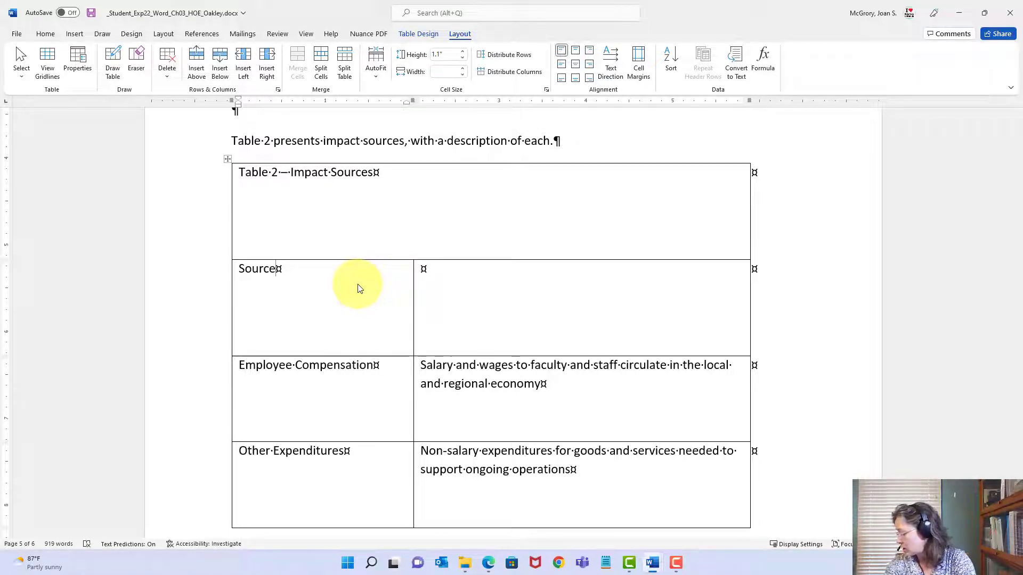
type("Descripti")
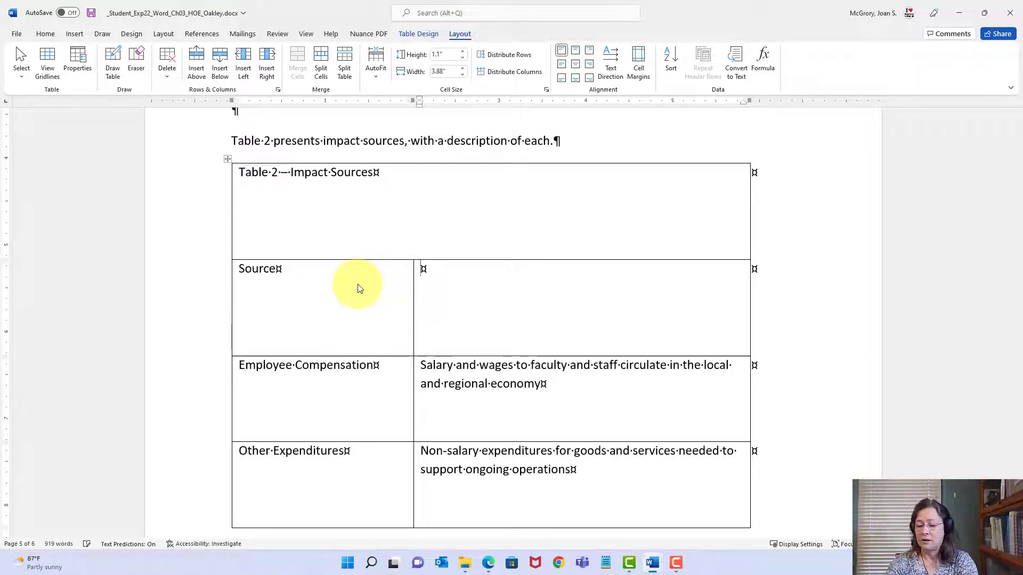
type("on")
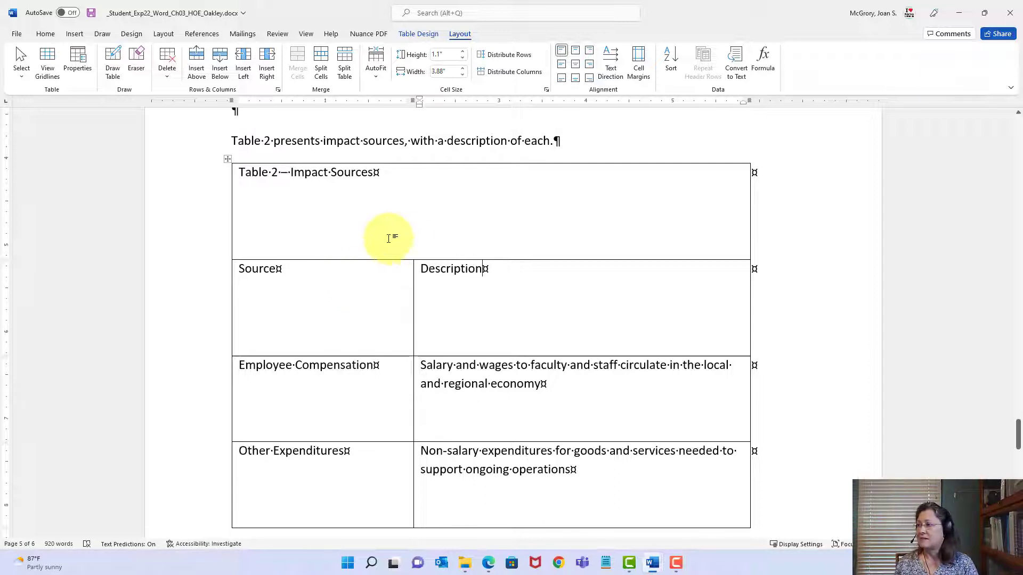
left_click(91, 13)
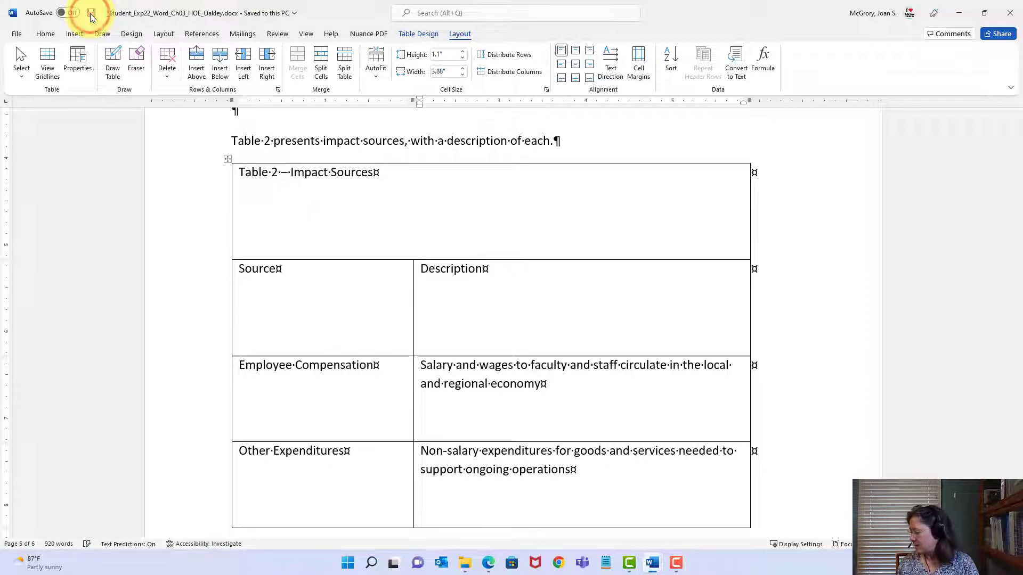
- Read step 13 in the instructions document about cell alignment in Tables 1 and 2 and bolding in Table 2
mouse_move(650, 566)
left_click(607, 517)
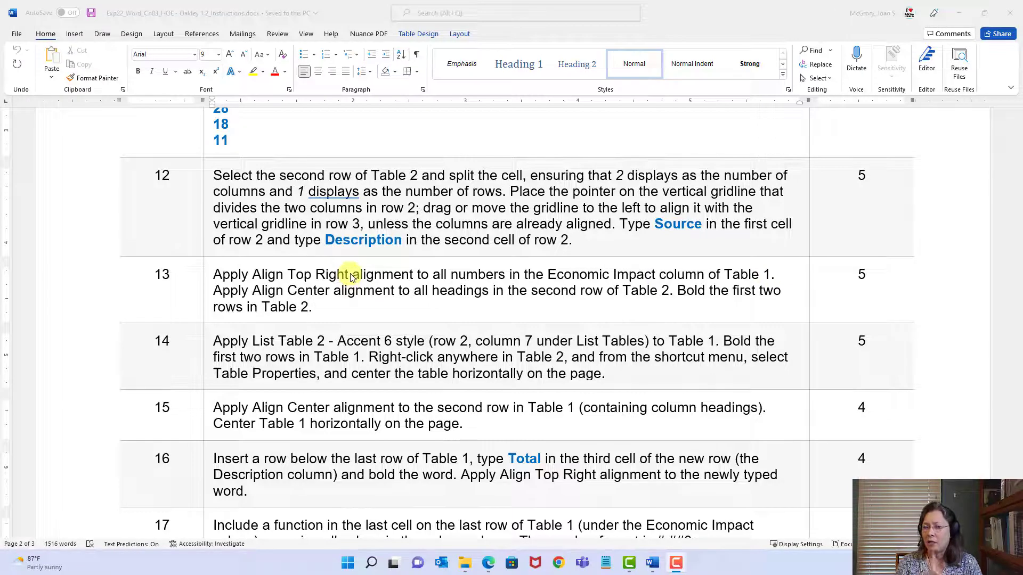
left_click(264, 276)
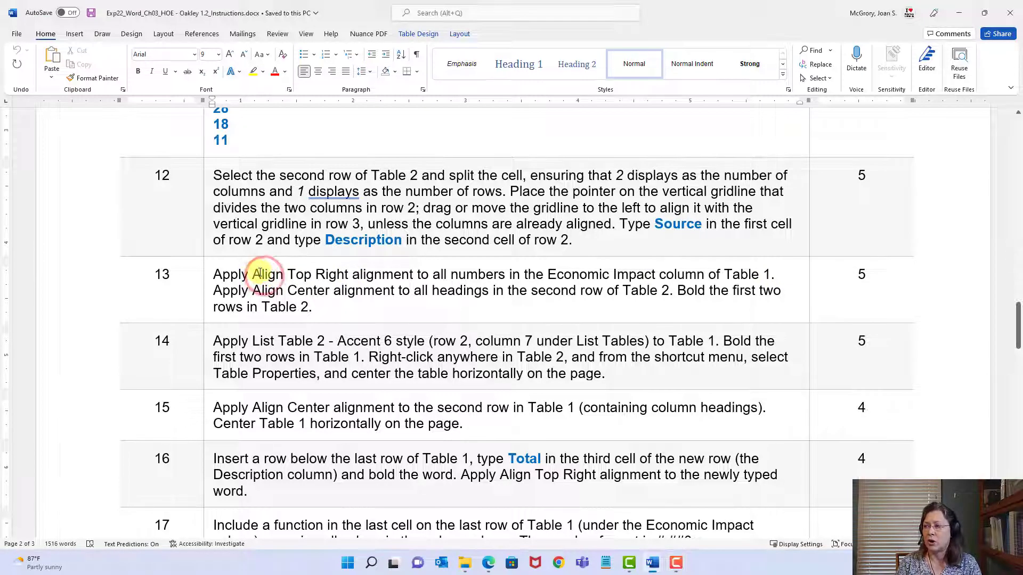
left_click_drag(253, 274, 349, 276)
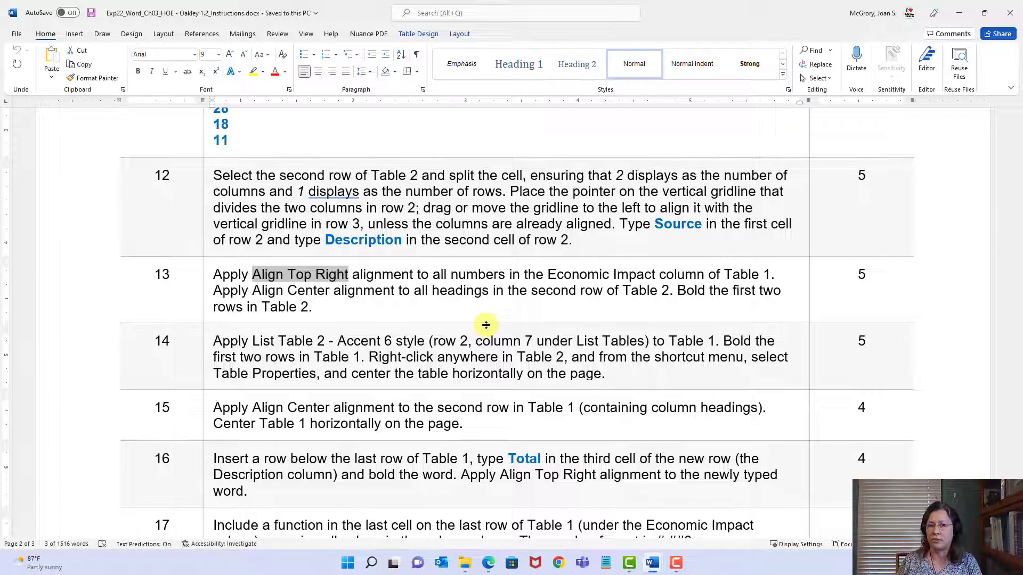
left_click(265, 276)
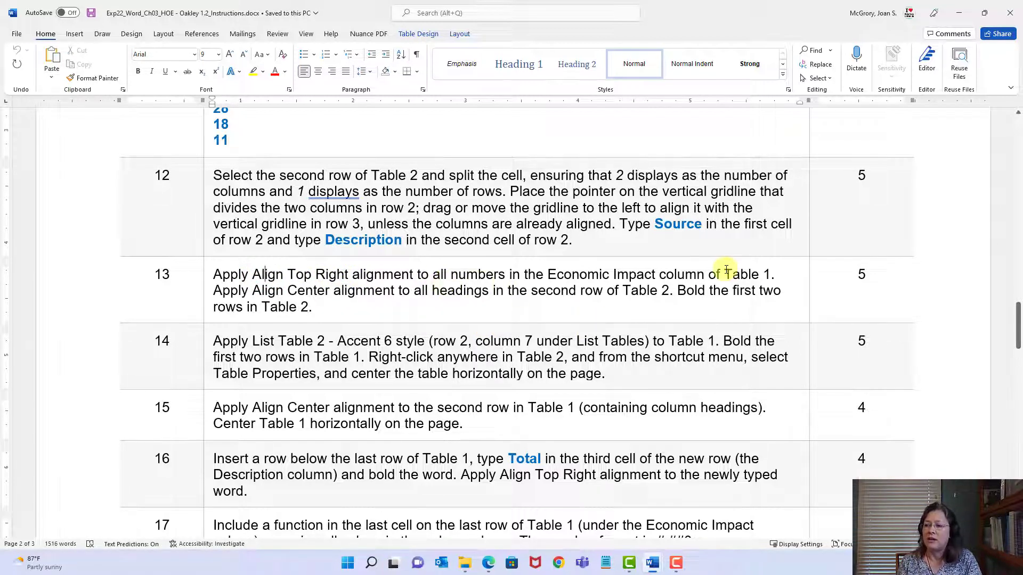
- Check which table each alignment and bolding instruction in step 13 applies to, and return to the student document
left_click_drag(725, 269, 766, 272)
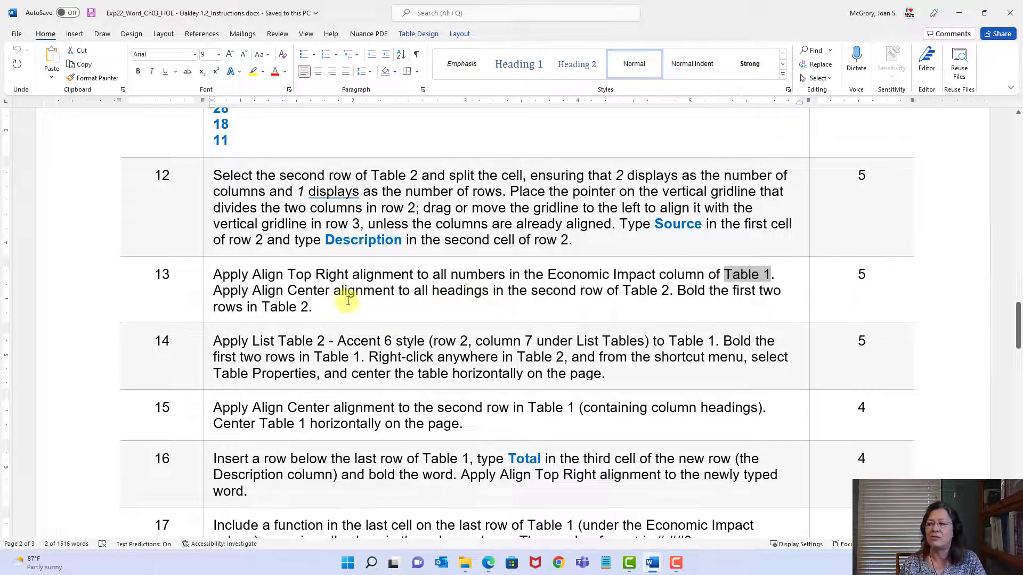
left_click(623, 290)
left_click_drag(623, 290, 669, 291)
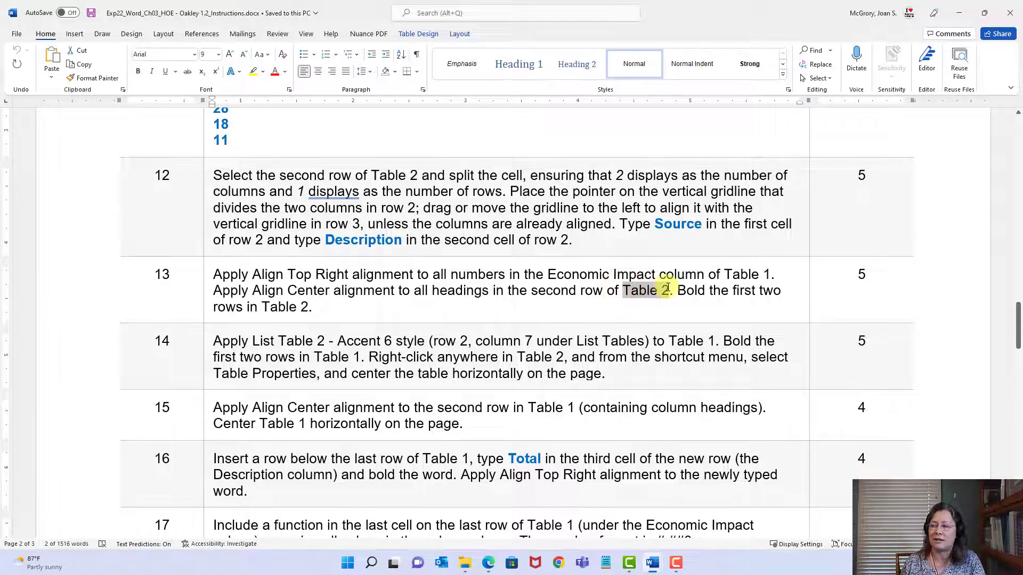
left_click(410, 291)
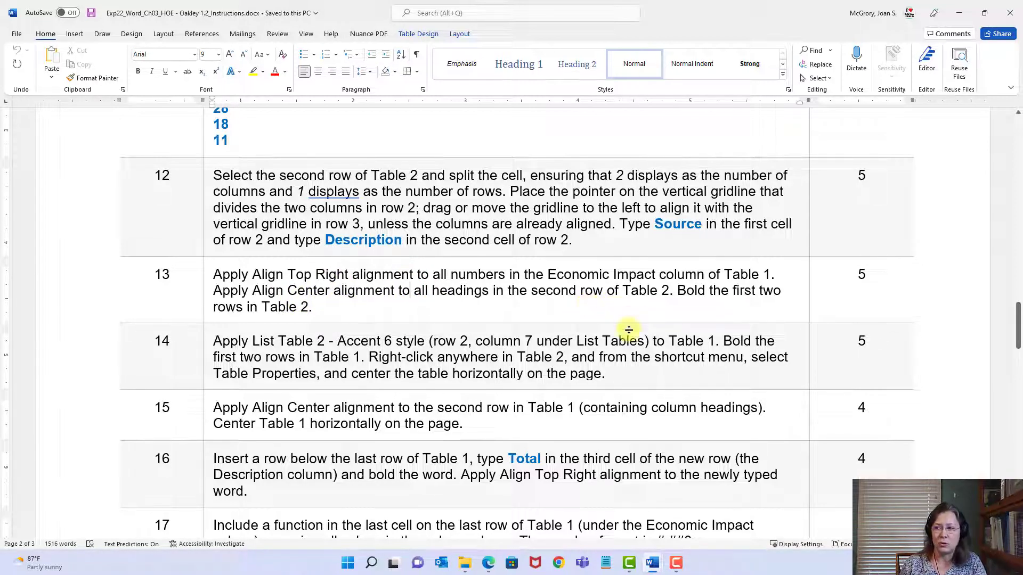
left_click(680, 291)
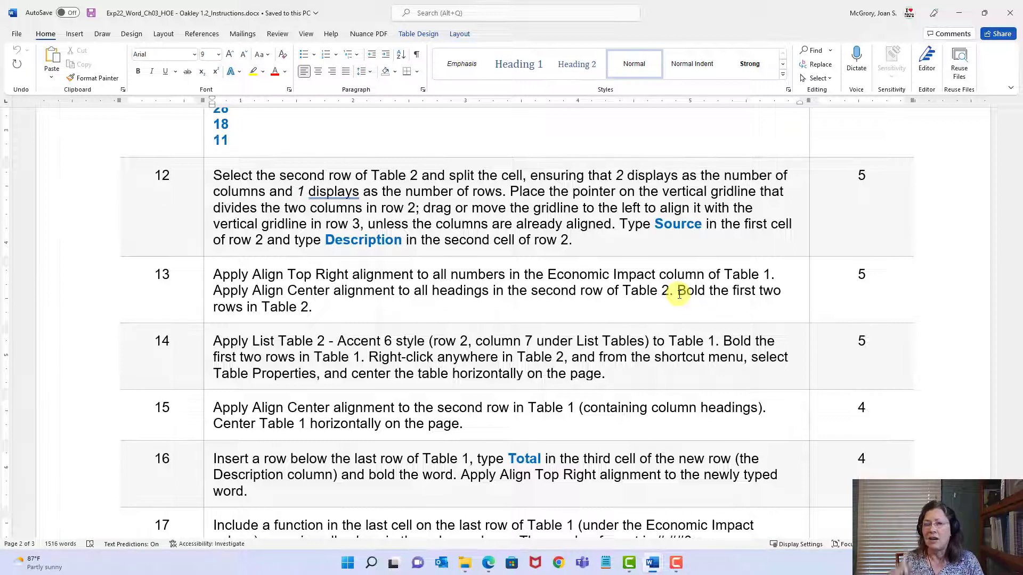
left_click(655, 567)
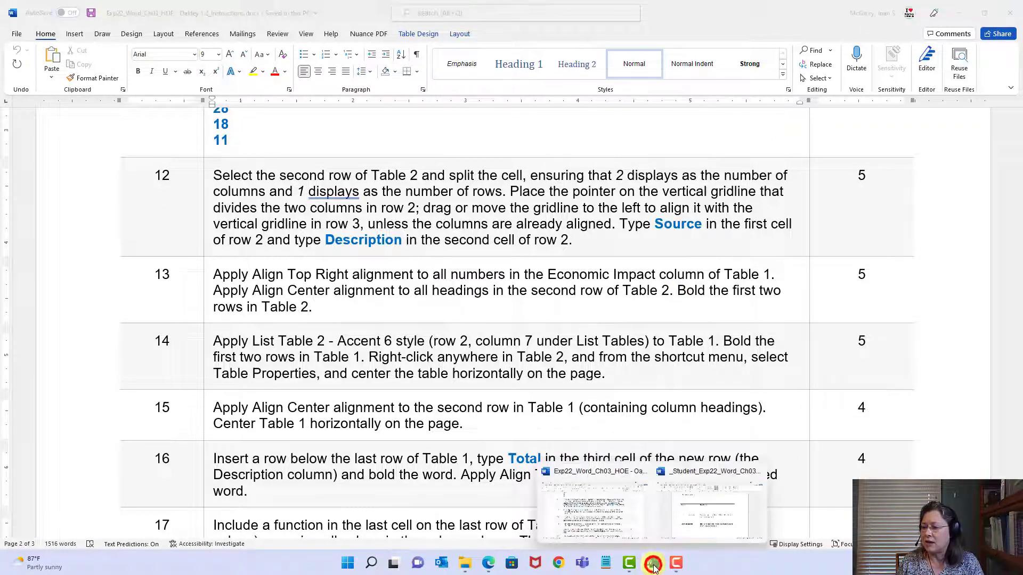
left_click(701, 526)
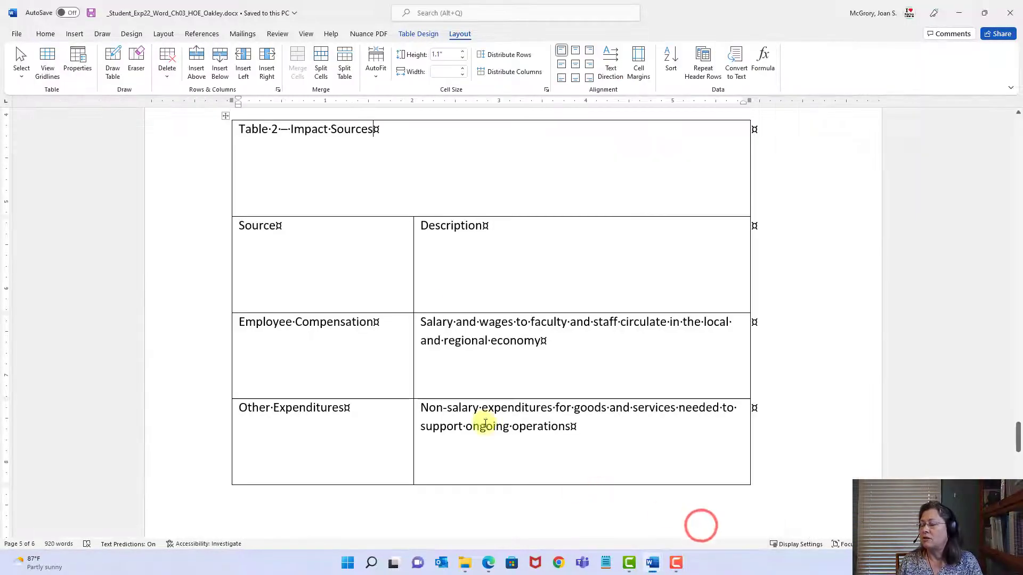
- Apply Align Top Right alignment to all five numbers in the Economic Impact column of Table 1
scroll(427, 324, "up", 2)
scroll(427, 324, "up", 5)
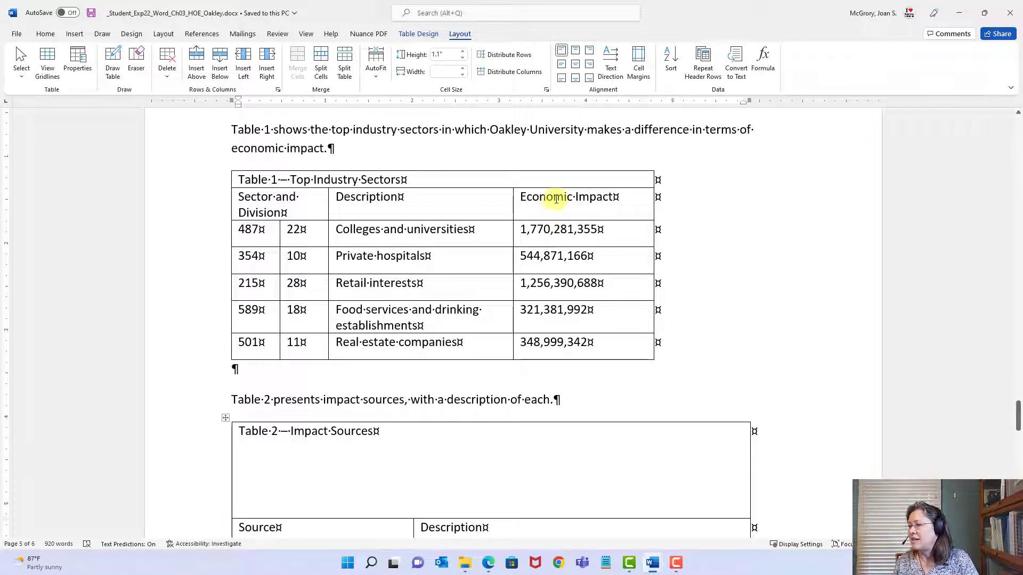
left_click_drag(522, 230, 602, 349)
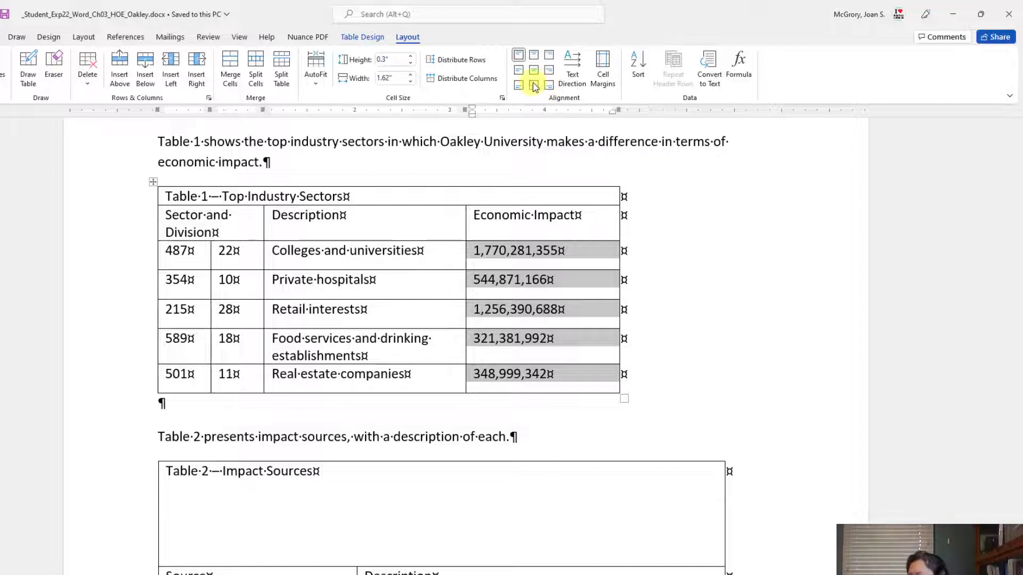
left_click(550, 57)
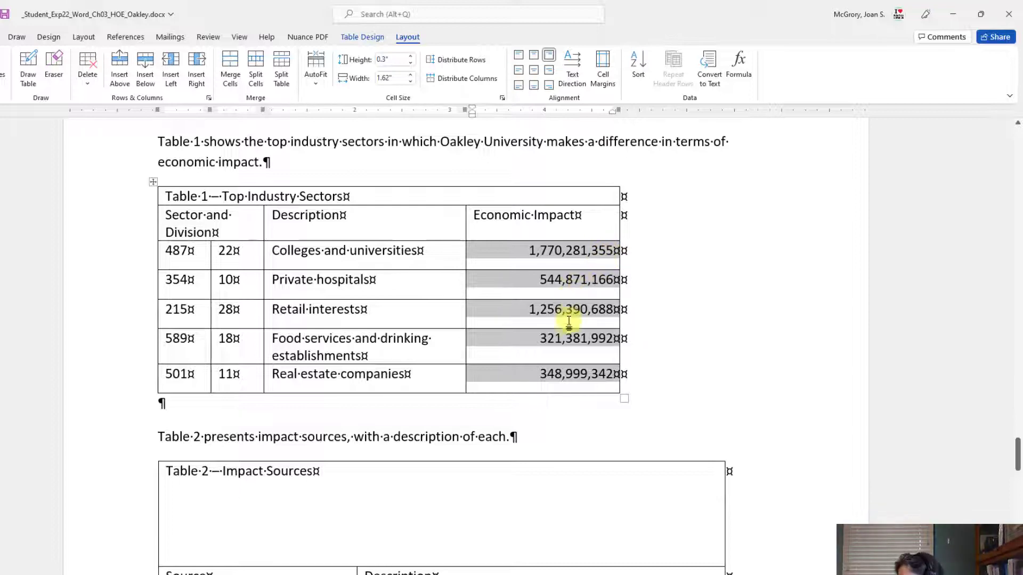
- Try ordinary paragraph centering on the Source and Description headings in Table 2's second row, and undo it
scroll(567, 339, "down", 5)
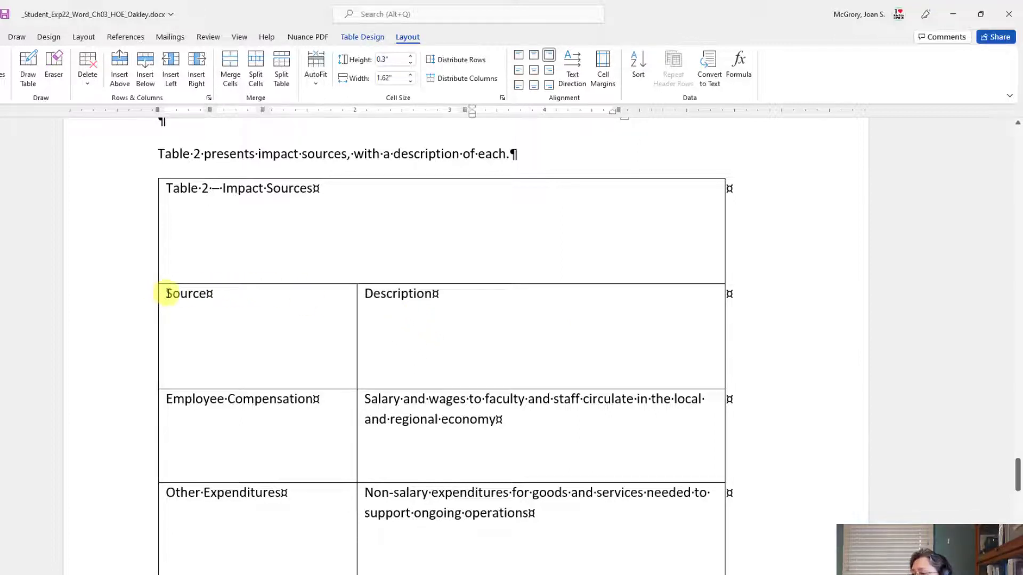
left_click_drag(160, 296, 440, 294)
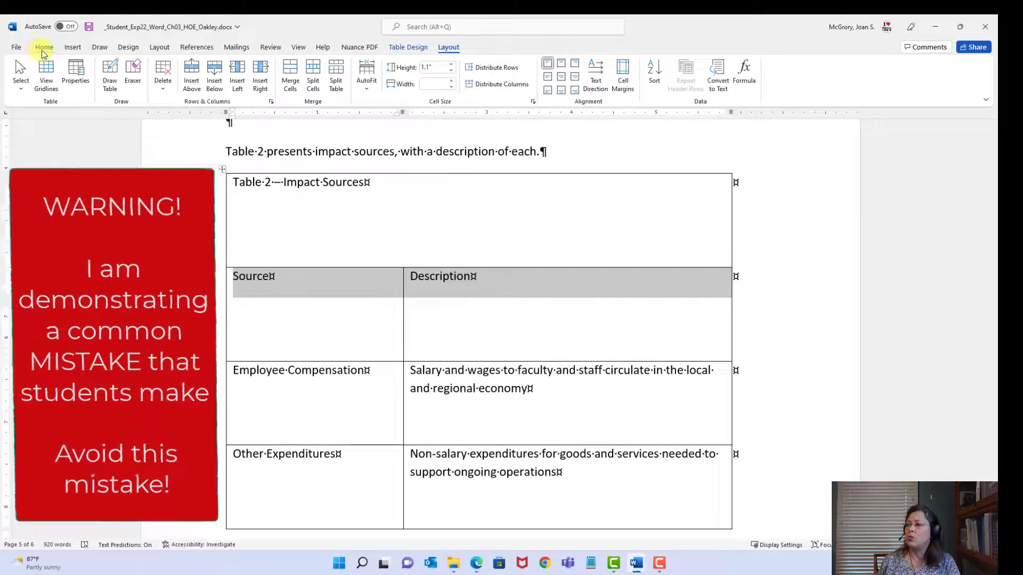
left_click(44, 49)
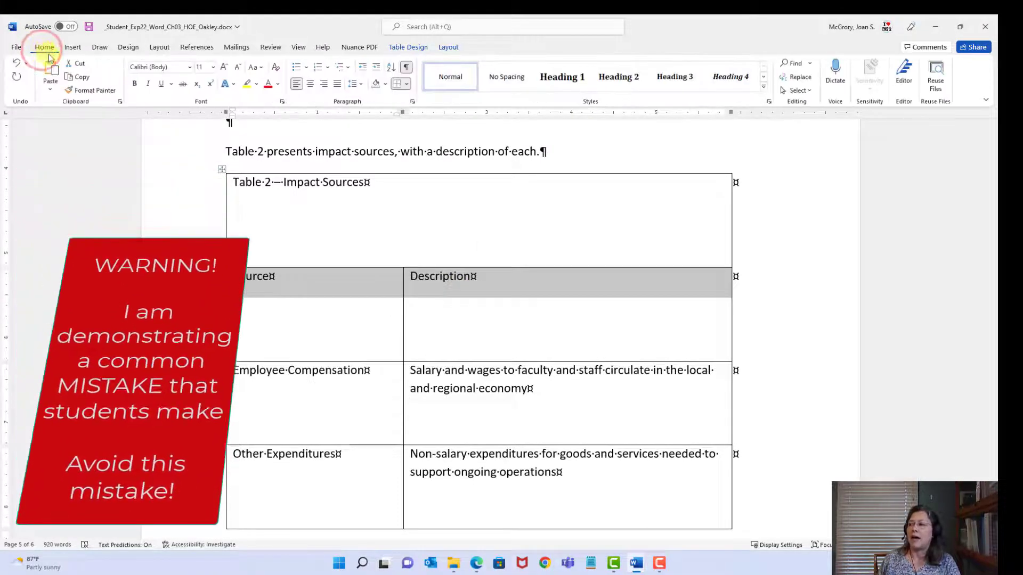
left_click(313, 88)
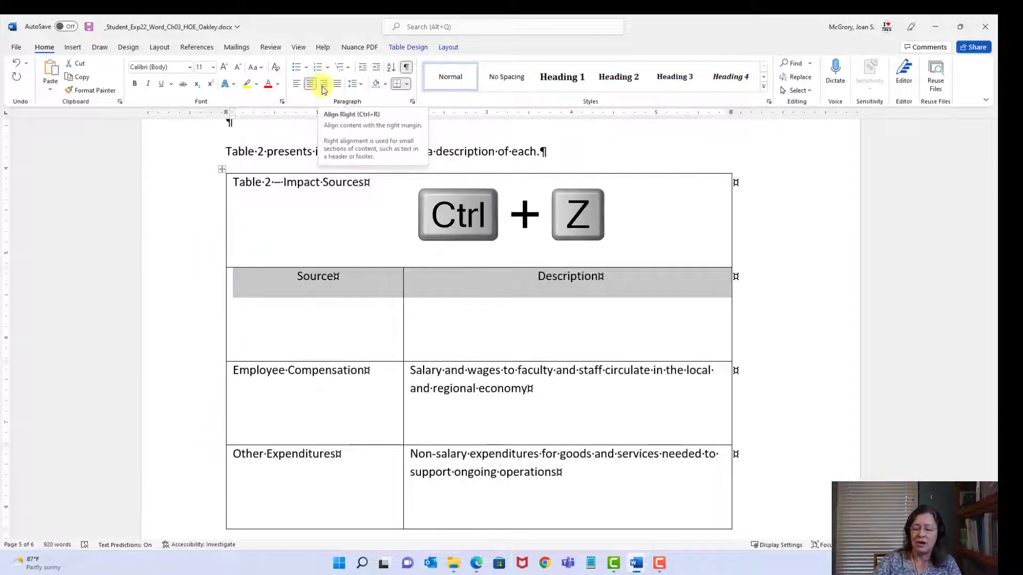
key("ctrl+z")
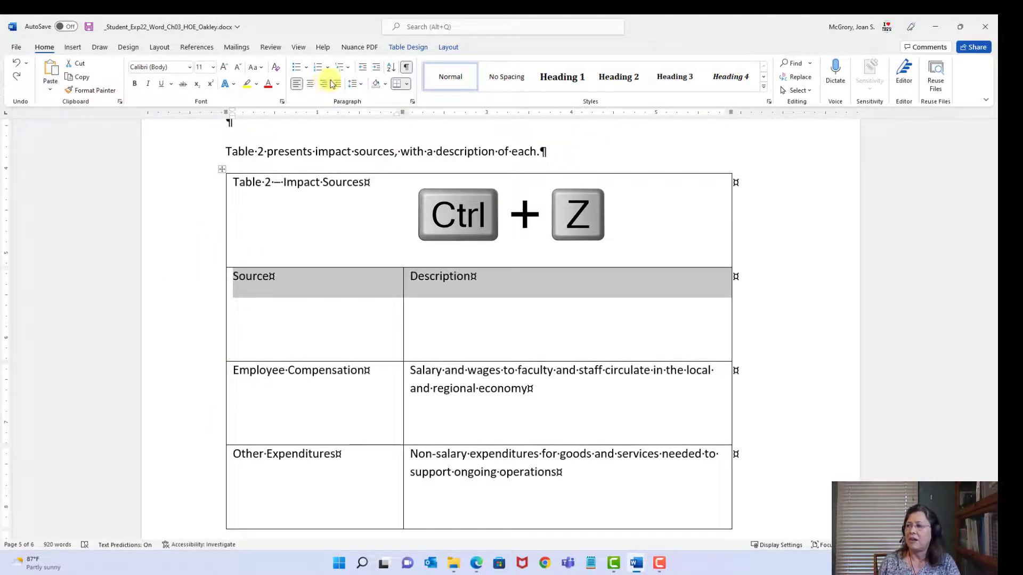
- Apply Align Center cell alignment to the Source and Description headings in Table 2's second row
left_click(450, 48)
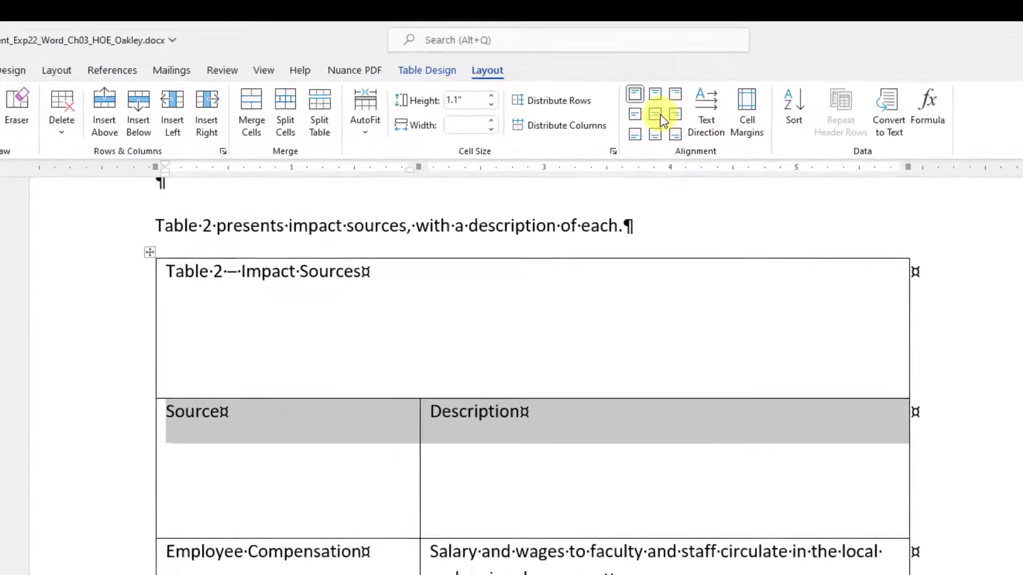
left_click(561, 77)
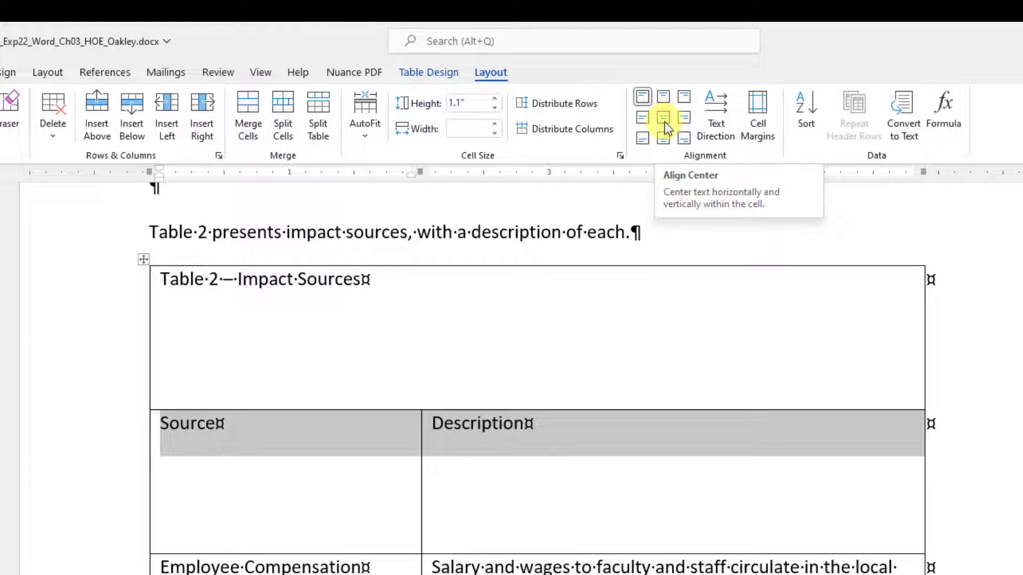
left_click(663, 121)
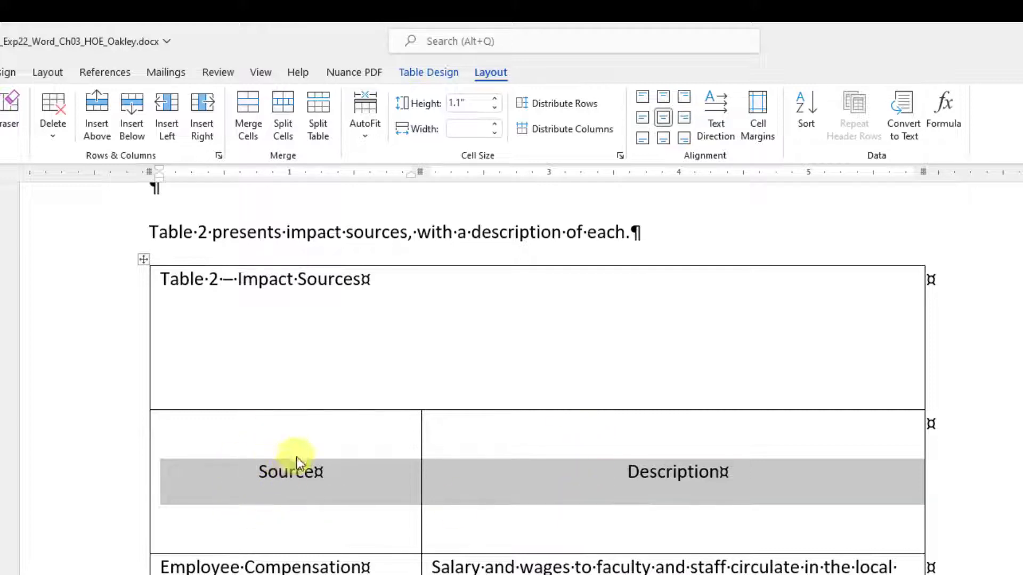
left_click(698, 485)
left_click(775, 475)
- Bold the first two rows of Table 2 and save the document
left_click_drag(653, 467, 211, 284)
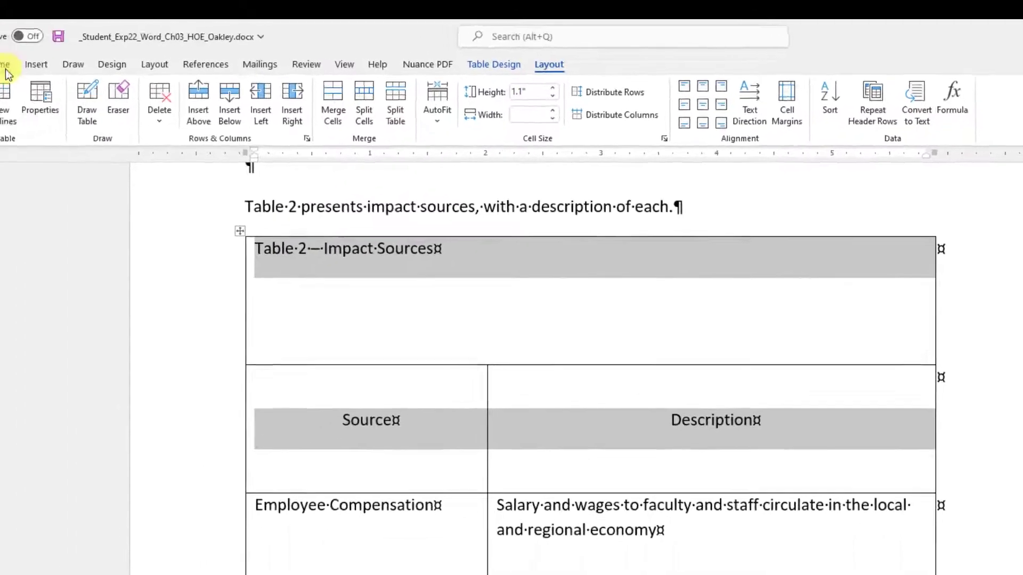
left_click(6, 68)
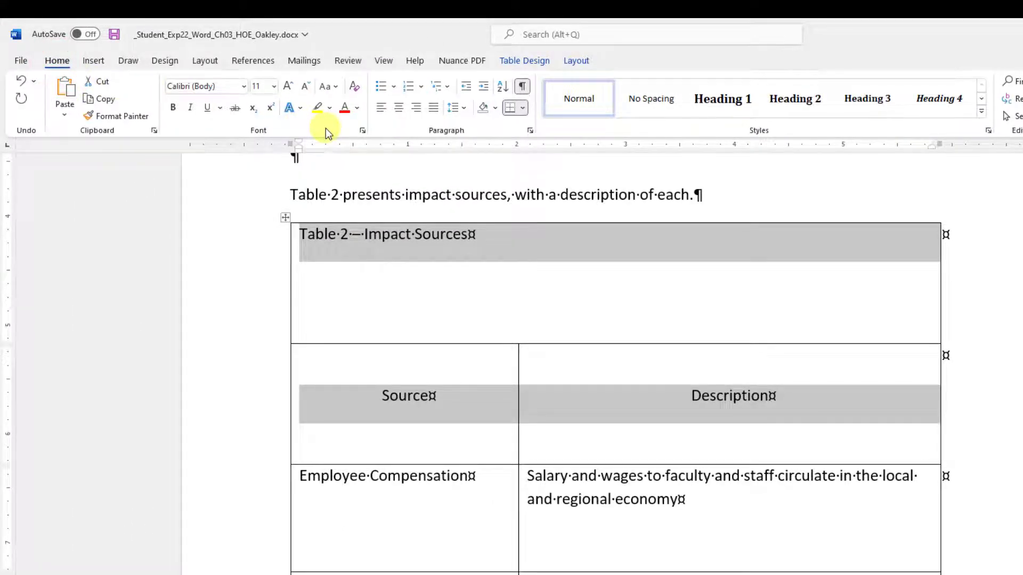
left_click(173, 107)
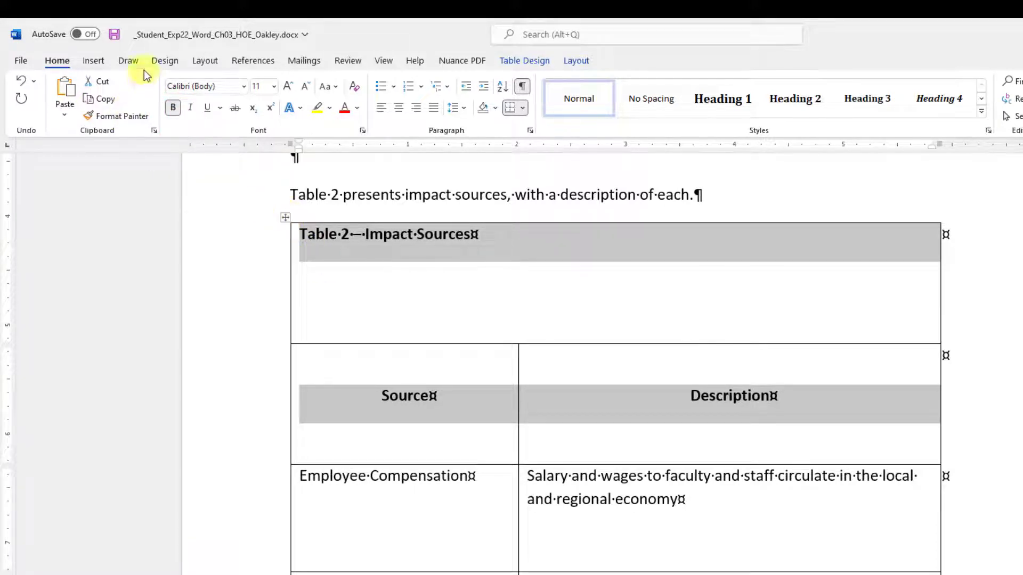
left_click(116, 36)
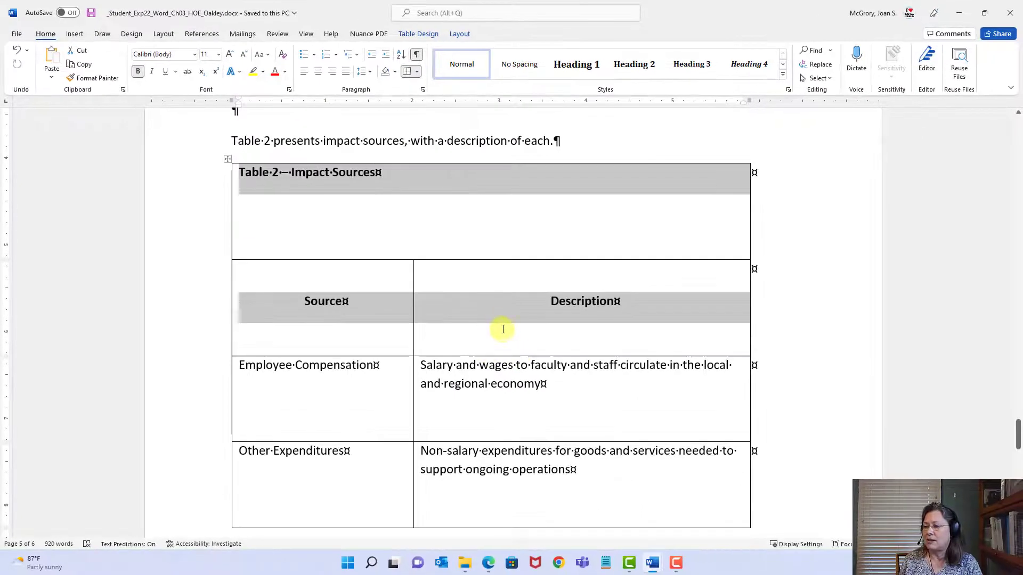
- Read step 14 in the instructions document about Table 1's style, bolding and Table 2's centering, and return to the student document
mouse_move(652, 568)
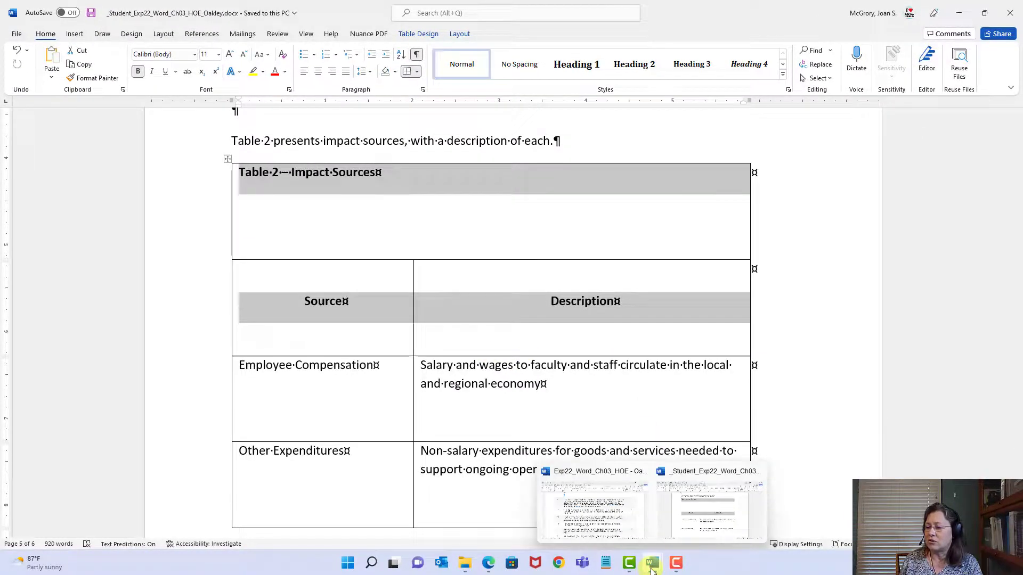
left_click(614, 527)
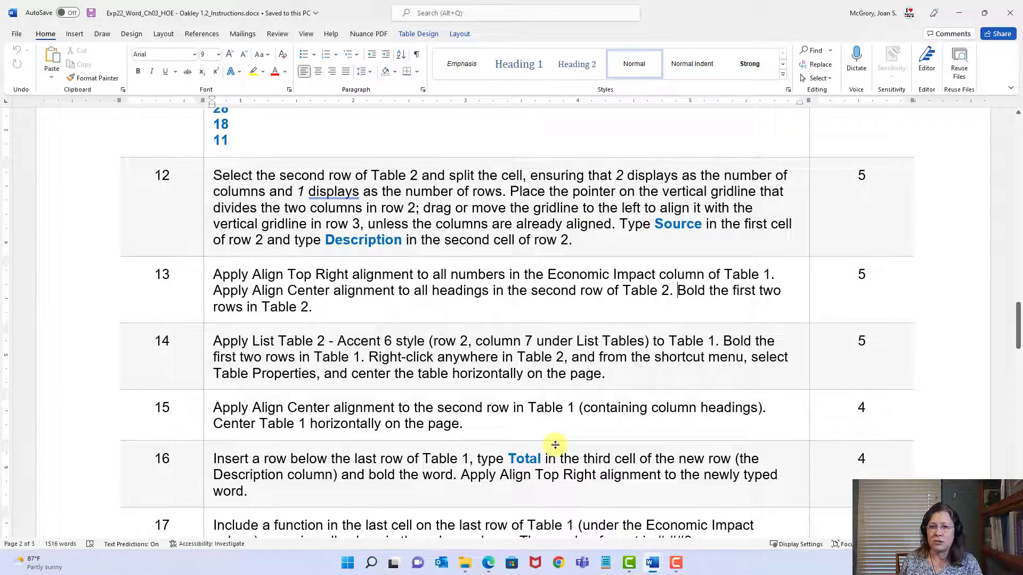
scroll(551, 447, "down", 3)
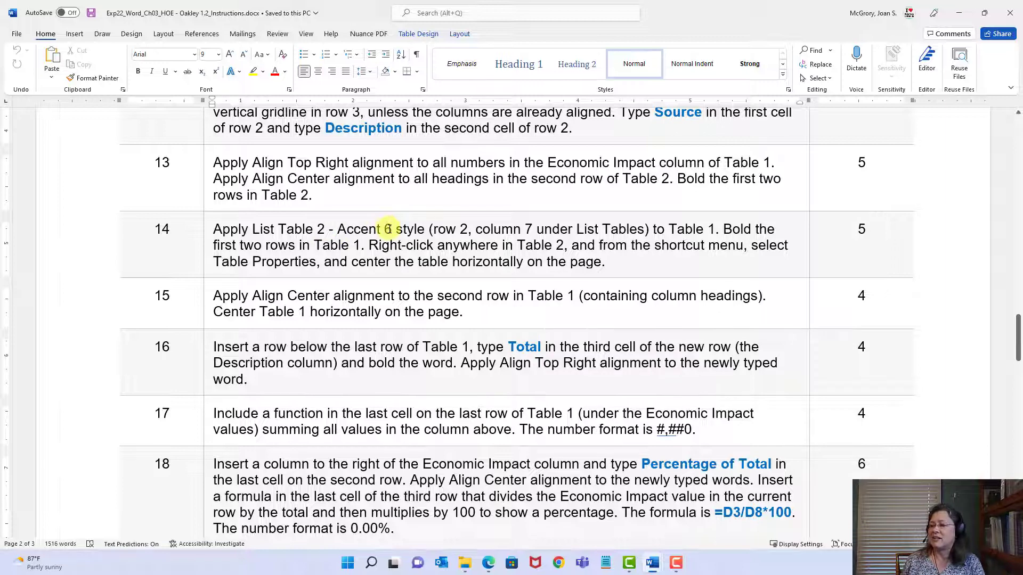
left_click_drag(399, 229, 421, 229)
left_click(426, 229)
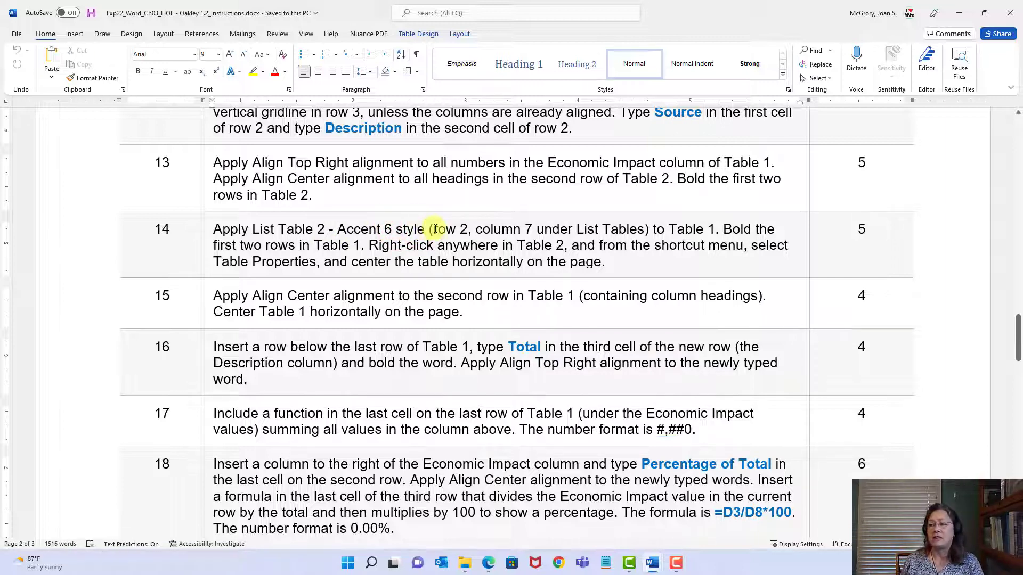
left_click_drag(432, 229, 630, 230)
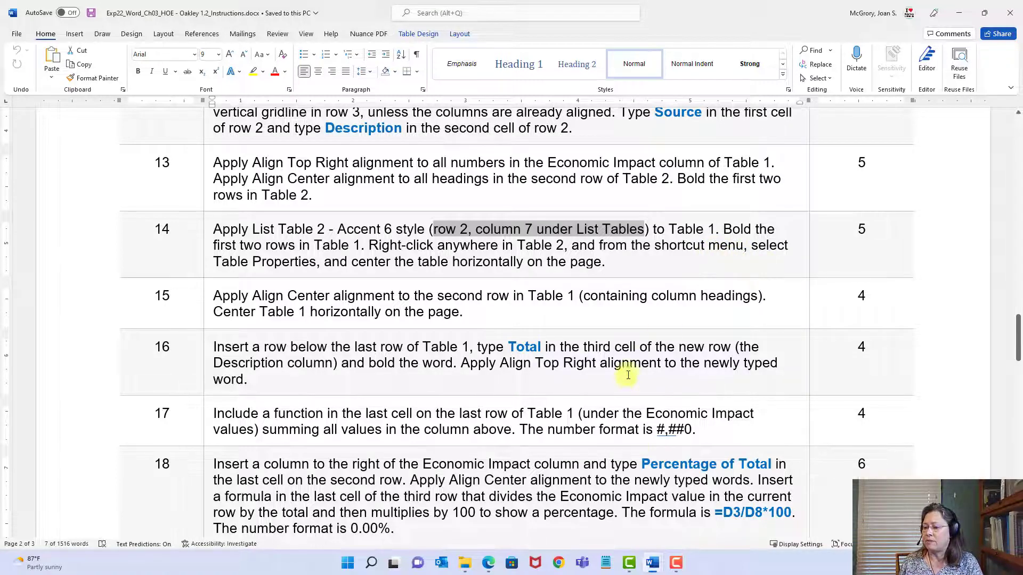
mouse_move(653, 568)
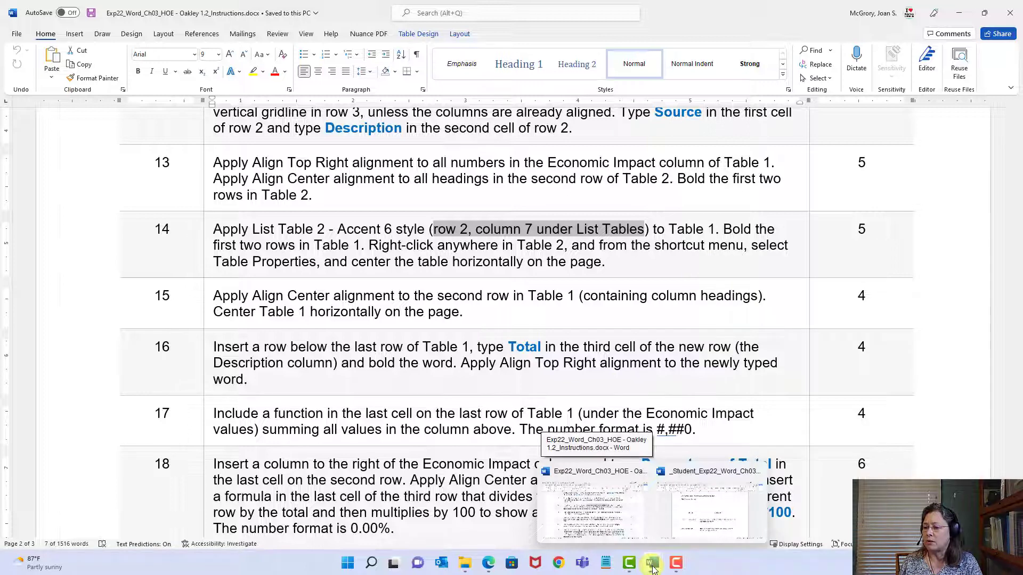
left_click(688, 523)
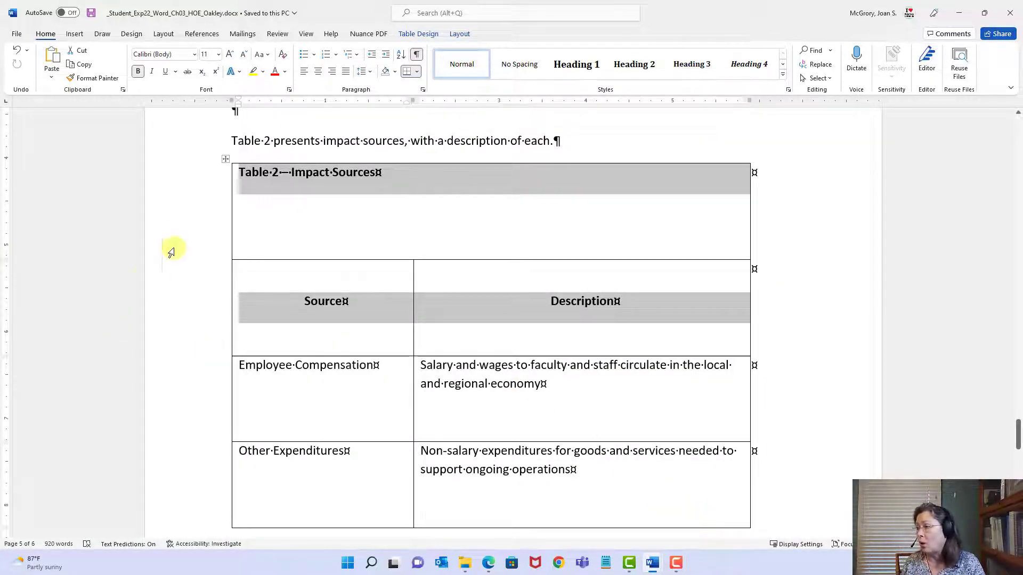
- Apply the List Table 2 - Accent 6 table style to Table 1
scroll(286, 309, "up", 5)
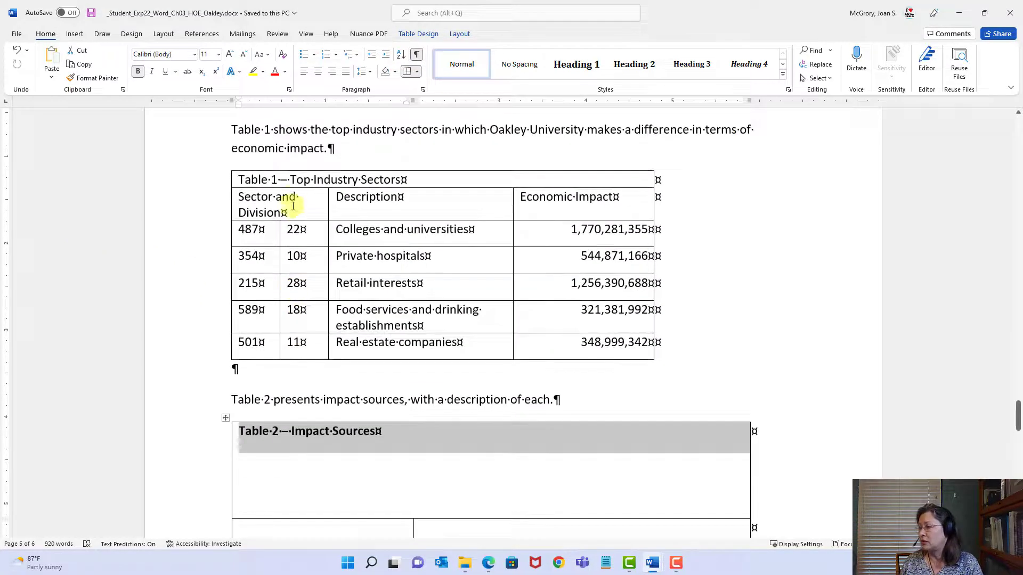
left_click(292, 197)
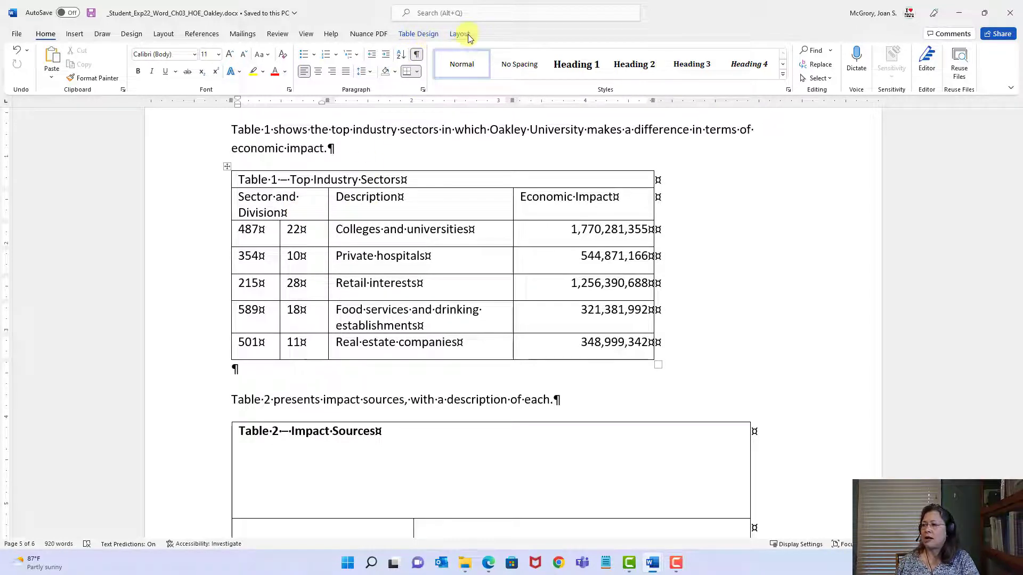
left_click(412, 128)
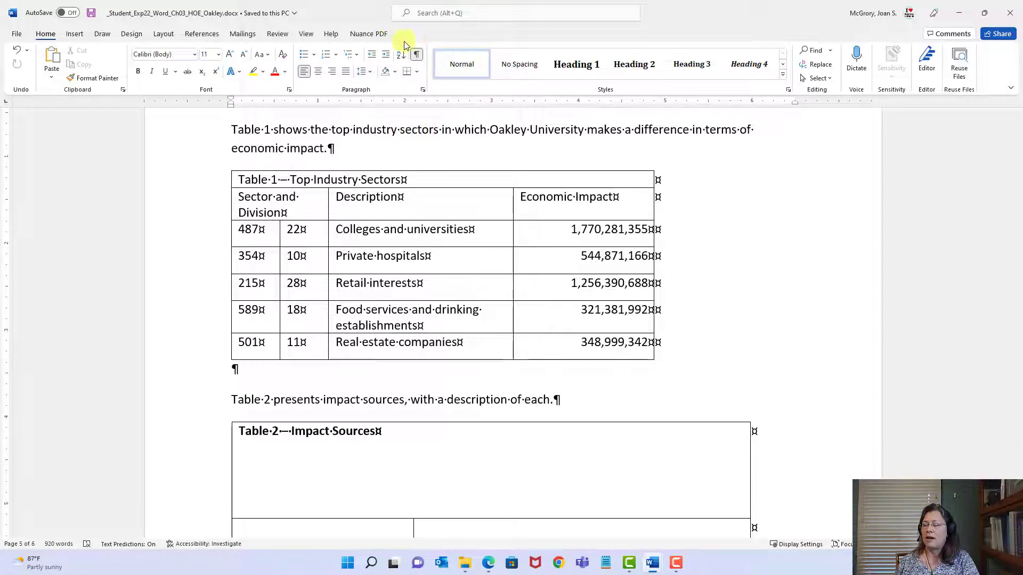
left_click(390, 199)
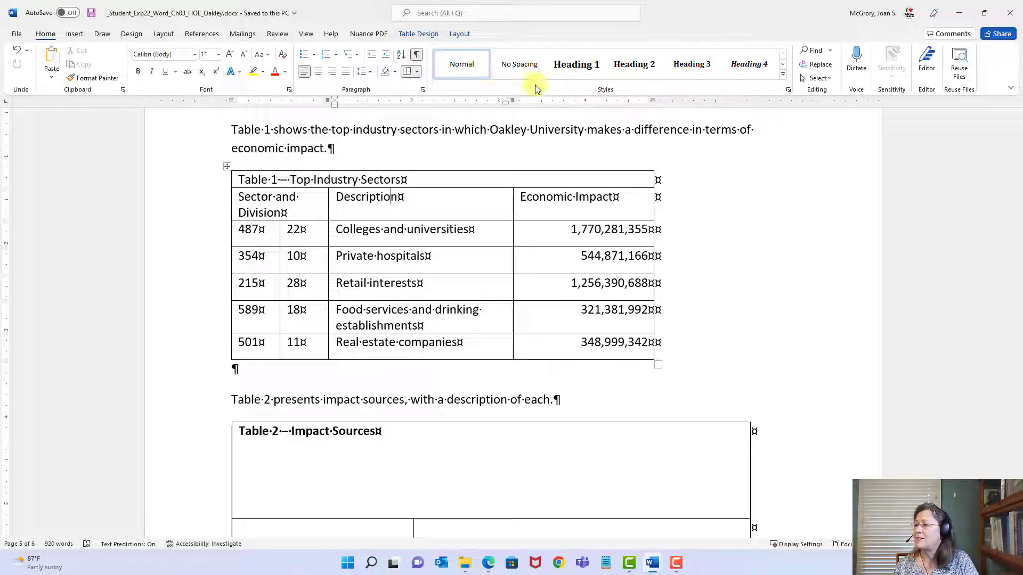
left_click(428, 35)
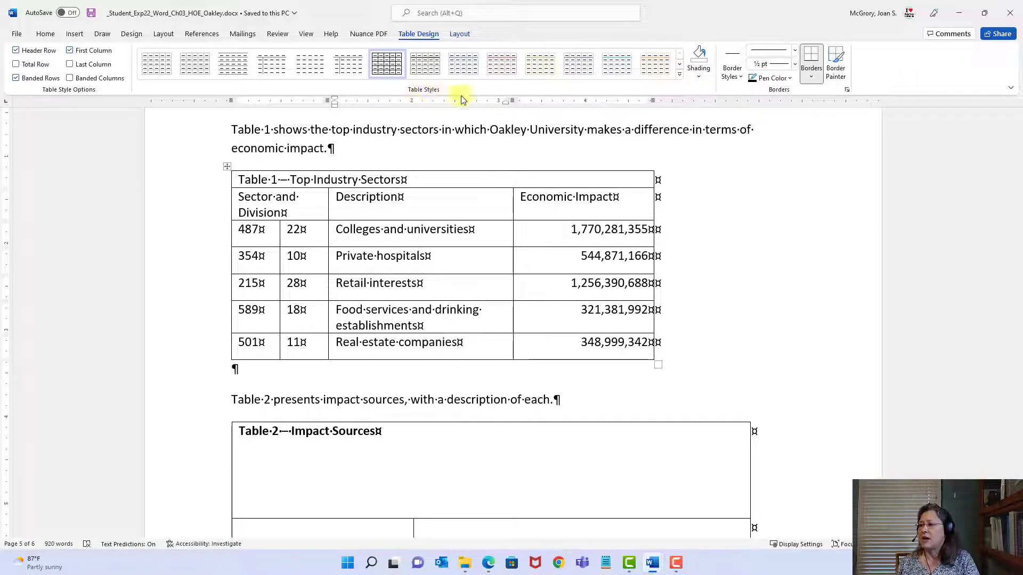
left_click(680, 78)
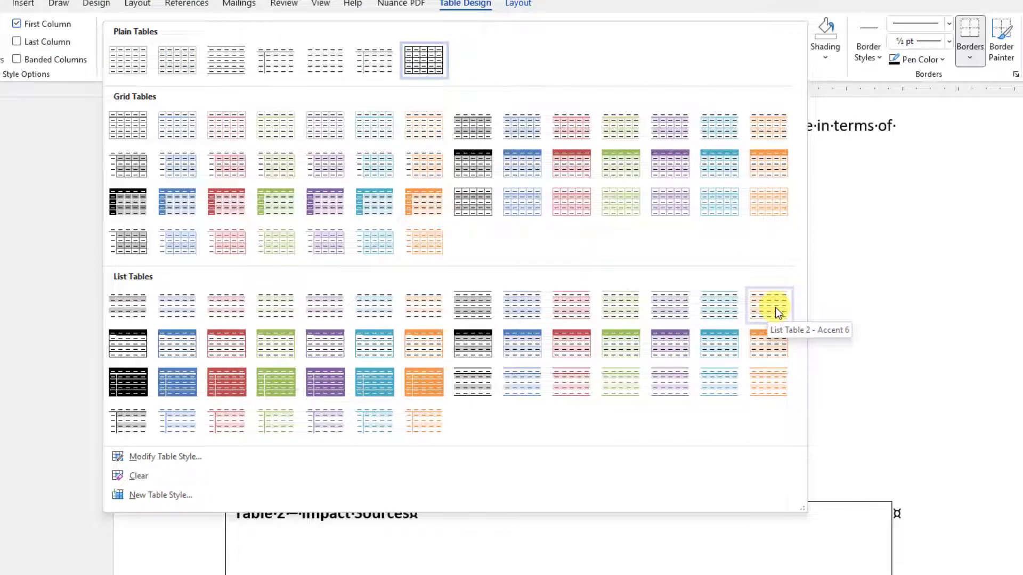
left_click(775, 308)
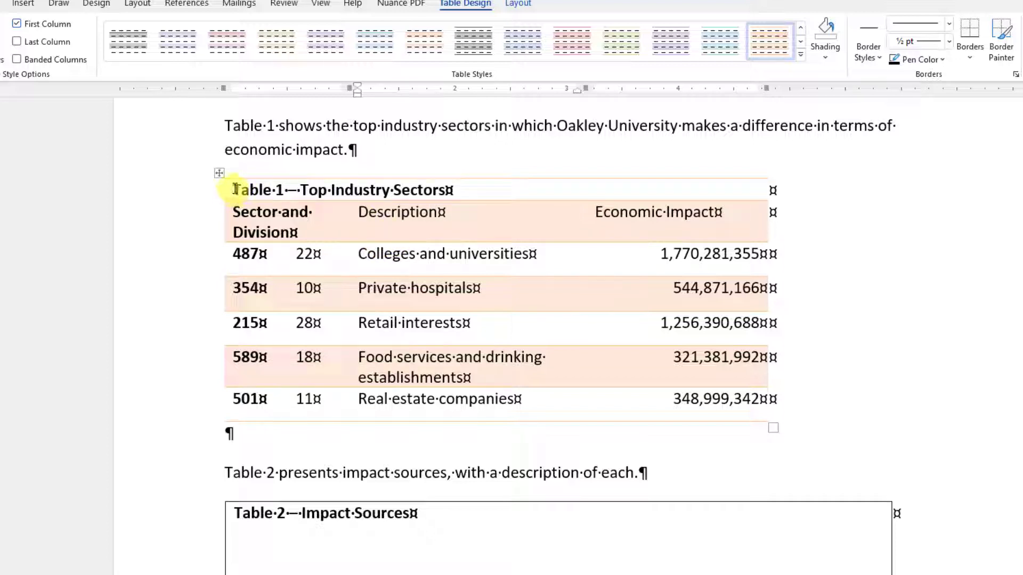
- Bold the first two rows of Table 1 and save the document
left_click_drag(234, 191, 714, 212)
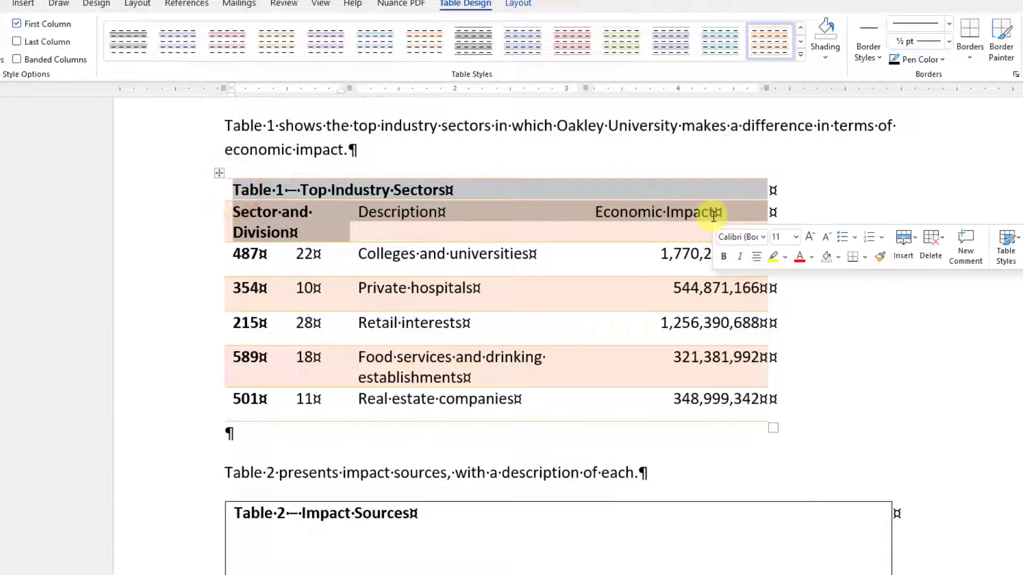
left_click(723, 256)
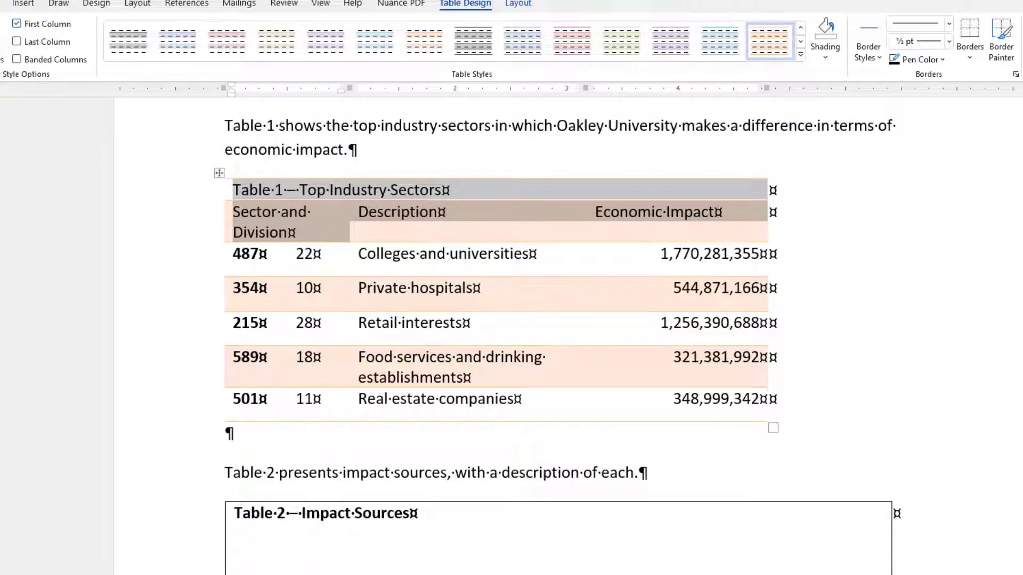
left_click(3, 5)
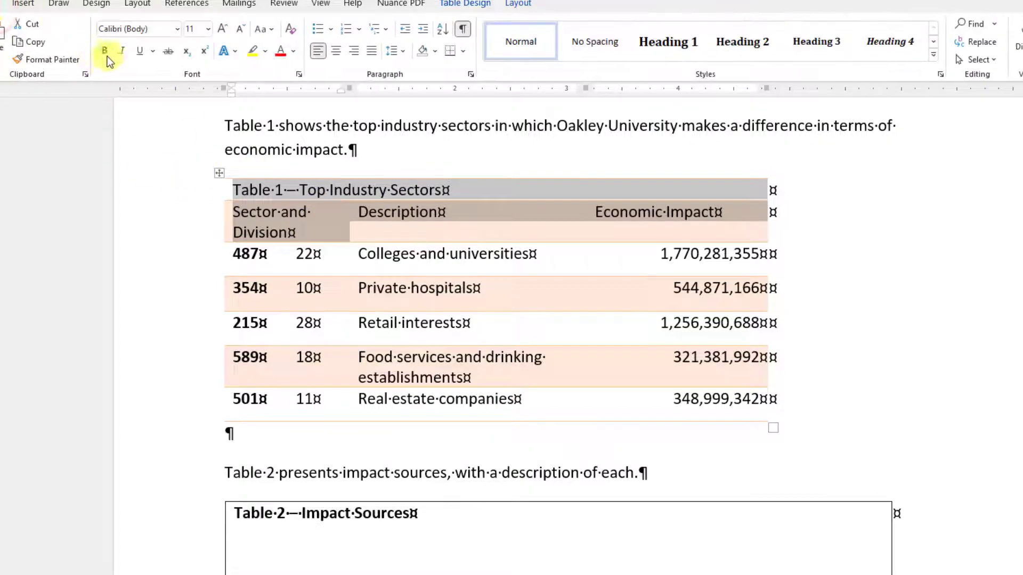
left_click(105, 51)
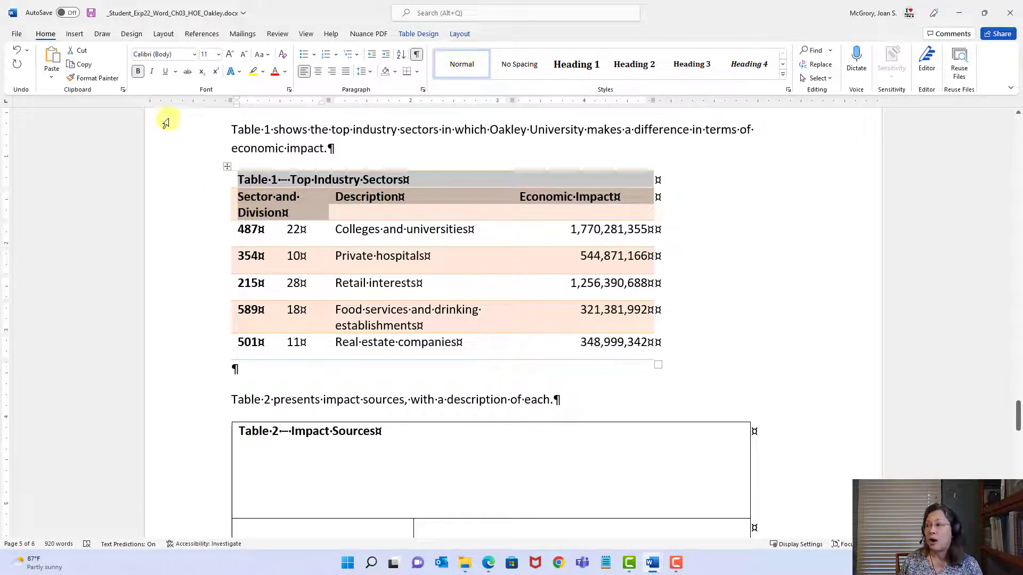
left_click(92, 12)
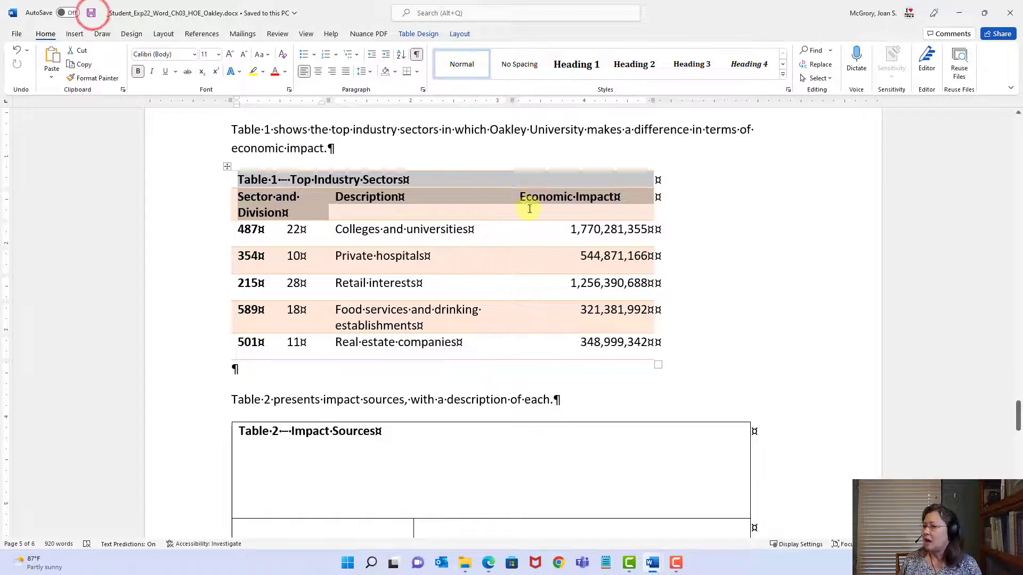
- Center Table 2 horizontally on the page through its Table Properties
scroll(578, 340, "down", 3)
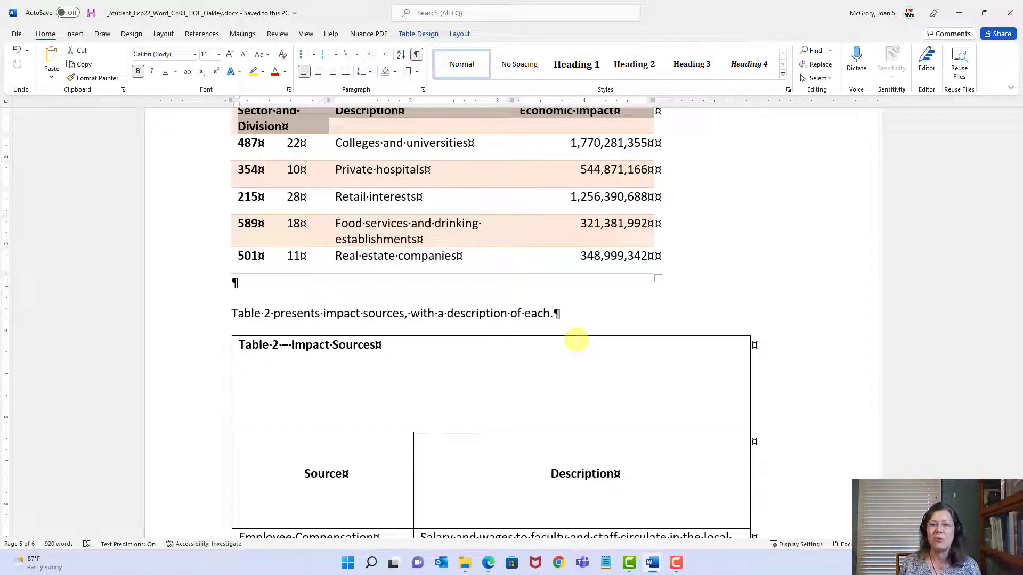
scroll(548, 357, "down", 3)
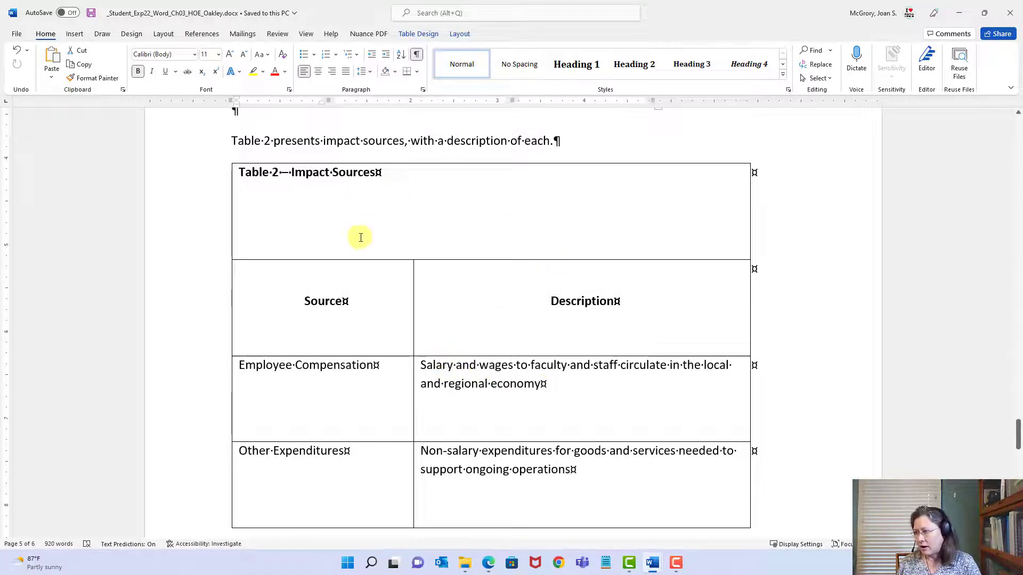
right_click(358, 364)
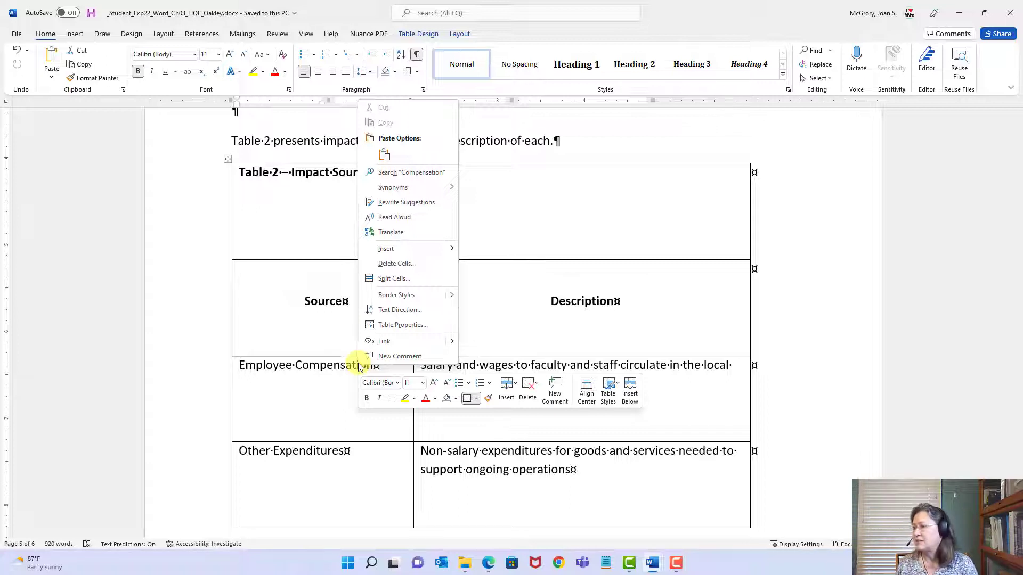
left_click(413, 329)
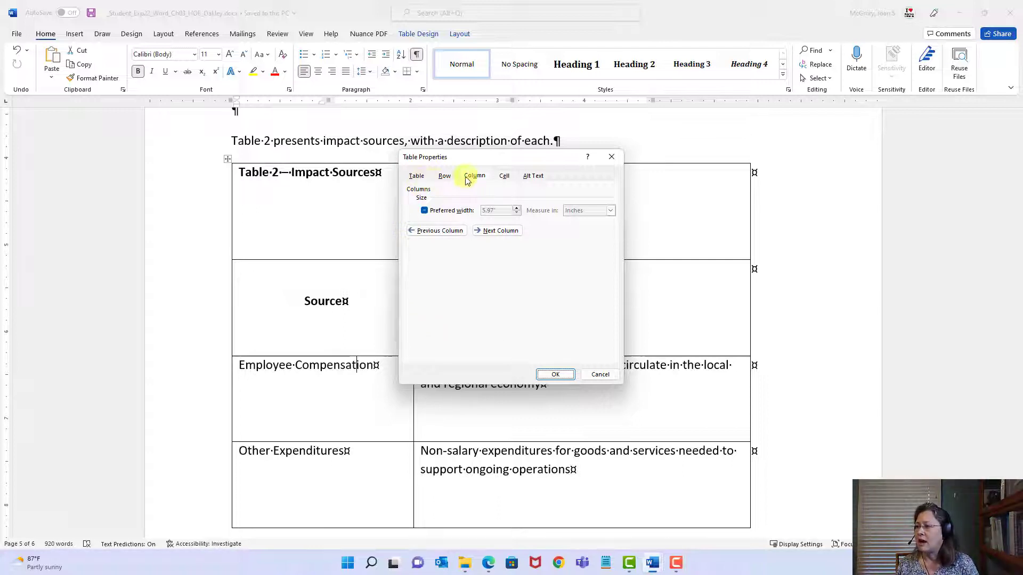
left_click(416, 177)
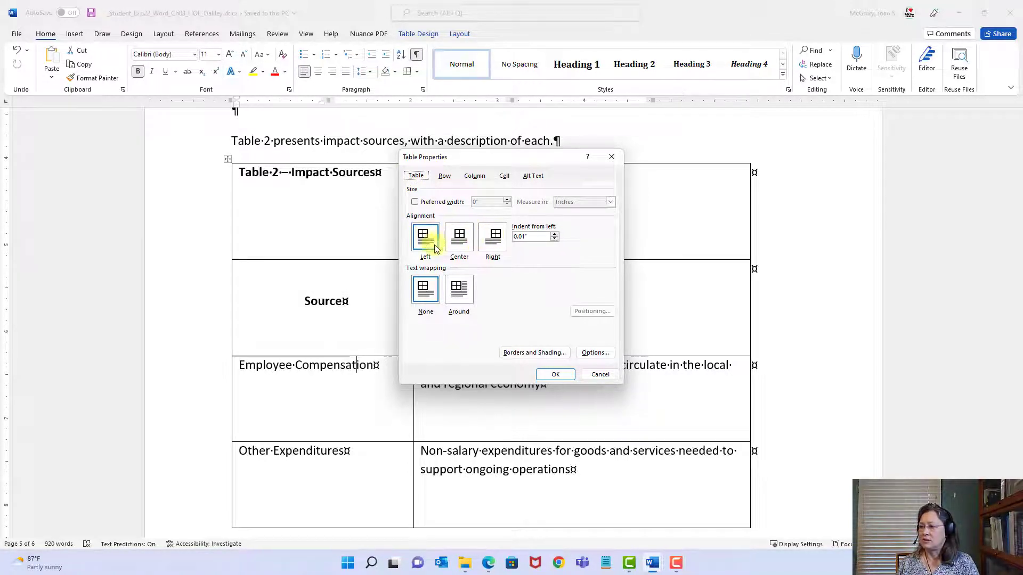
left_click(461, 245)
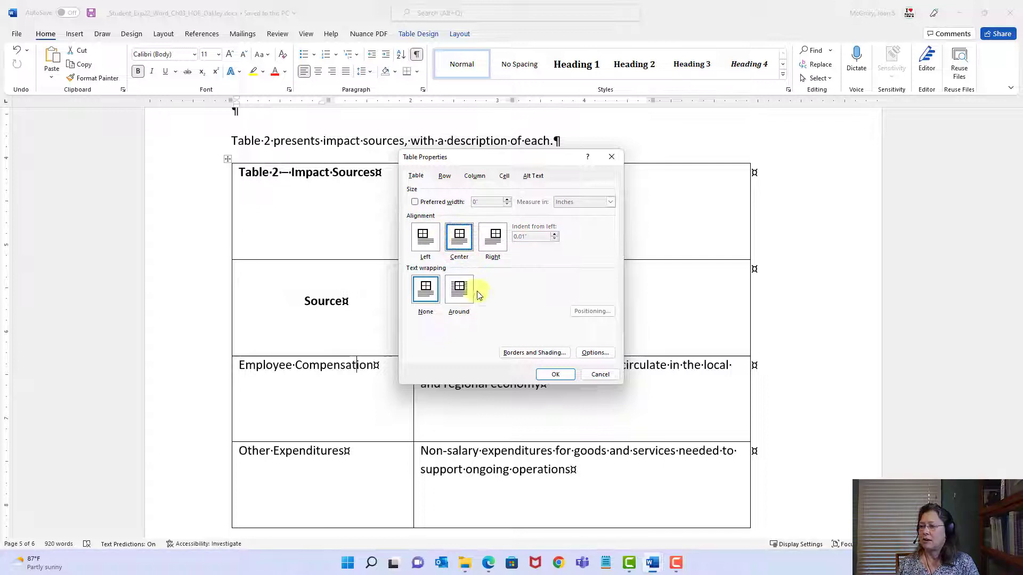
left_click(558, 375)
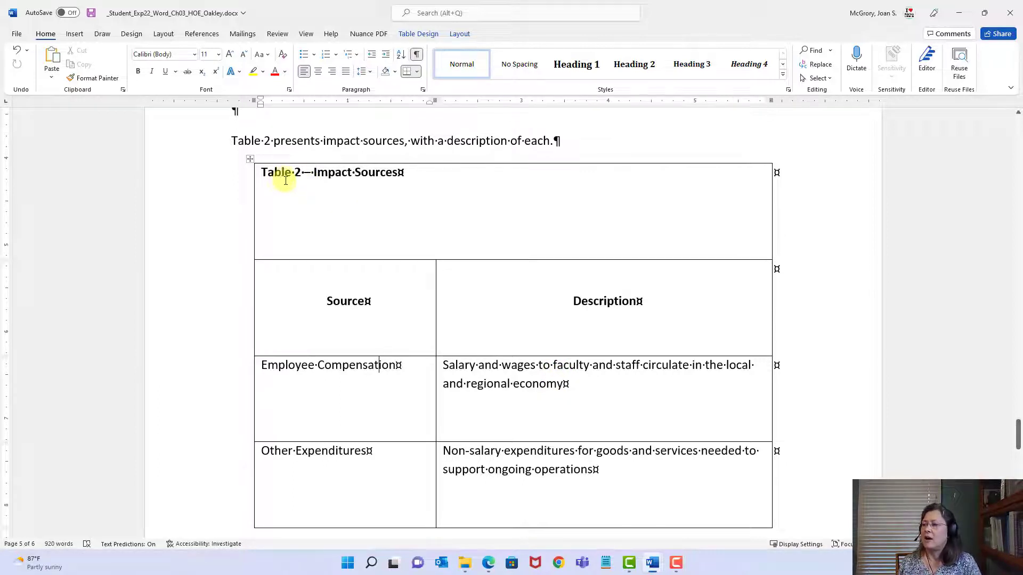
- Select the whole of Table 2, check its alignment in Table Properties, and save the document
left_click(352, 301)
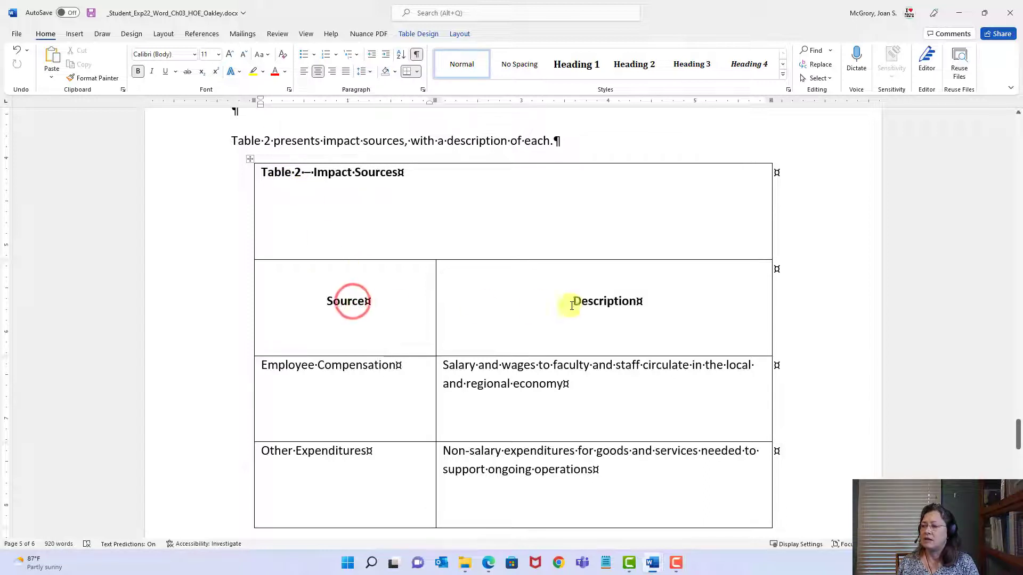
left_click(600, 302)
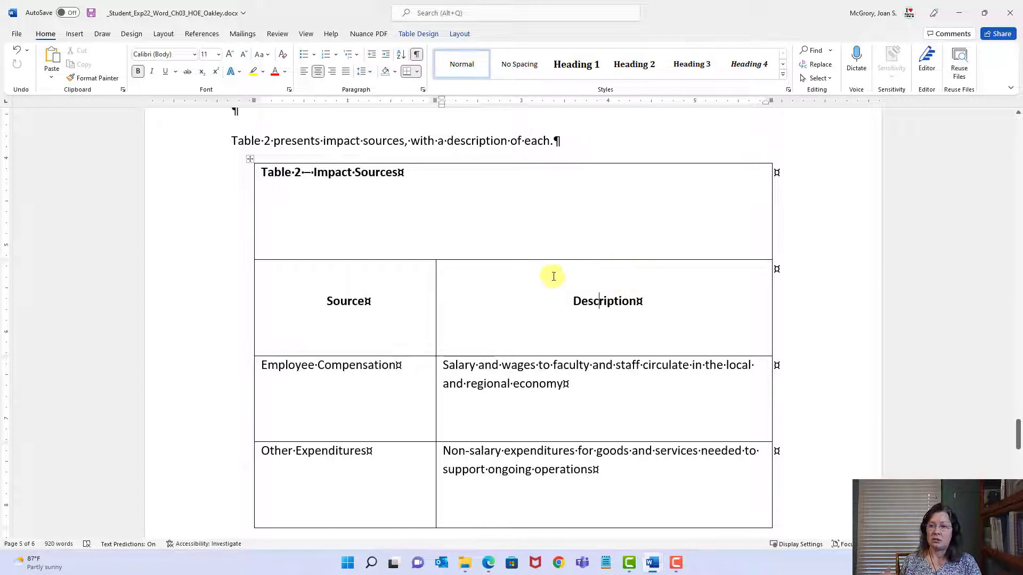
left_click_drag(338, 366, 549, 368)
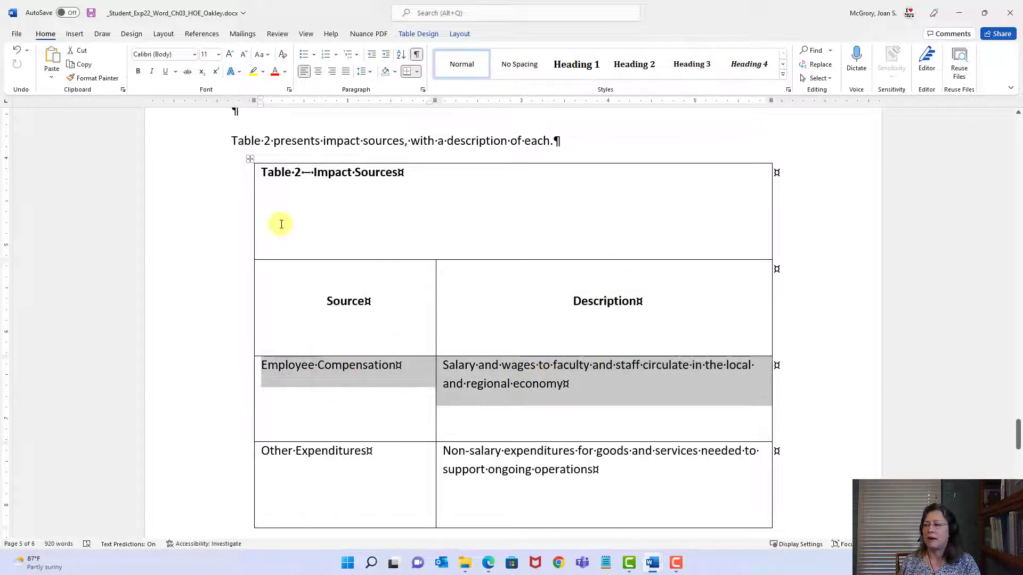
left_click(255, 167)
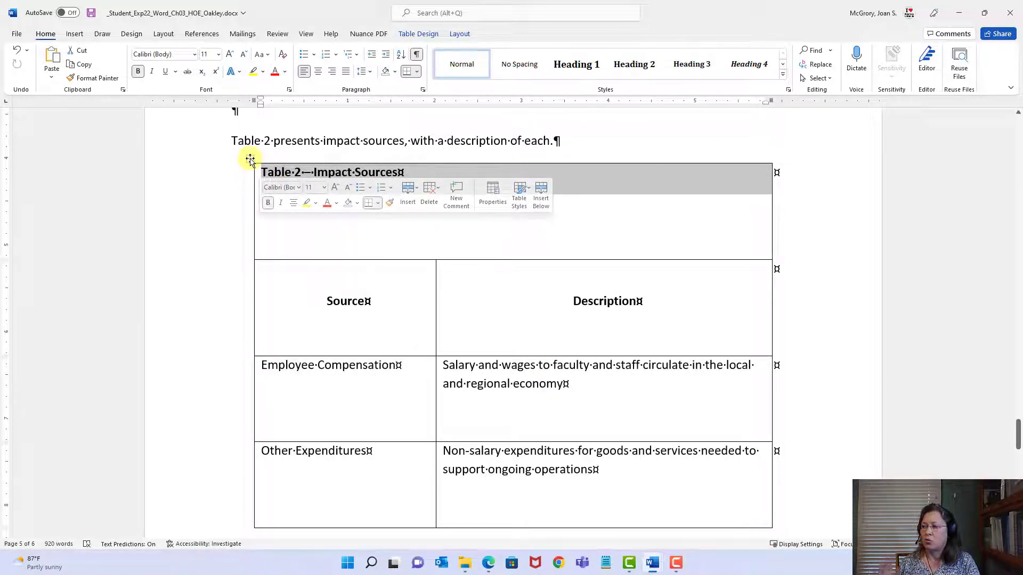
left_click(249, 159)
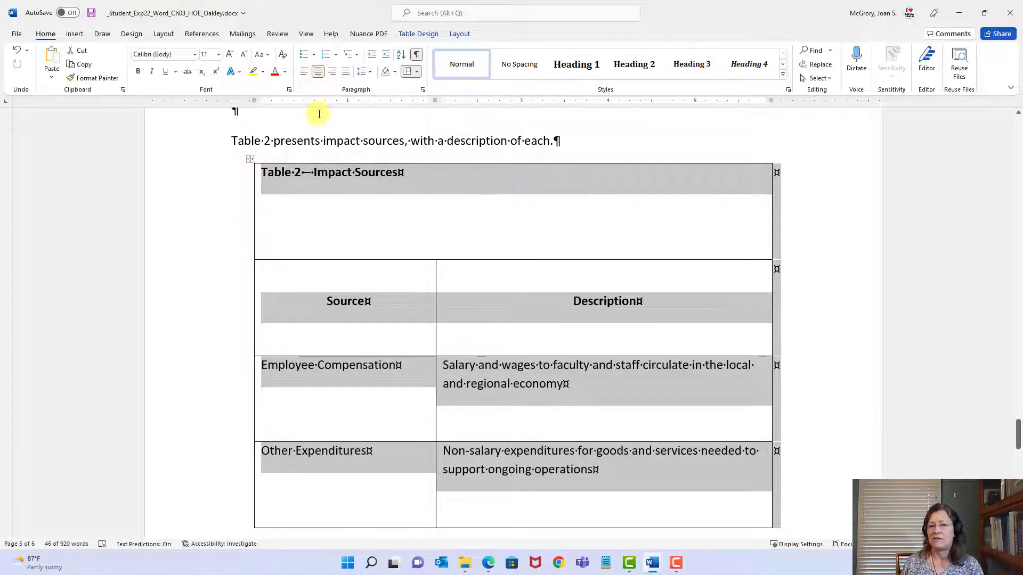
right_click(341, 174)
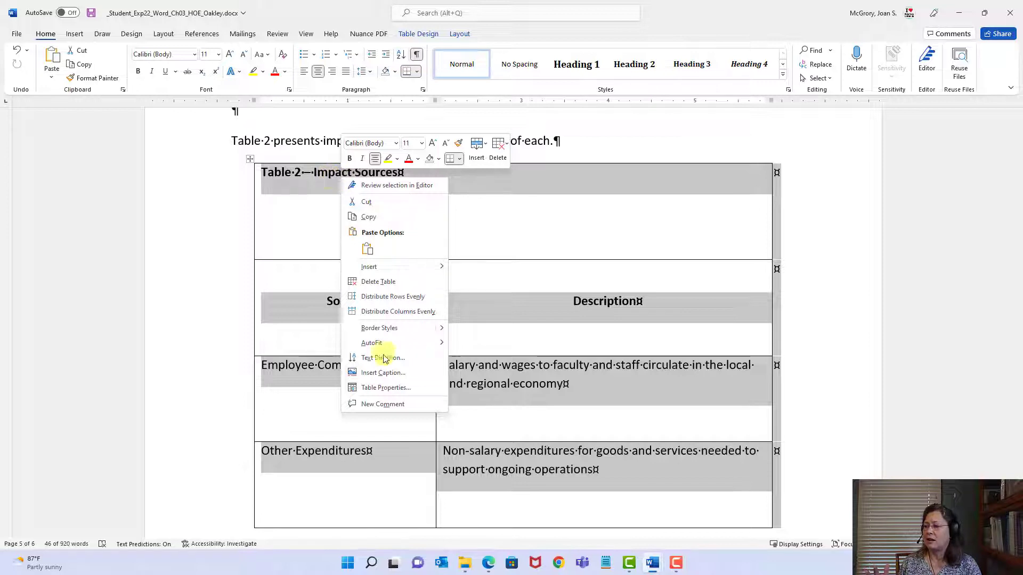
left_click(379, 388)
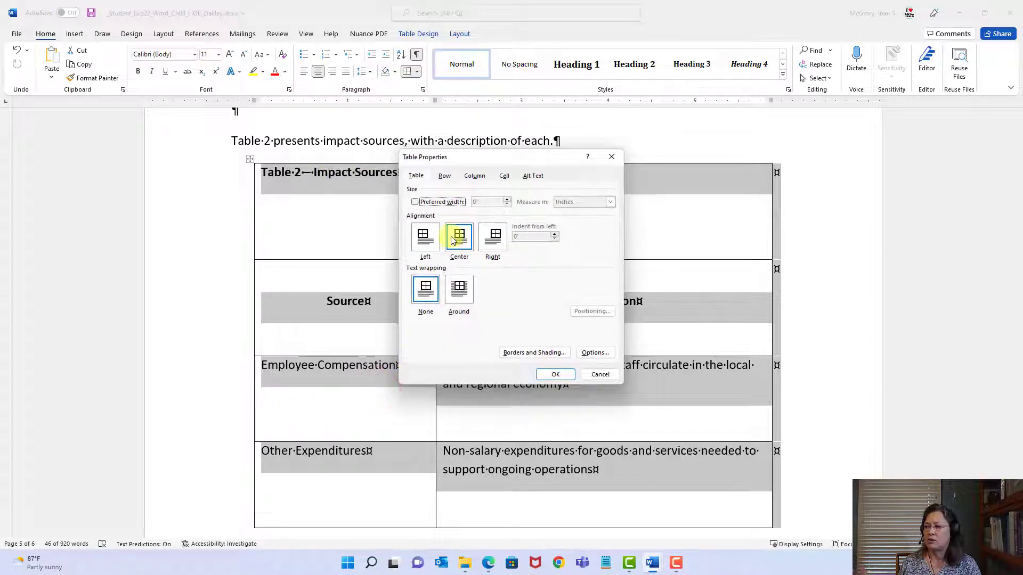
left_click(555, 374)
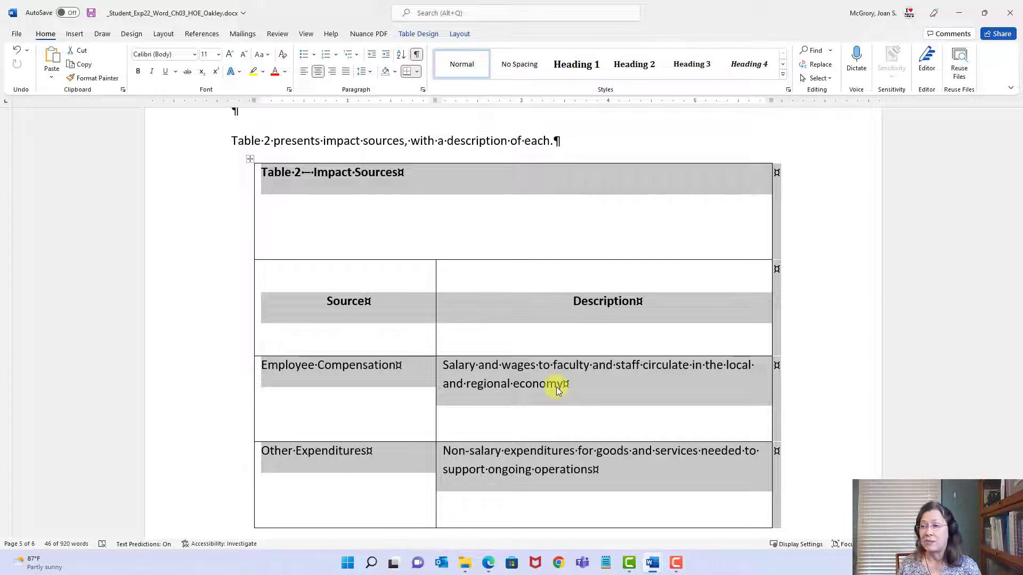
left_click(91, 14)
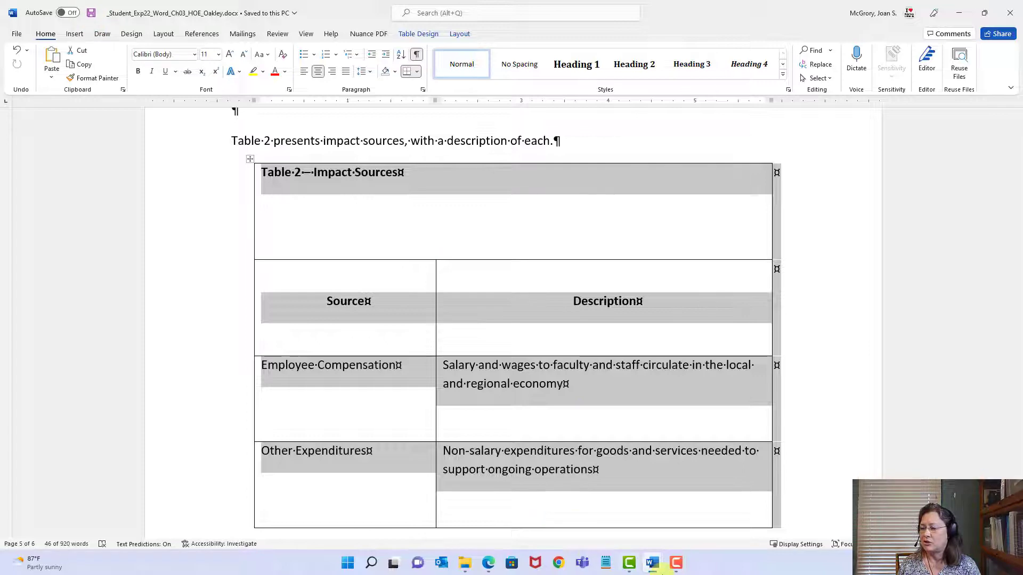
- Read step 15 in the instructions document about Table 1's heading alignment and centering, and return to the student document
mouse_move(652, 562)
left_click(601, 512)
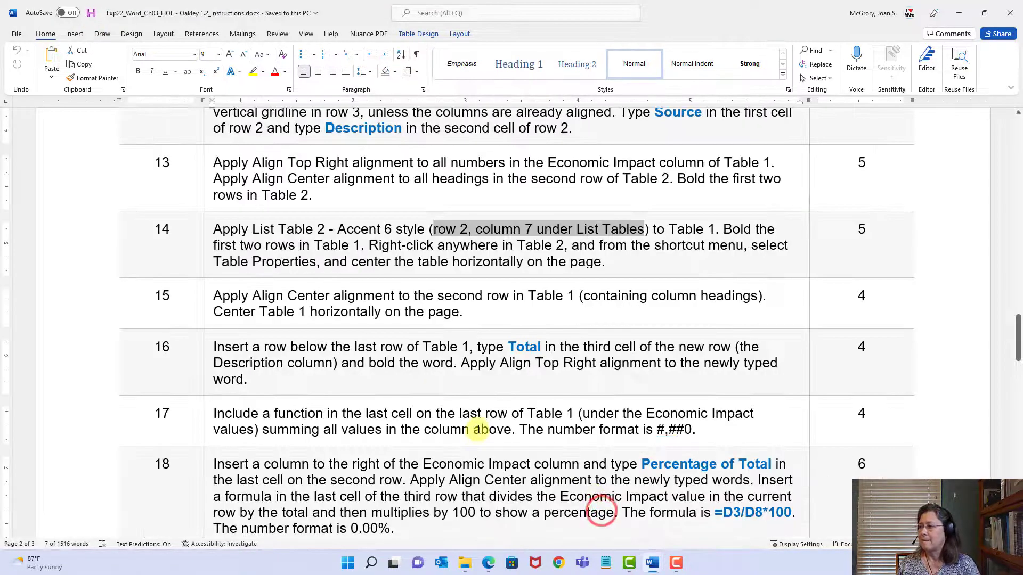
left_click(404, 313)
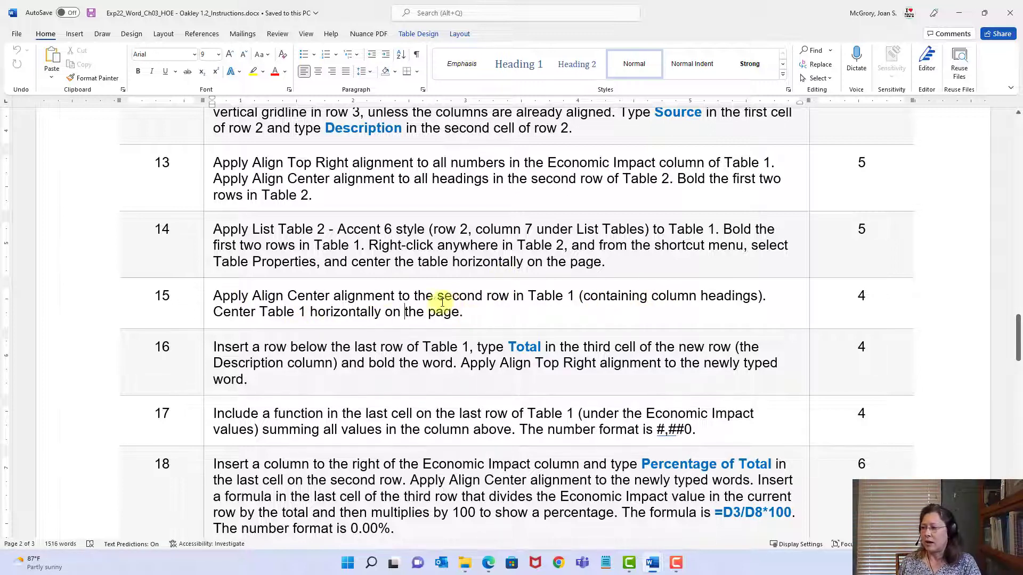
left_click_drag(436, 300, 552, 299)
left_click(654, 562)
left_click(691, 538)
- Apply Align Center cell alignment to the column headings in Table 1's second row
scroll(480, 379, "up", 5)
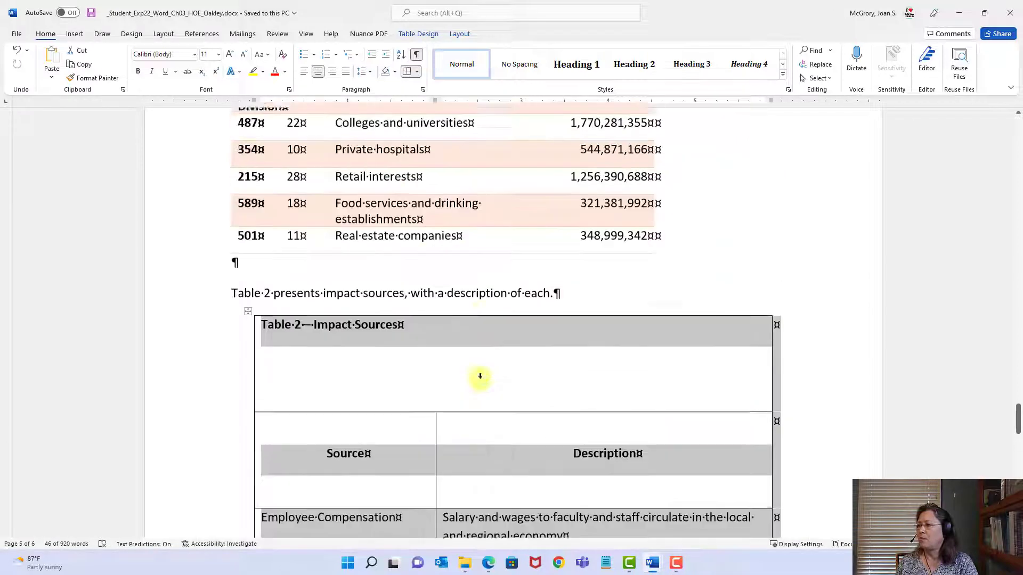
left_click(341, 300)
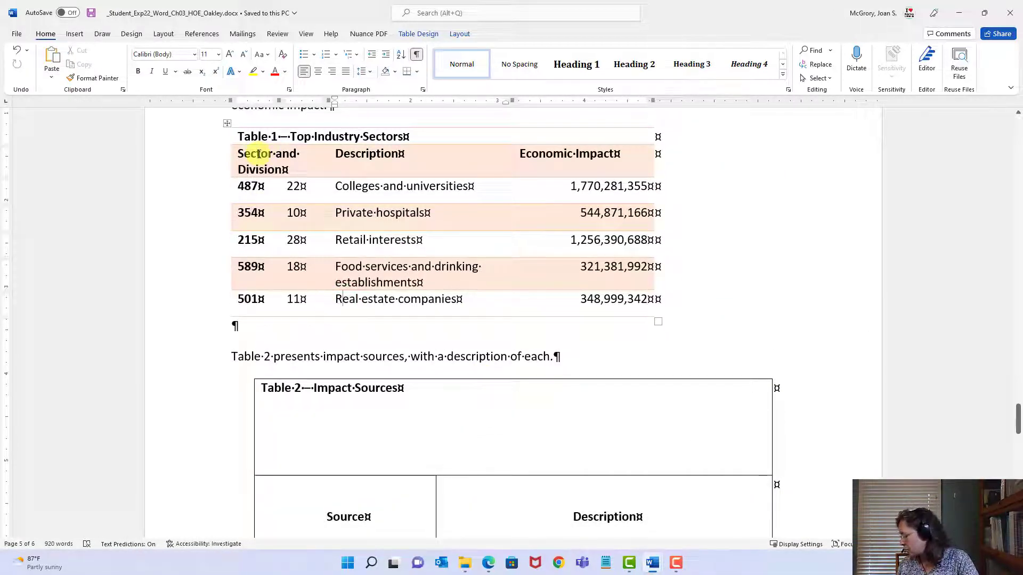
left_click_drag(258, 154, 584, 161)
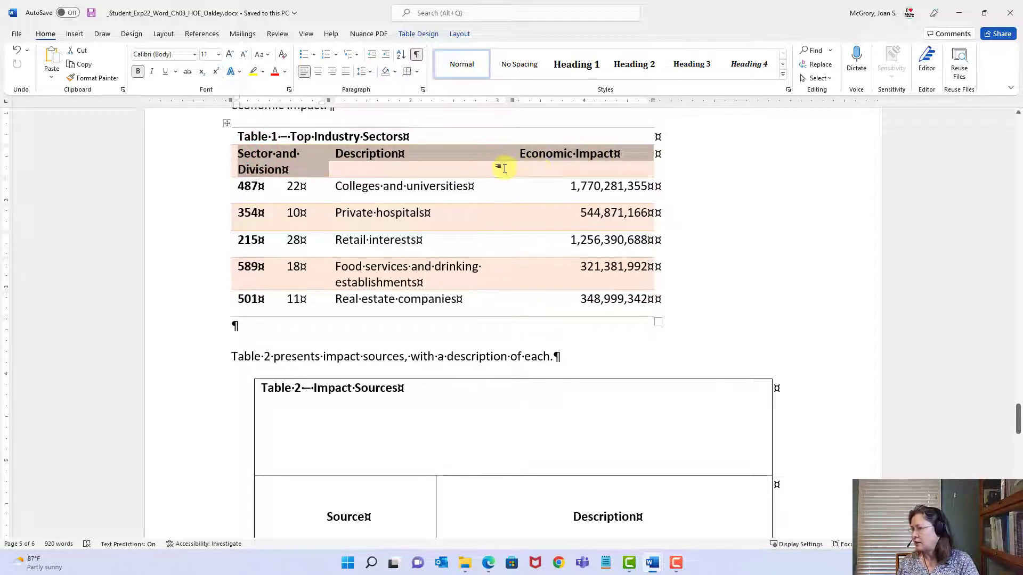
left_click(462, 35)
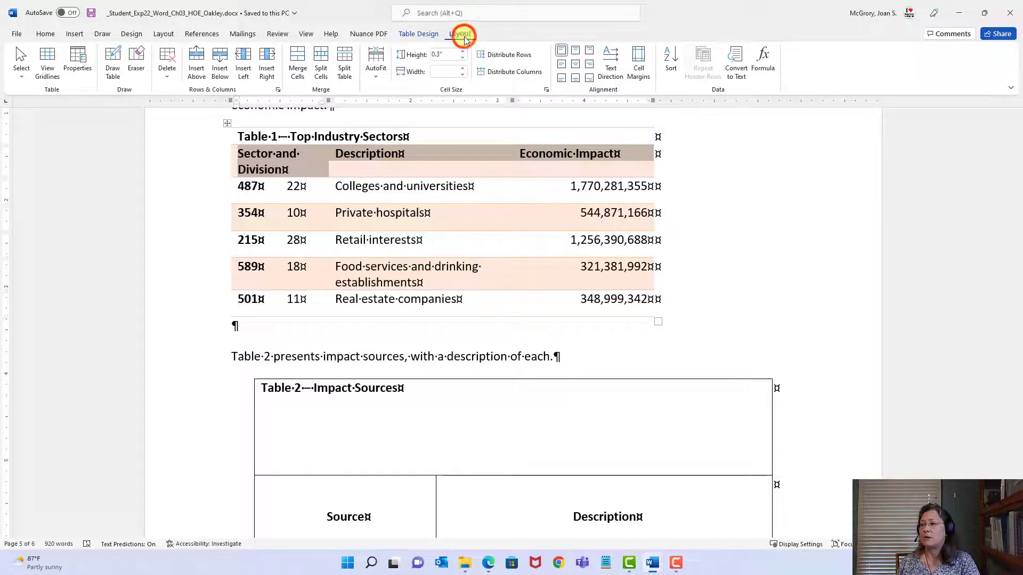
left_click(575, 69)
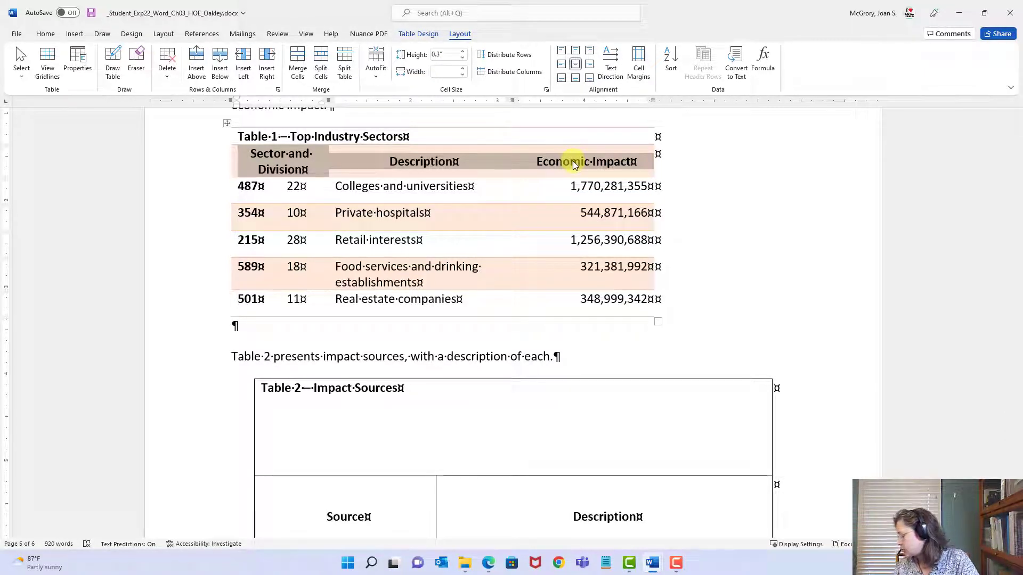
left_click(423, 161)
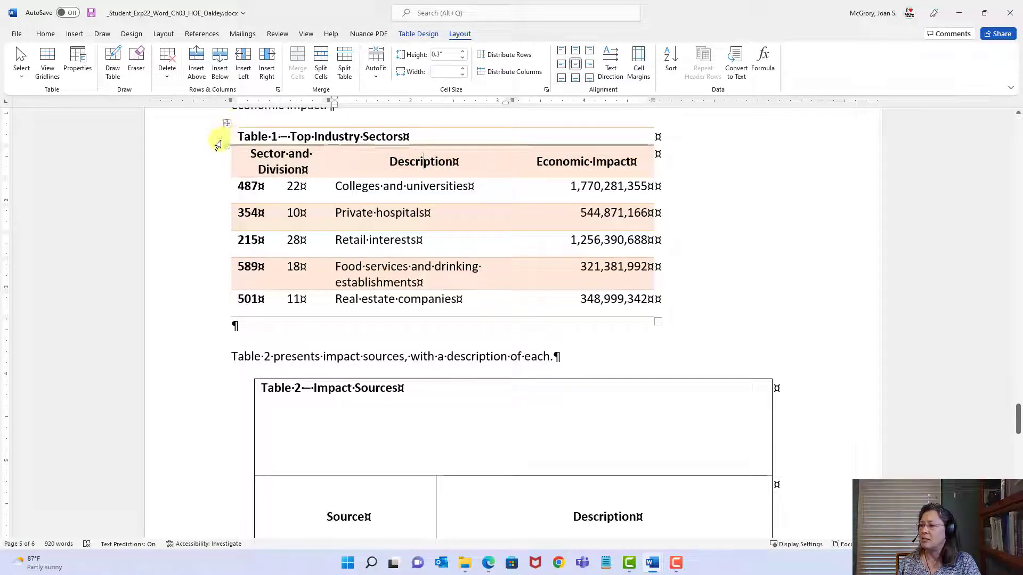
- Center the whole of Table 1 horizontally on the page, save the document and deselect the table
left_click(228, 123)
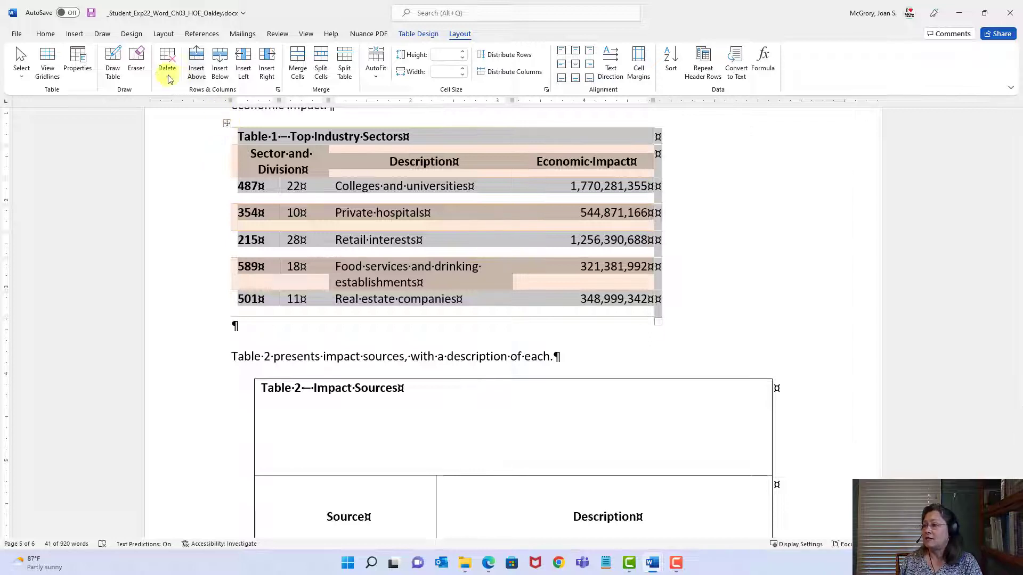
left_click(45, 35)
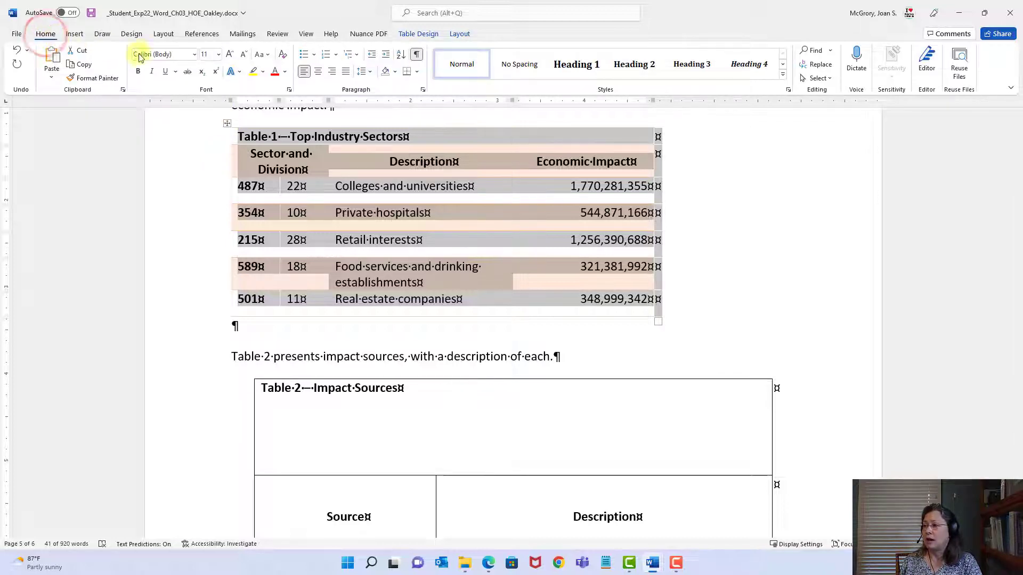
left_click(319, 73)
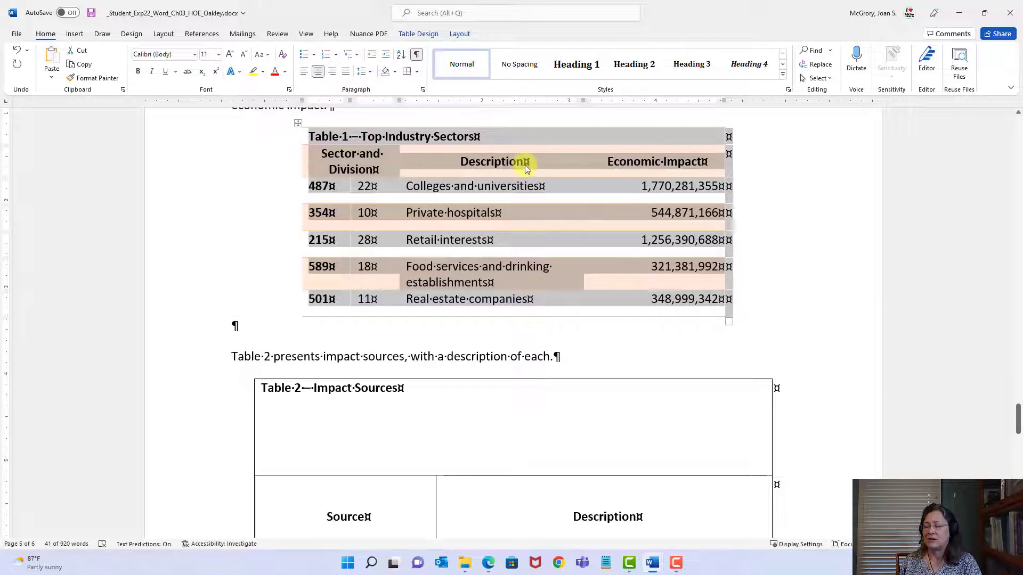
left_click(93, 16)
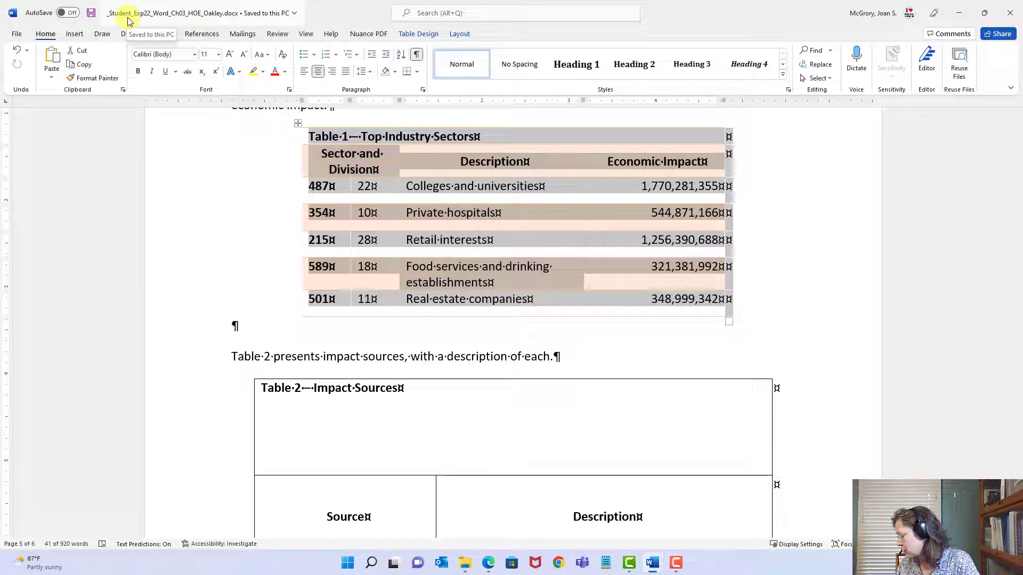
left_click(90, 14)
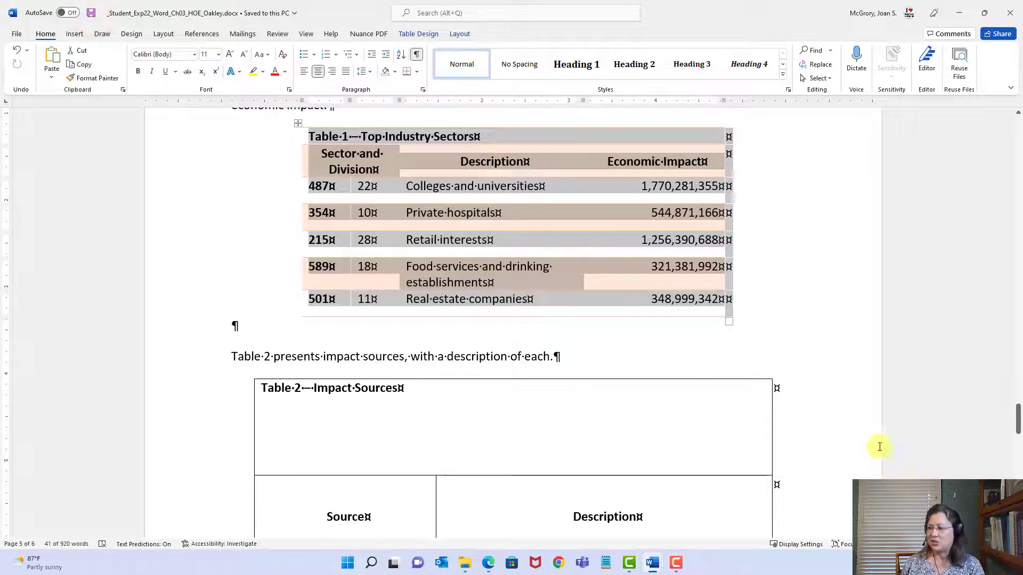
left_click(611, 335)
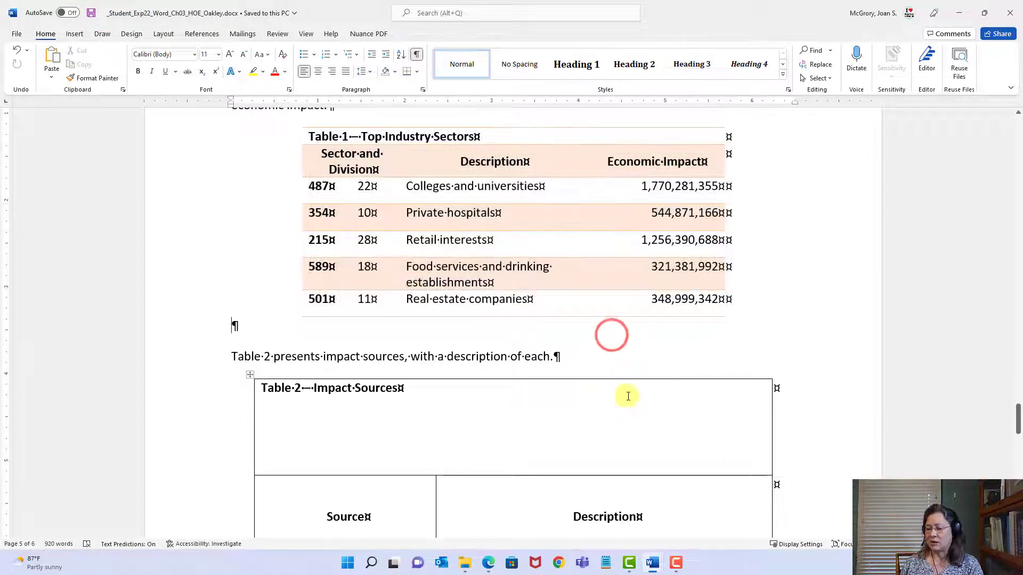
- Read step 16 in the instructions document about adding a Total row to Table 1, and return to the student document
mouse_move(652, 563)
left_click(600, 513)
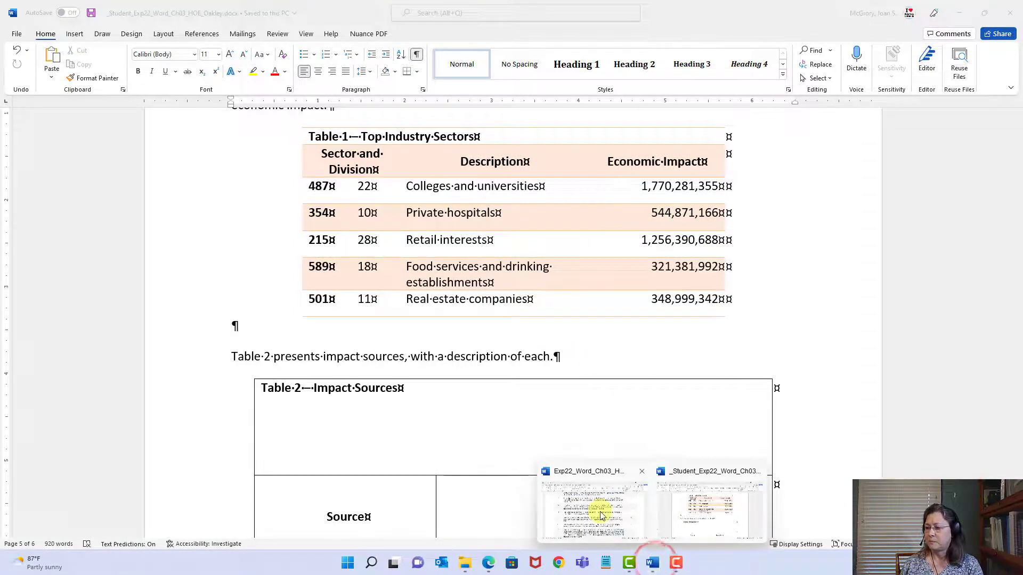
left_click(348, 358)
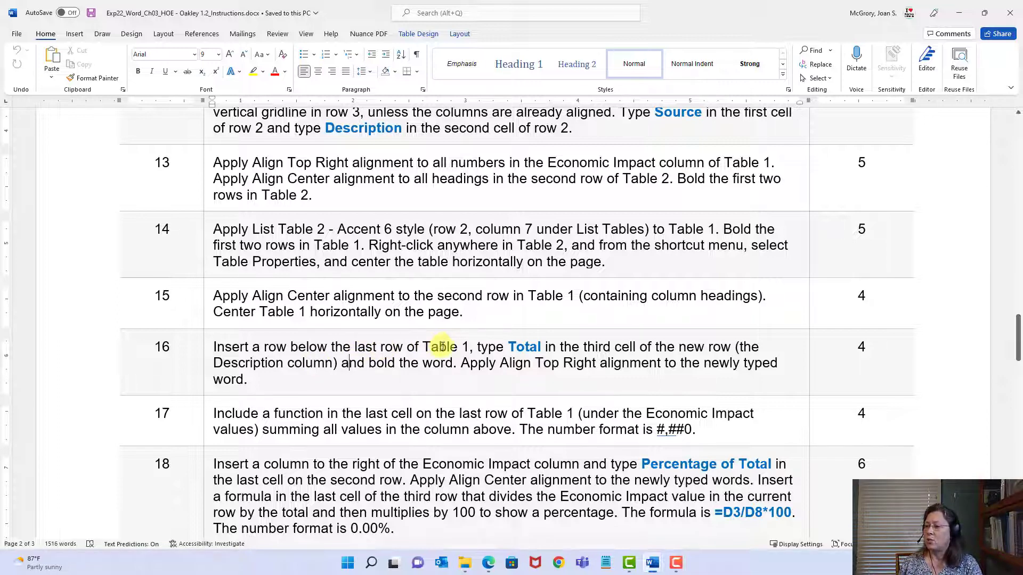
scroll(442, 347, "down", 1)
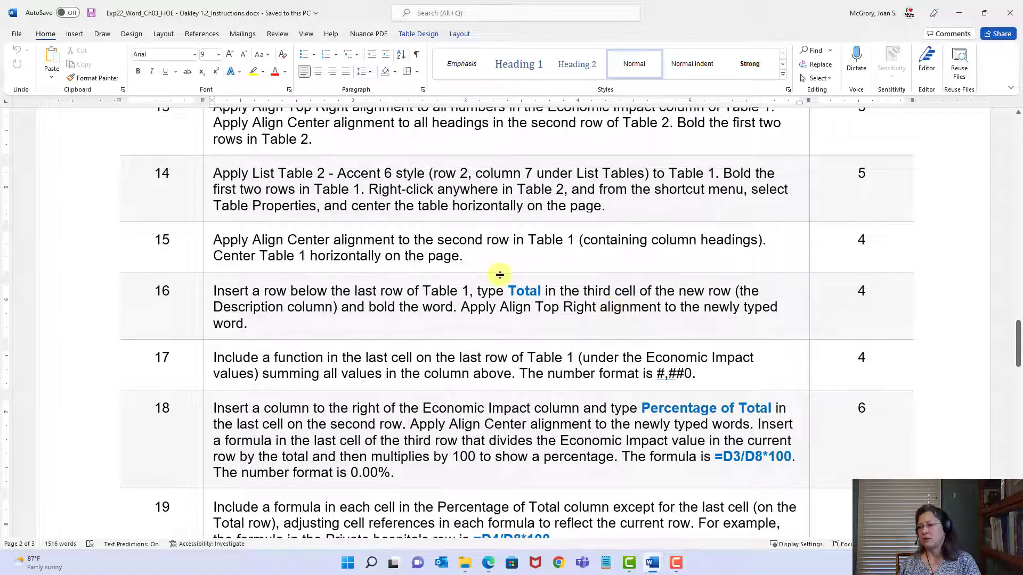
left_click(653, 564)
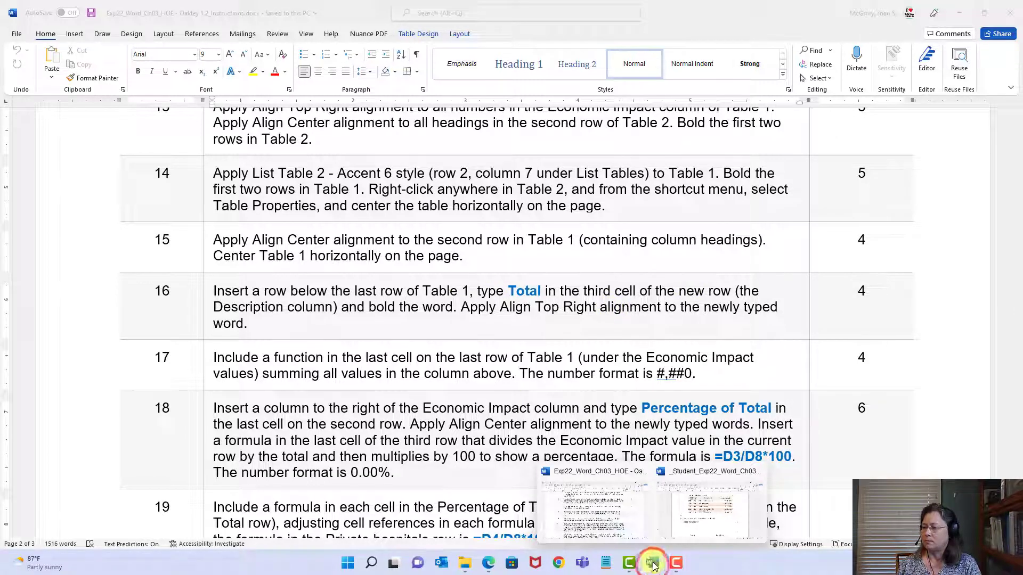
left_click(702, 515)
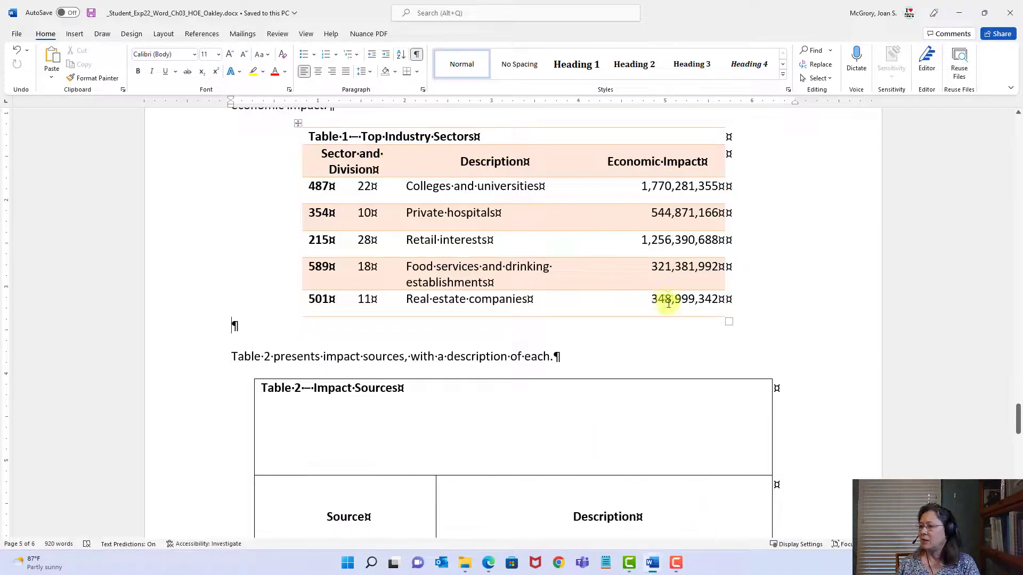
- Insert a row below the last row of Table 1 and enter Total in its third cell, under Description
left_click(718, 299)
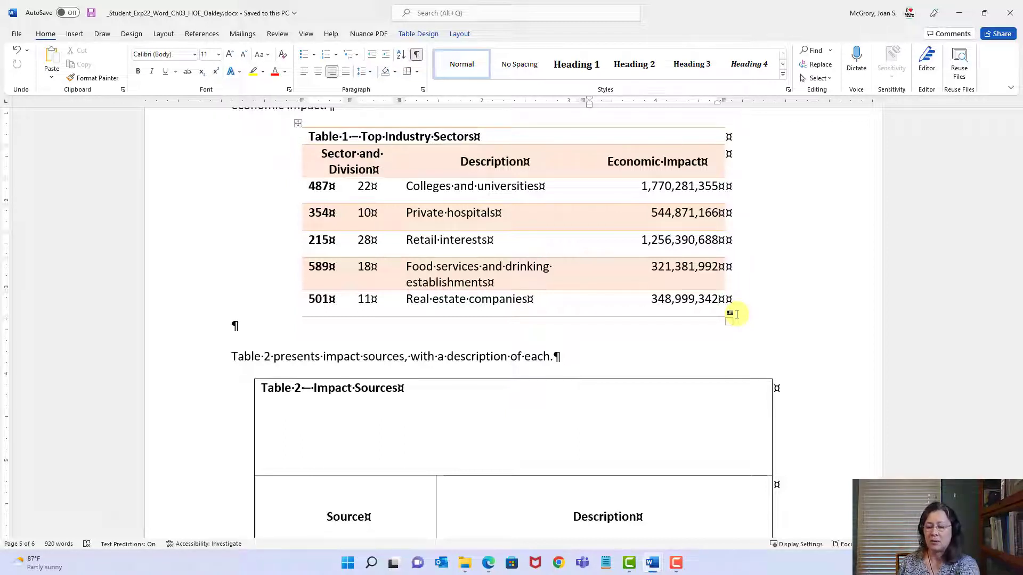
key("Tab")
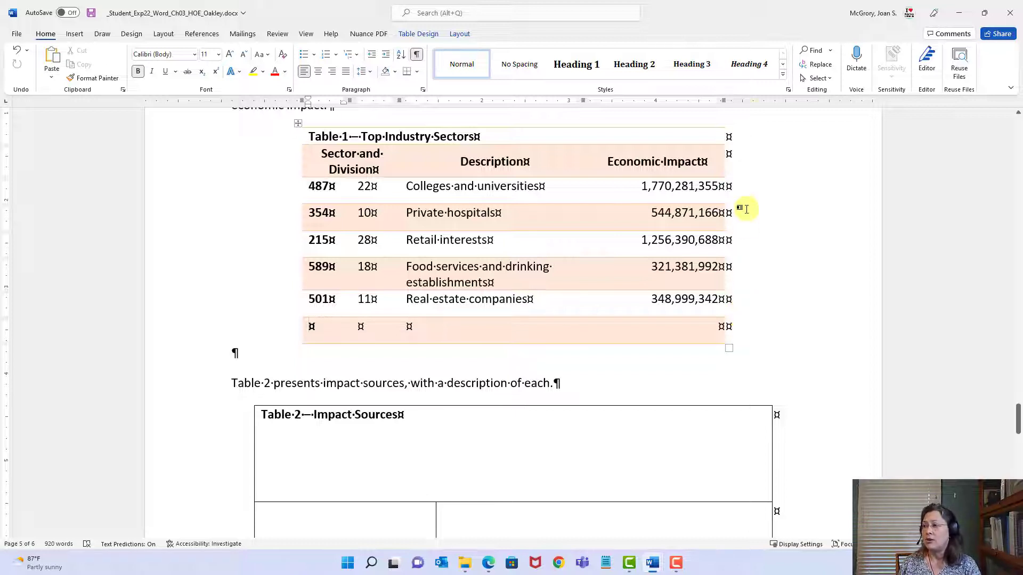
left_click(459, 33)
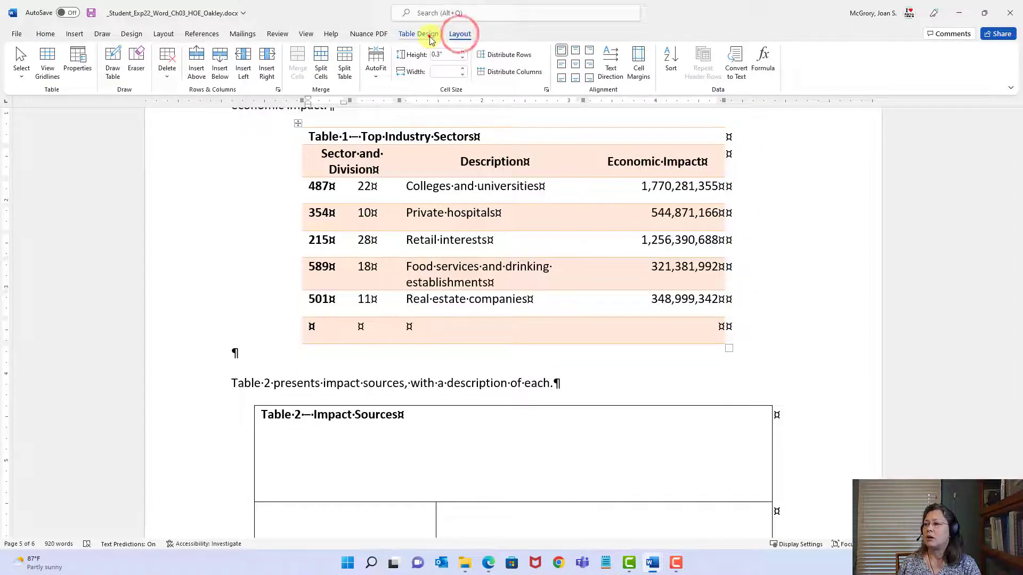
left_click(429, 34)
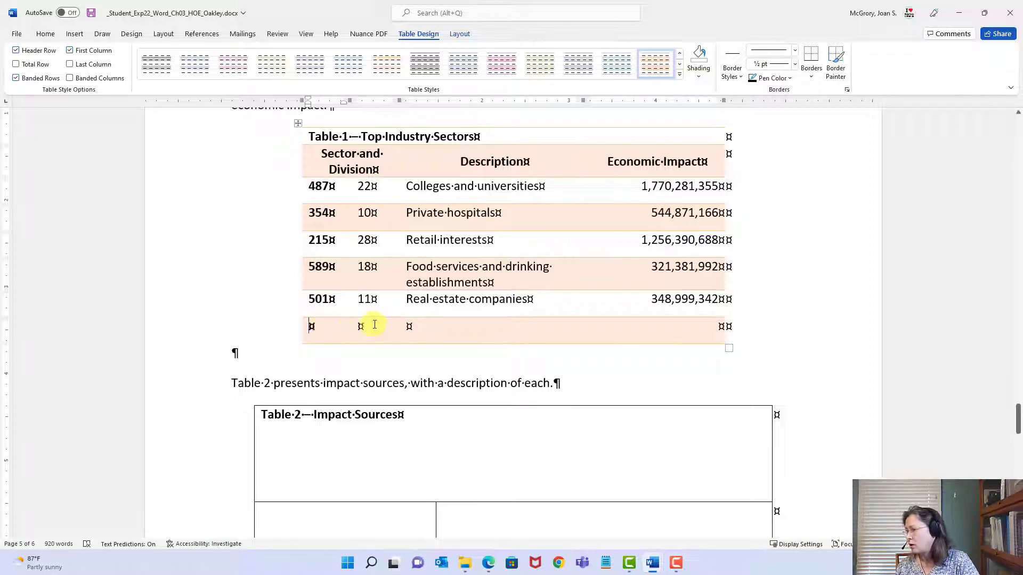
left_click(437, 329)
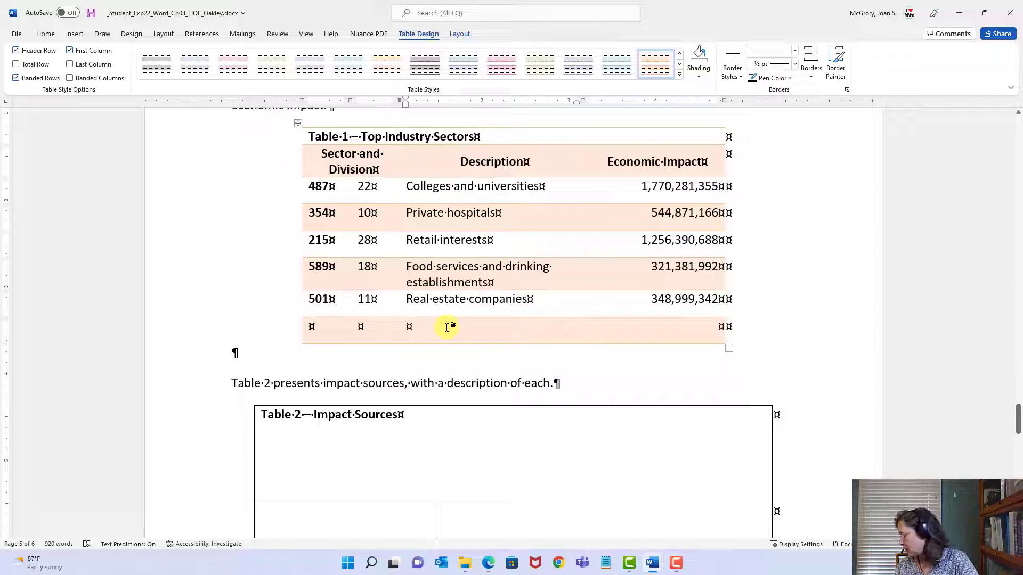
type("Total")
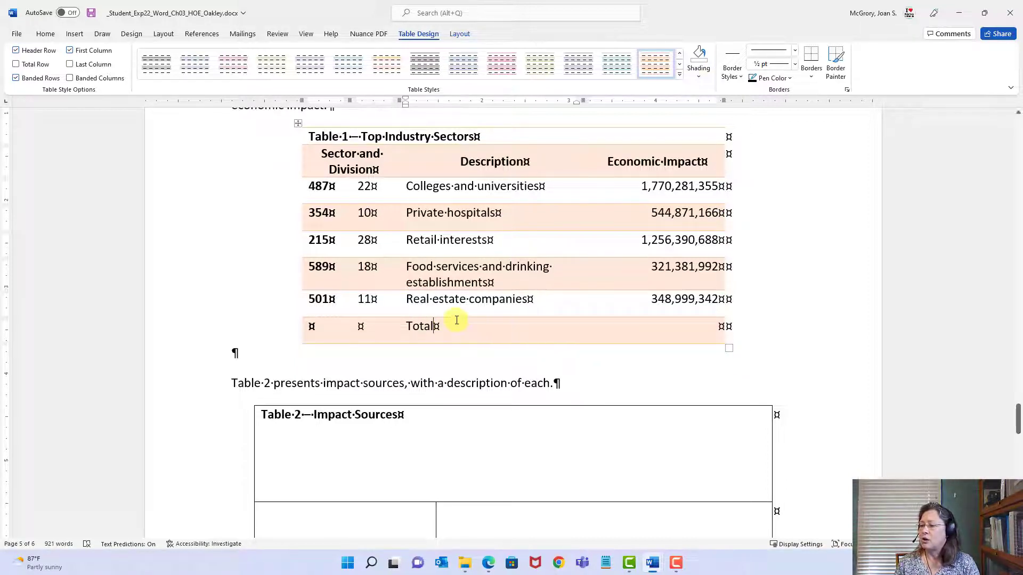
- Bold the word Total in Table 1's last row and apply Align Top Right cell alignment to it
right_click(421, 327)
double_click(421, 327)
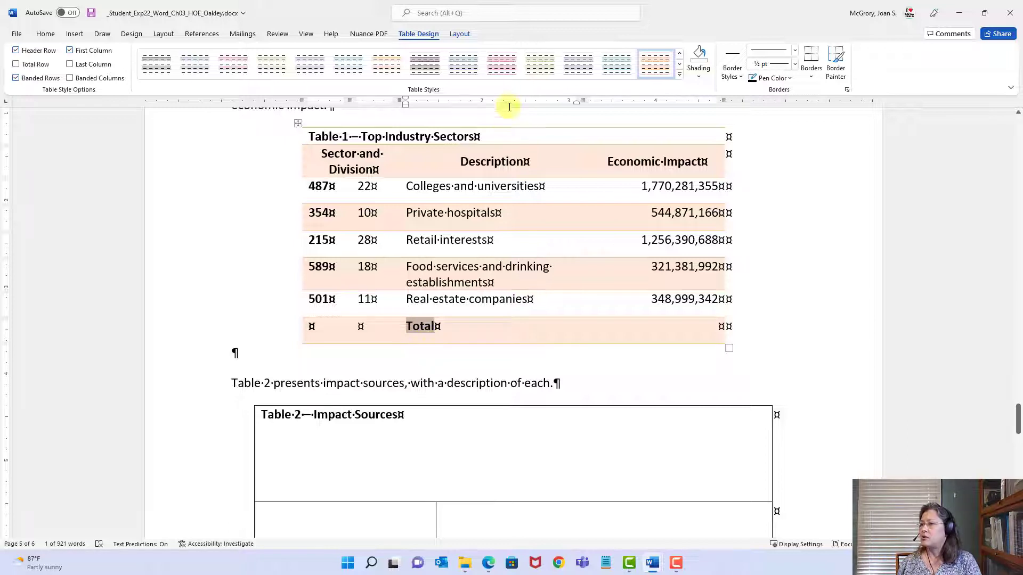
left_click(461, 35)
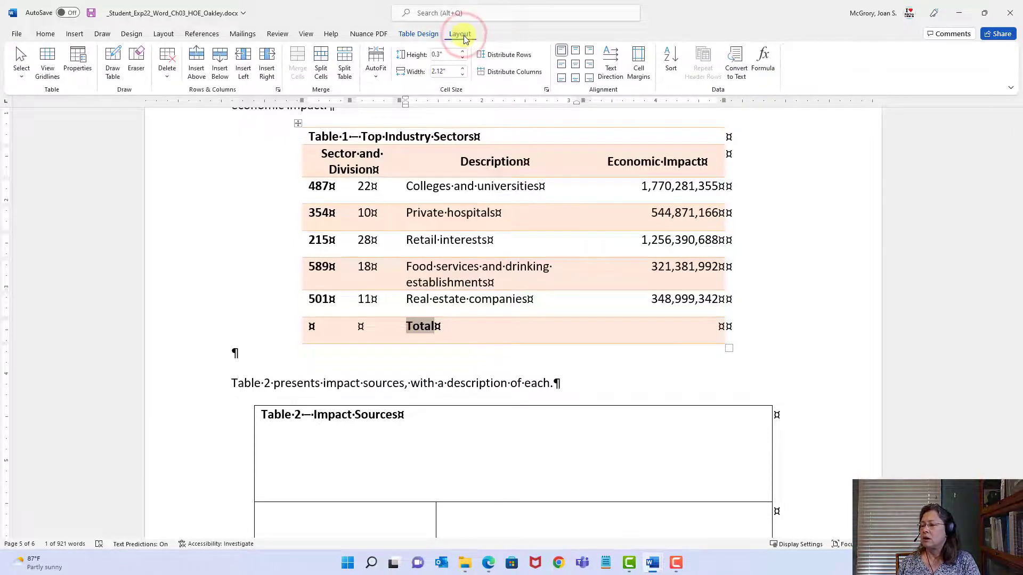
left_click(590, 54)
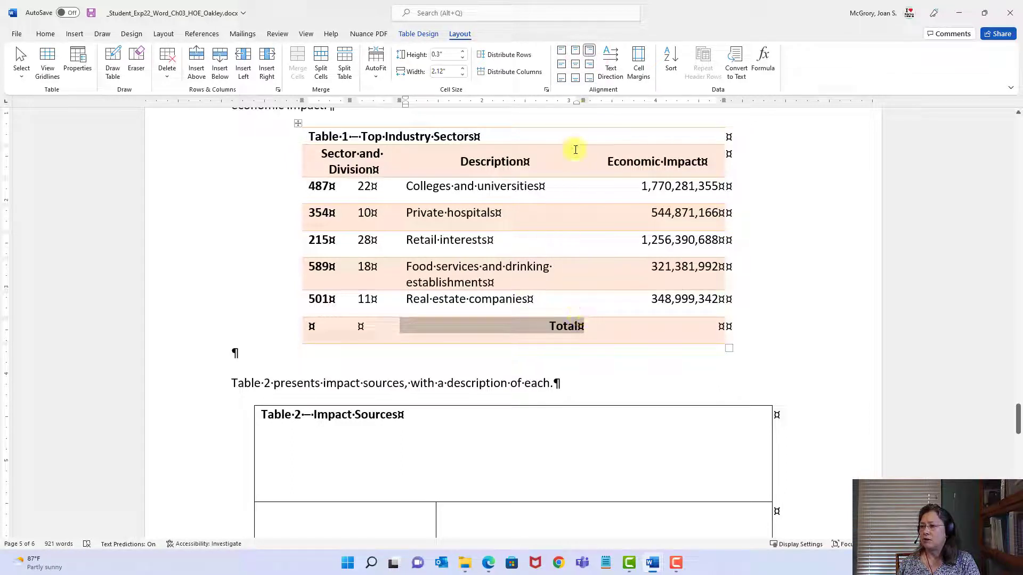
- Save the student document with the bold Total label in place in Table 1's last row
left_click(569, 328)
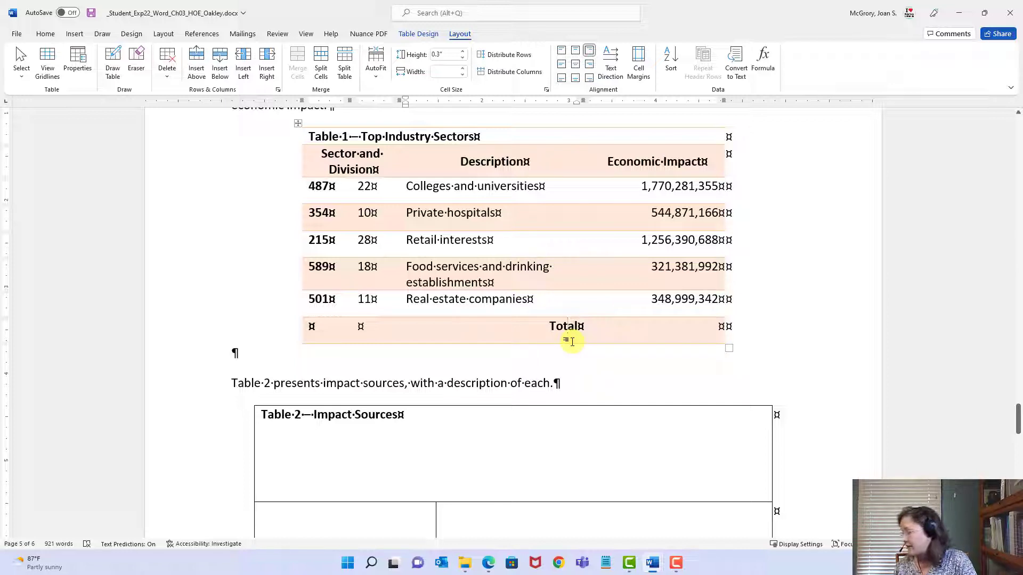
left_click(93, 14)
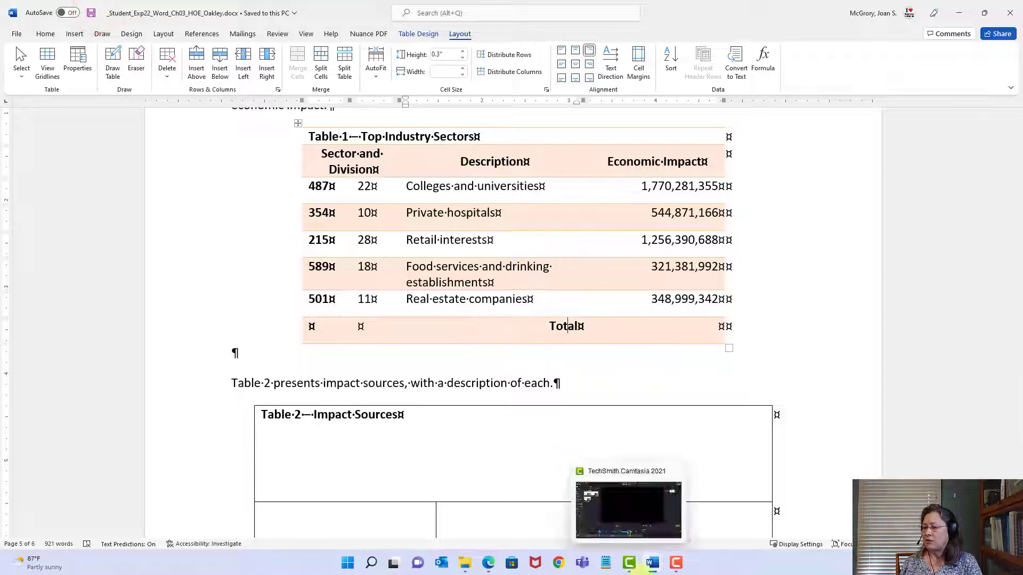
- Switch to the Oakley instructions document and review instruction 17 on the Table 1 sum function and its number format
left_click(653, 563)
left_click(596, 506)
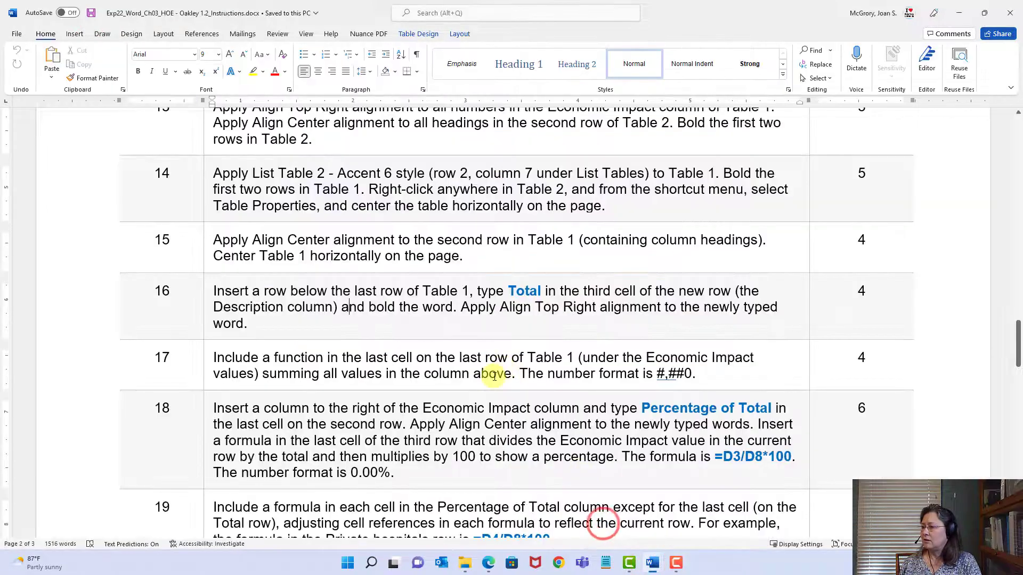
scroll(489, 378, "down", 4)
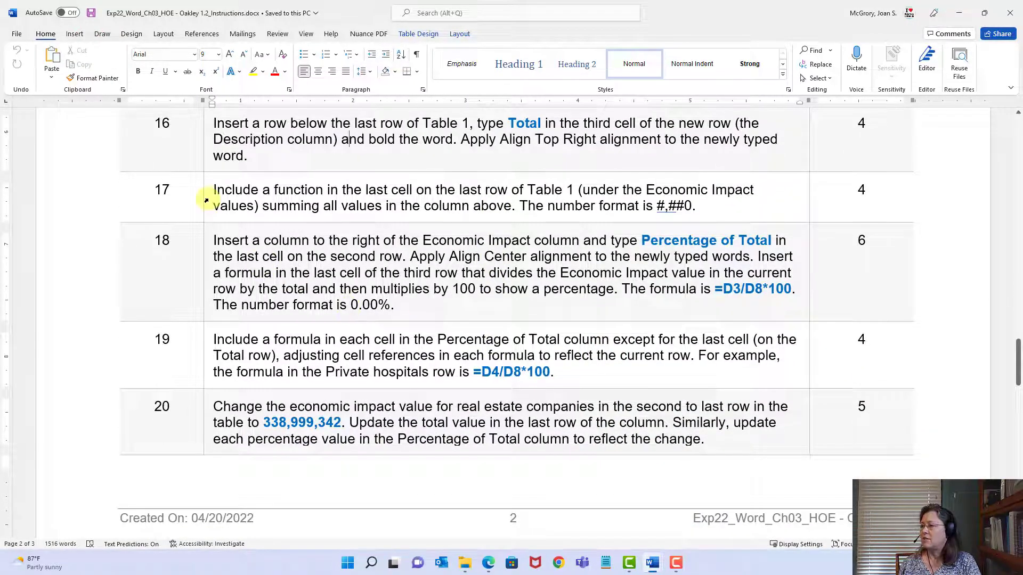
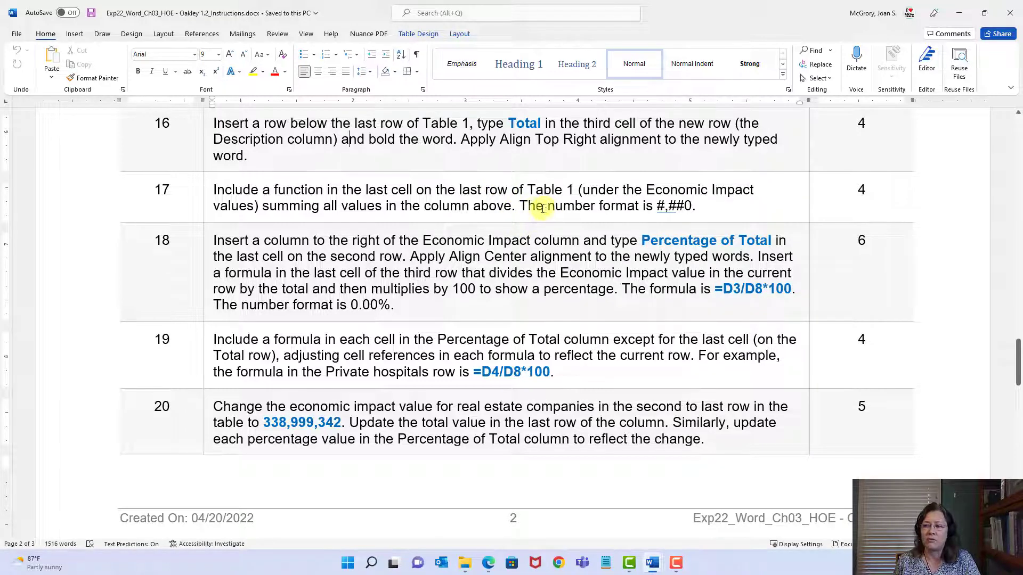
left_click_drag(542, 208, 697, 204)
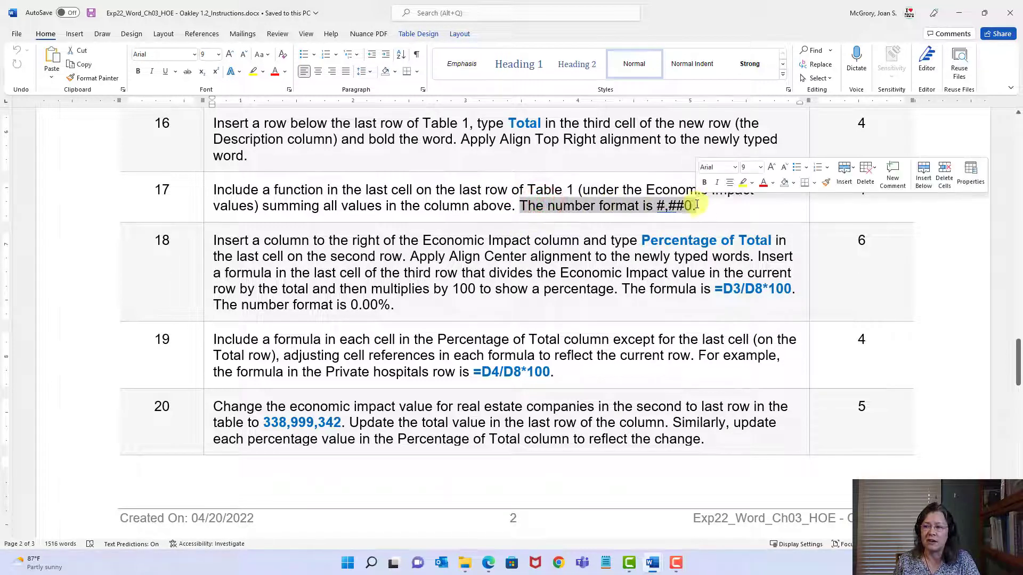
left_click(697, 205)
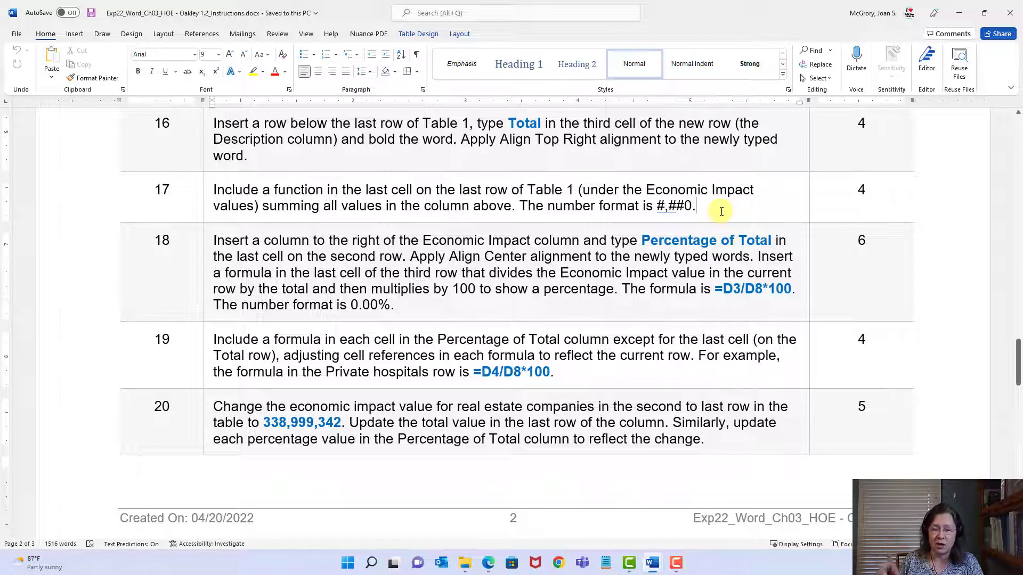
left_click(721, 212)
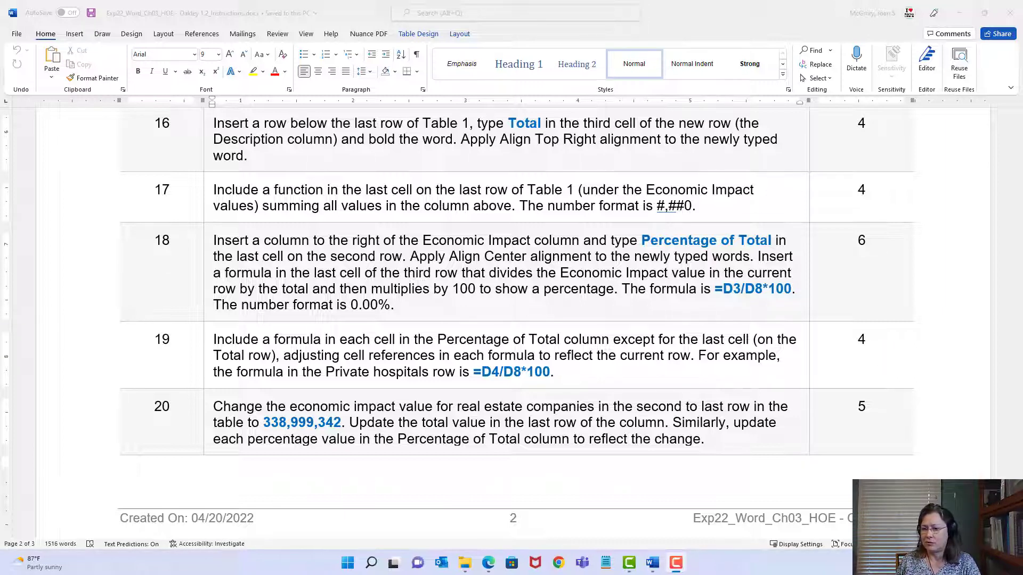
- In the student document, insert the formula =SUM(ABOVE) with number format #,##0 in the Total row's Economic Impact cell of Table 1
mouse_move(653, 562)
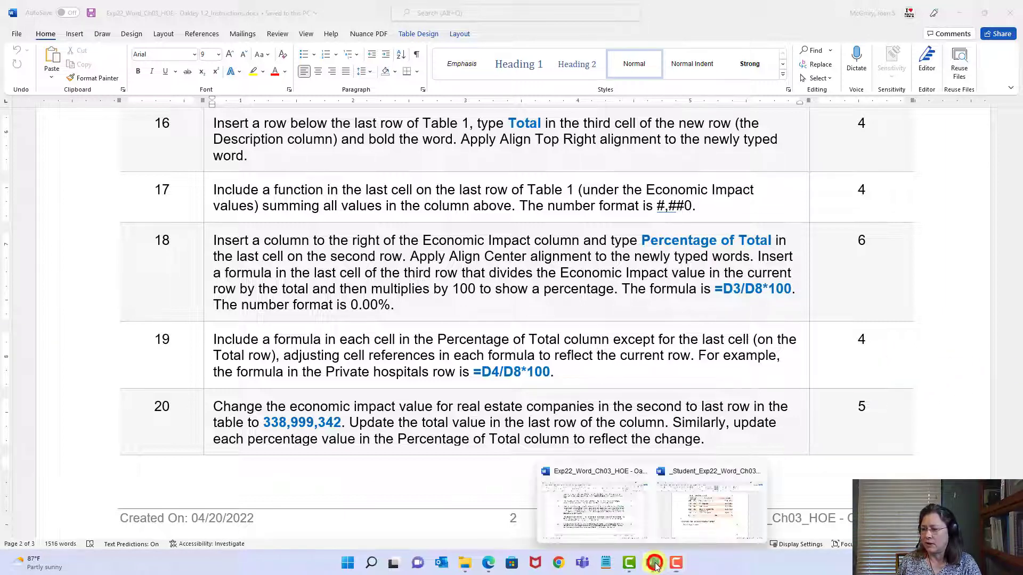
left_click(719, 530)
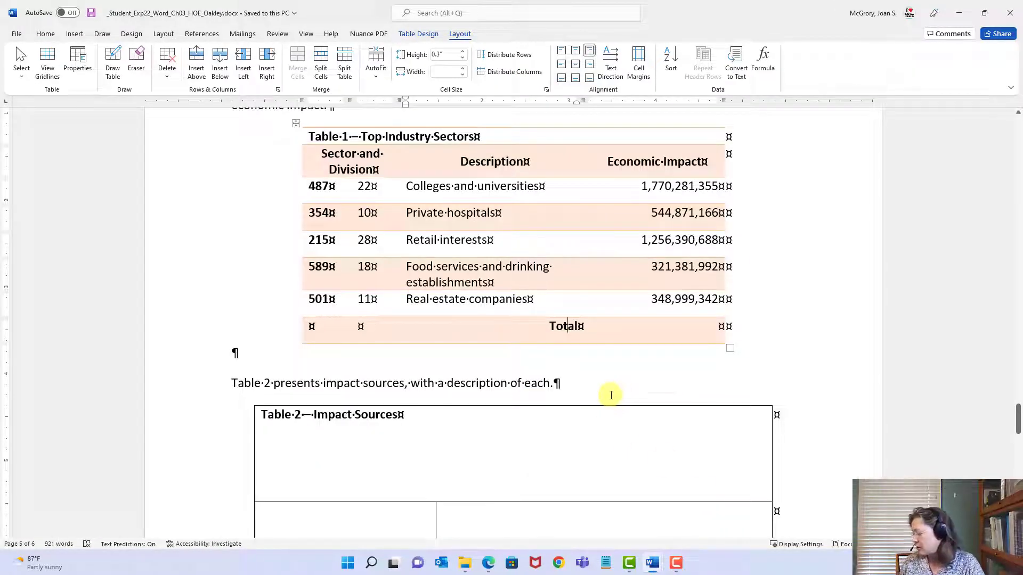
left_click(703, 327)
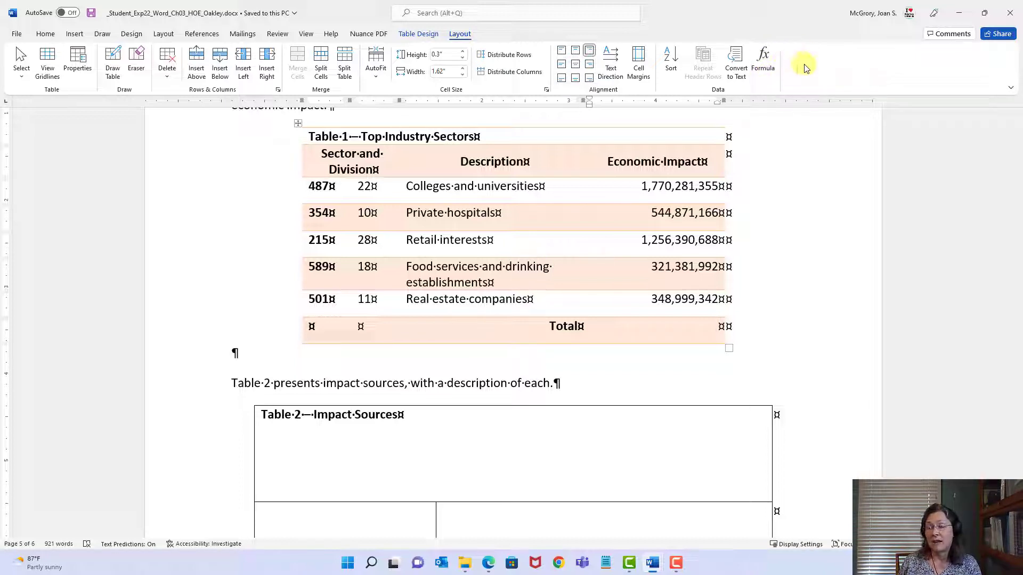
left_click(763, 67)
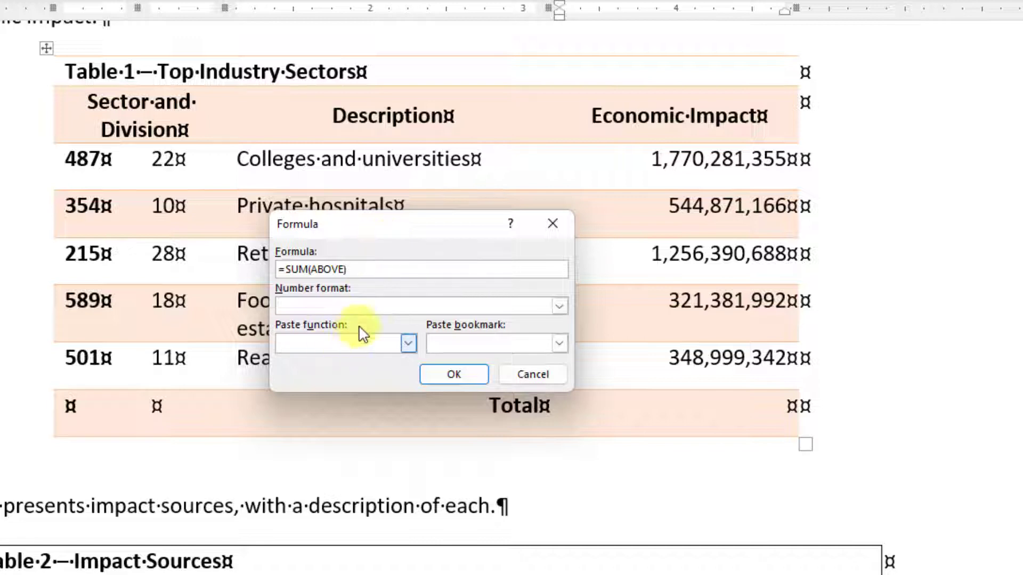
left_click(367, 305)
left_click(559, 306)
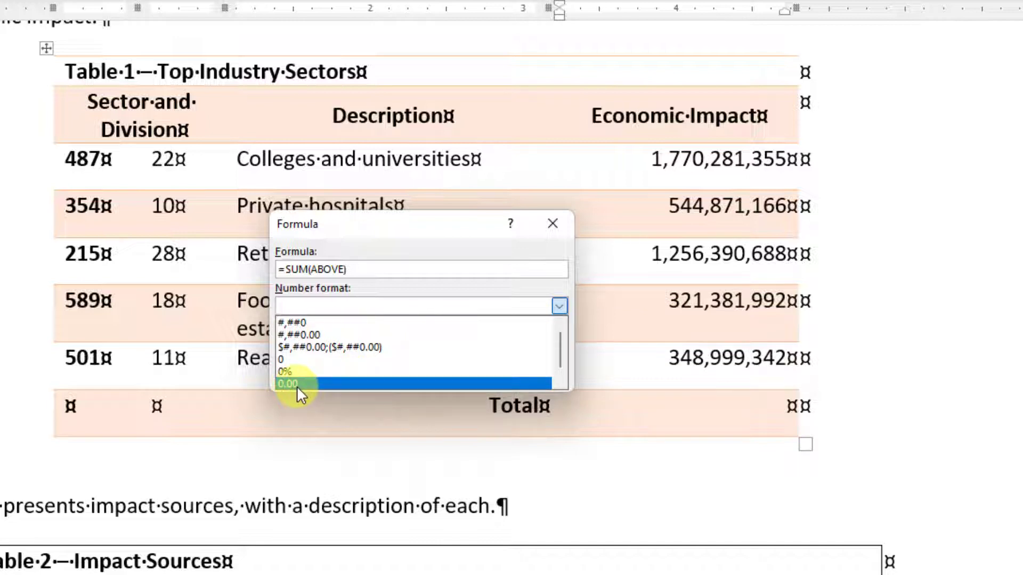
left_click(308, 323)
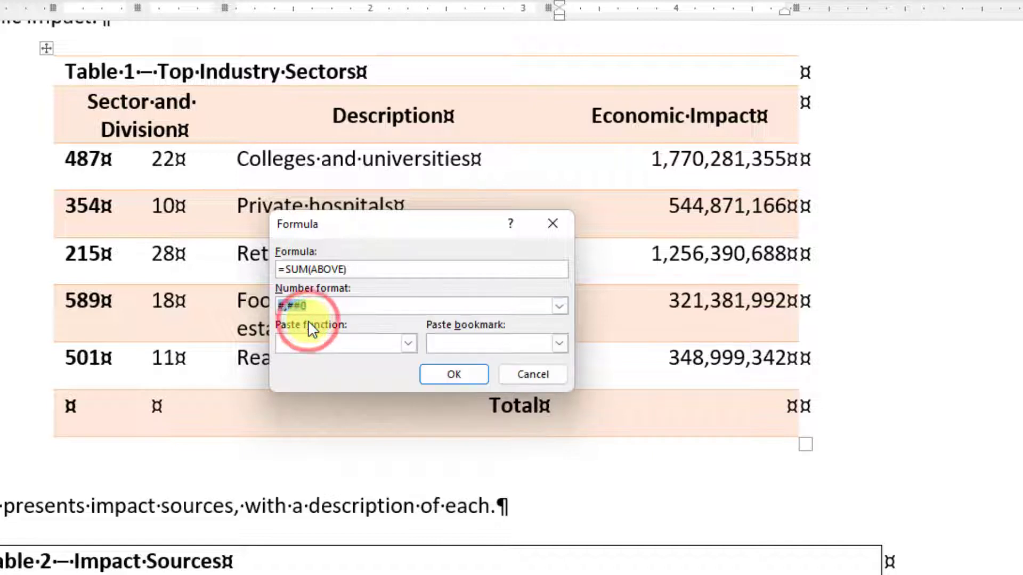
left_click(457, 375)
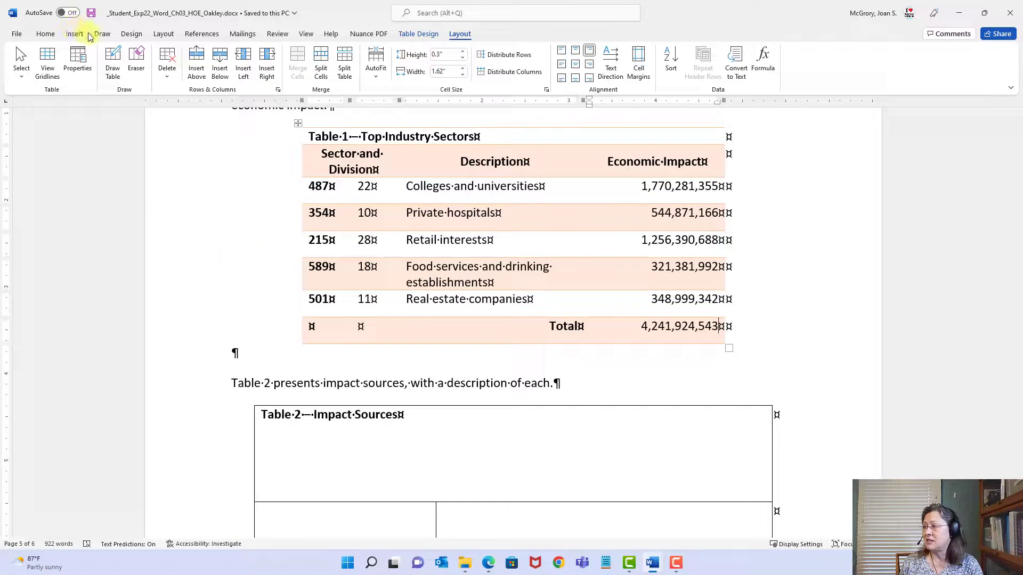
- Save the student document and review instruction 18 on the Percentage of Total column in the instructions document
left_click(92, 15)
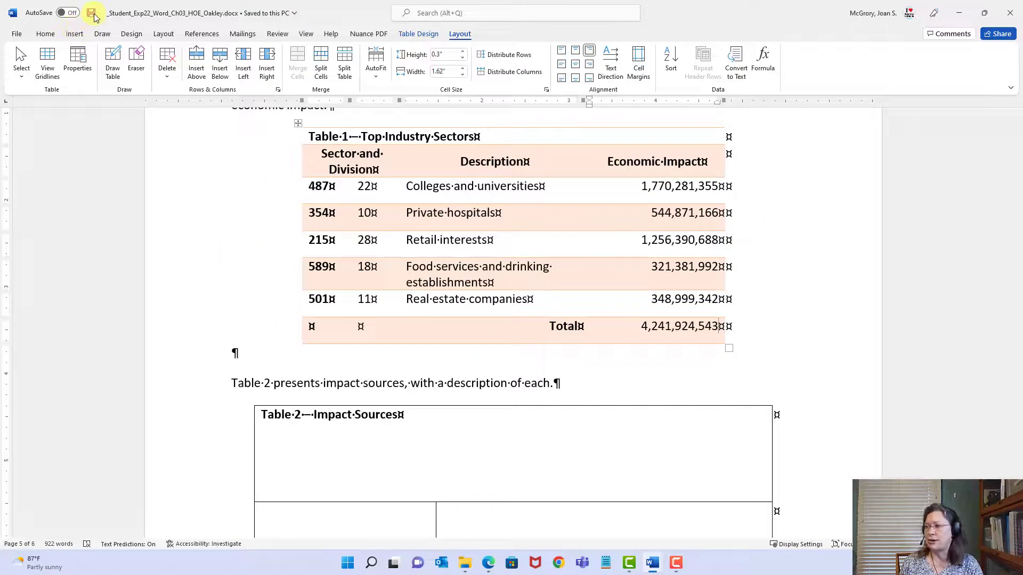
left_click(91, 15)
mouse_move(653, 563)
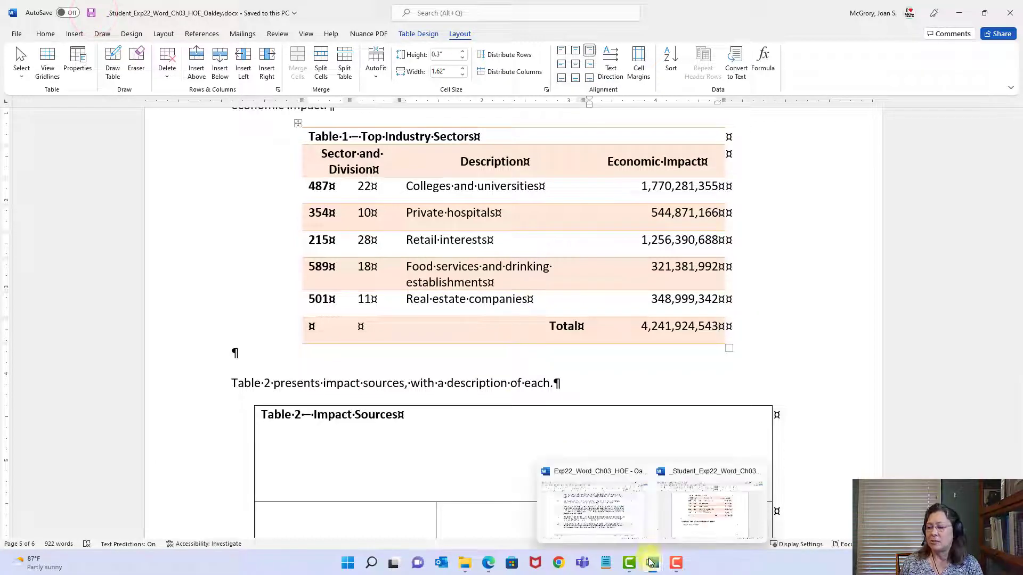
left_click(623, 532)
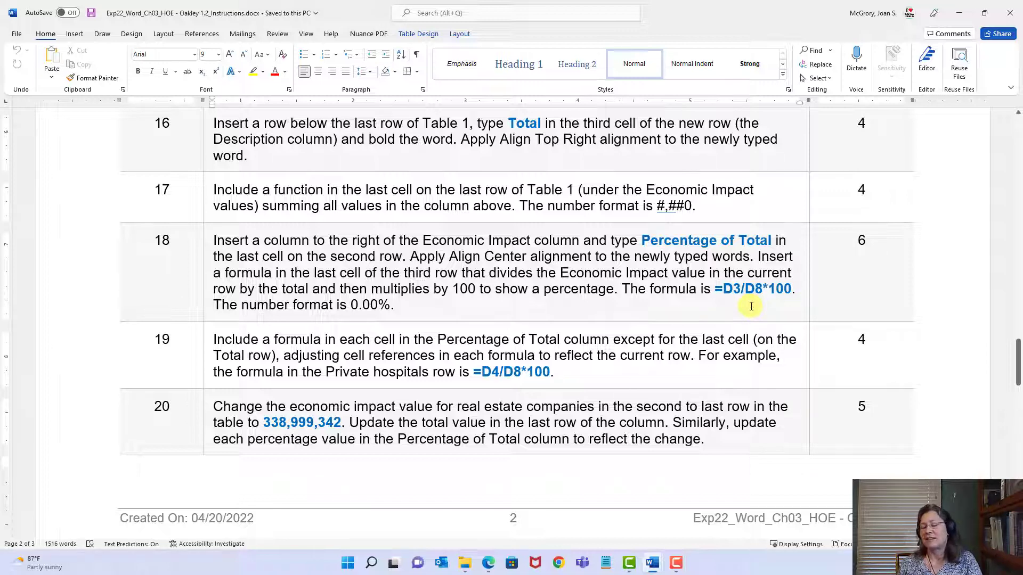
- In the student document, insert a new column to the right of the Economic Impact column in Table 1
mouse_move(651, 569)
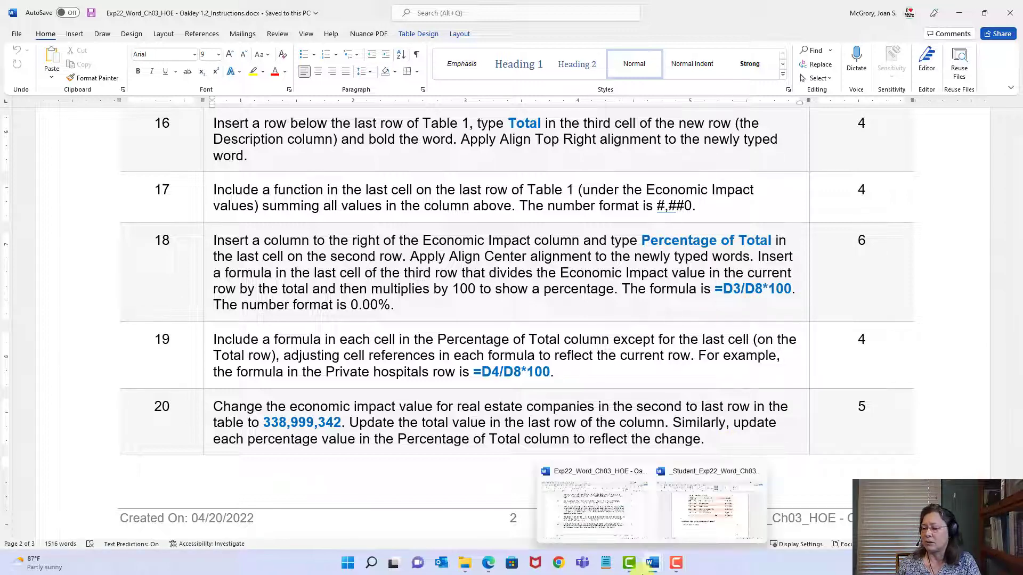
left_click(698, 524)
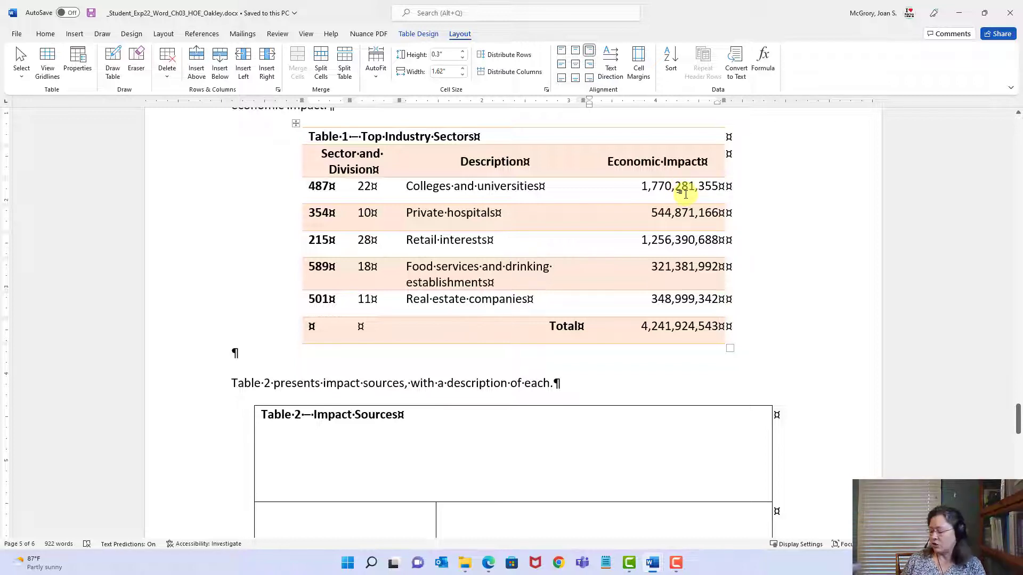
left_click(653, 162)
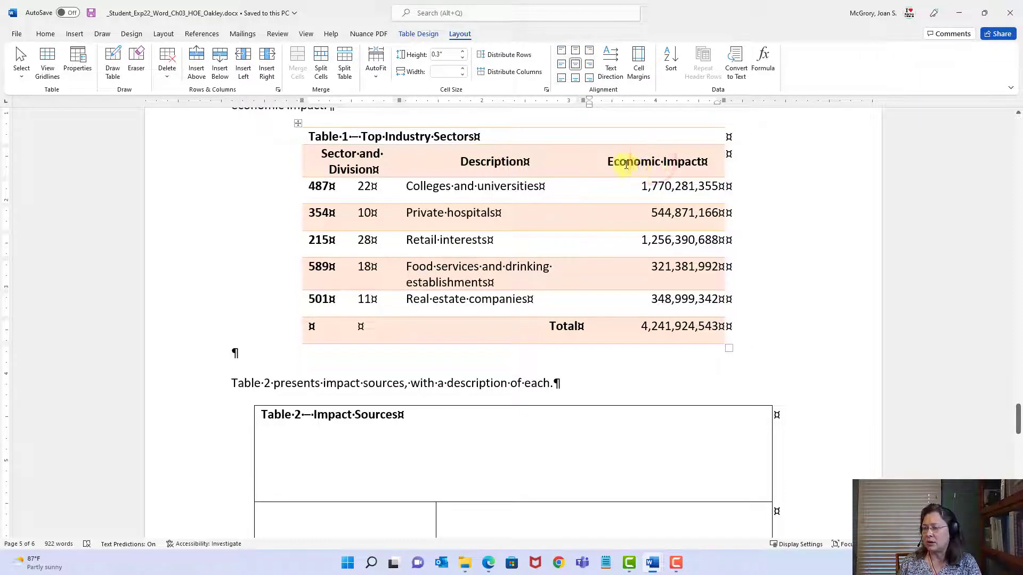
left_click_drag(608, 156, 700, 331)
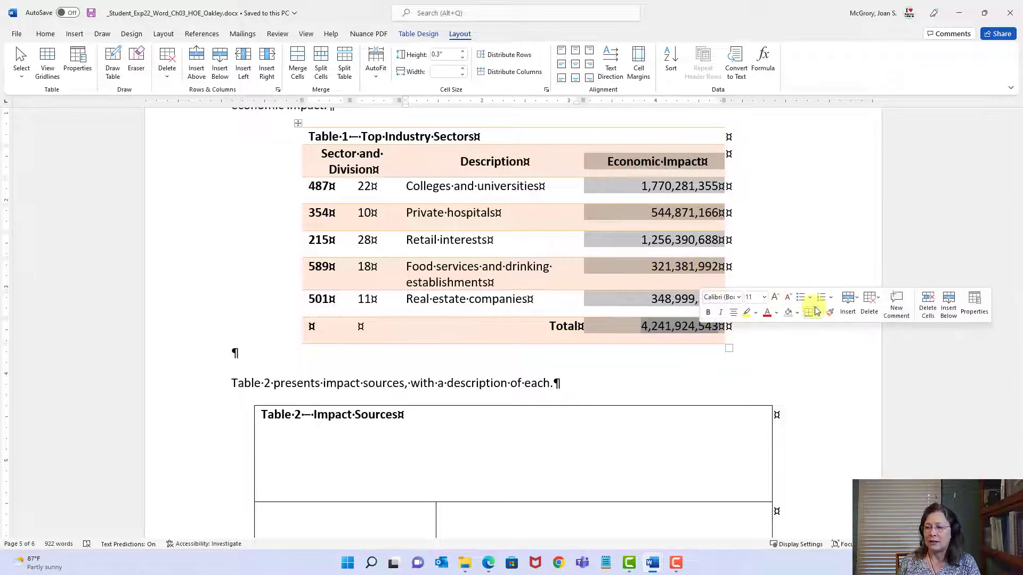
right_click(699, 243)
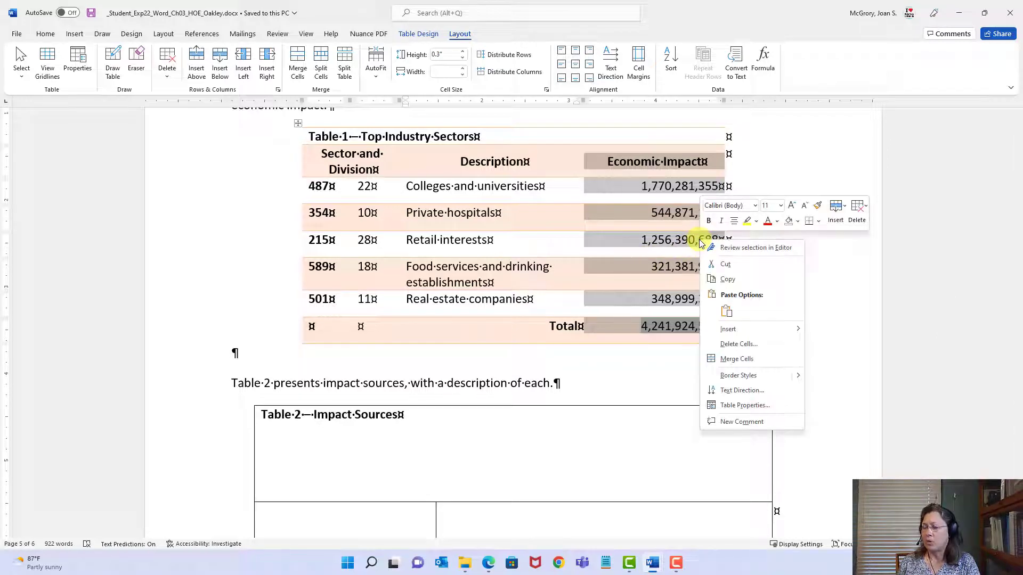
left_click(737, 332)
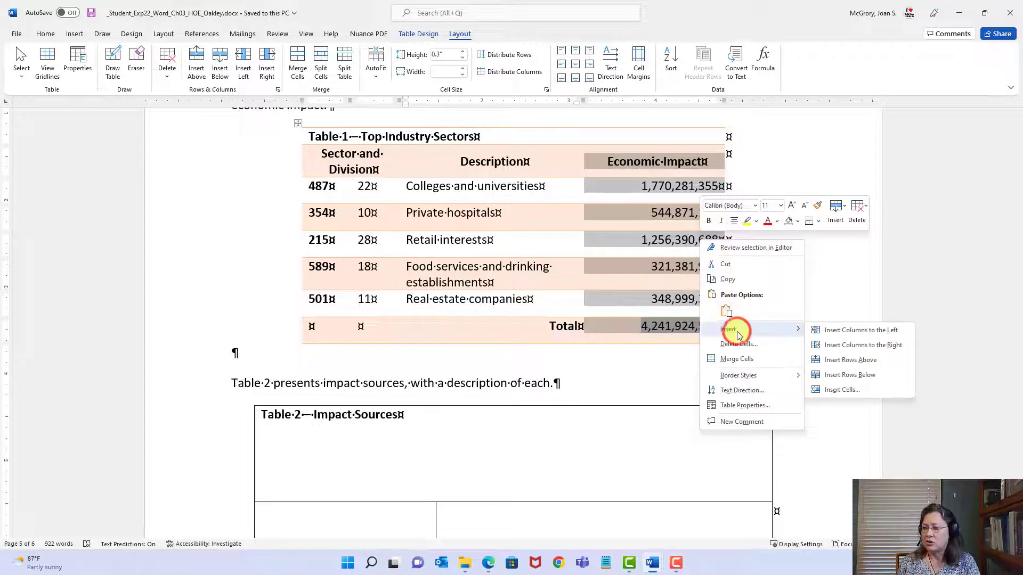
left_click(843, 346)
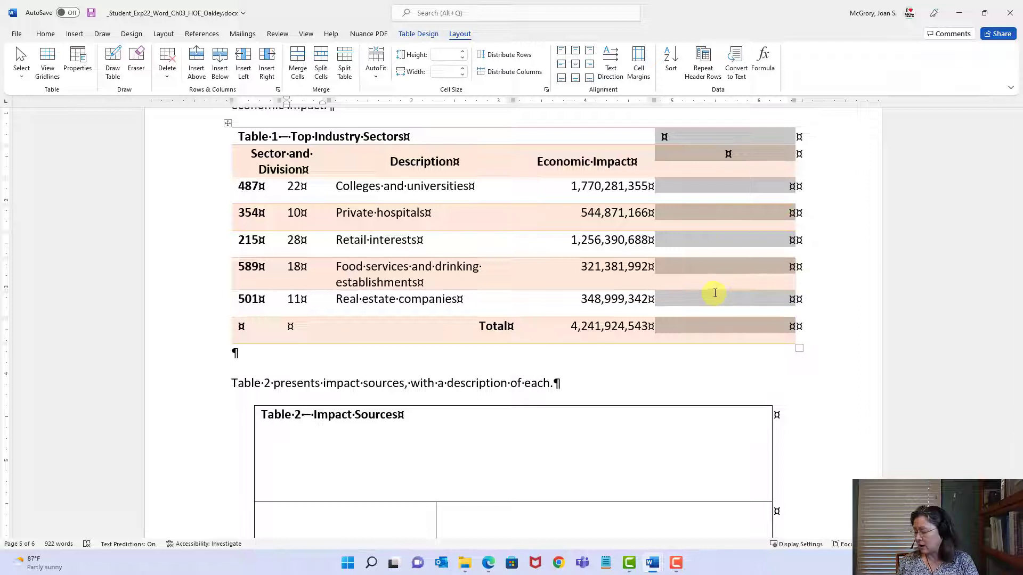
- Enter the heading "Percentage of Total" in the new column's second-row cell and apply Align Center alignment to it
left_click(715, 157)
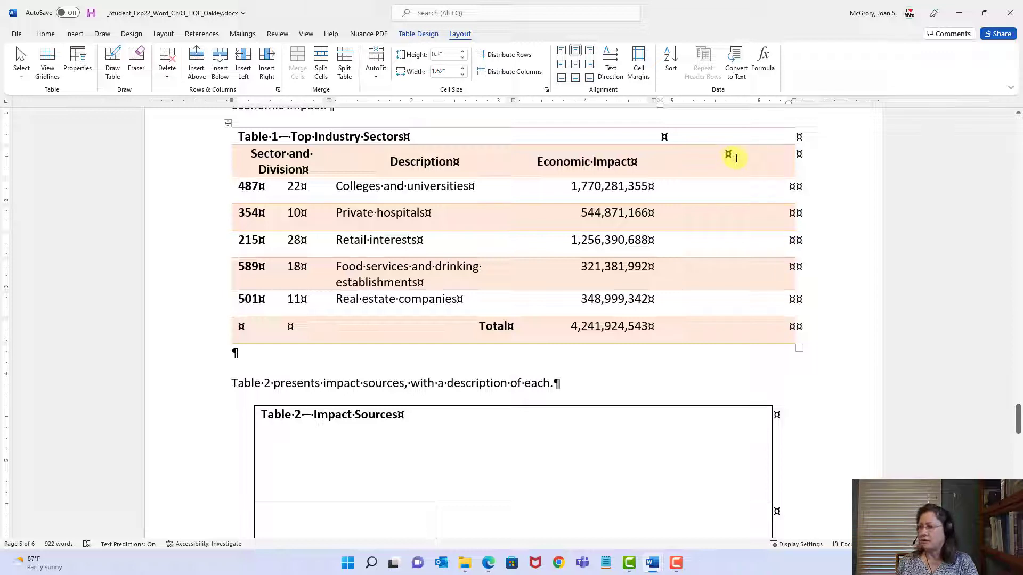
type("Per")
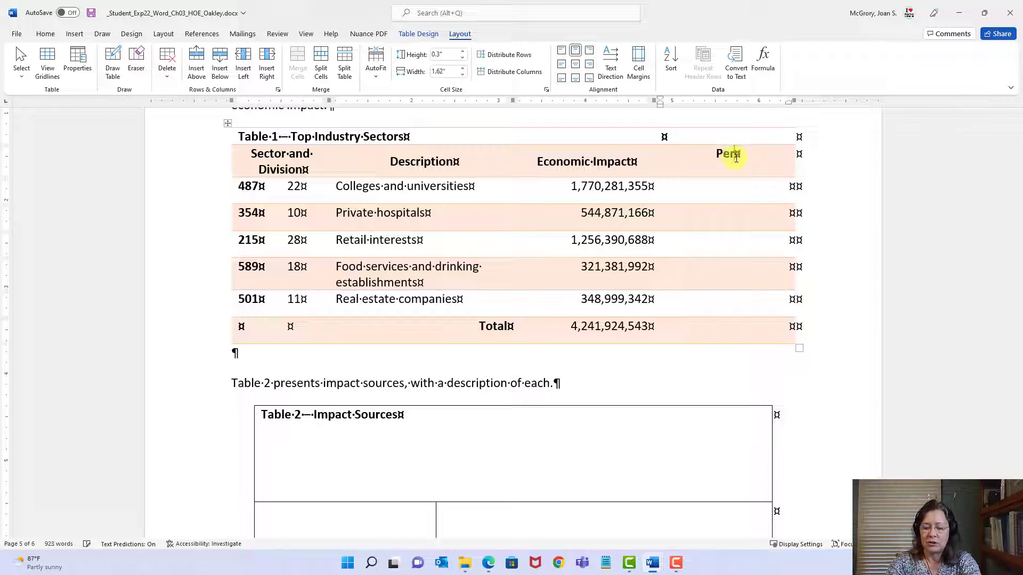
type("centage of Total")
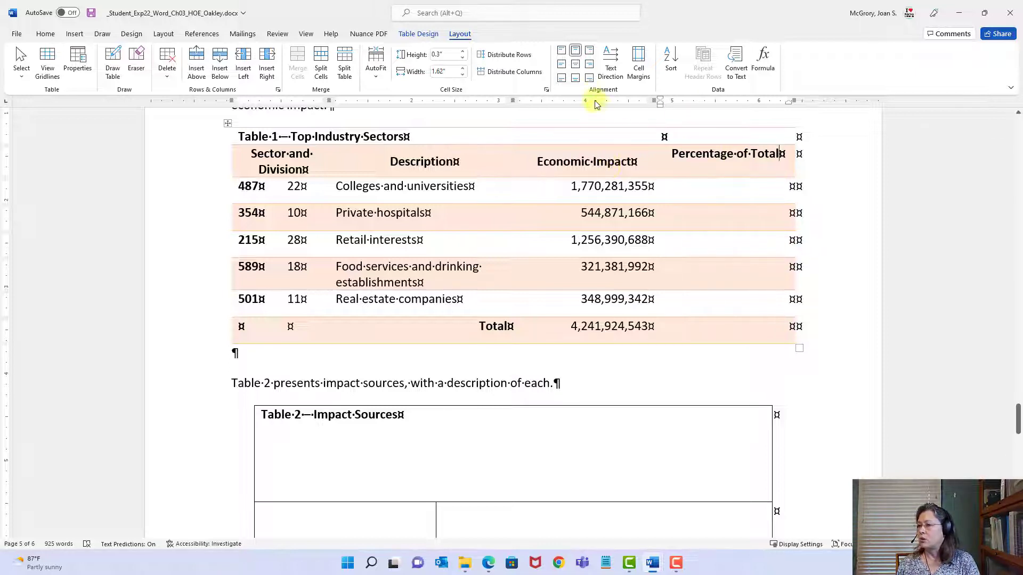
left_click(749, 154)
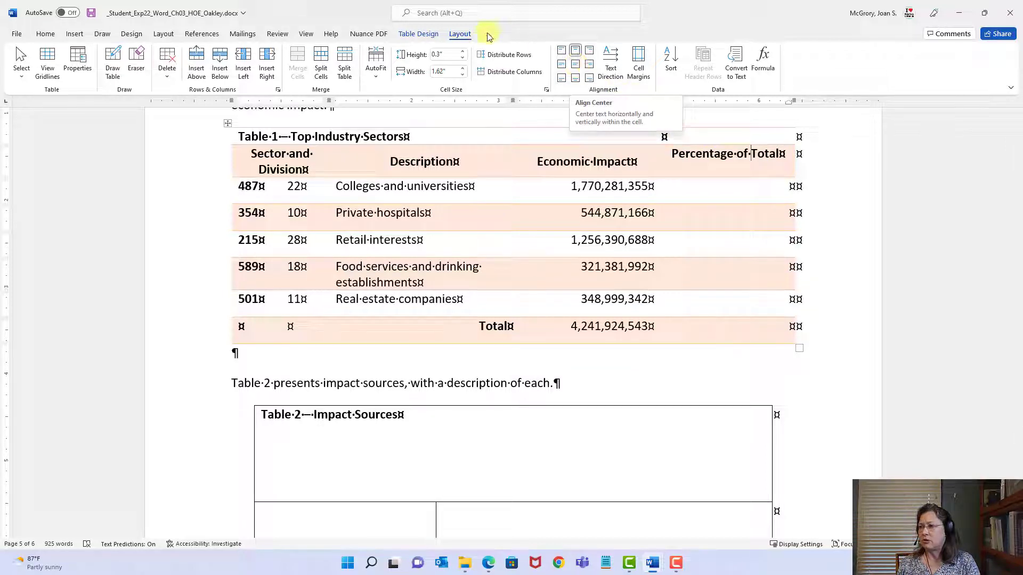
left_click(575, 64)
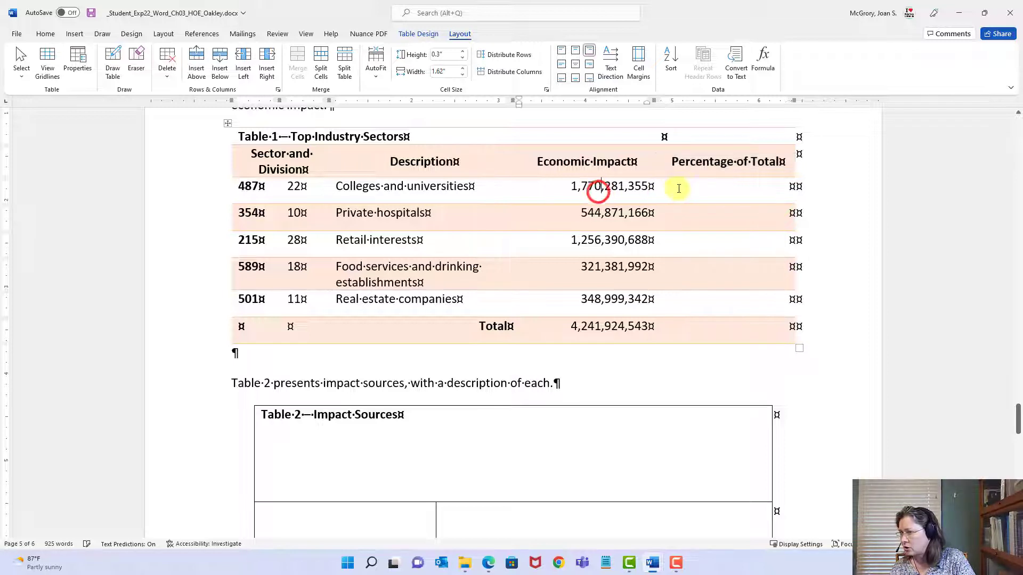
- In Table 1, start a formula in the Colleges and universities row's Percentage of Total cell and enter =D3/D8*100 as its expression
left_click(732, 182)
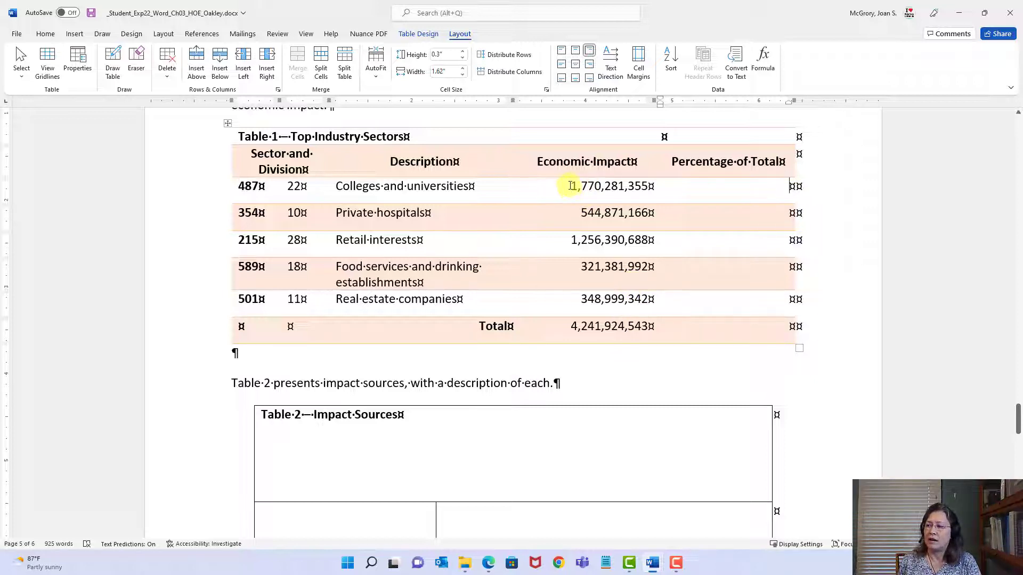
left_click_drag(570, 186, 649, 186)
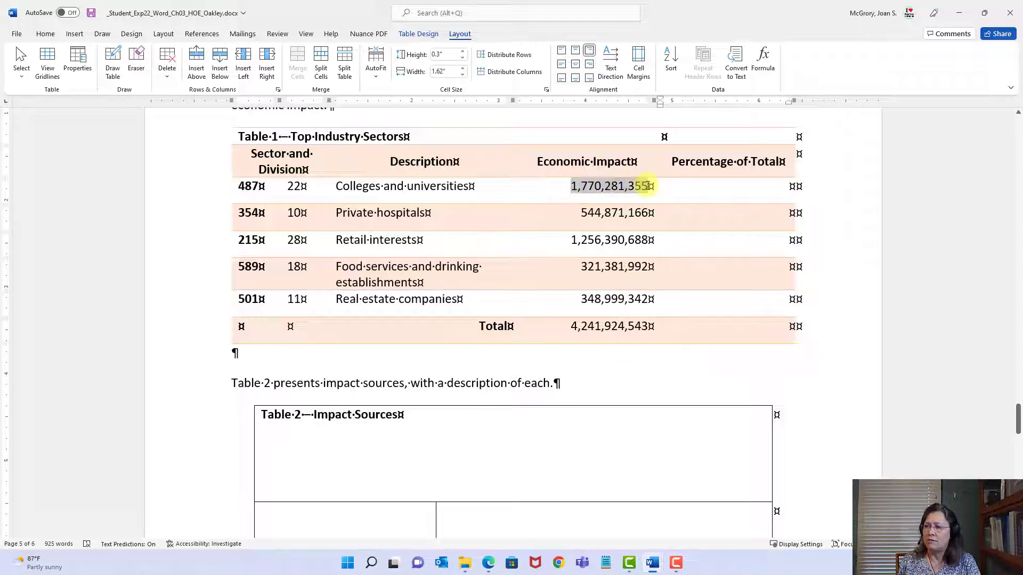
double_click(608, 326)
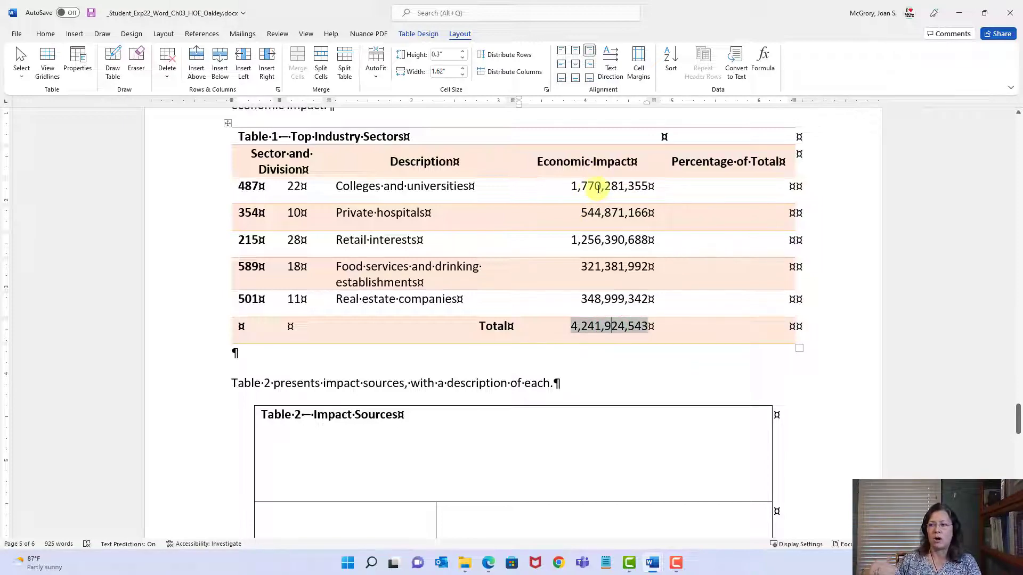
left_click(777, 188)
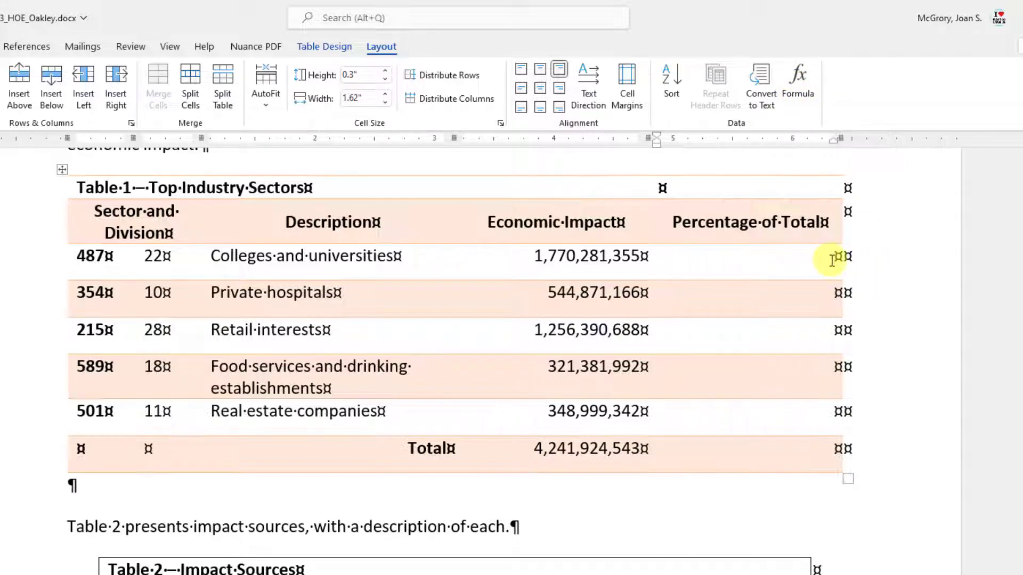
left_click(798, 101)
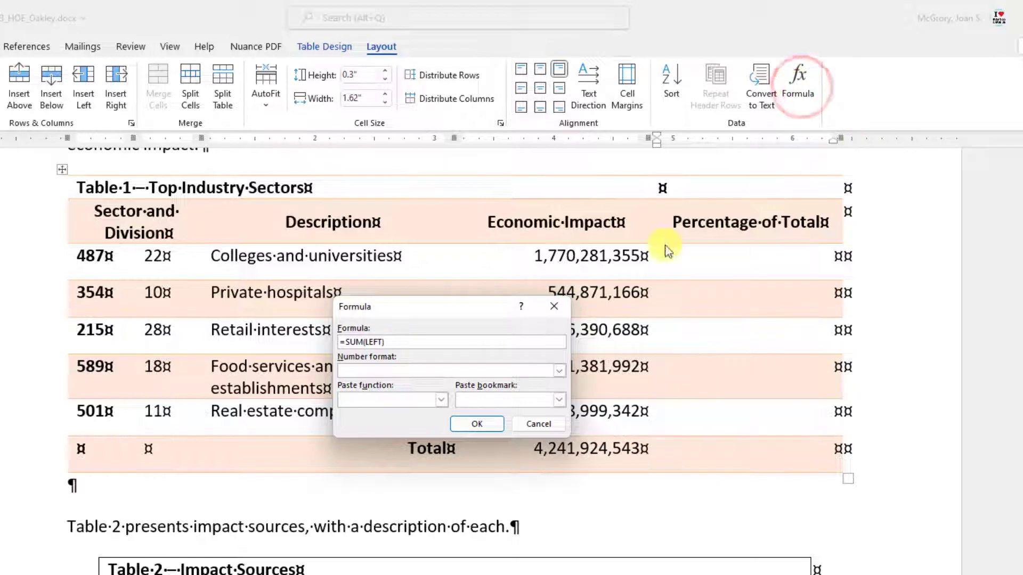
left_click_drag(413, 305, 634, 318)
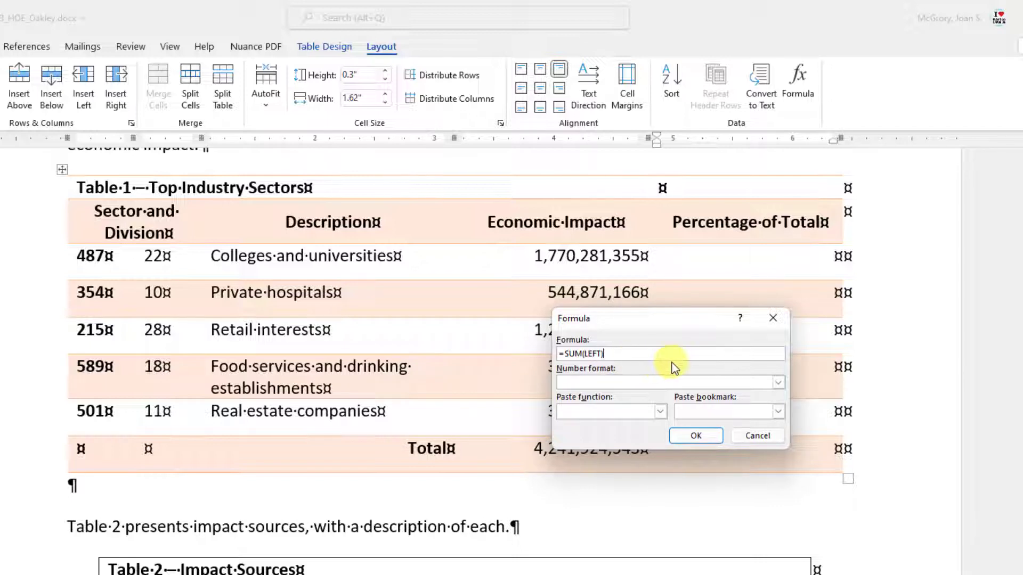
key("BackSpace")
key("BackSpace")
key("BackSpace")
key("BackSpace")
key("BackSpace")
key("BackSpace")
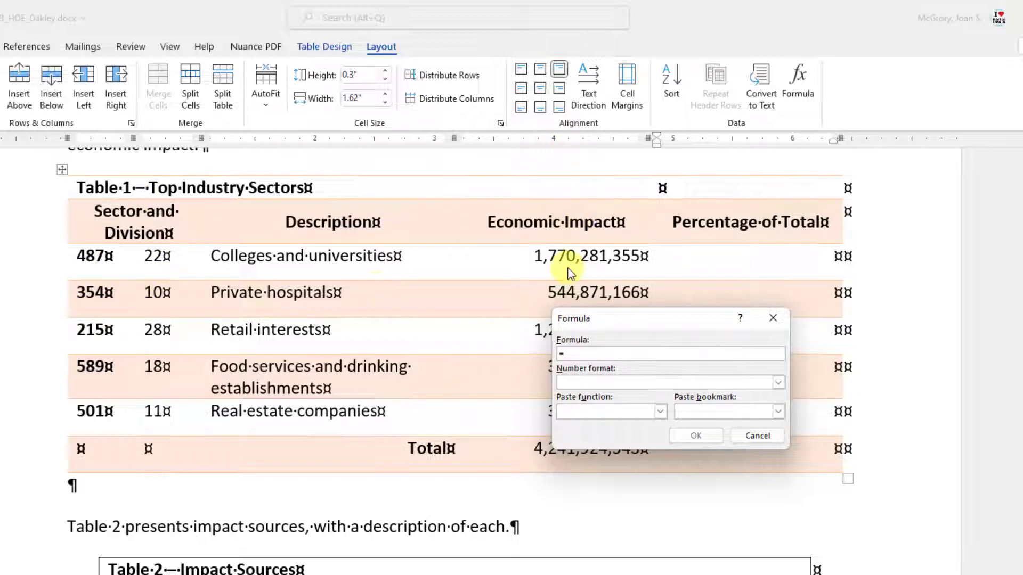
left_click(583, 354)
type("D3")
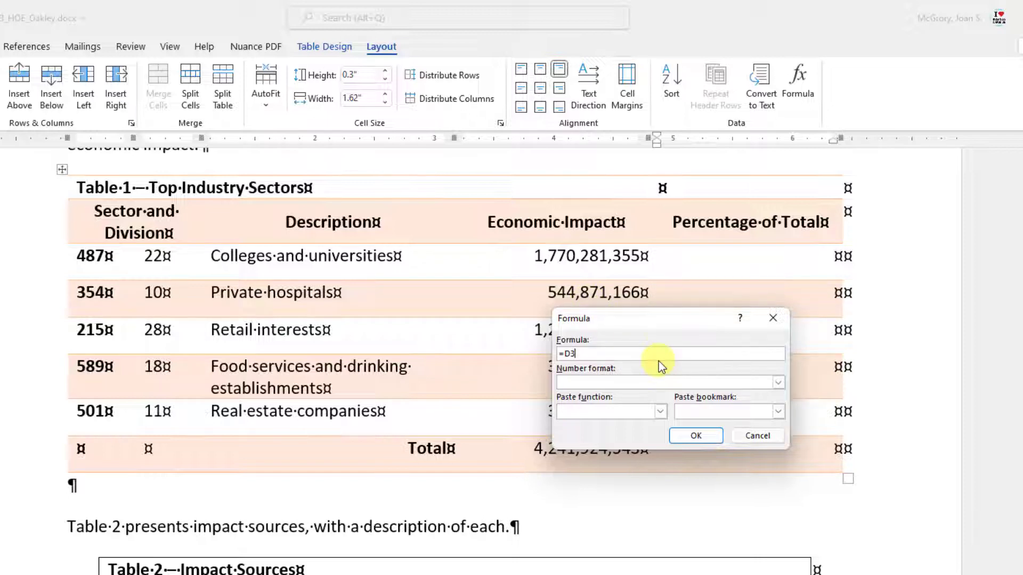
left_click_drag(649, 315, 751, 303)
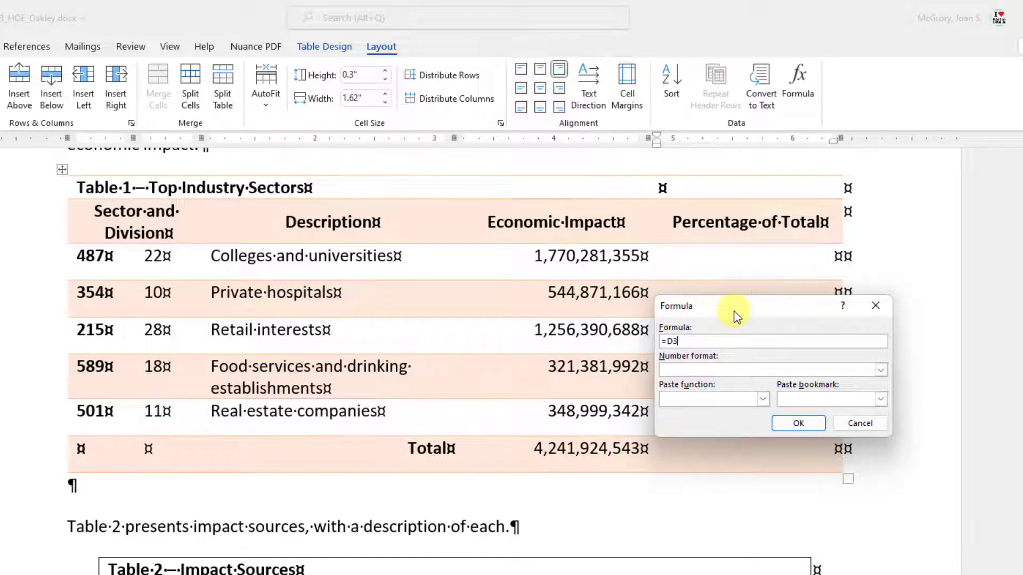
type("/")
left_click(707, 338)
type("D8")
type("*")
type("100")
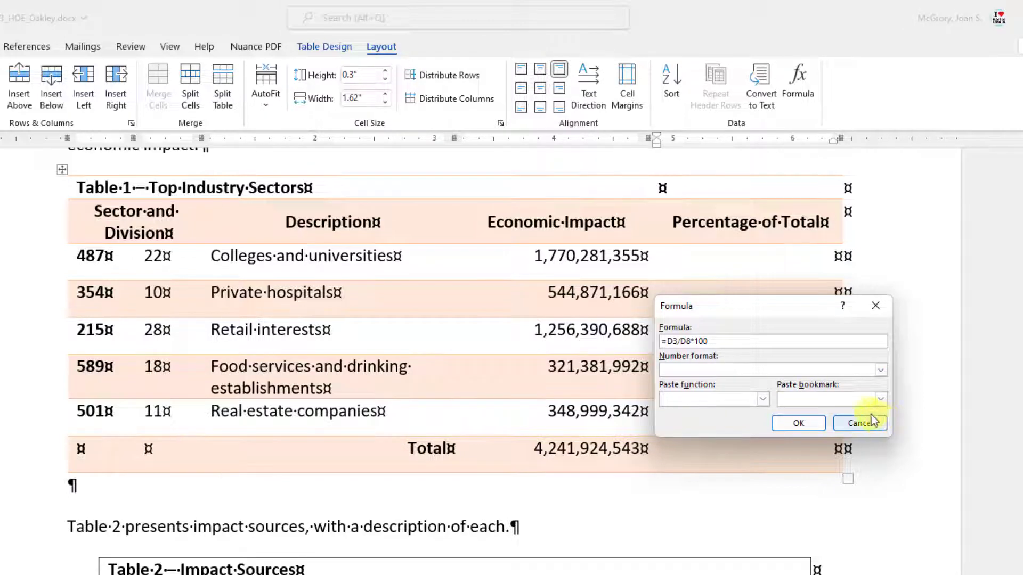
- Apply the 0.00% number format to the Colleges and universities percentage formula and insert it in the cell
left_click(880, 371)
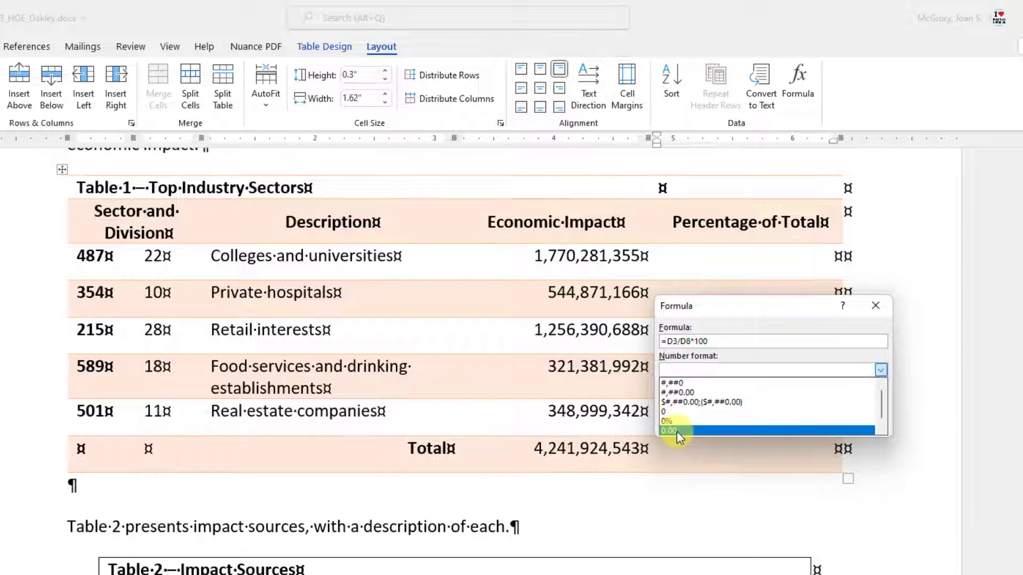
scroll(677, 430, "down", 1)
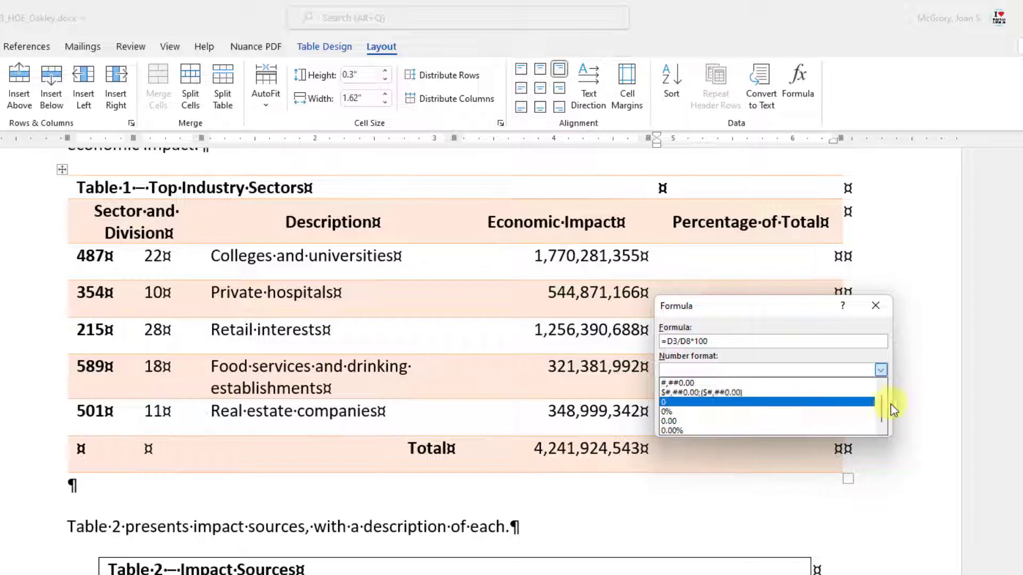
left_click(881, 418)
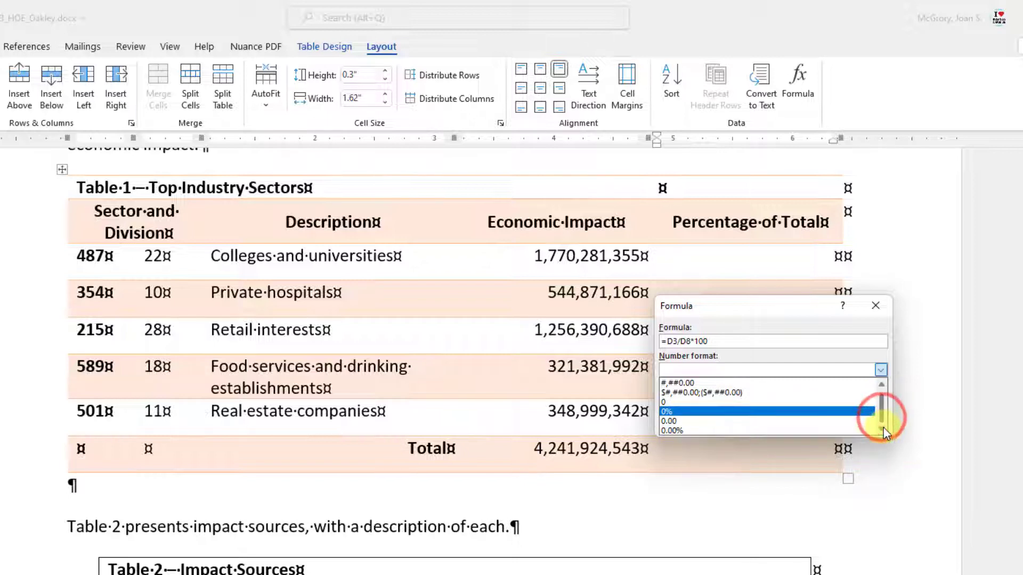
left_click(881, 430)
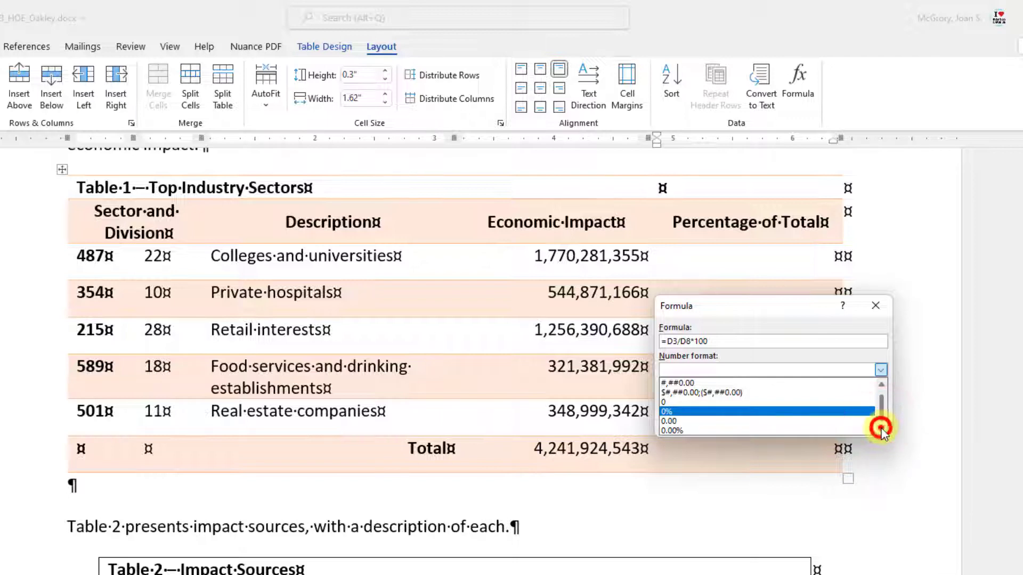
left_click(667, 429)
left_click(693, 370)
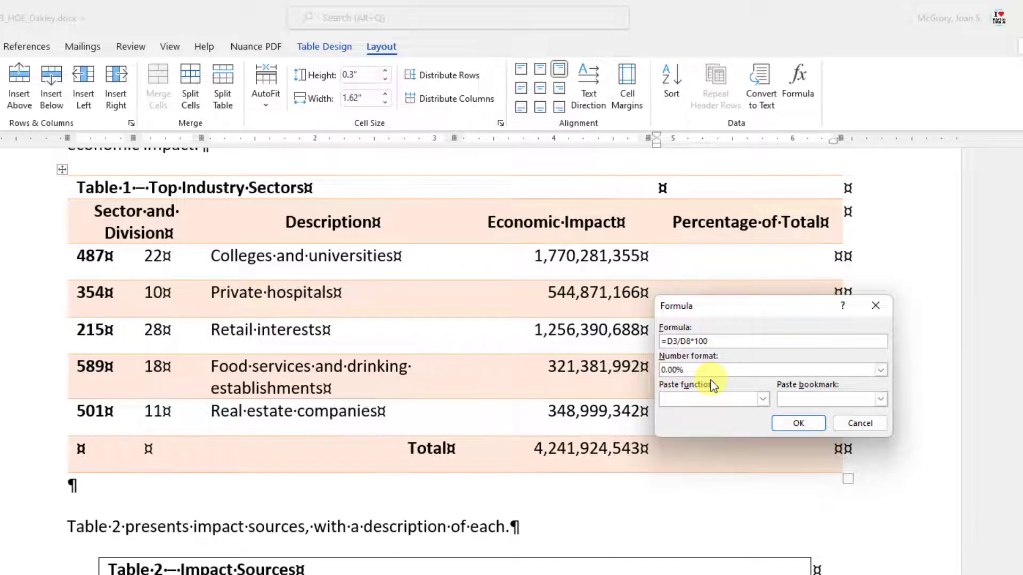
left_click(798, 422)
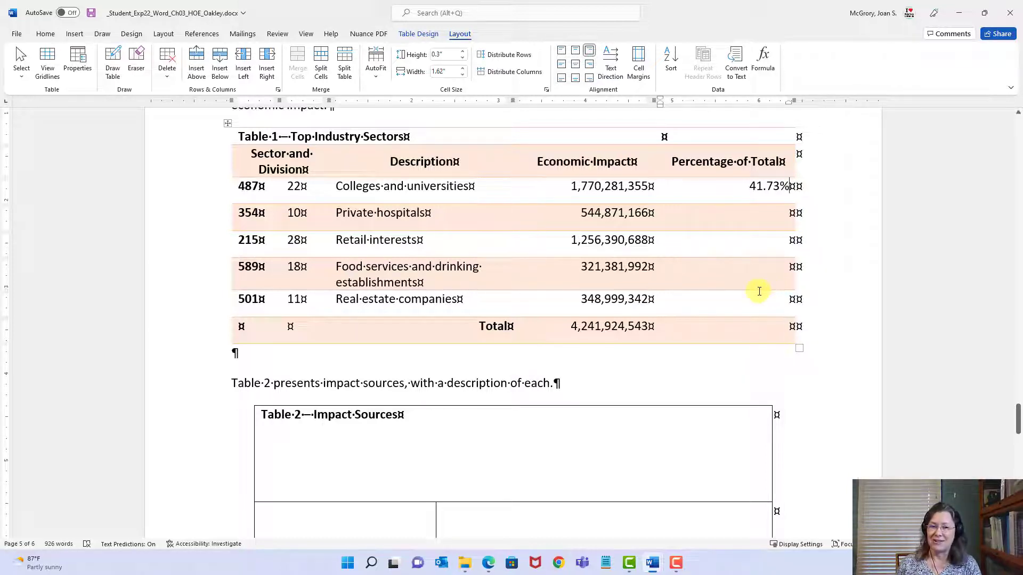
- Save the student document and review instruction 19 on the remaining percentage formulas in the instructions document
left_click(92, 15)
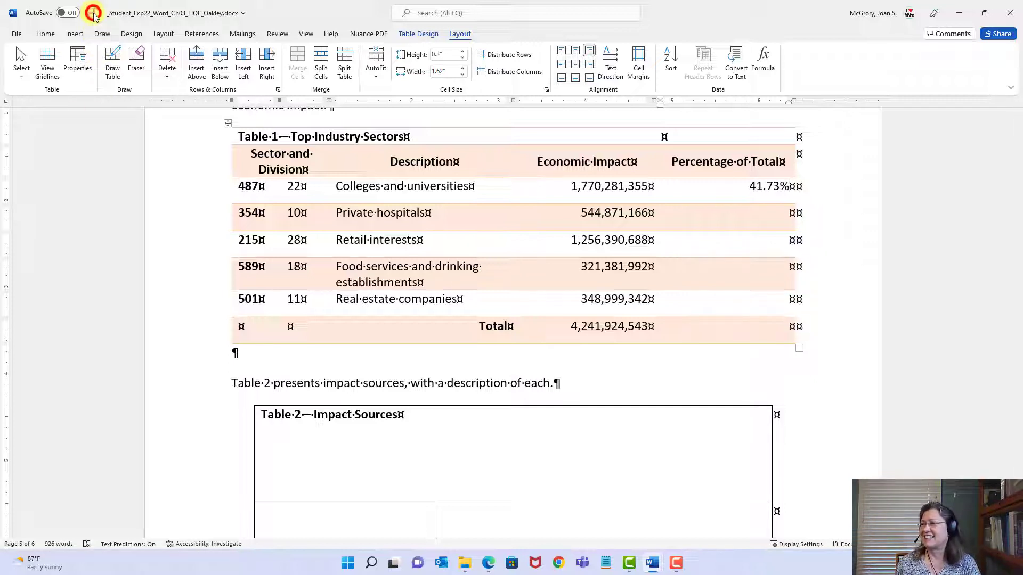
mouse_move(652, 562)
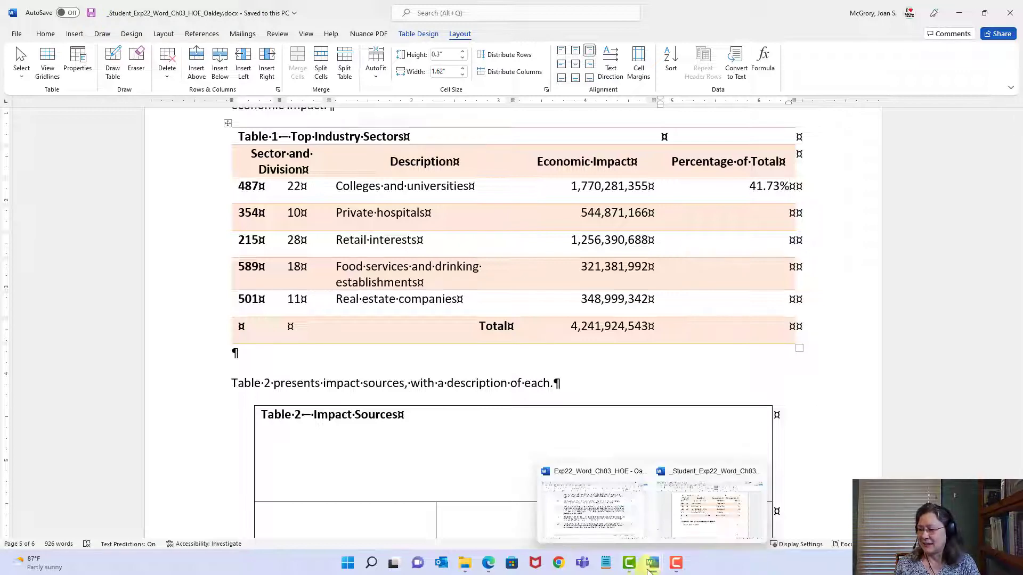
left_click(610, 512)
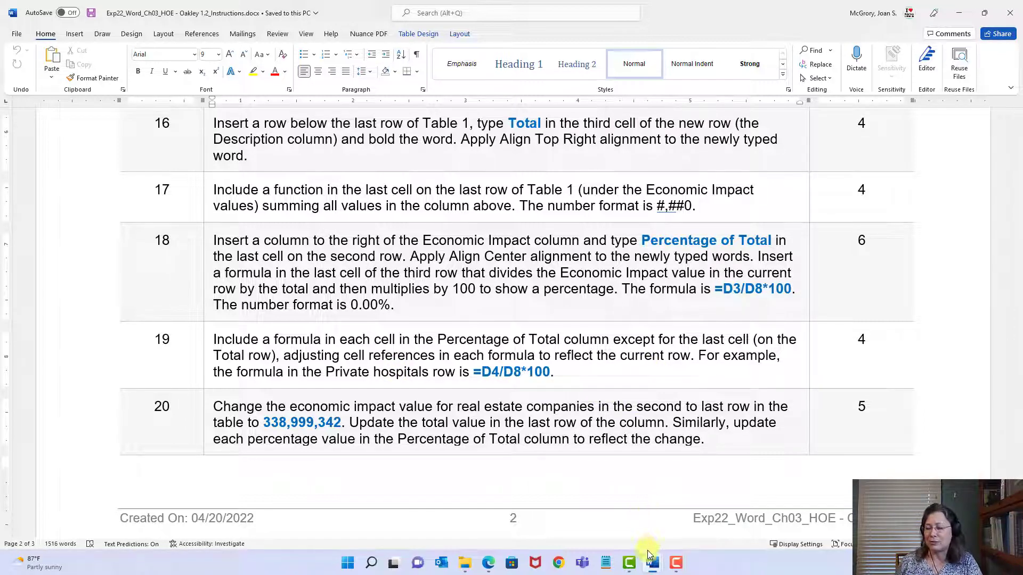
- In the student document, insert the formula =D4/D8*100 with number format 0.00% in the Private hospitals row's Percentage of Total cell
mouse_move(653, 566)
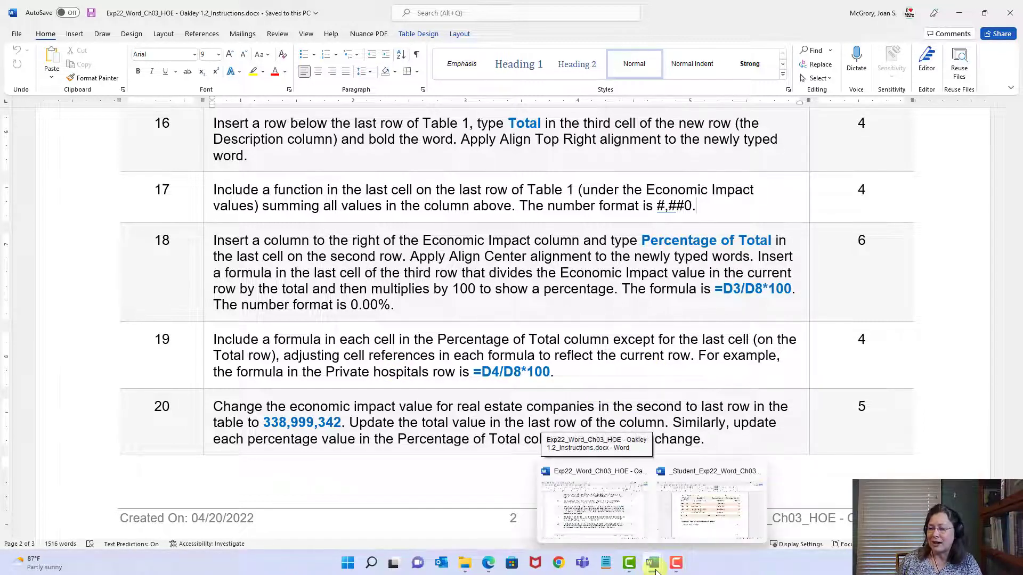
left_click(704, 530)
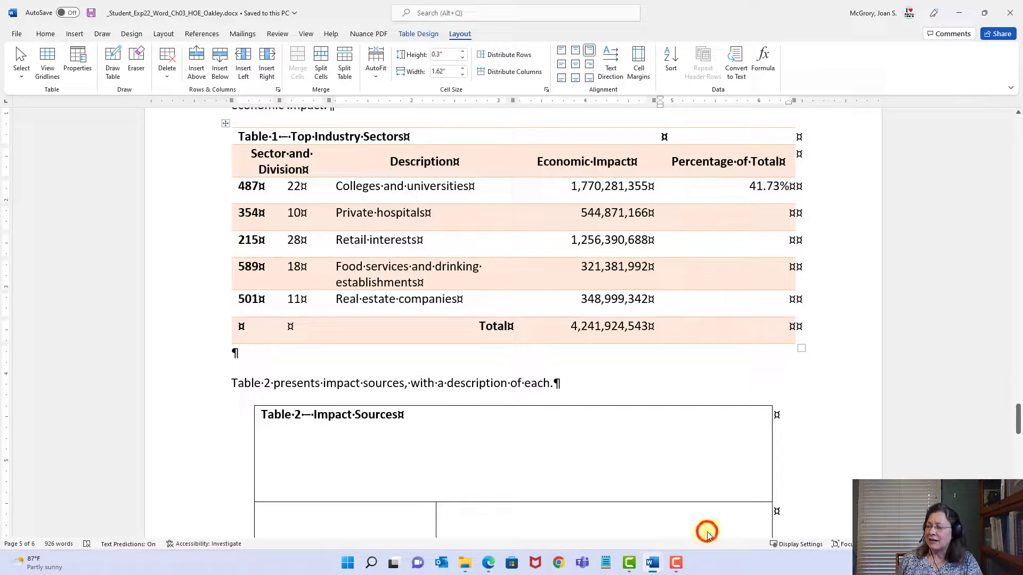
left_click(786, 213)
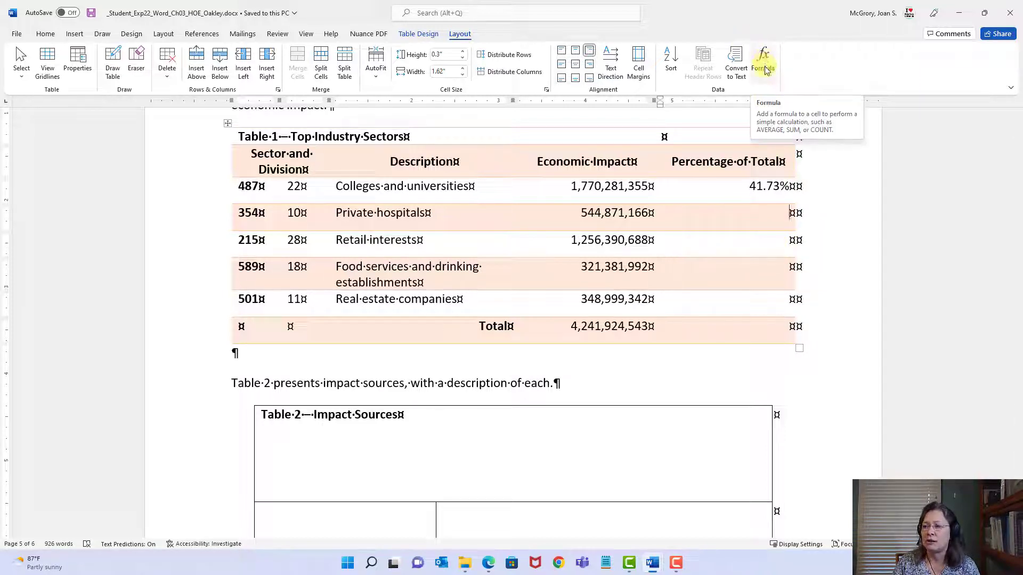
left_click(779, 211)
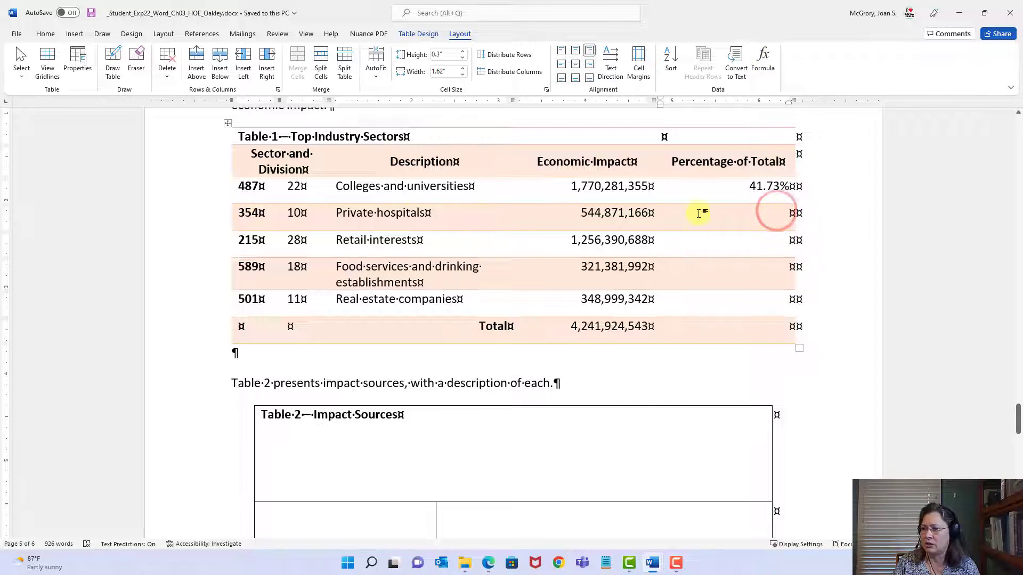
left_click(763, 61)
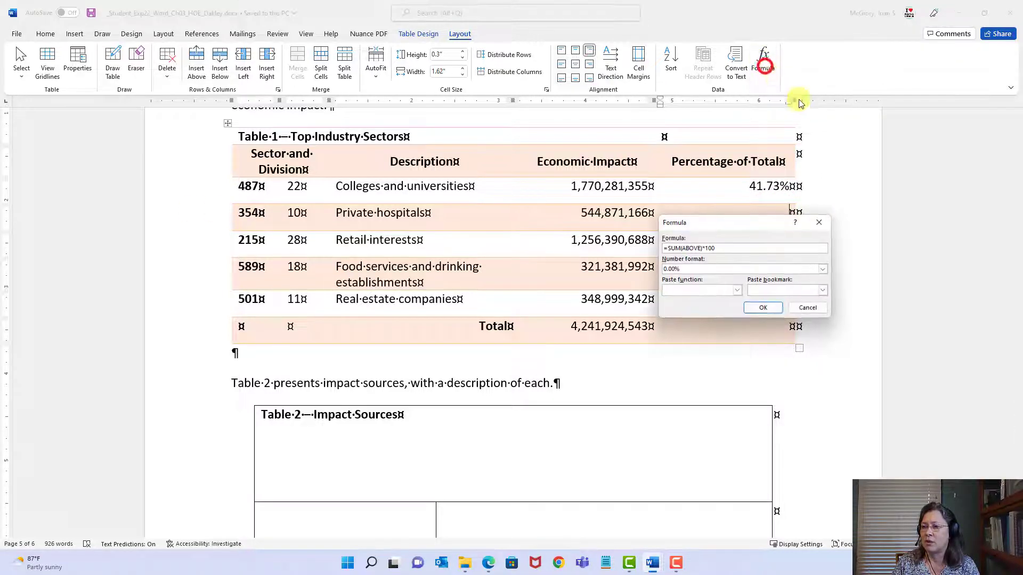
left_click(744, 247)
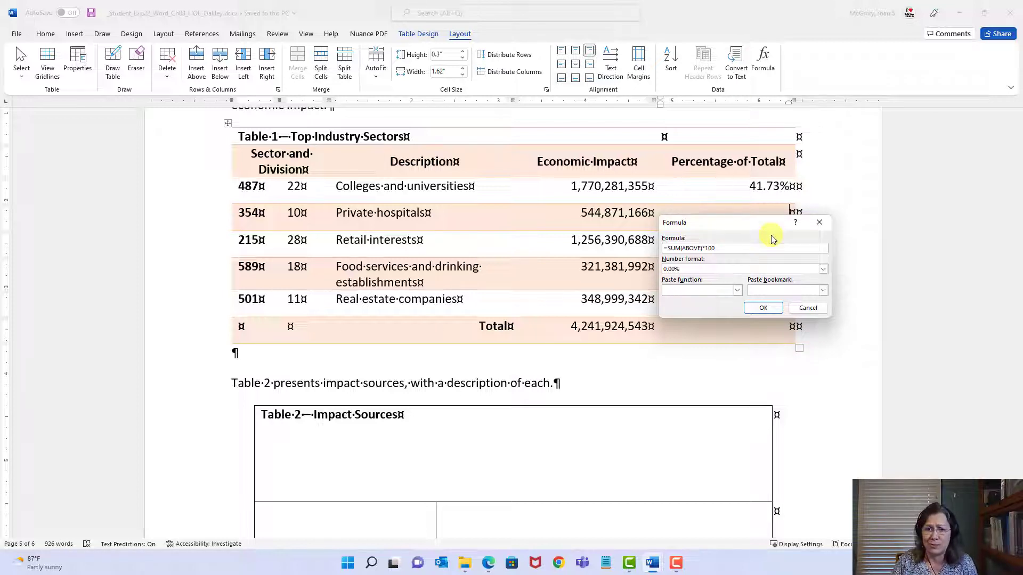
key("BackSpace")
key("BackSpace")
key("BackSpace")
key("BackSpace")
key("BackSpace")
key("BackSpace")
key("BackSpace")
key("BackSpace")
key("BackSpace")
key("BackSpace")
key("BackSpace")
key("BackSpace")
key("BackSpace")
key("BackSpace")
key("BackSpace")
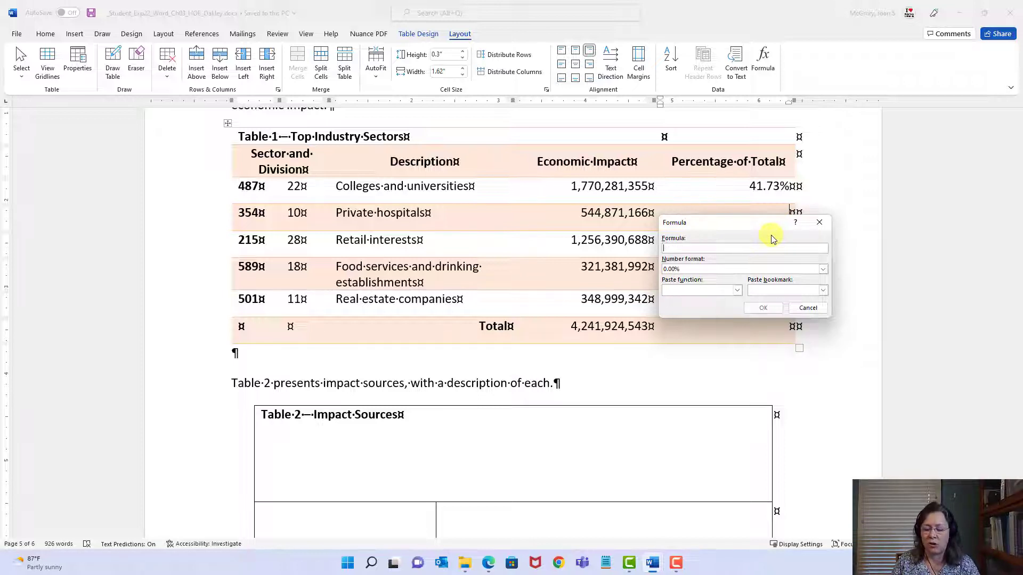
left_click_drag(742, 222, 761, 251)
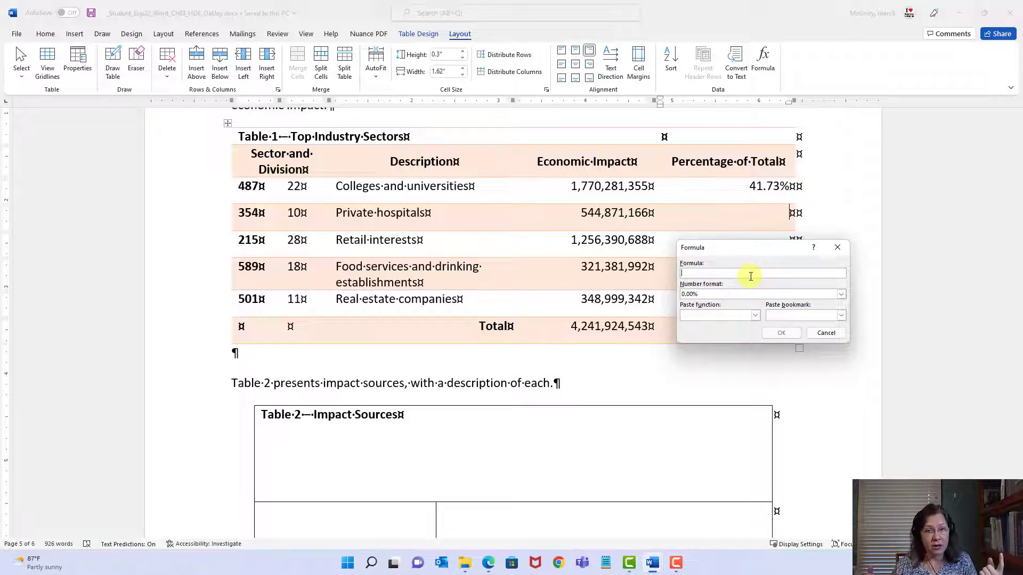
type("=")
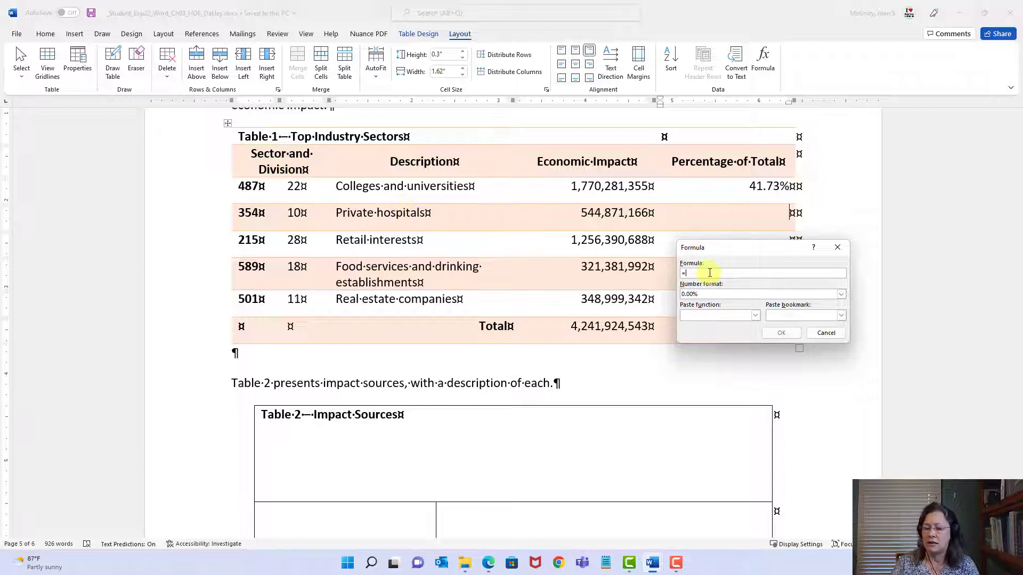
type("D4/")
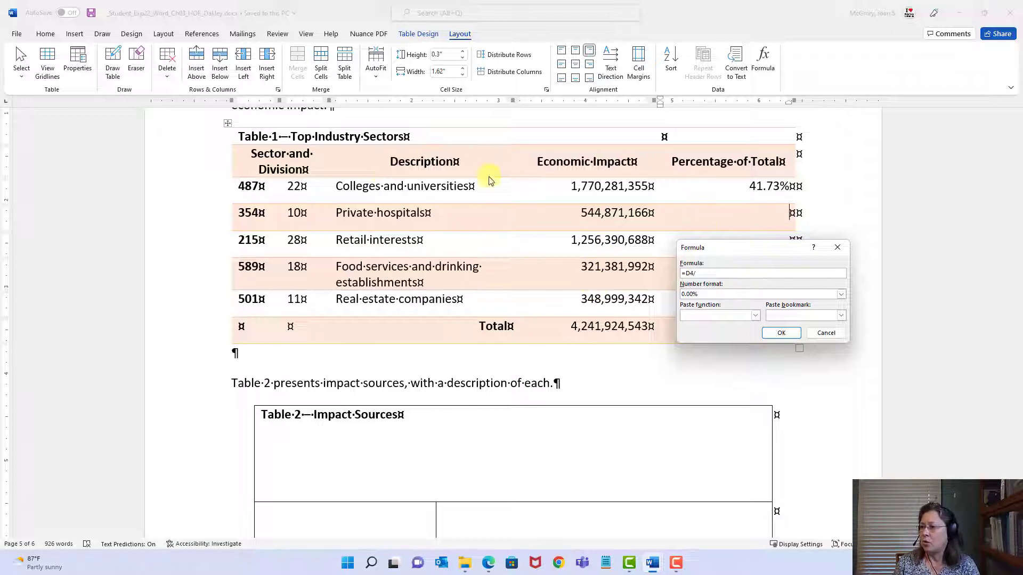
type("D")
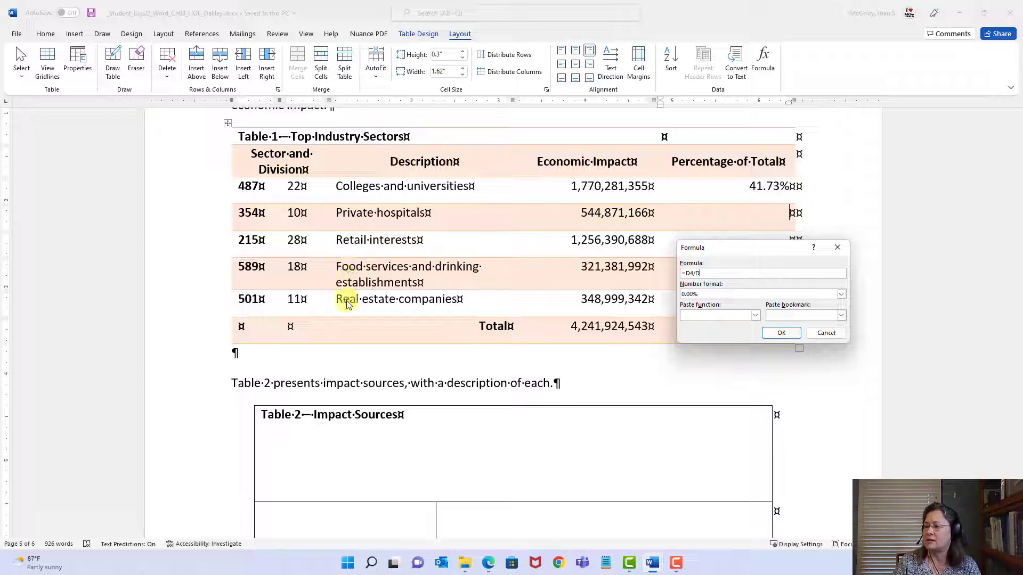
type("8*100")
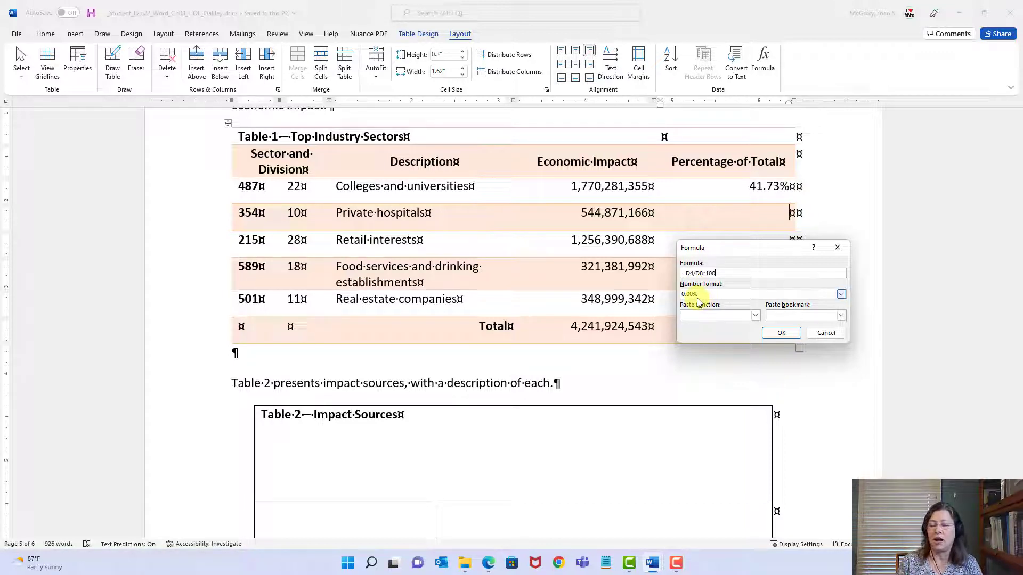
left_click(775, 333)
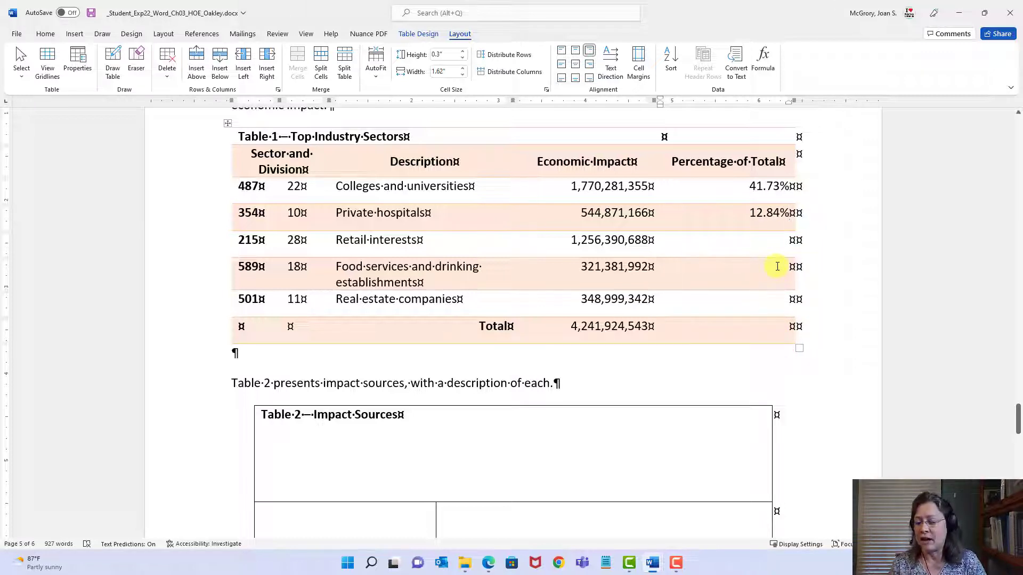
- In the Retail interests row's Percentage of Total cell, insert the formula =D5/D8*100 with number format 0.00%
left_click(776, 242)
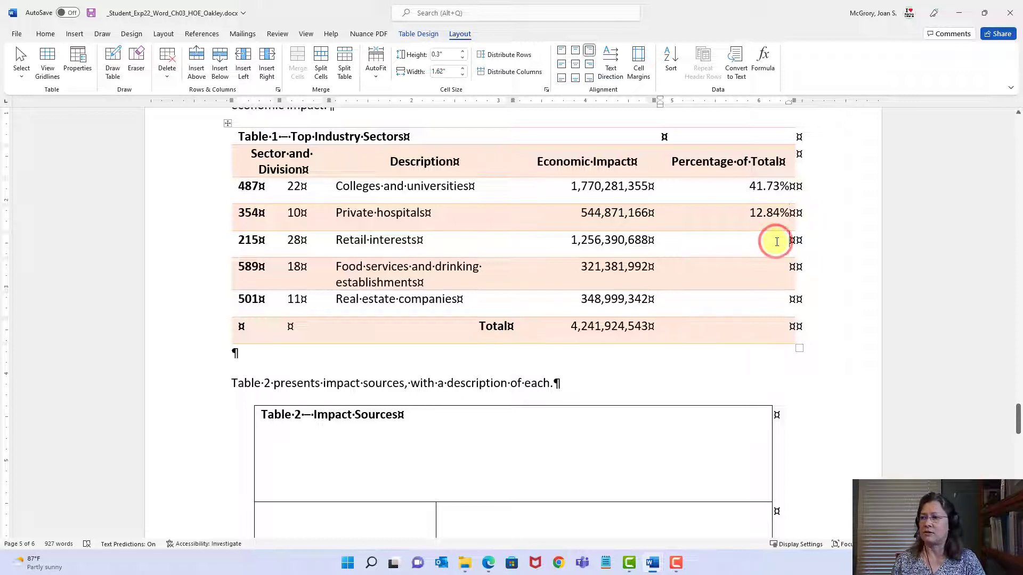
left_click(765, 64)
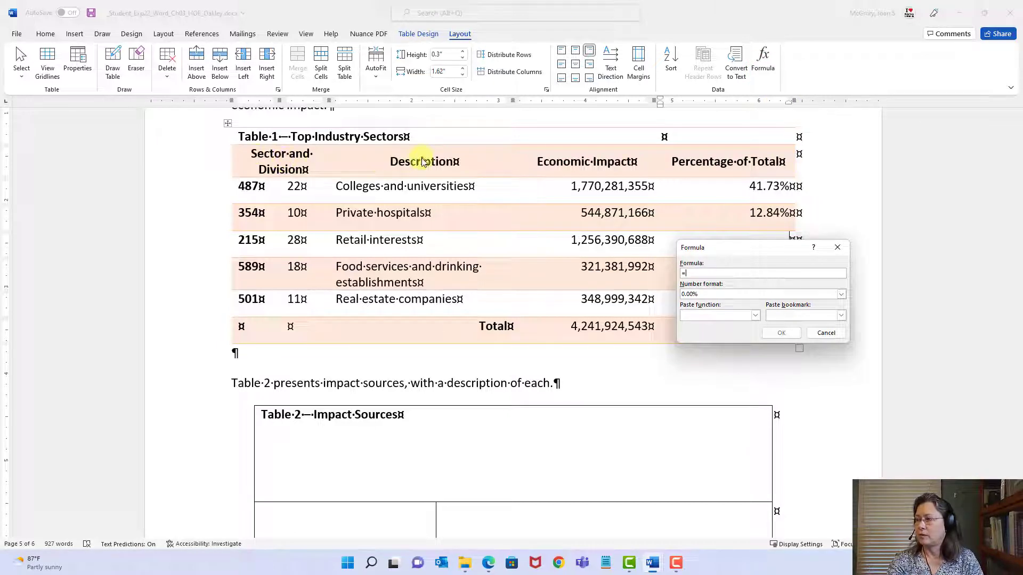
type("D")
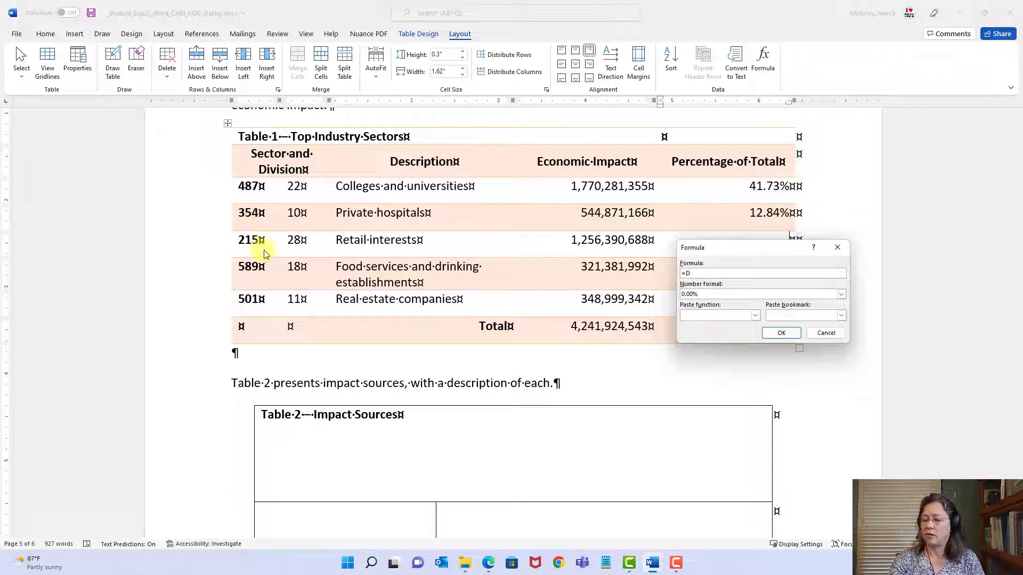
type("5/D")
left_click_drag(738, 247, 727, 323)
type("D")
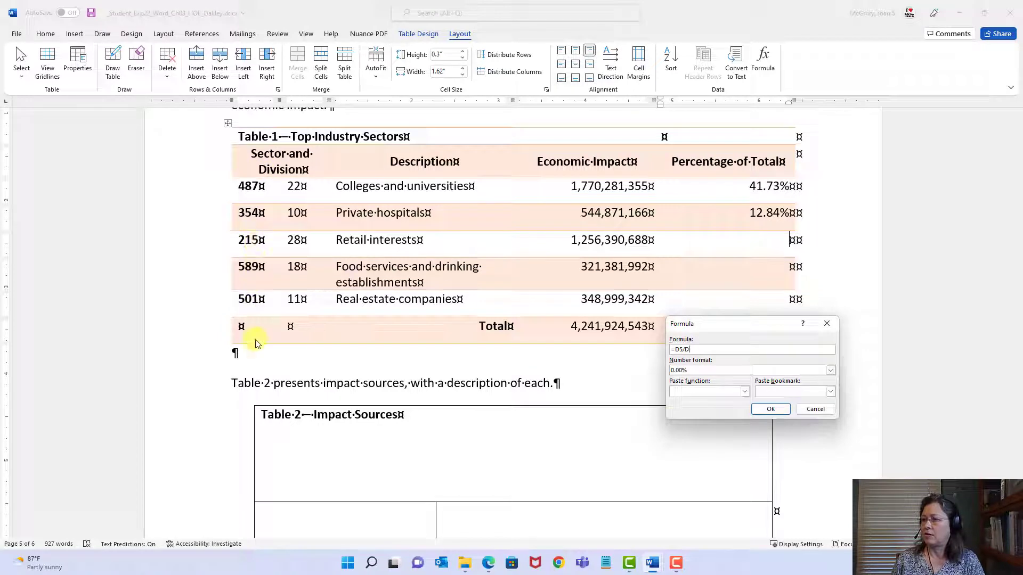
type("8*100")
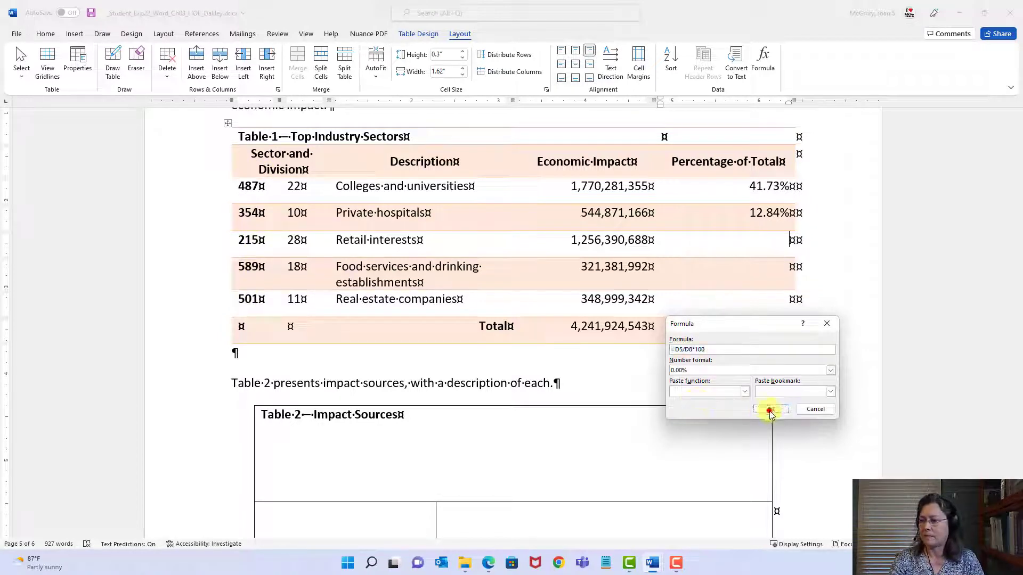
left_click(770, 408)
- Insert the formula =D6/D8*100 with number format 0.00% in the Food services and drinking establishments row's Percentage of Total cell
left_click(778, 265)
left_click(768, 65)
key("BackSpace")
key("BackSpace")
key("BackSpace")
key("BackSpace")
key("BackSpace")
key("BackSpace")
key("BackSpace")
key("BackSpace")
key("BackSpace")
key("BackSpace")
type("=D5/D8*100")
left_click(682, 349)
type("6")
left_click(767, 409)
- Insert the formula =D7/D8*100 with number format 0.00% in the Real estate companies row's Percentage of Total cell and save the document
left_click(763, 58)
key("BackSpace")
key("BackSpace")
key("BackSpace")
key("BackSpace")
key("BackSpace")
key("BackSpace")
key("BackSpace")
key("BackSpace")
key("BackSpace")
key("BackSpace")
type("=D5/D8*100")
left_click(687, 349)
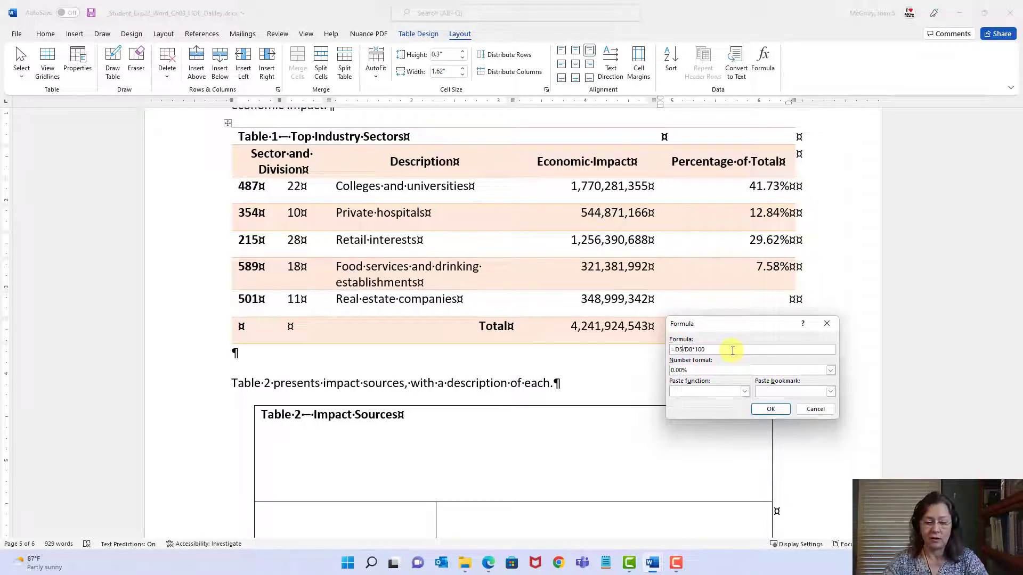
left_click(777, 410)
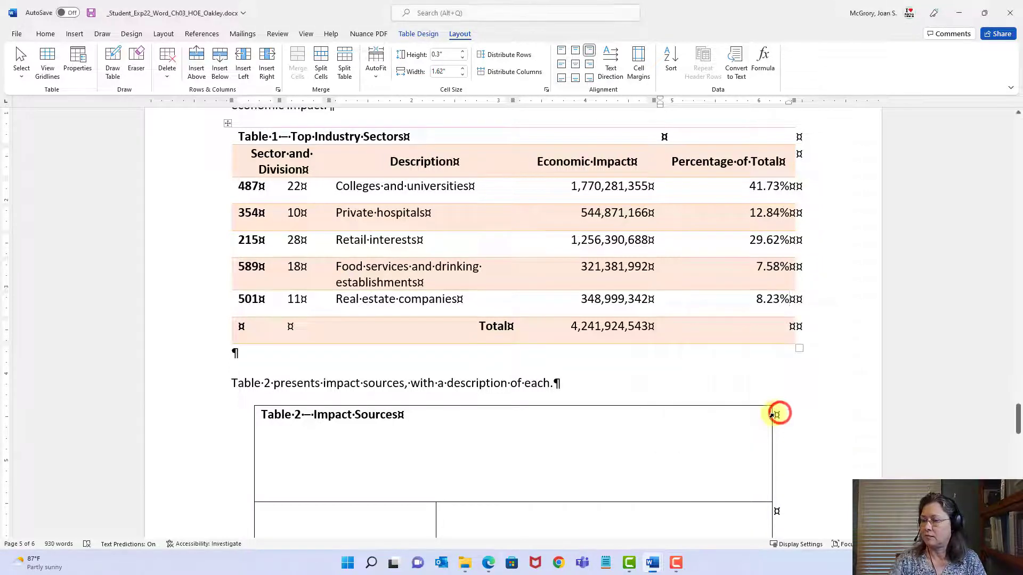
left_click(93, 14)
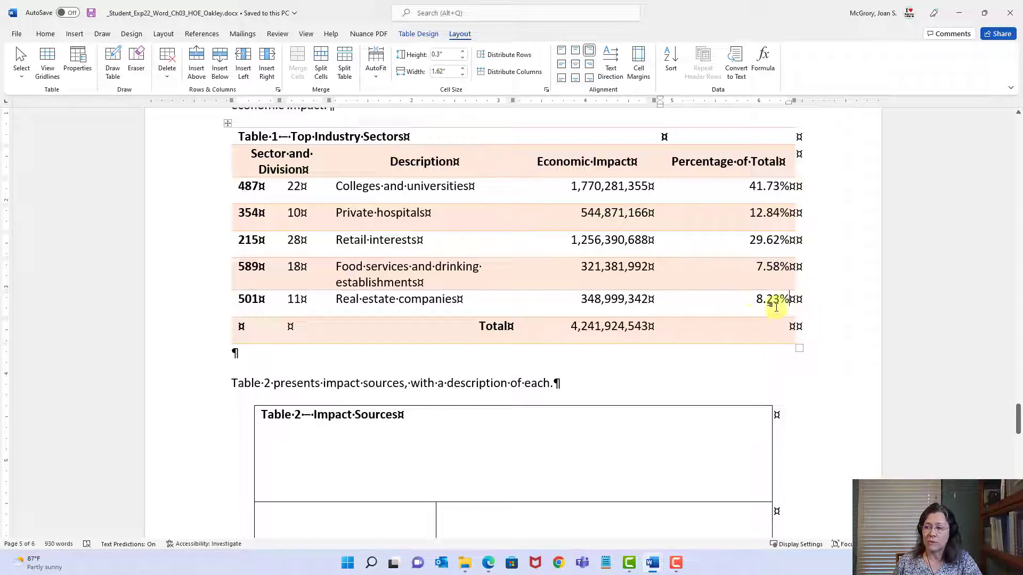
- Check the Percentage of Total entries and examine the Real estate companies row's formula, leaving it as it is
left_click(759, 216)
left_click(755, 237)
double_click(752, 269)
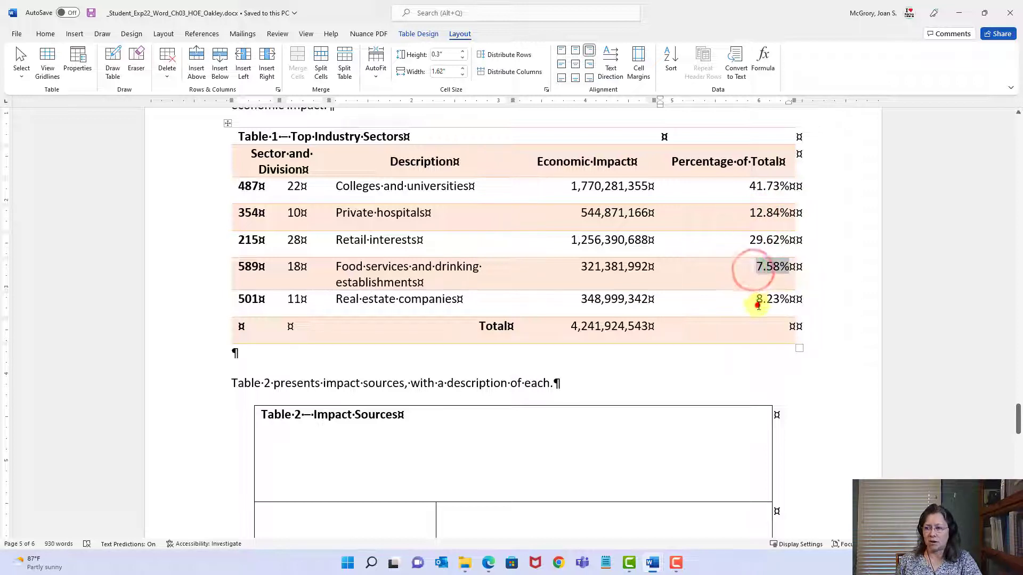
double_click(758, 302)
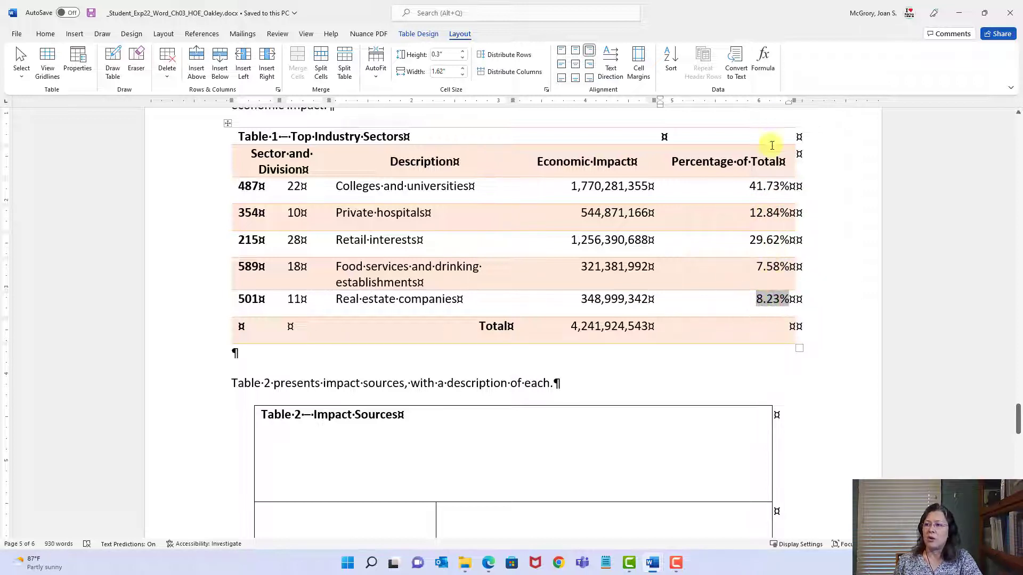
left_click(763, 68)
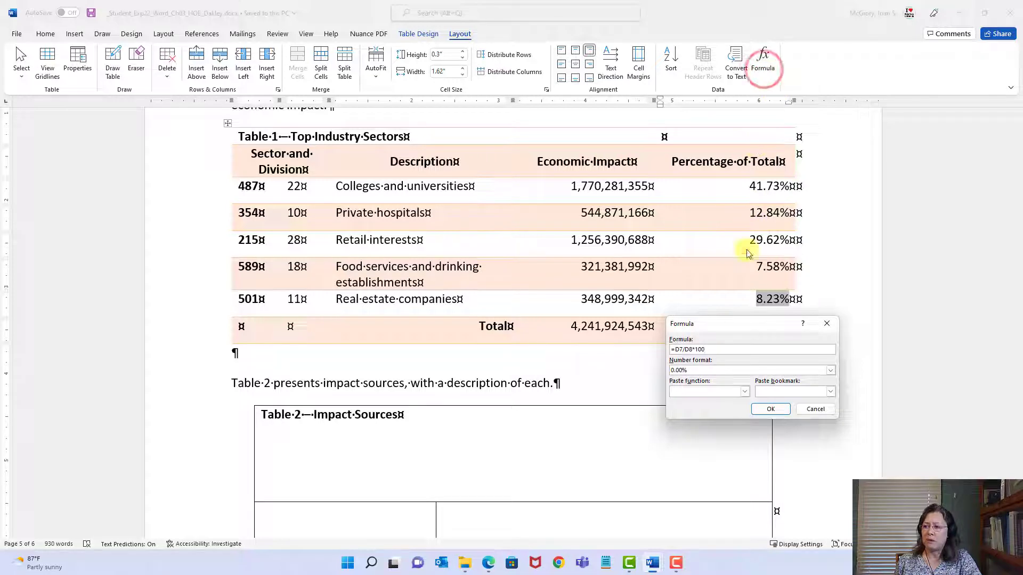
left_click_drag(707, 349, 691, 348)
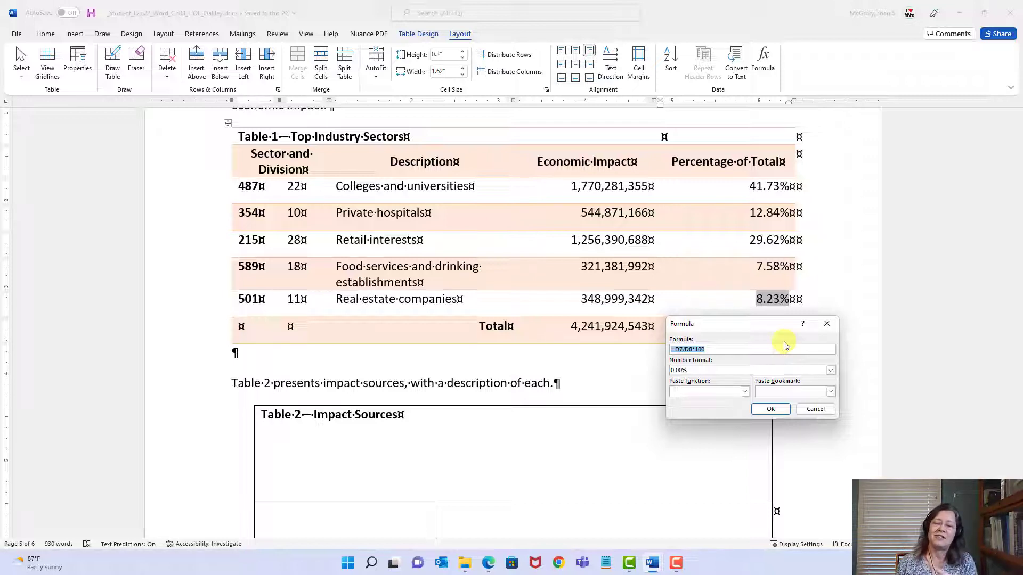
left_click(678, 349)
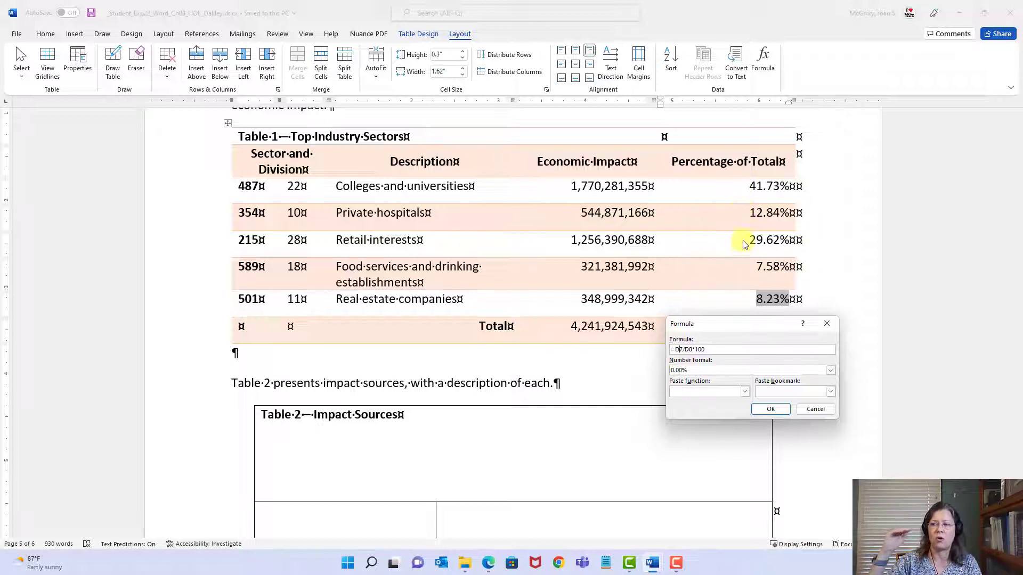
left_click(816, 411)
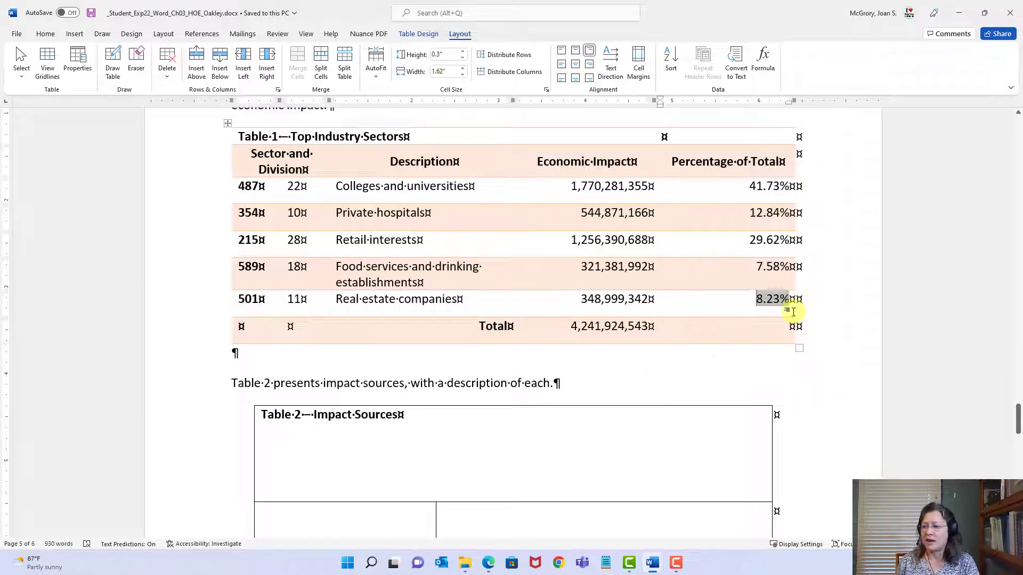
- Save the student document and review instruction 20 on the real estate value and field updates in the instructions document
left_click(771, 325)
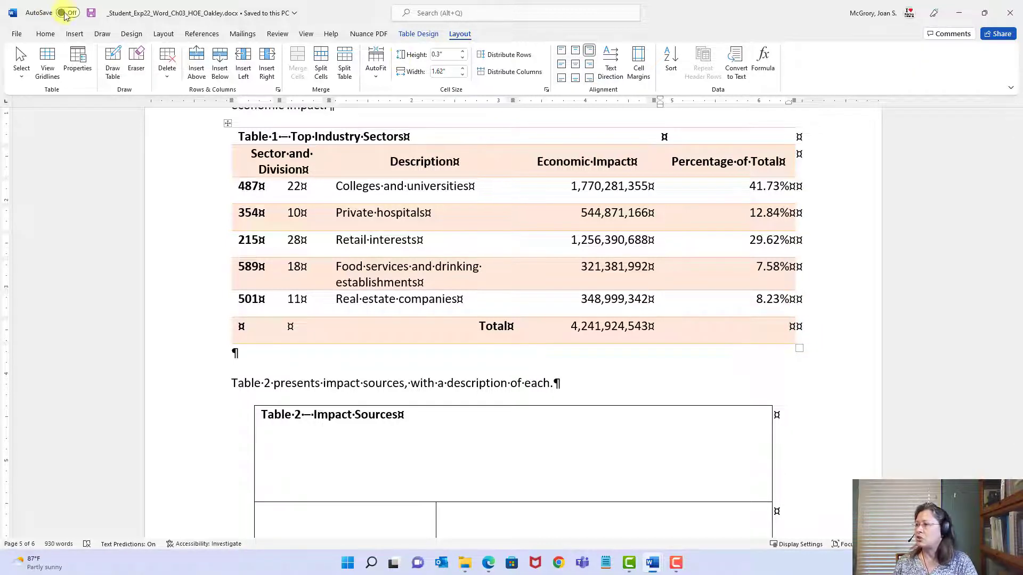
left_click(92, 13)
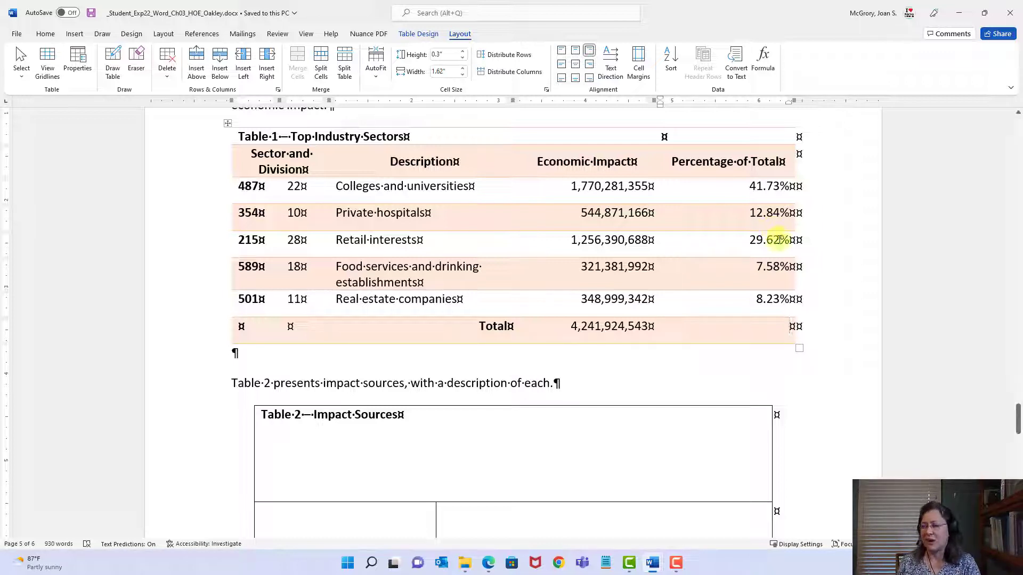
mouse_move(652, 563)
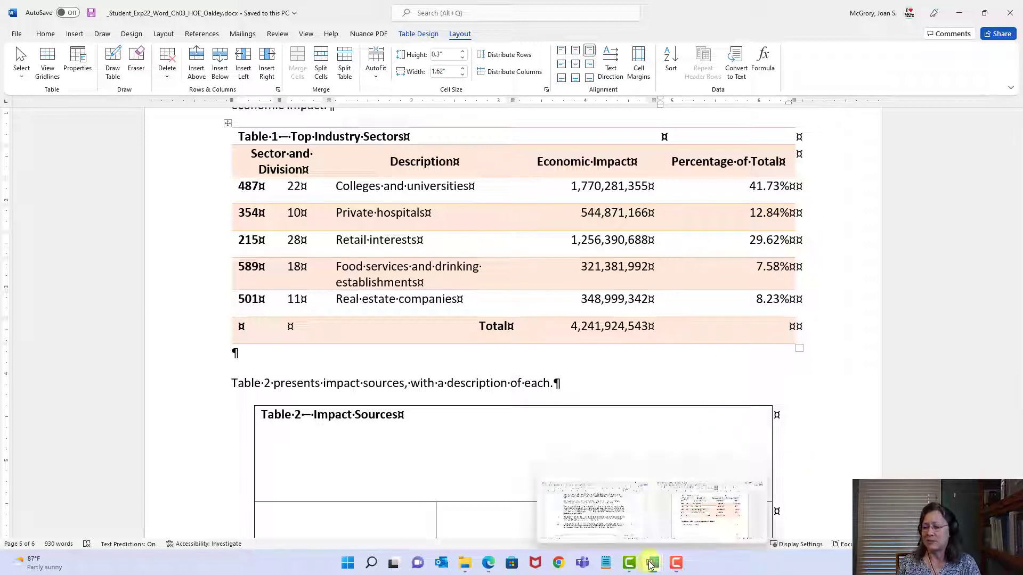
left_click(616, 529)
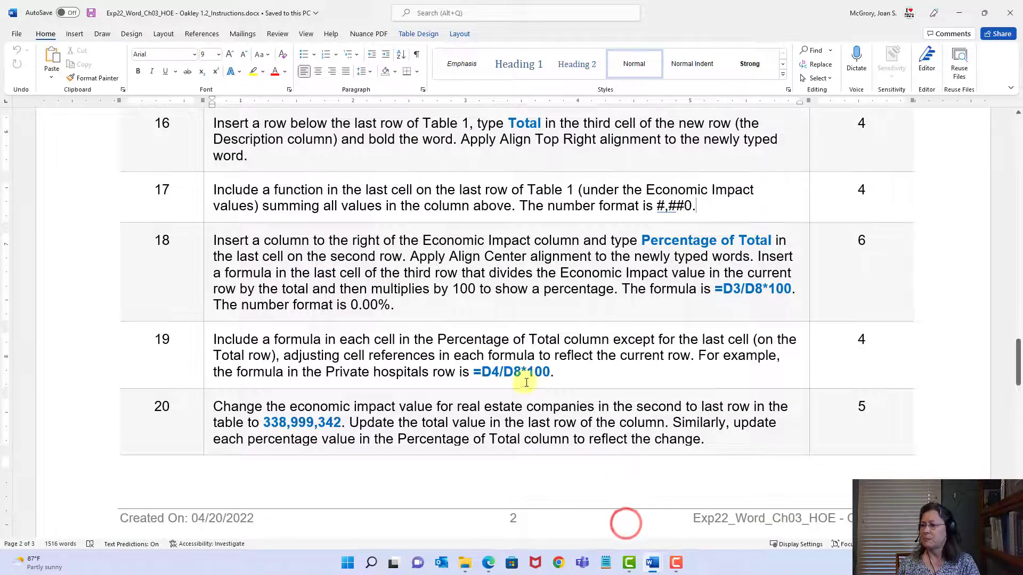
scroll(535, 386, "down", 3)
scroll(535, 384, "down", 1)
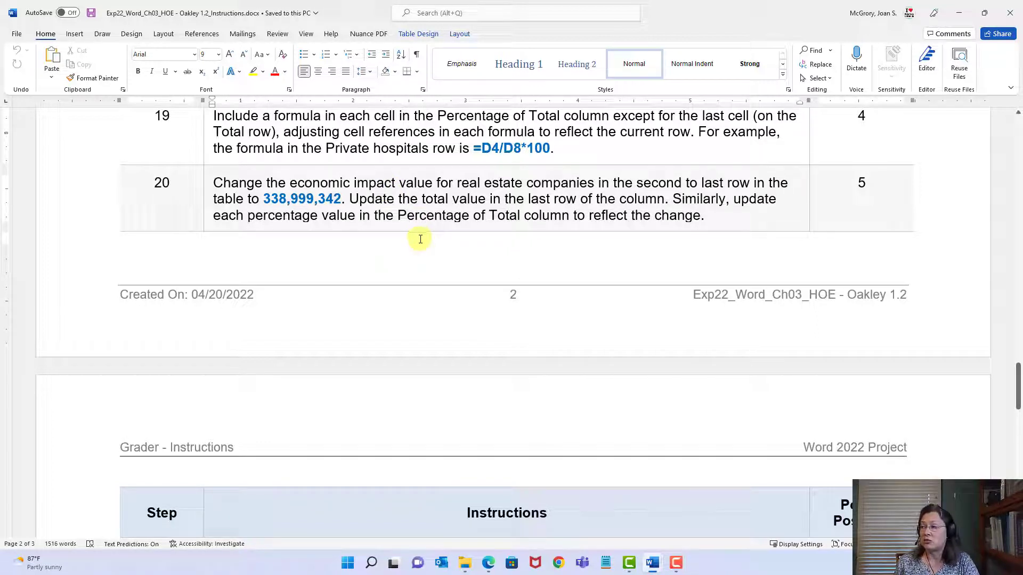
left_click_drag(267, 199, 341, 199)
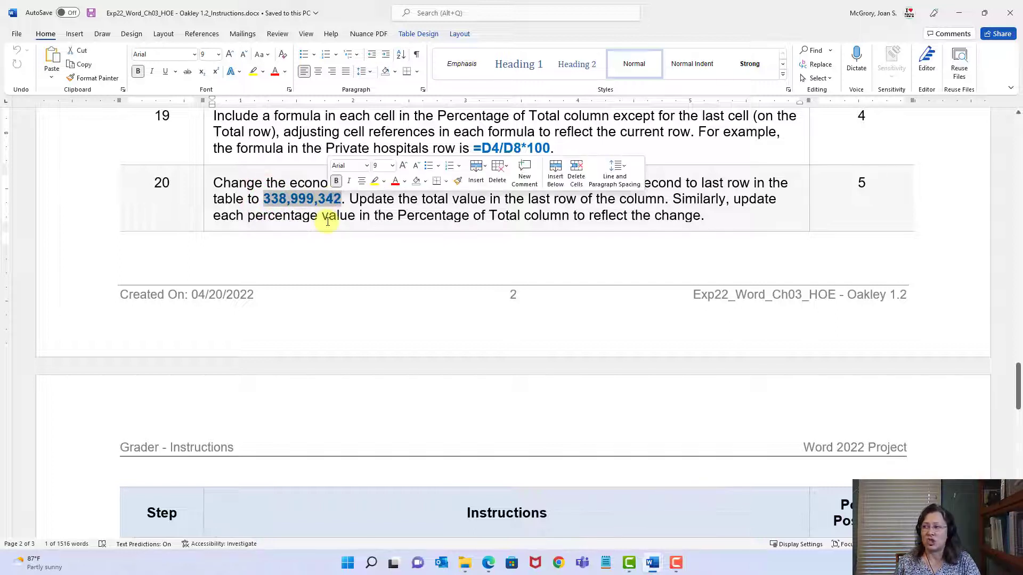
left_click(328, 215)
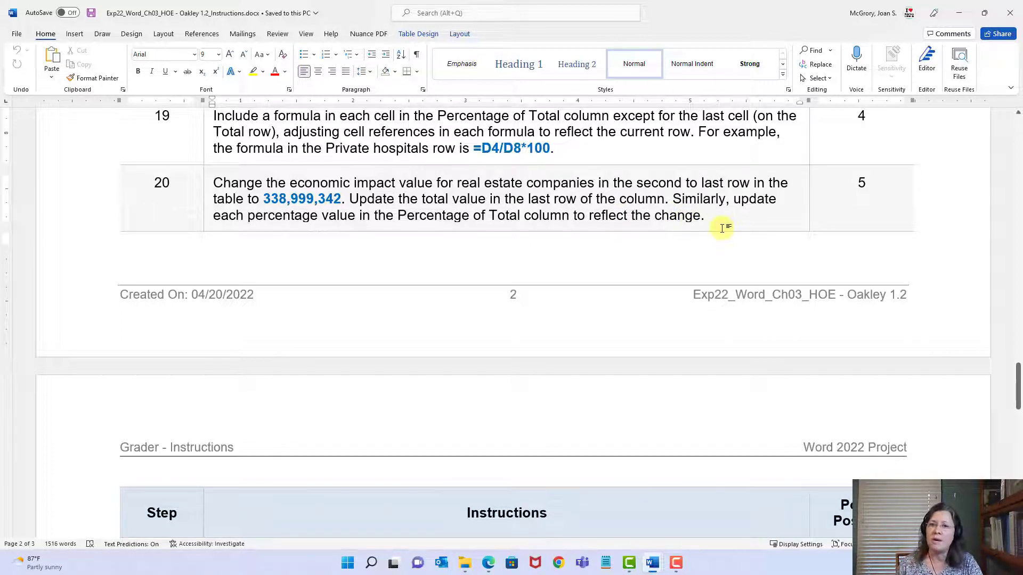
- In the student document, change the Real estate companies row's Economic Impact value in Table 1 to 338,999,342
mouse_move(654, 567)
left_click(699, 530)
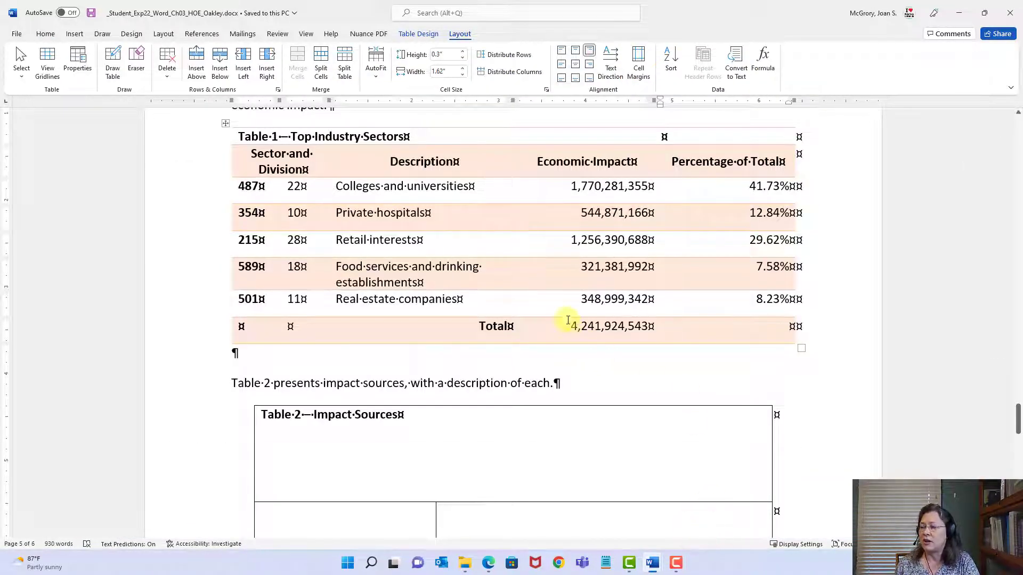
left_click(588, 299)
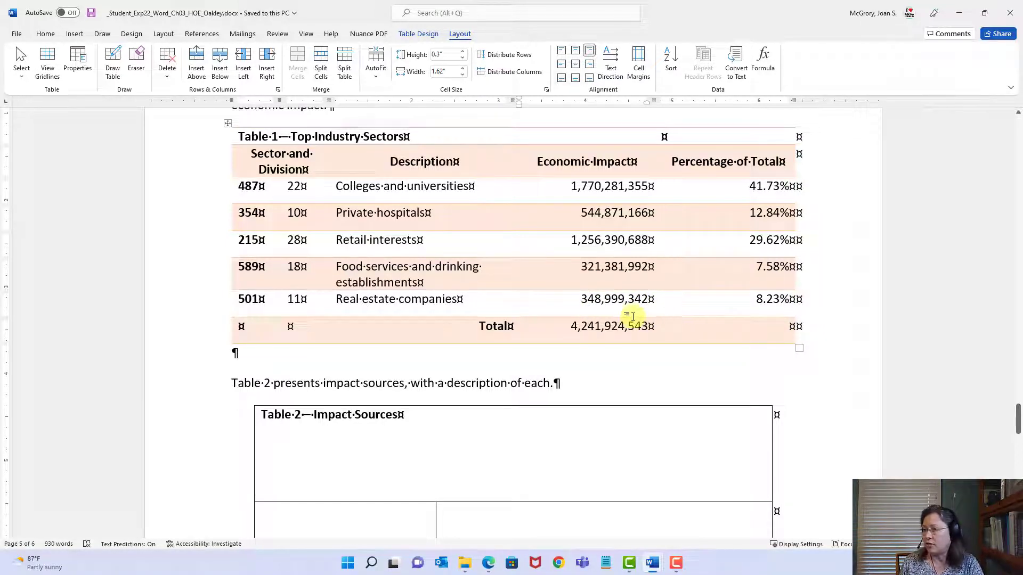
left_click(593, 297, "shift")
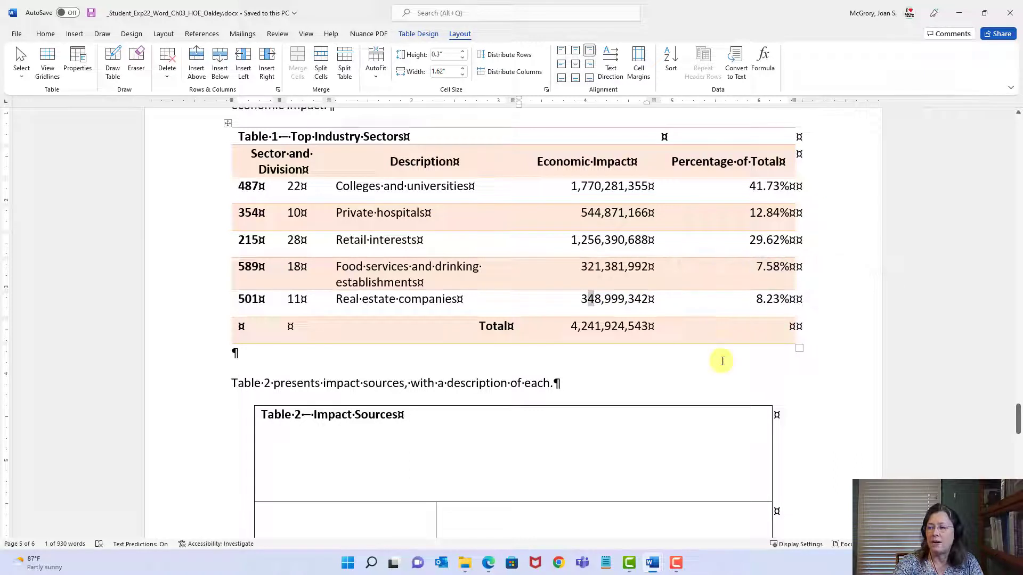
type("3")
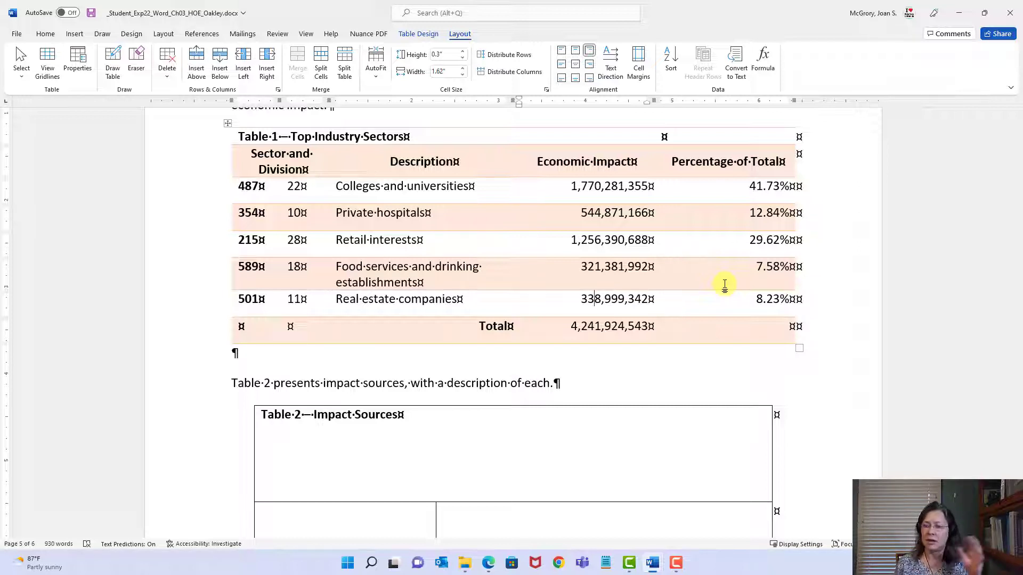
- Update the formula field holding the Economic Impact sum in Table 1's Total row
left_click(634, 326)
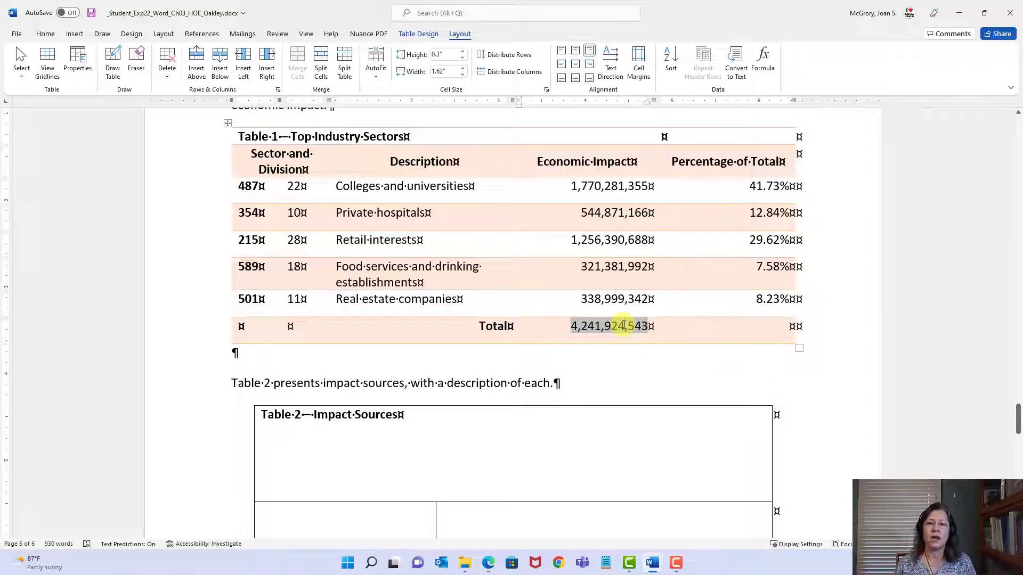
key("F10")
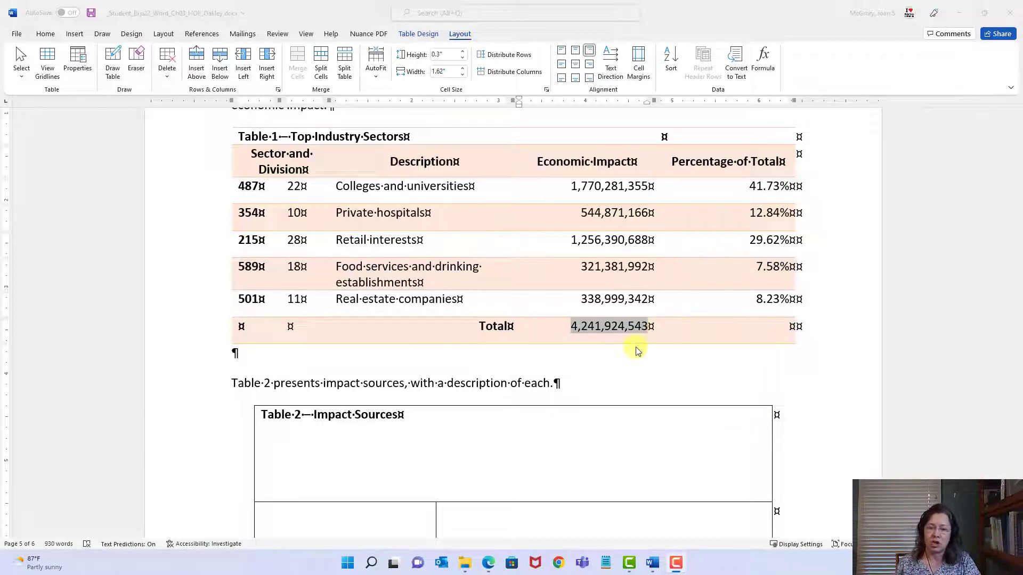
left_click(603, 326)
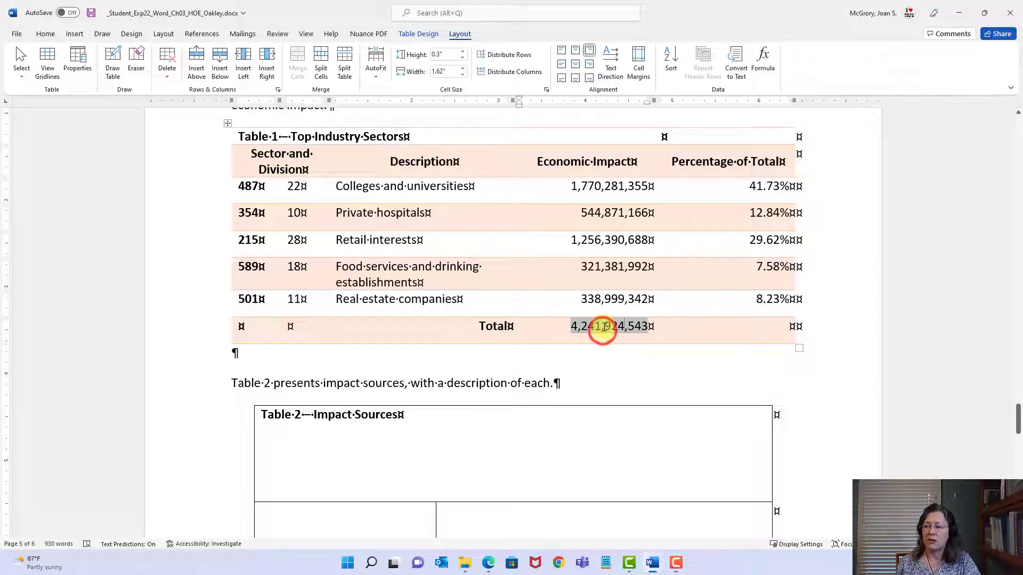
right_click(603, 326)
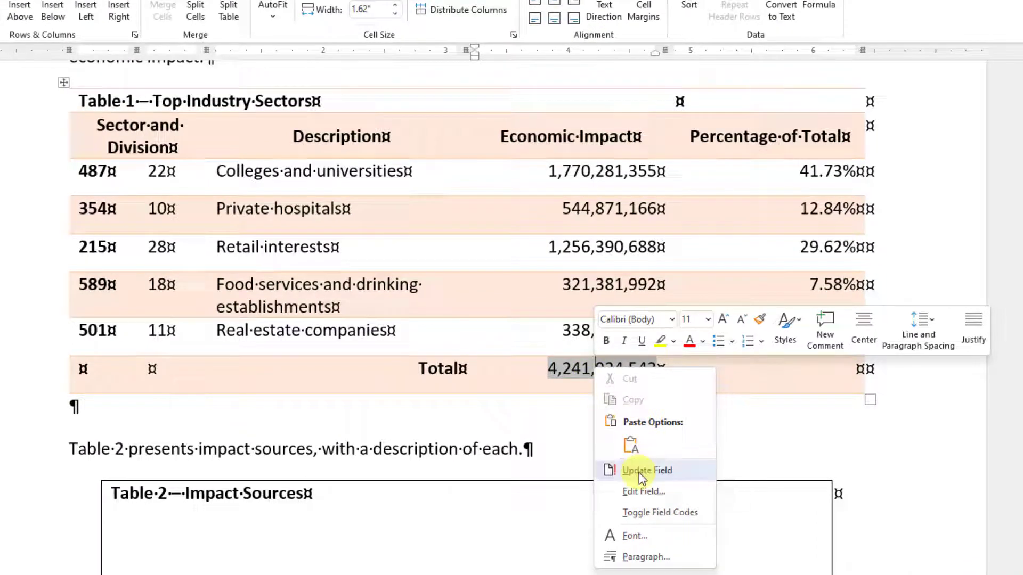
key("u")
left_click(563, 382)
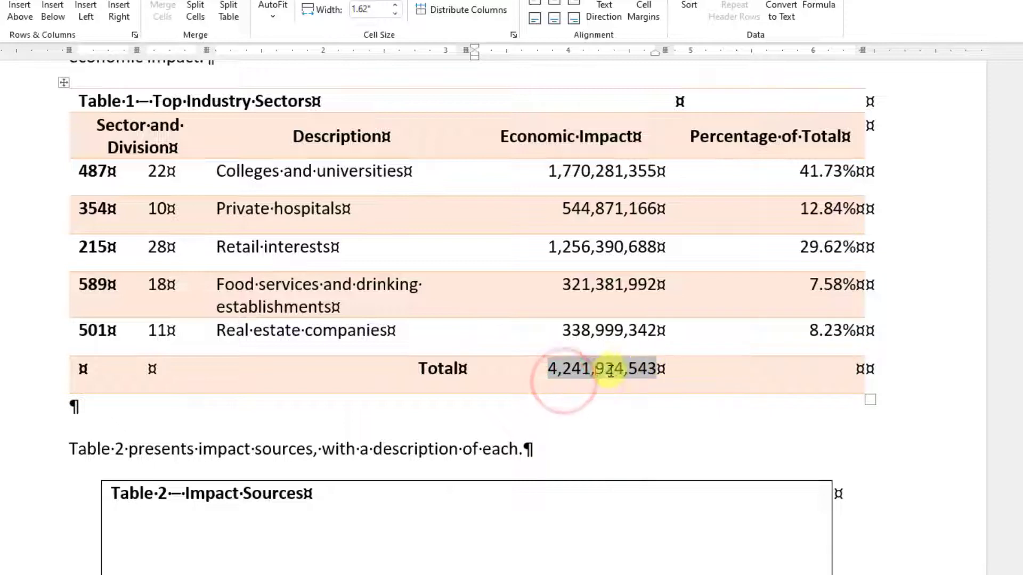
right_click(639, 370)
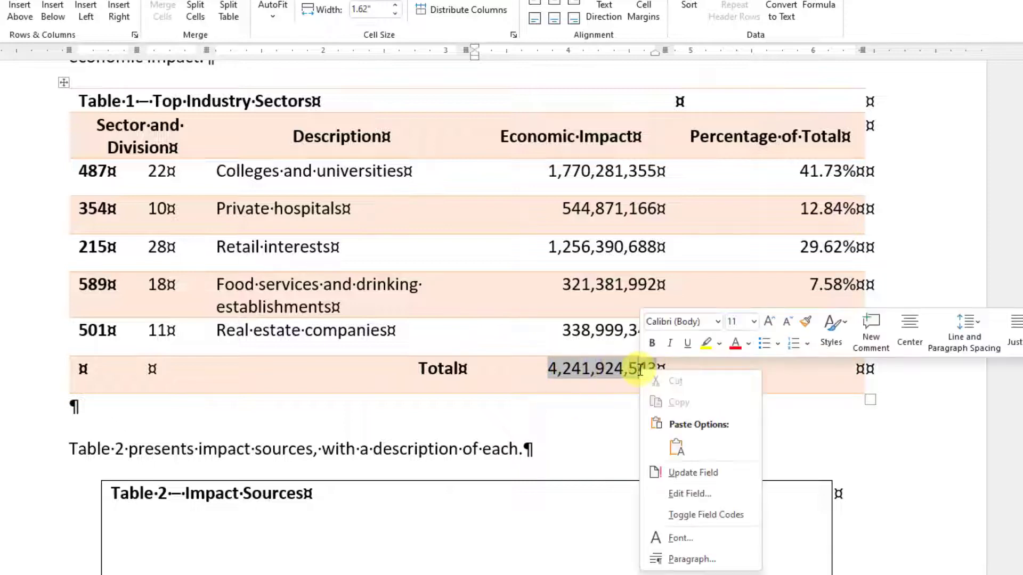
left_click(708, 476)
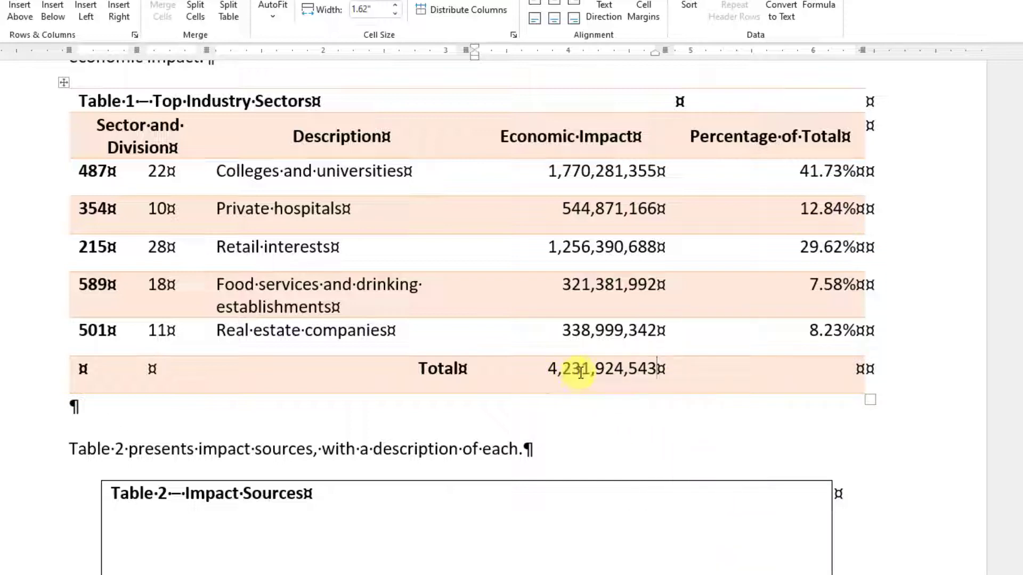
- Update the Percentage of Total fields for the Colleges and universities and Private hospitals rows in Table 1
left_click(819, 170)
right_click(819, 170)
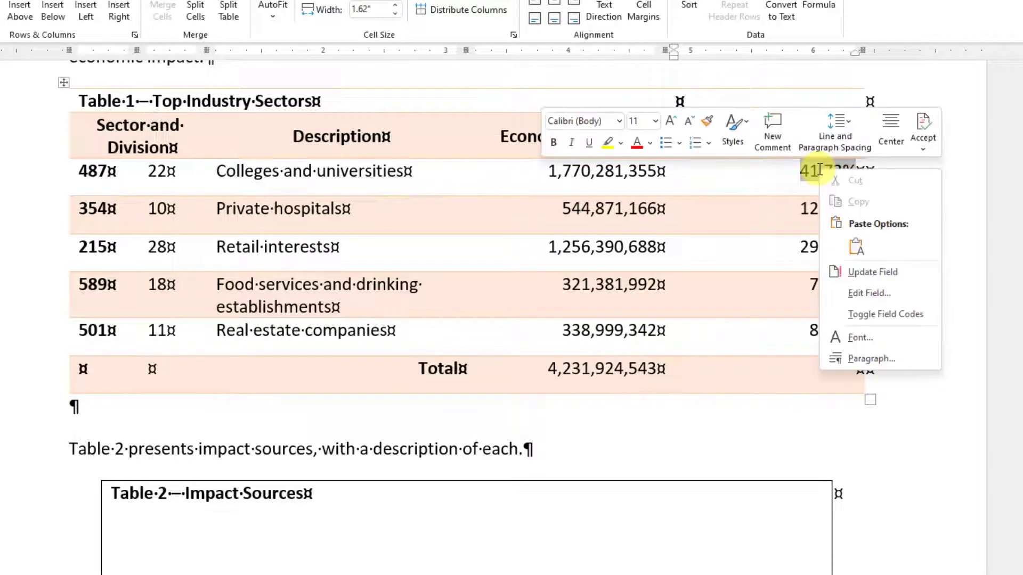
left_click(851, 276)
left_click(825, 209)
right_click(825, 211)
left_click(852, 314)
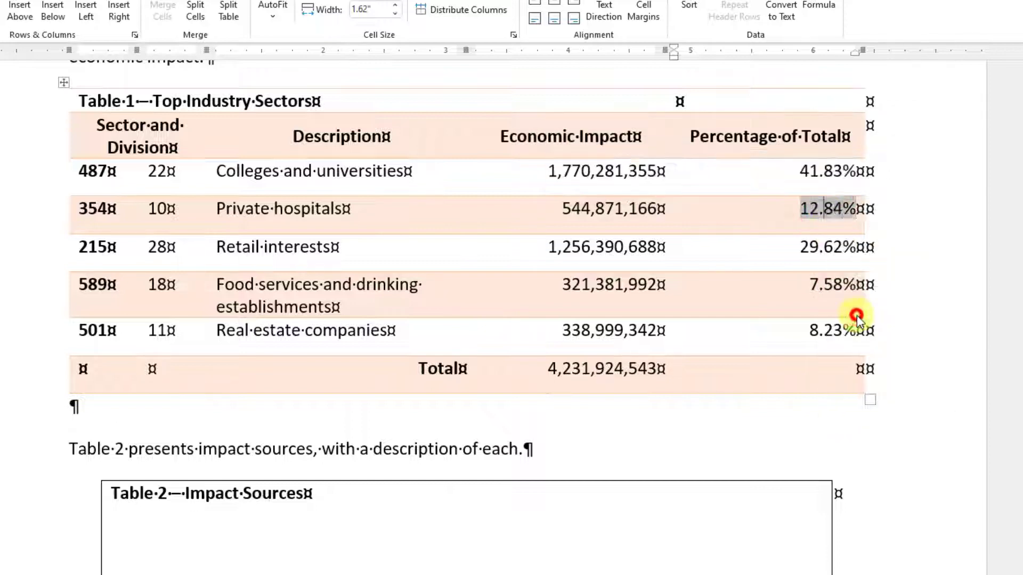
- Update the Percentage of Total fields for the Retail interests, Food services and drinking establishments, and Real estate companies rows
left_click(832, 250)
right_click(831, 252)
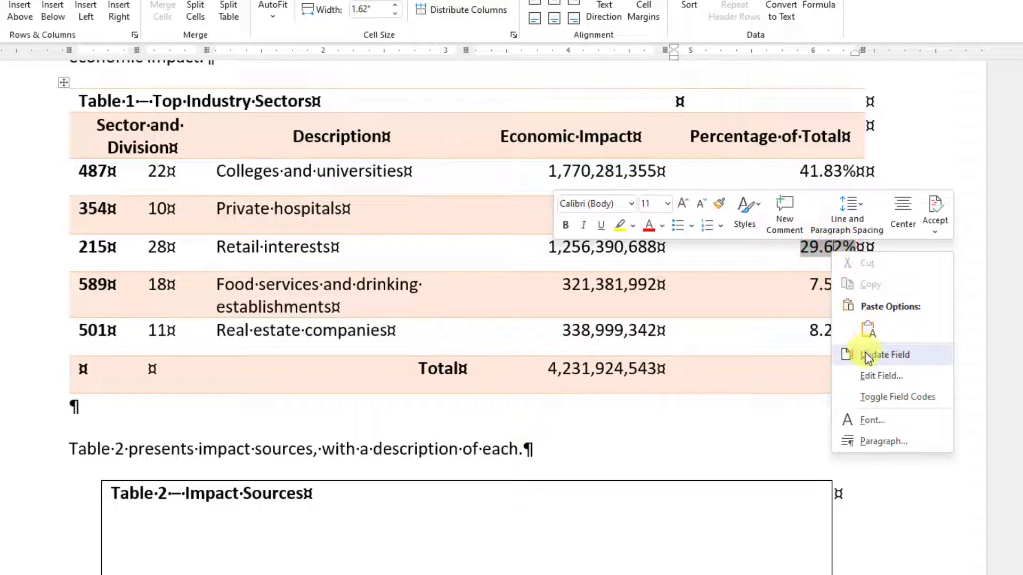
left_click(864, 353)
left_click(826, 286)
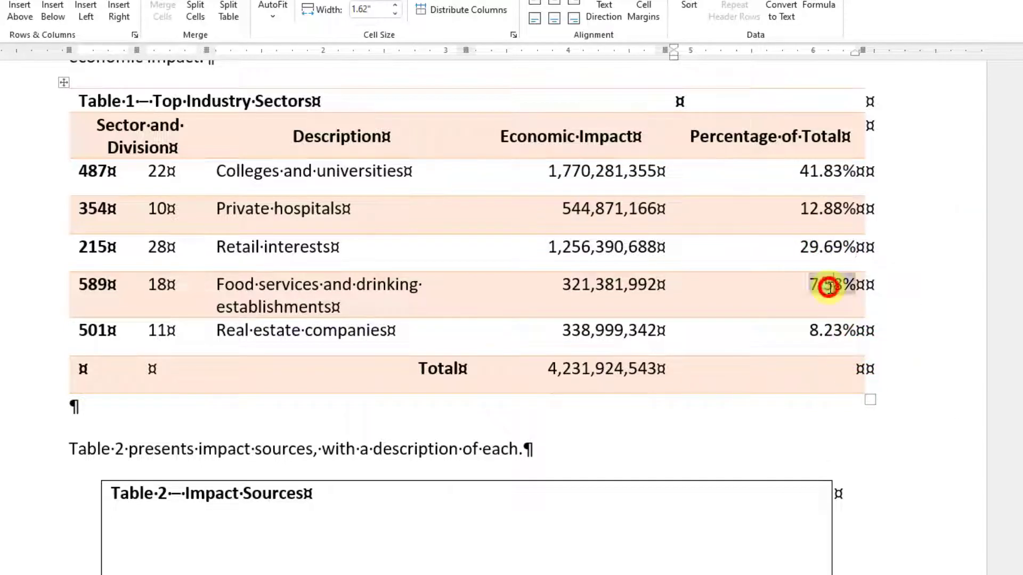
right_click(827, 287)
left_click(869, 389)
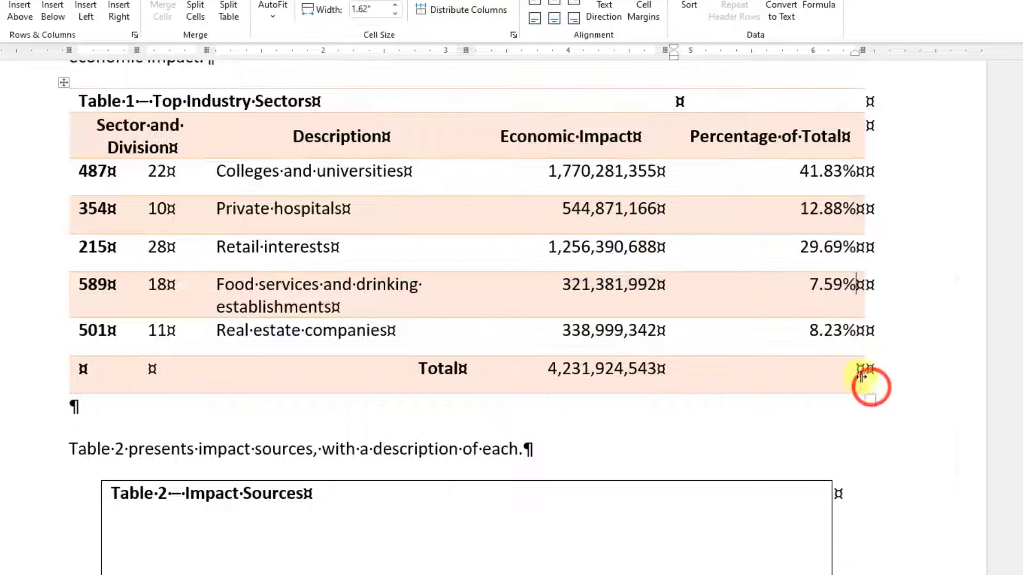
left_click(832, 331)
right_click(832, 331)
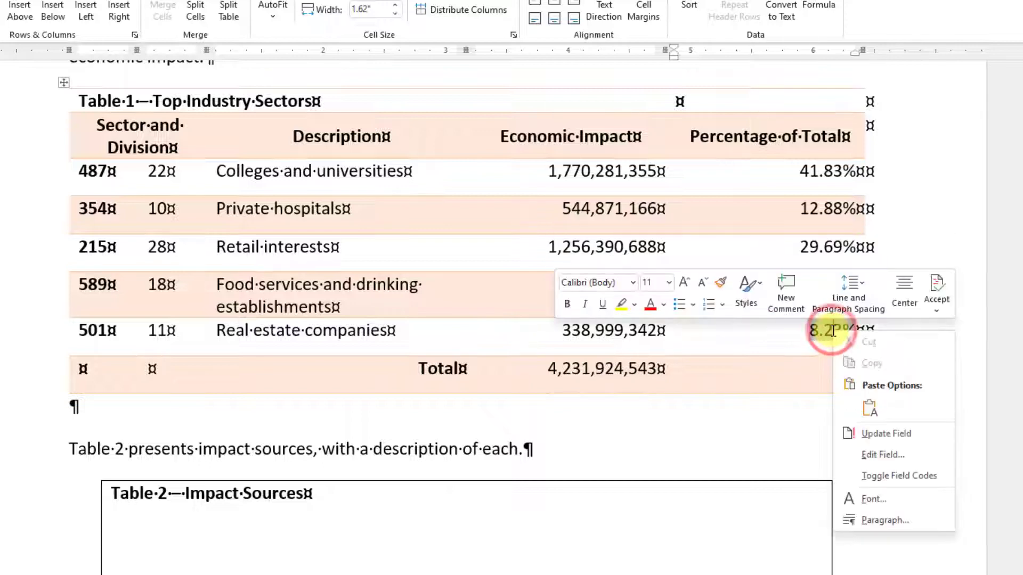
left_click(875, 434)
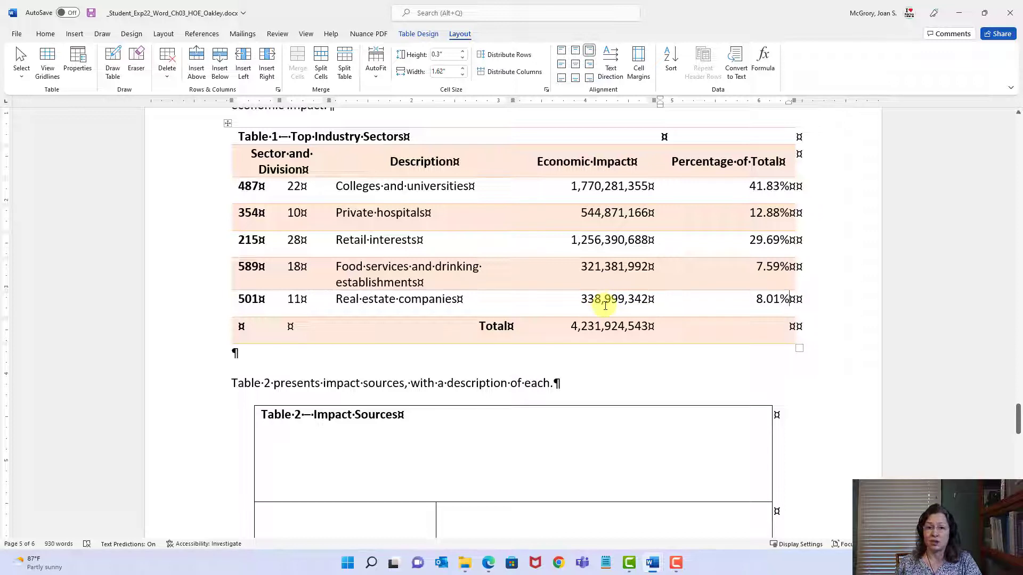
- Save the student document and review instruction 21 on sorting Table 1 in the instructions document
left_click(93, 13)
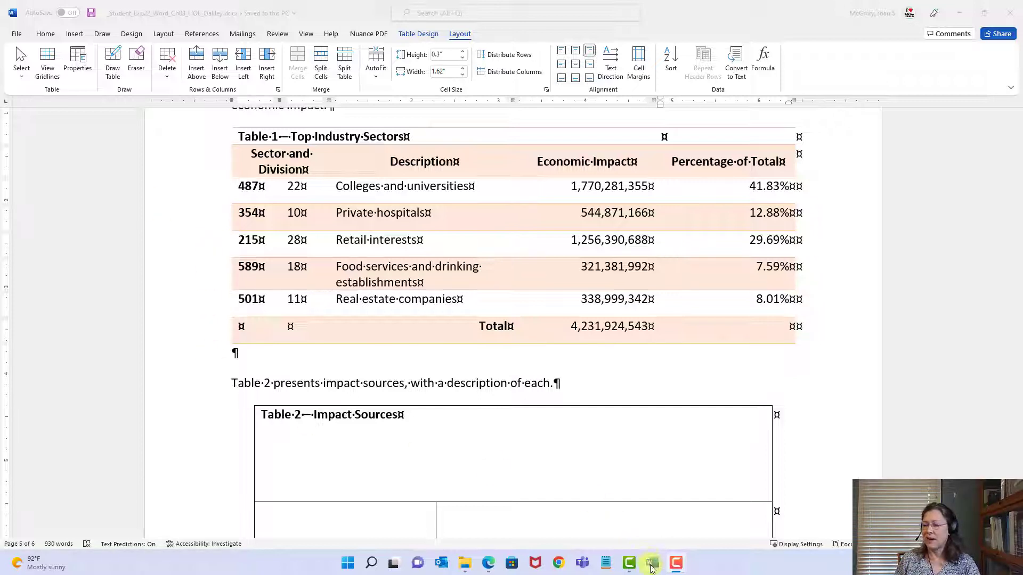
left_click(651, 564)
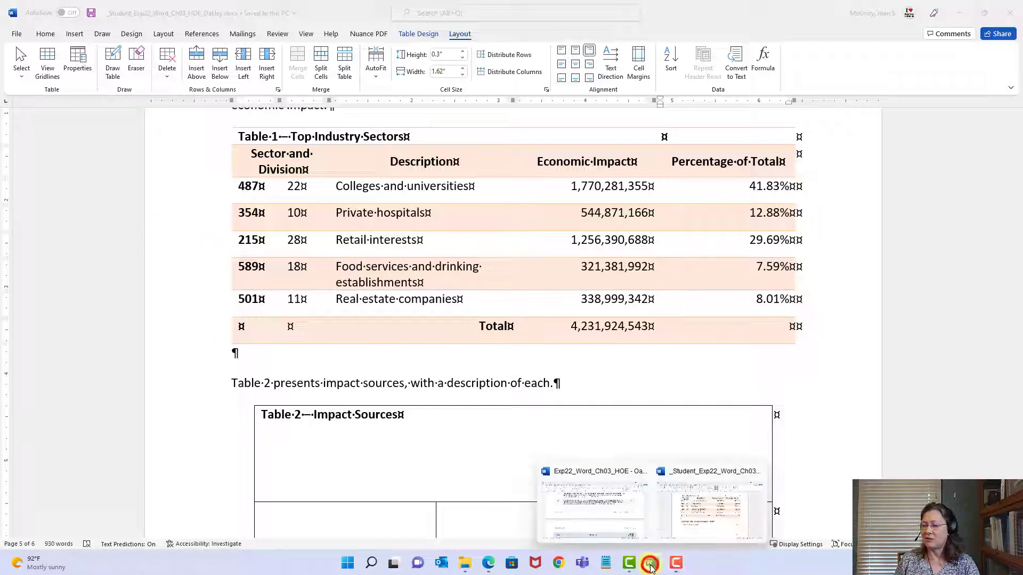
left_click(366, 346)
left_click(91, 12)
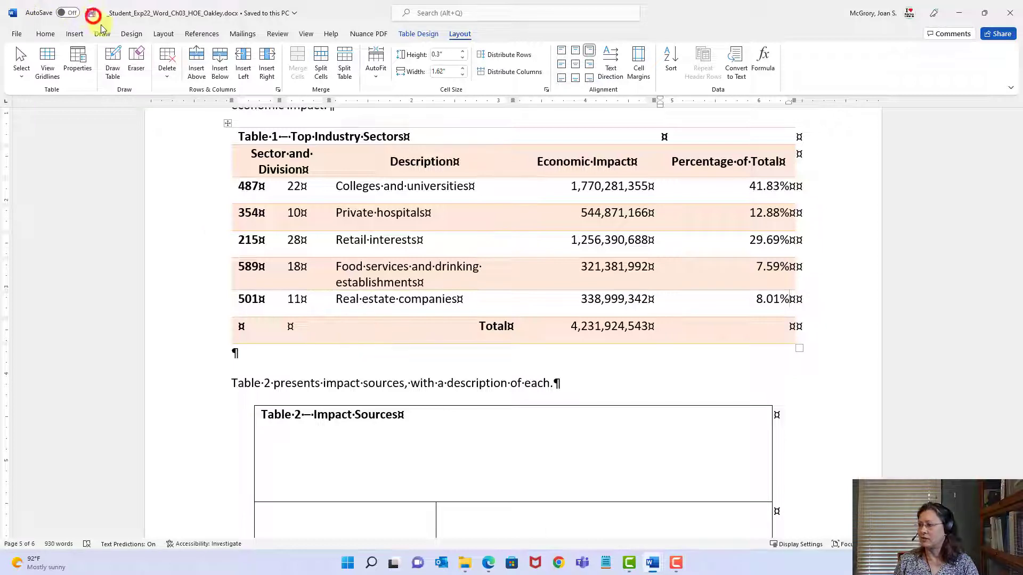
left_click(652, 563)
left_click(611, 510)
scroll(489, 373, "down", 5)
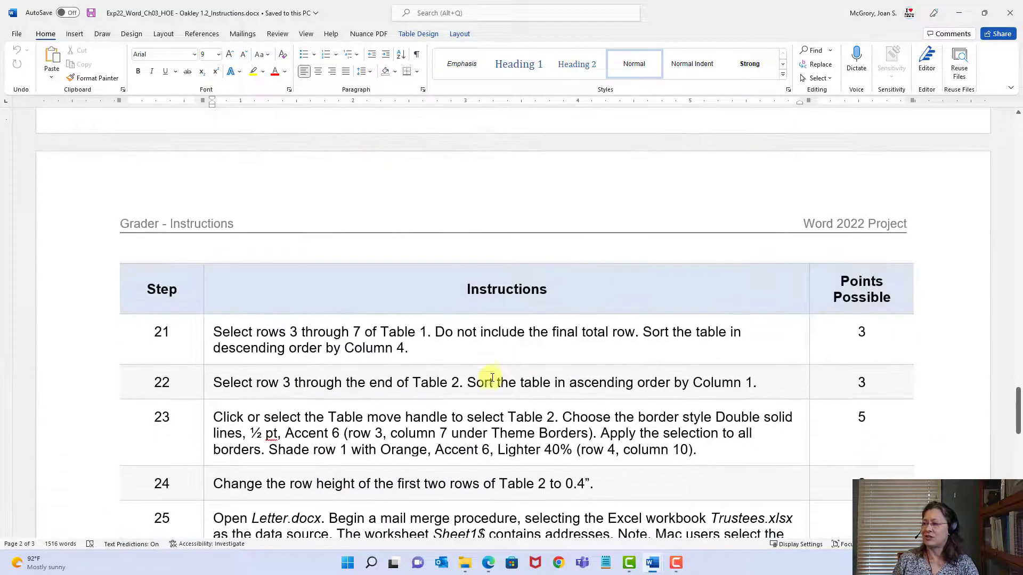
scroll(490, 380, "down", 1)
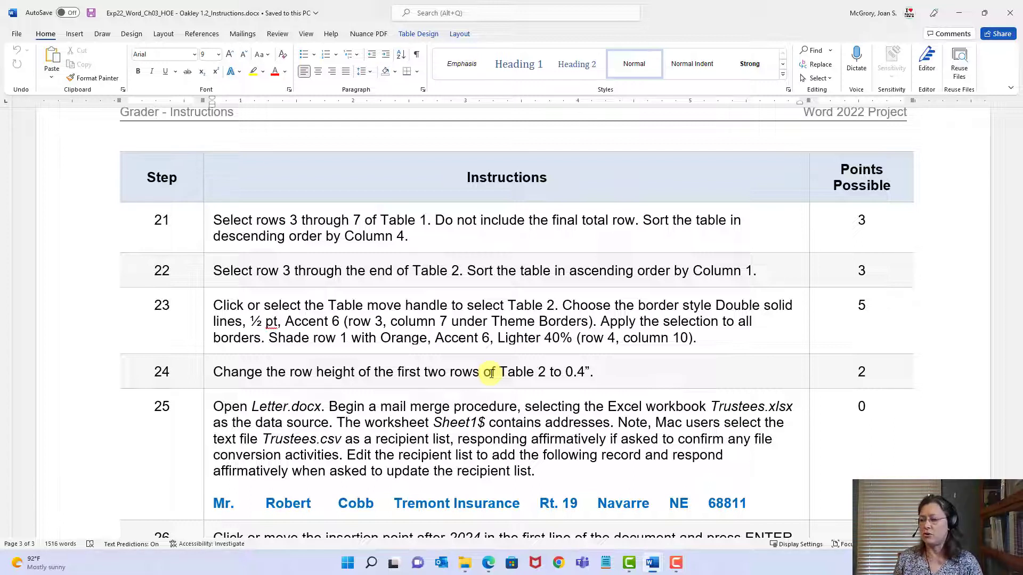
- In the student document, sort Table 1's rows 3 through 7 by Column 4 as numbers in descending order, excluding the Total row
left_click(653, 564)
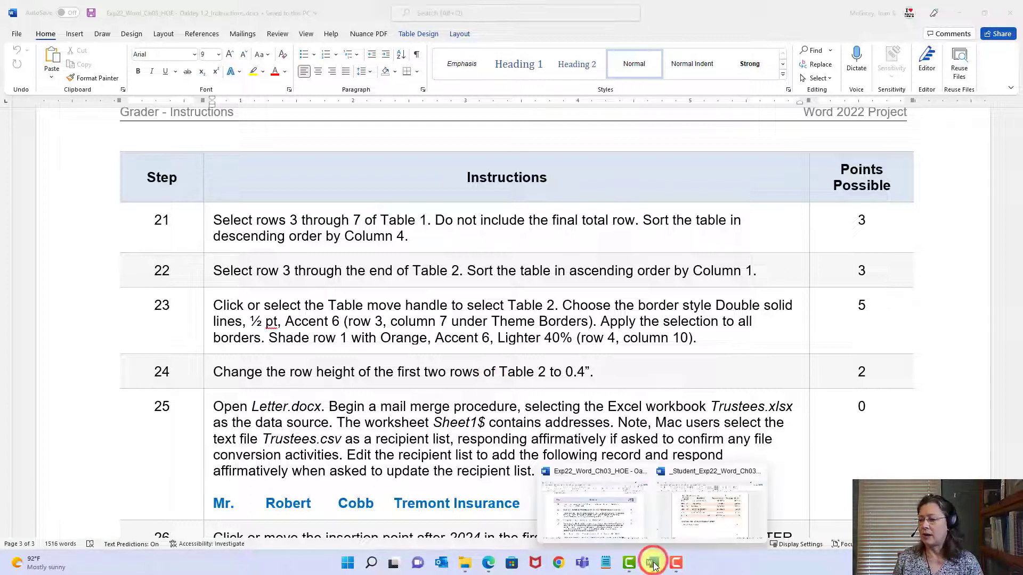
left_click(701, 522)
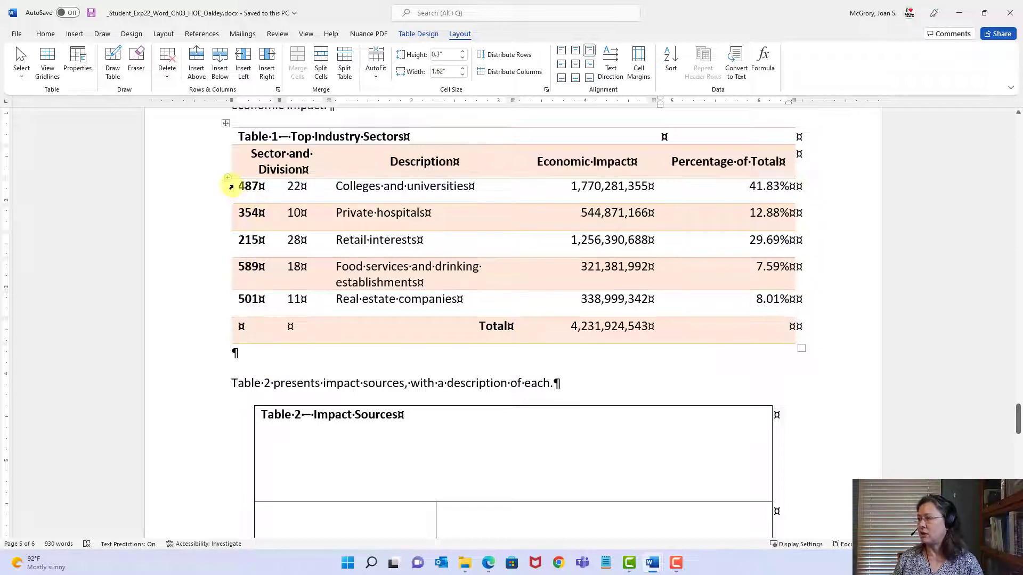
left_click_drag(241, 185, 783, 302)
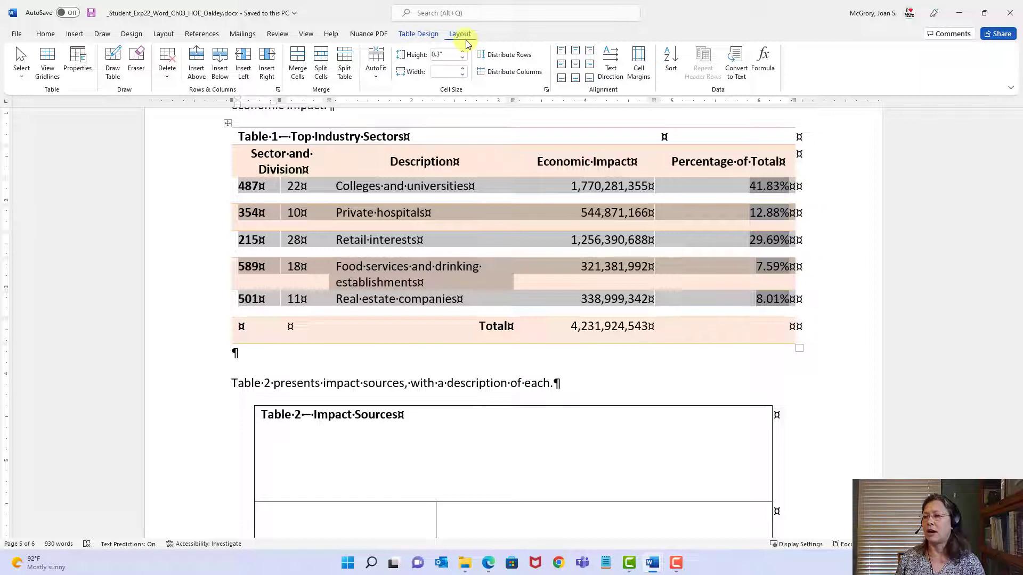
left_click(671, 63)
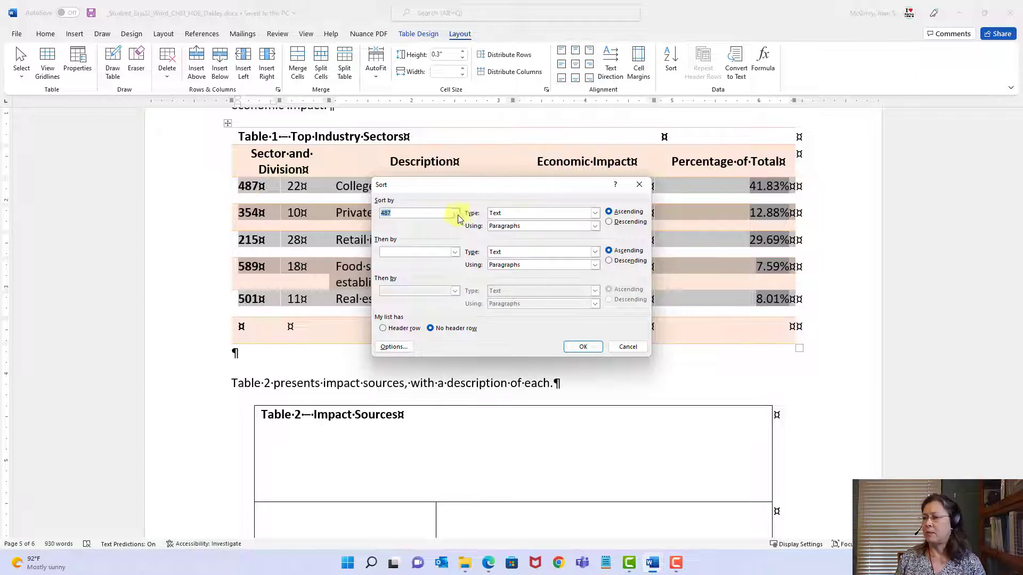
left_click(455, 214)
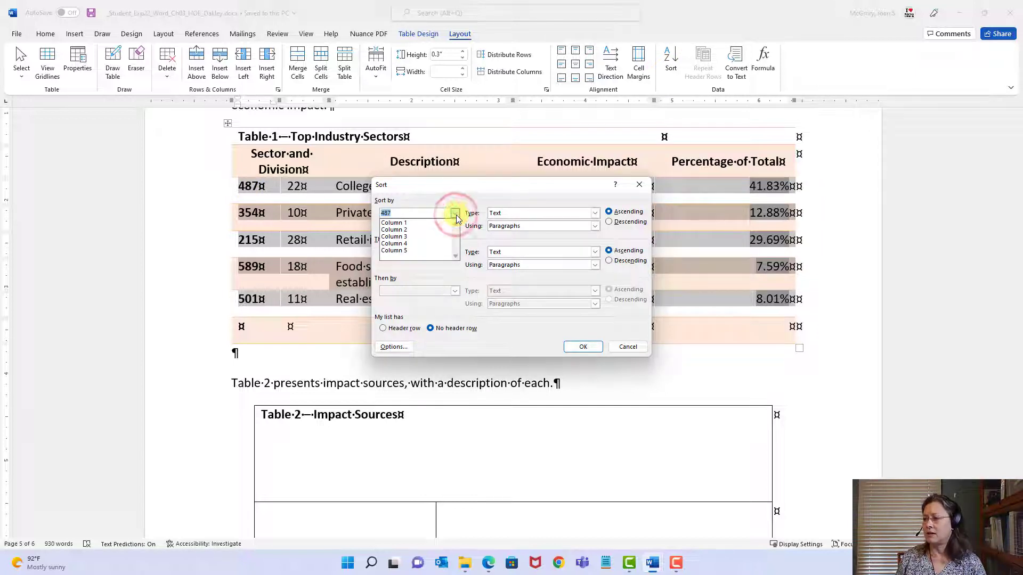
left_click(395, 244)
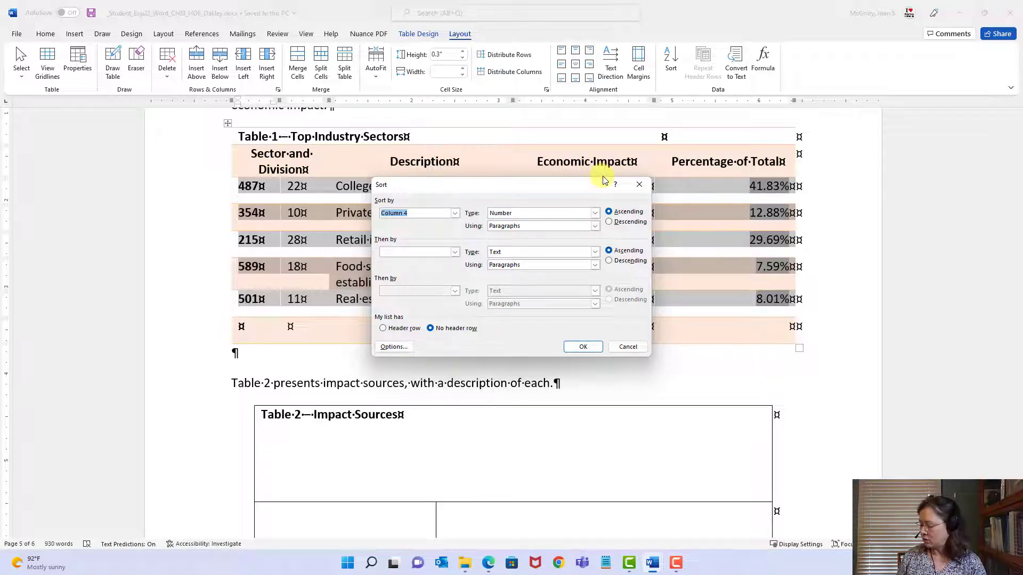
left_click(609, 222)
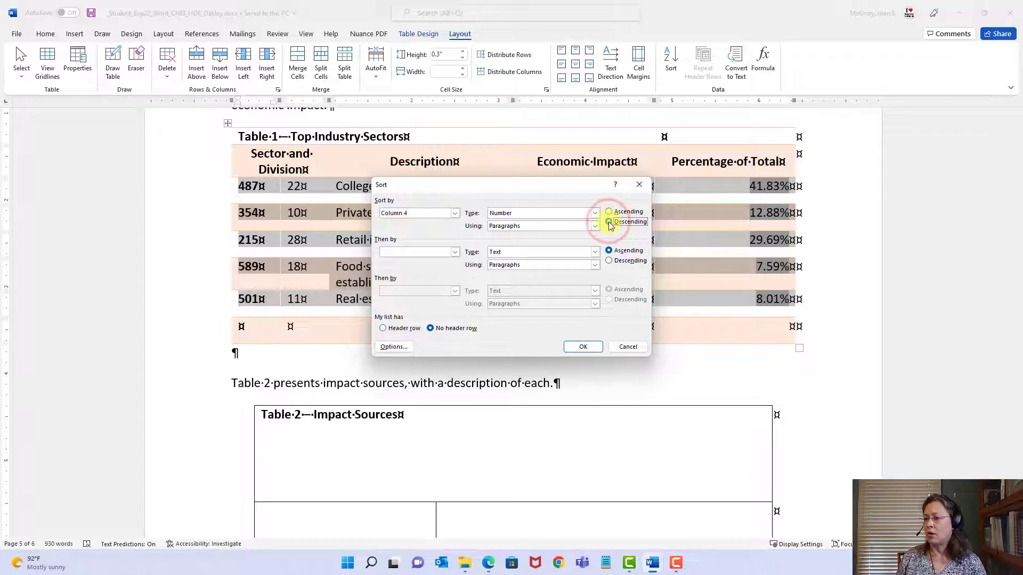
left_click_drag(569, 189, 445, 184)
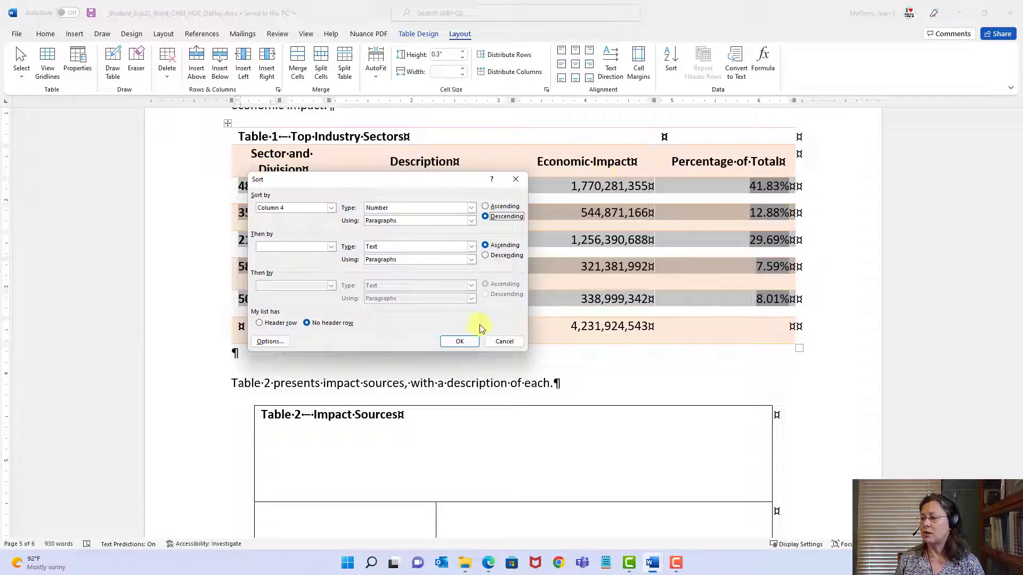
left_click(458, 342)
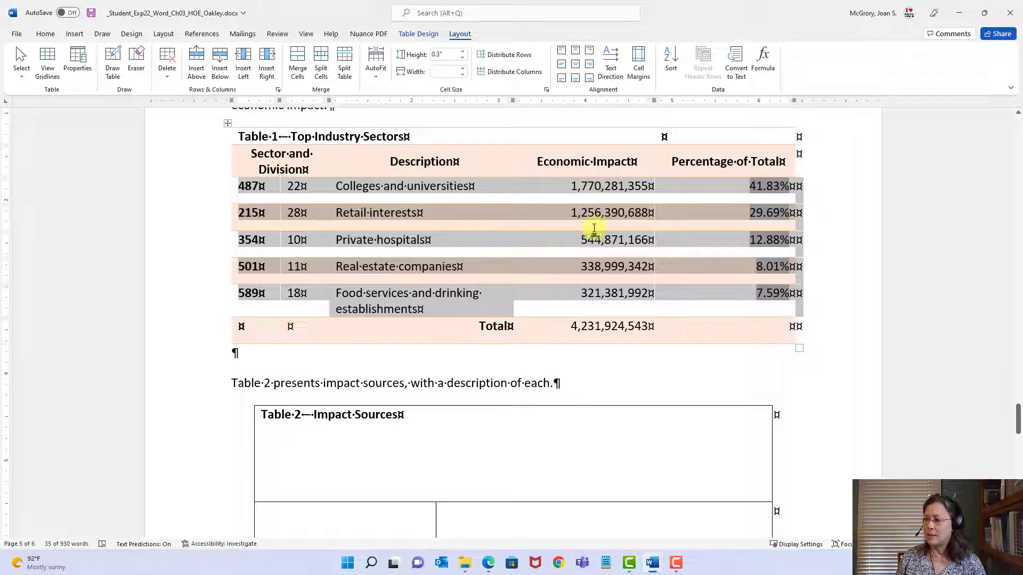
left_click(604, 298)
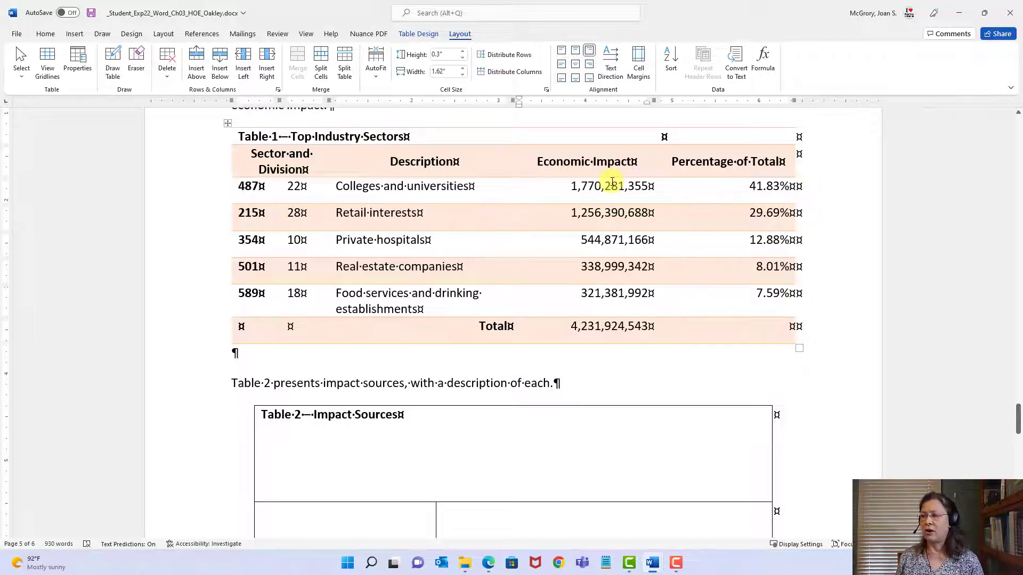
- Save the student document and check instruction 22 on sorting Table 2 in the instructions document
left_click(93, 14)
left_click(648, 564)
mouse_move(648, 564)
left_click(618, 533)
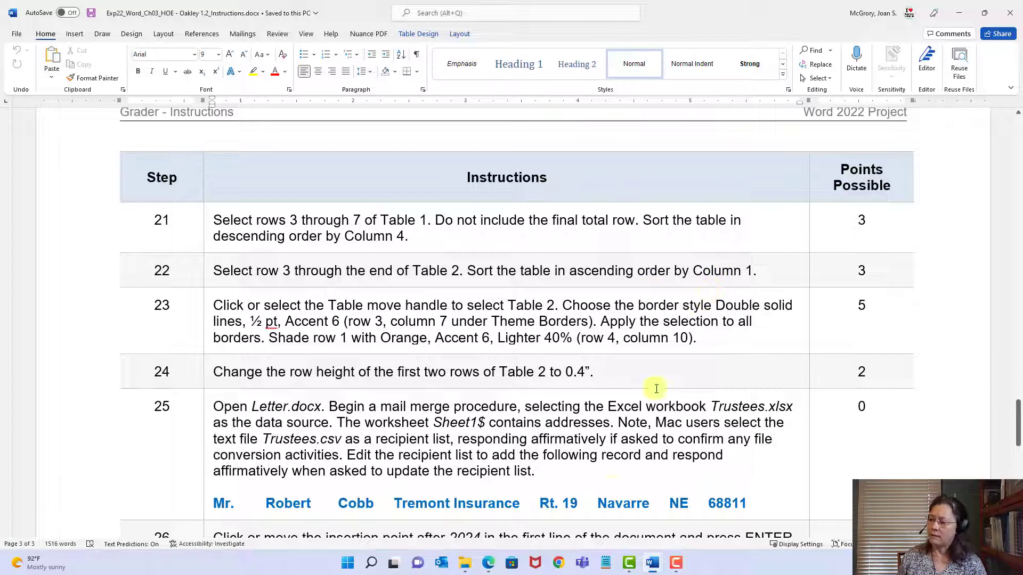
- In the student document, select Table 2's rows from Employee Compensation through Capital Investment
mouse_move(653, 563)
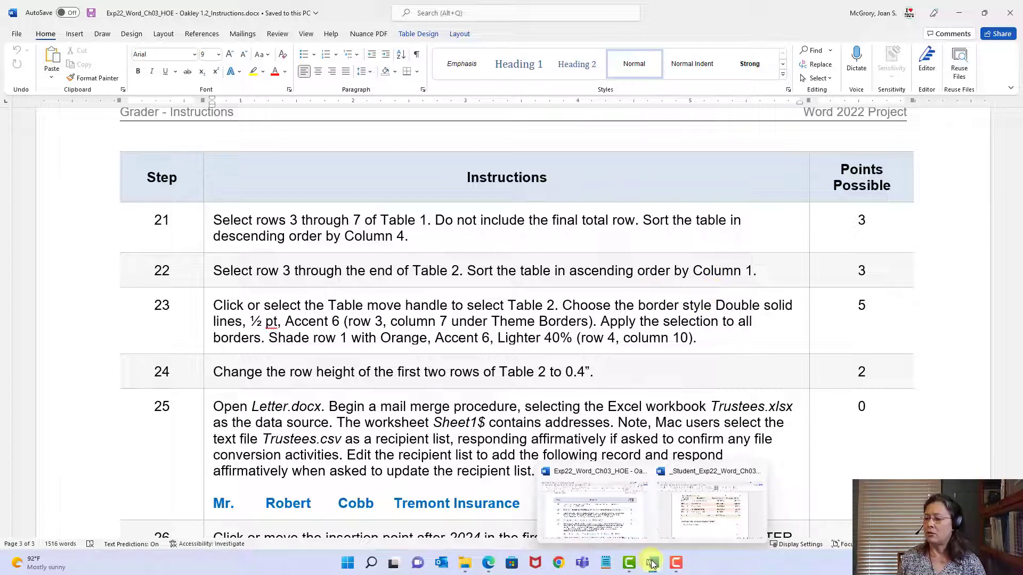
left_click(696, 508)
scroll(566, 393, "down", 4)
scroll(565, 392, "down", 3)
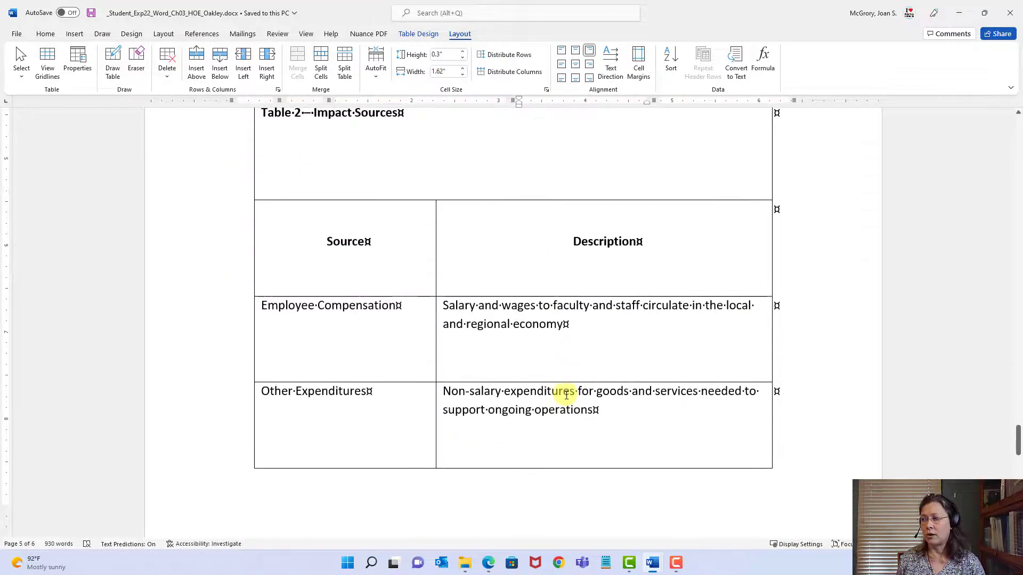
scroll(392, 245, "up", 1)
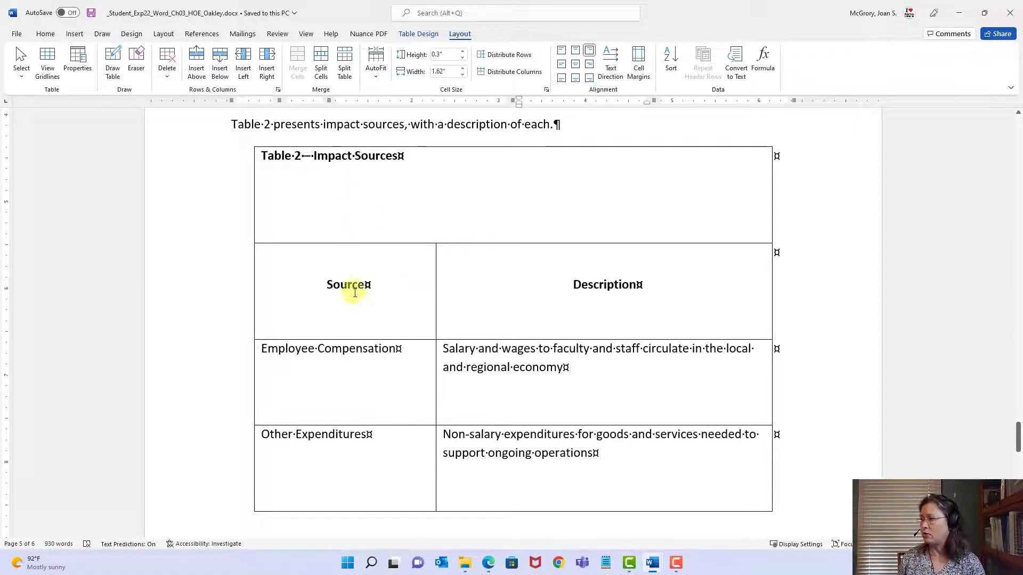
left_click(354, 349)
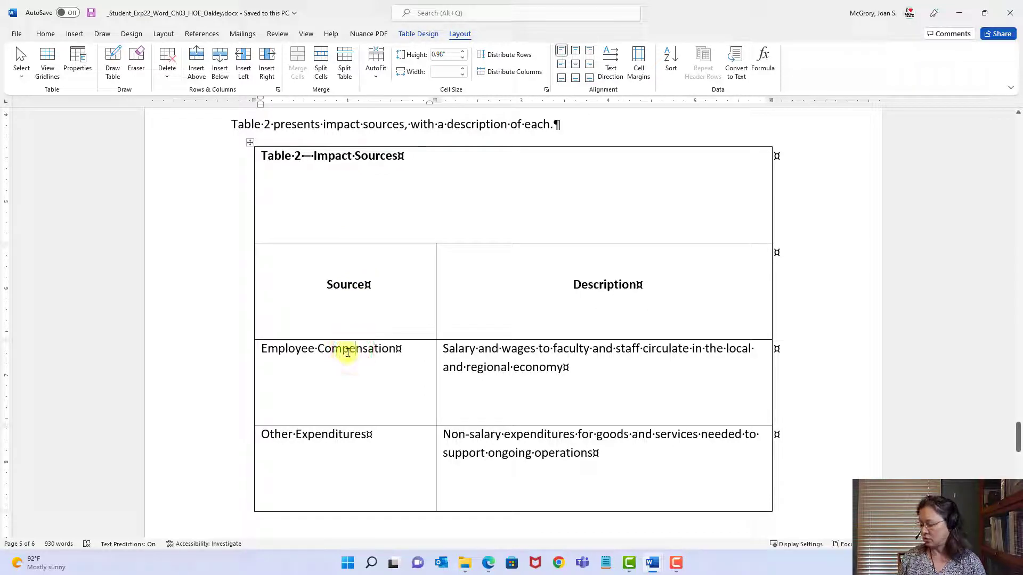
left_click_drag(275, 349, 546, 355)
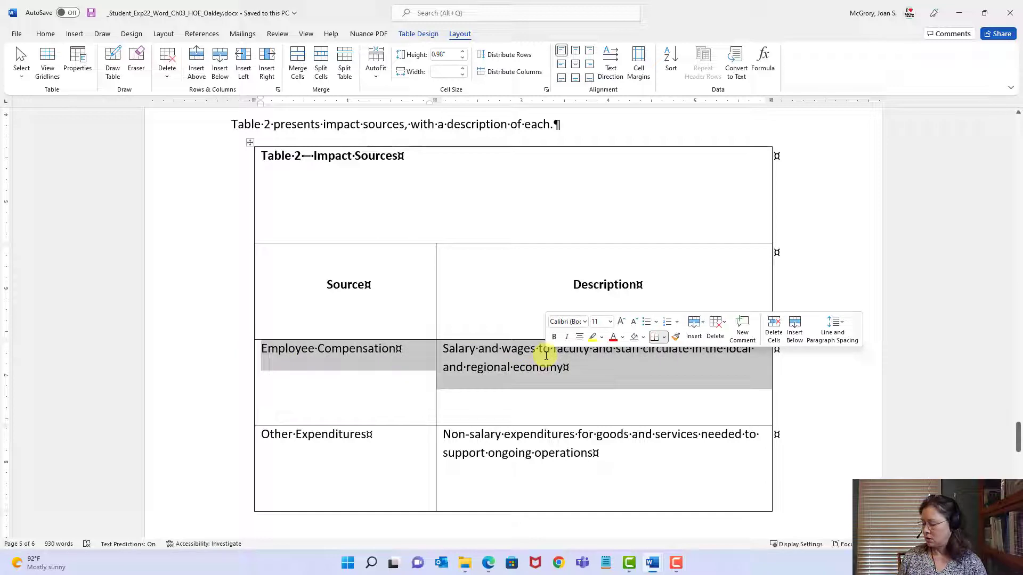
left_click(393, 349)
left_click_drag(263, 349, 615, 405)
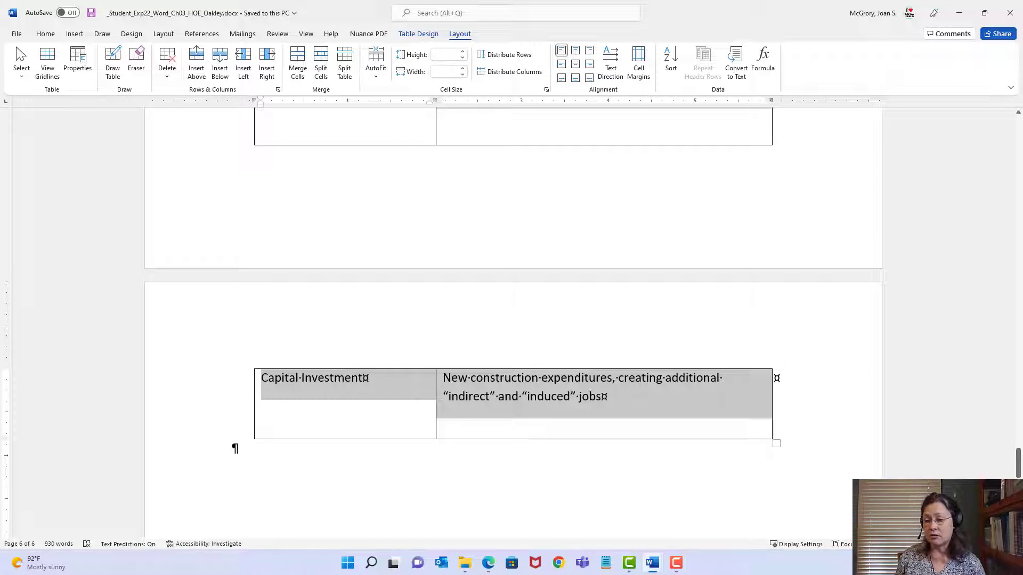
- Clear the Table 2 selection and hide the white space between pages 5 and 6 where the table splits
scroll(511, 319, "down", 8)
scroll(511, 319, "down", 6)
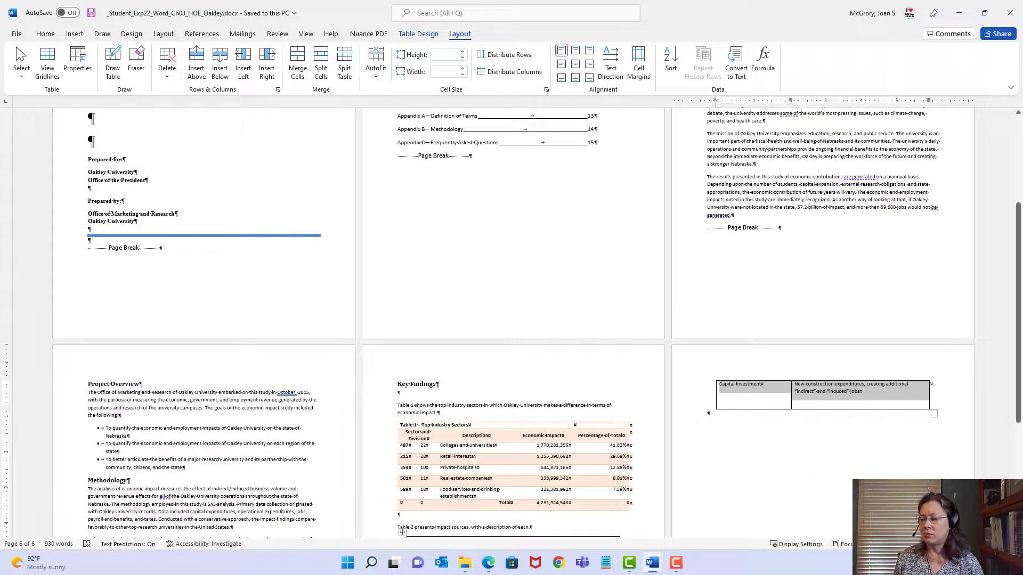
scroll(511, 320, "up", 4)
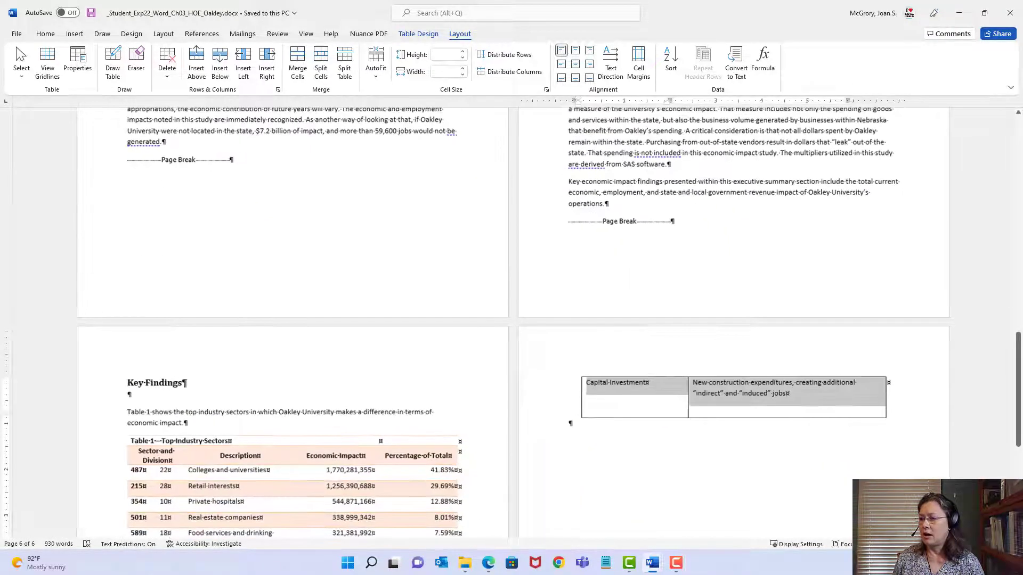
scroll(511, 320, "up", 3)
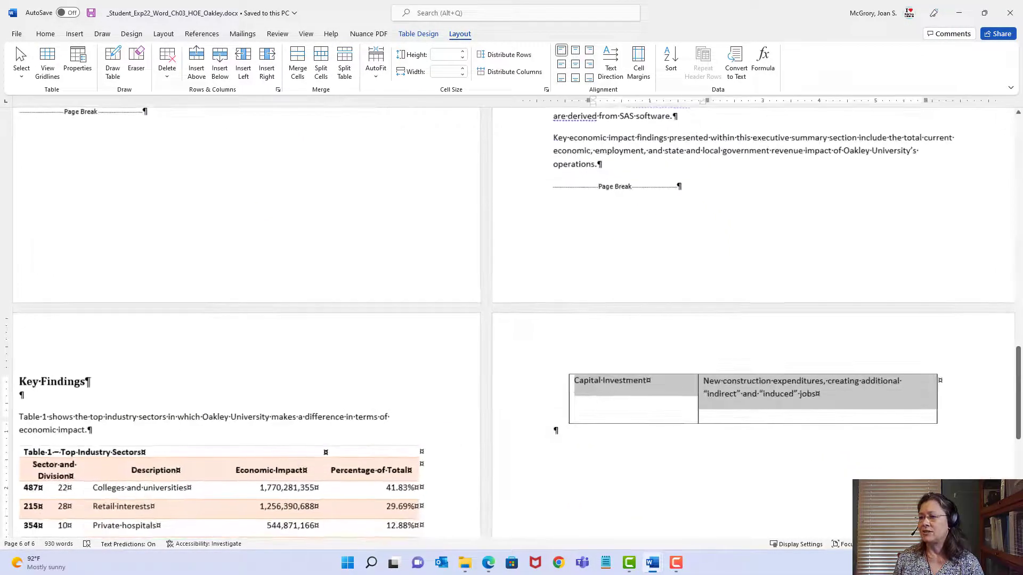
scroll(846, 412, "up", 1)
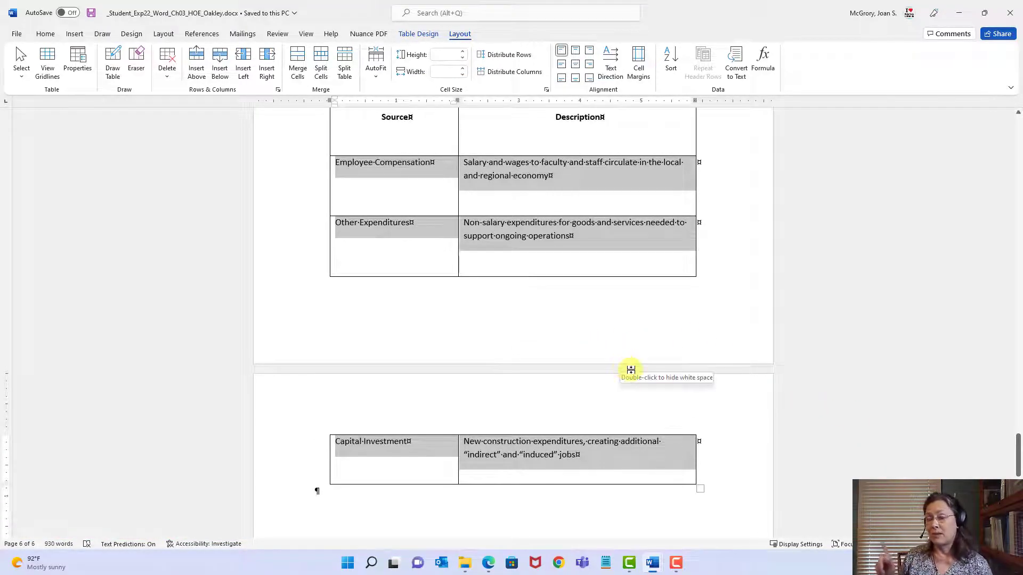
left_click(887, 312)
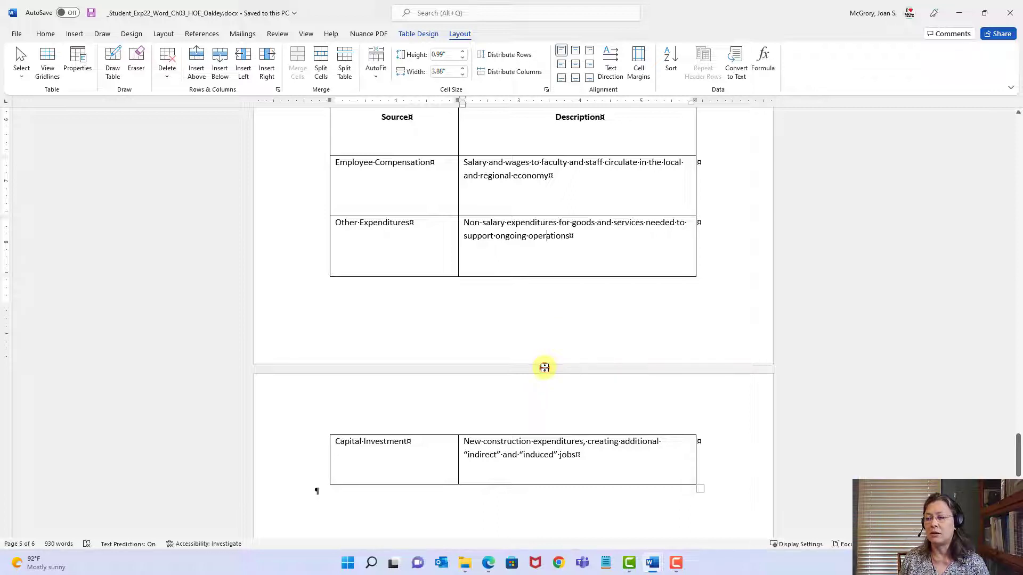
double_click(544, 368)
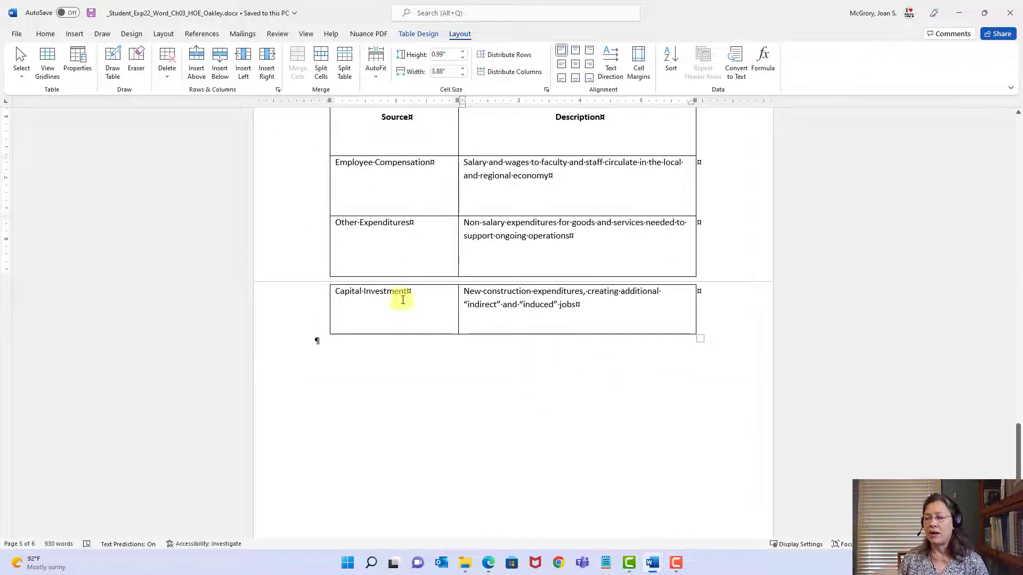
- Select Table 2's rows from Employee Compensation through Capital Investment across the page split
scroll(417, 319, "up", 3)
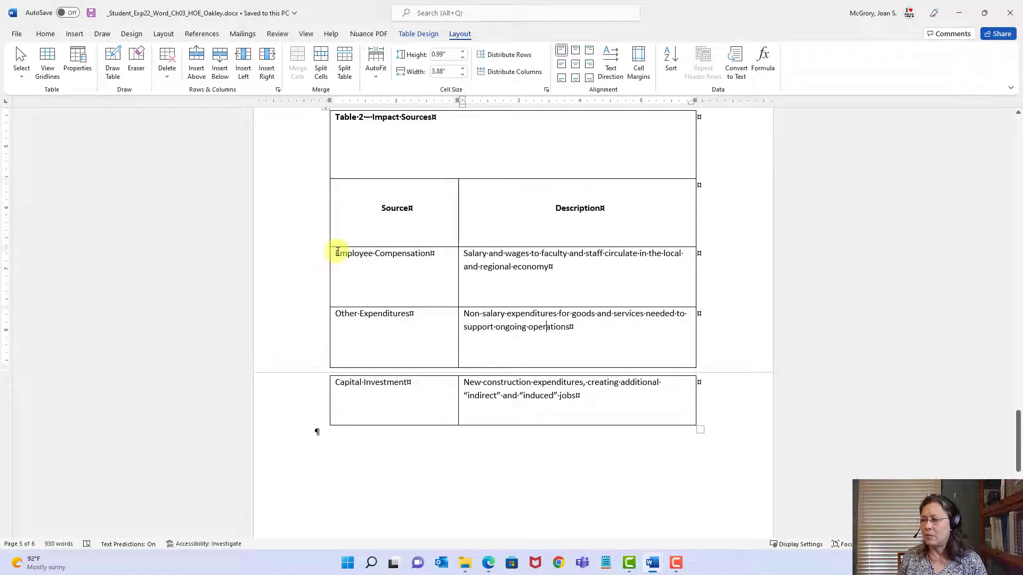
left_click_drag(337, 252, 625, 399)
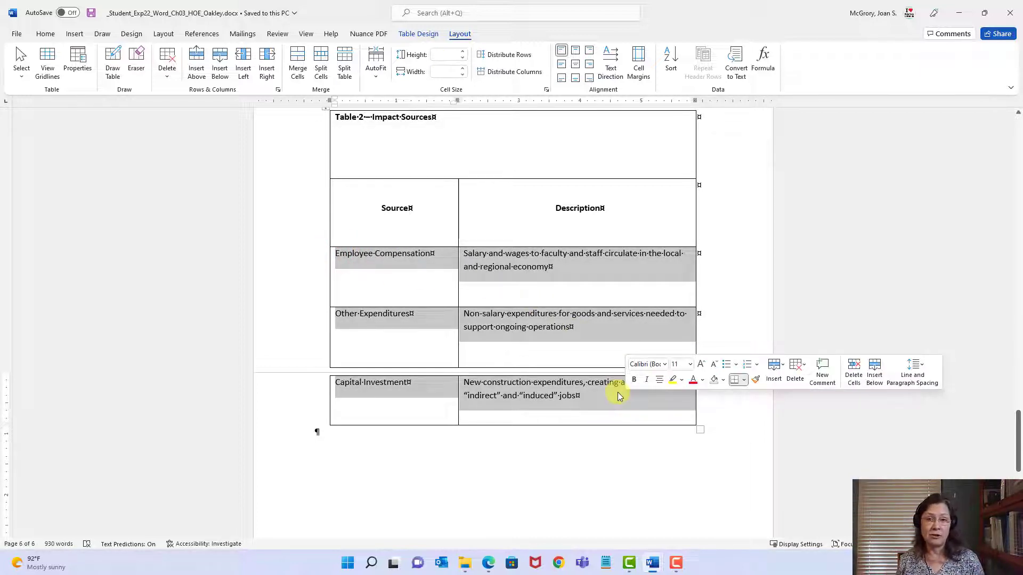
scroll(617, 397, "up", 3)
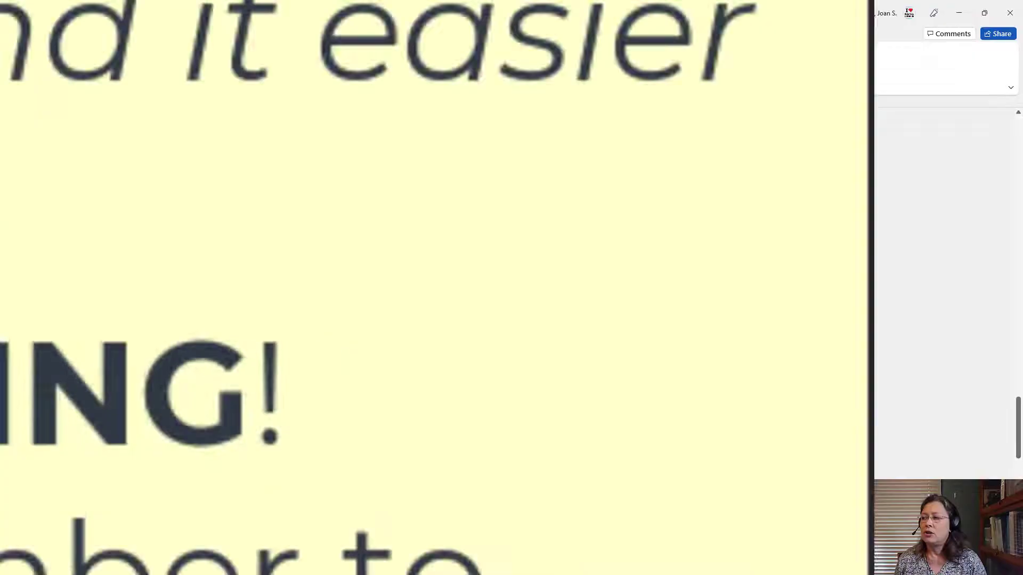
- Insert a page break in the blank paragraph below Table 1 and select Table 2's three source rows
left_click(330, 165)
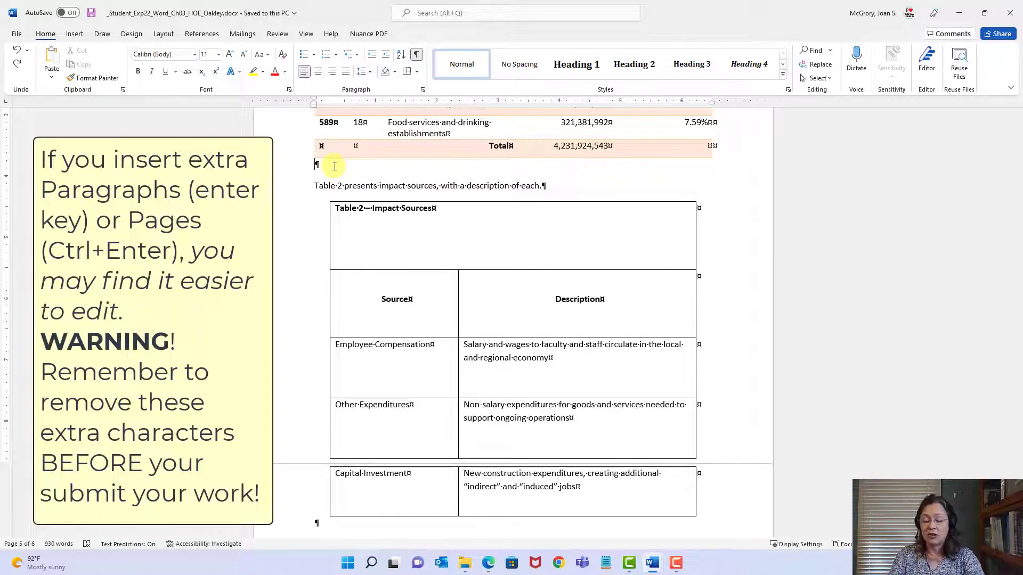
key("ctrl+Return")
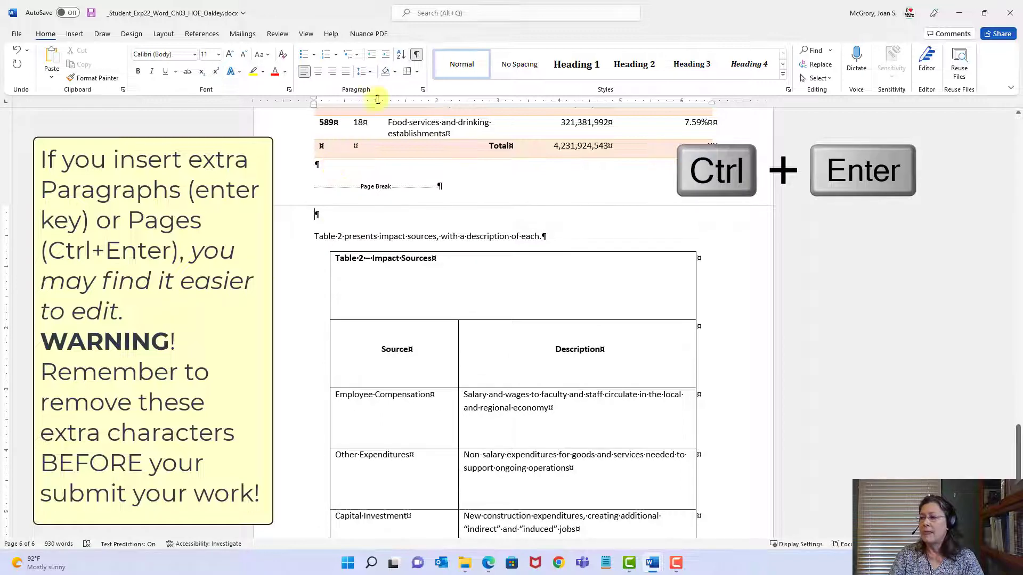
scroll(434, 272, "down", 3)
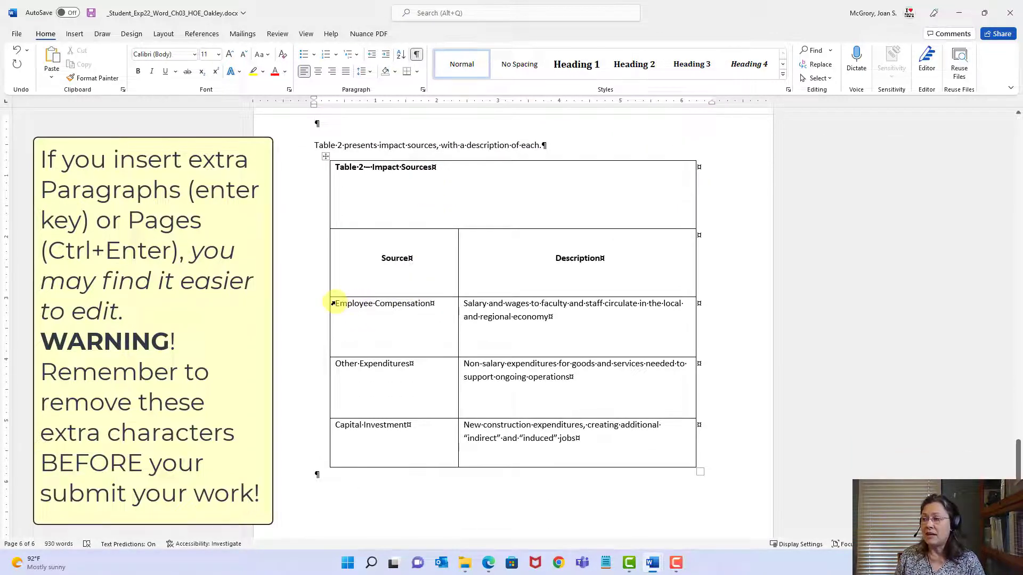
left_click_drag(332, 303, 597, 447)
- Delete the page break between Table 1 and the Table 2 introductory sentence
scroll(531, 365, "up", 5)
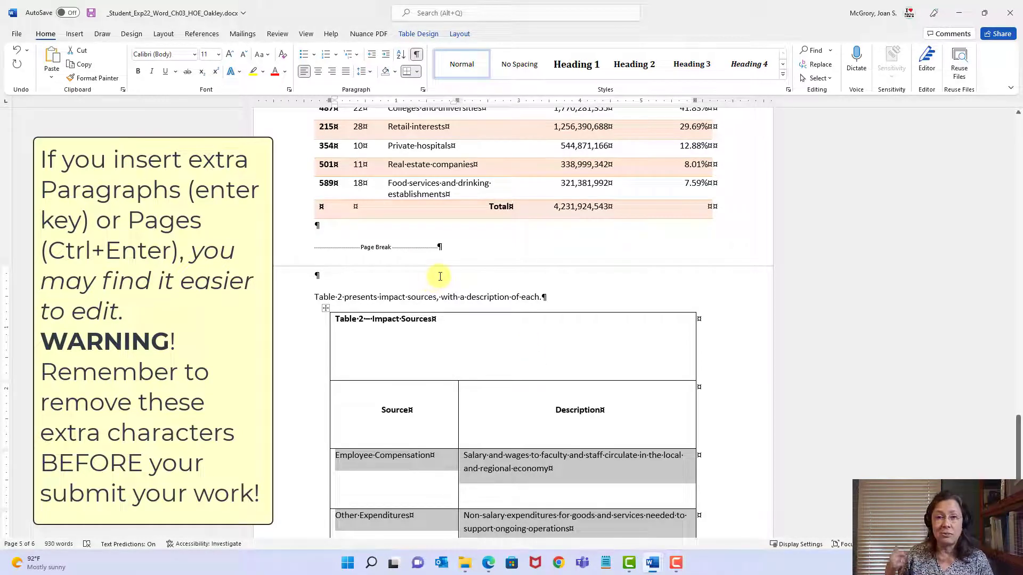
left_click(455, 245)
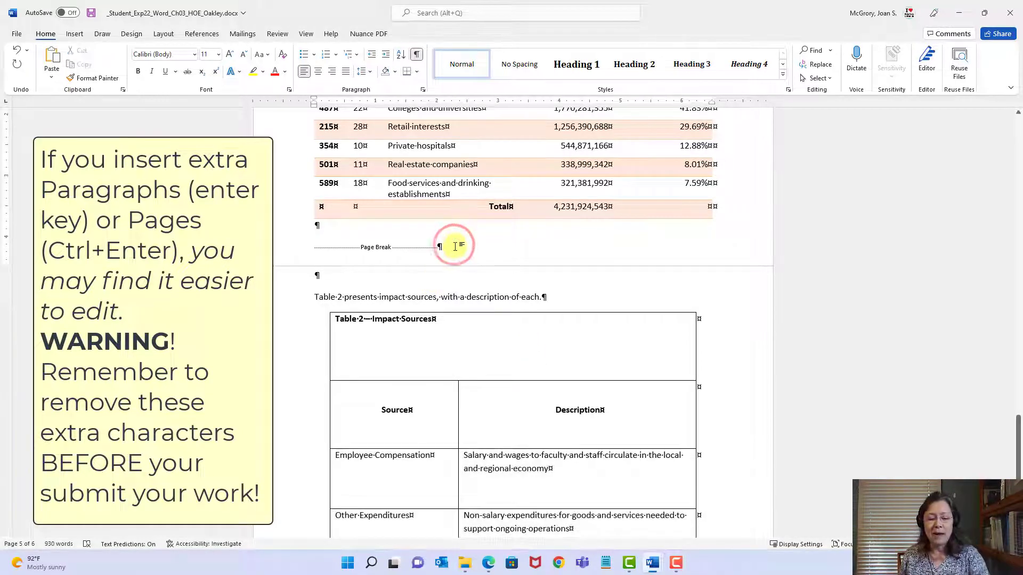
key("BackSpace")
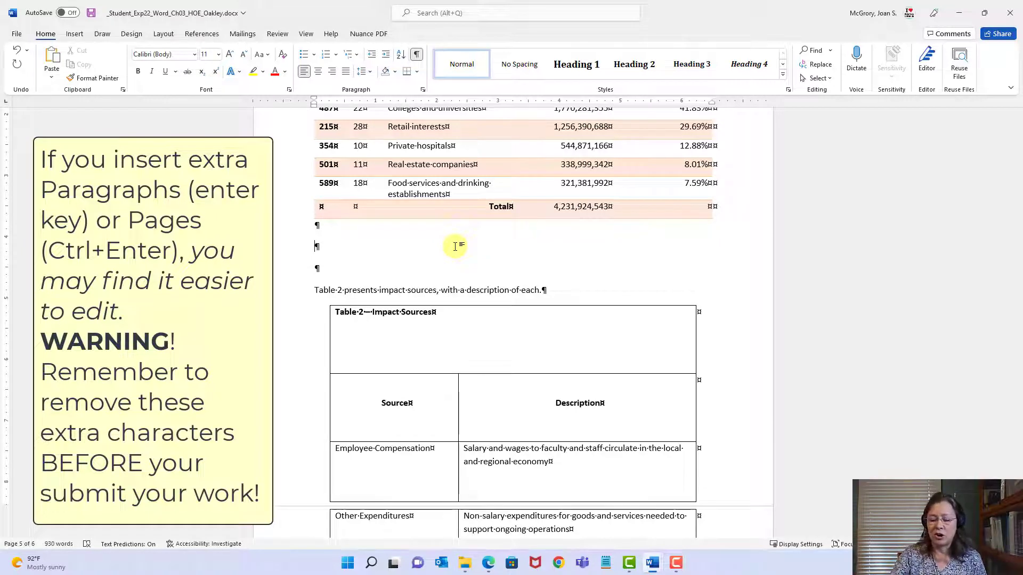
- Undo the page break edits above Table 2 and save the document
key("ctrl+z")
key("ctrl+z")
key("ctrl+z")
key("ctrl+s")
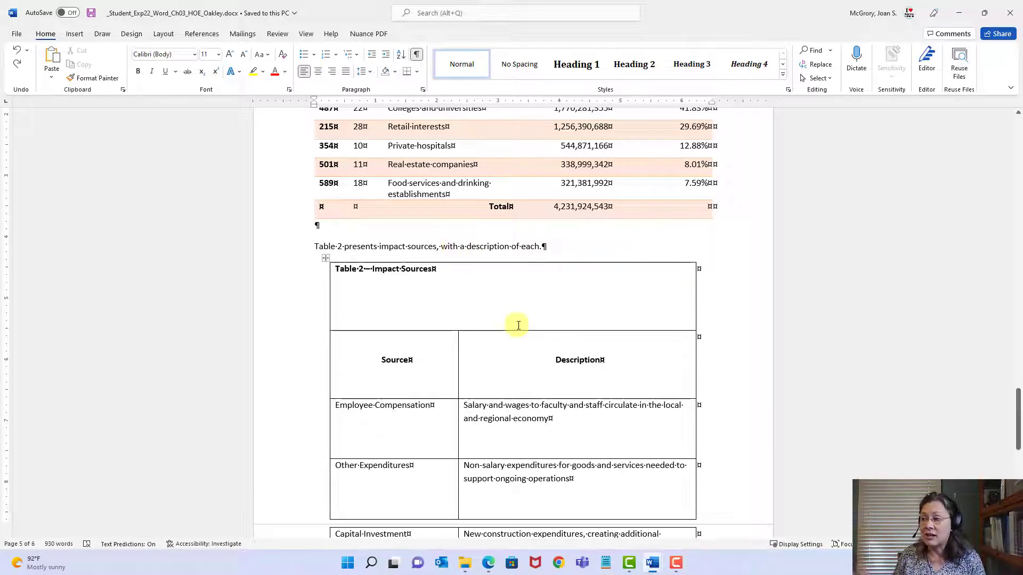
- Show the white space between pages 5 and 6 at Table 2's split and hide it again
scroll(516, 325, "down", 5)
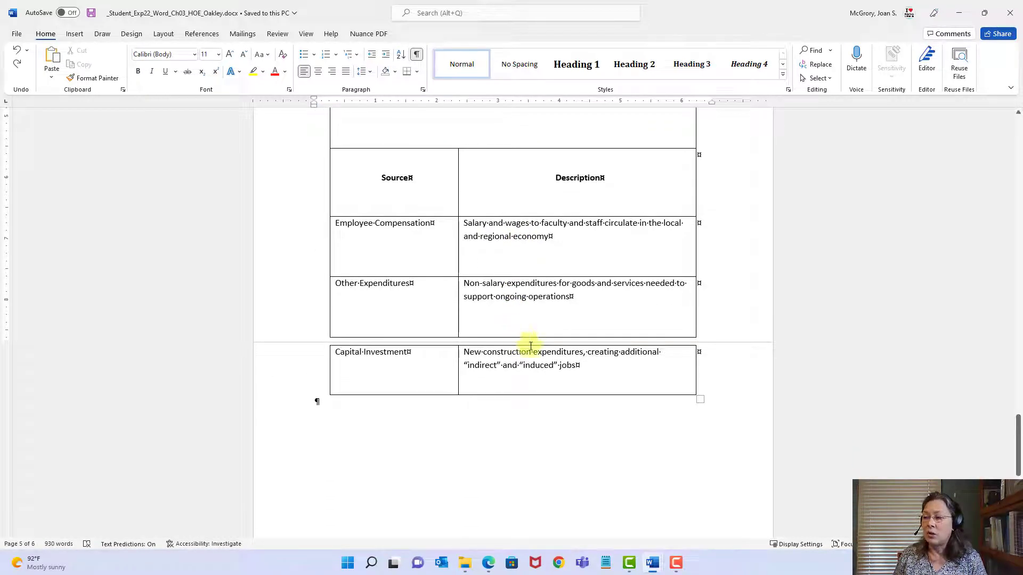
scroll(757, 345, "down", 3)
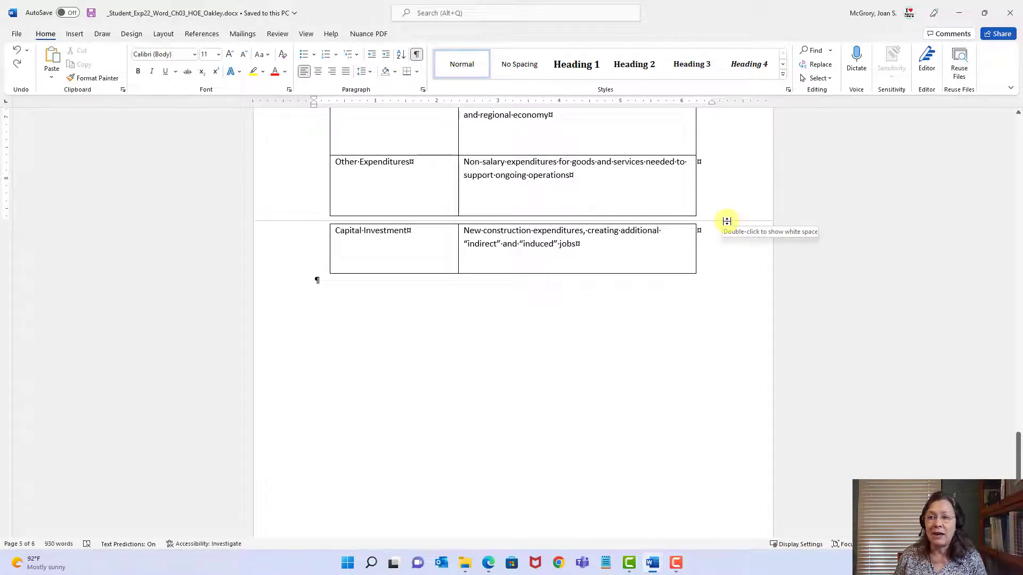
left_click(726, 221)
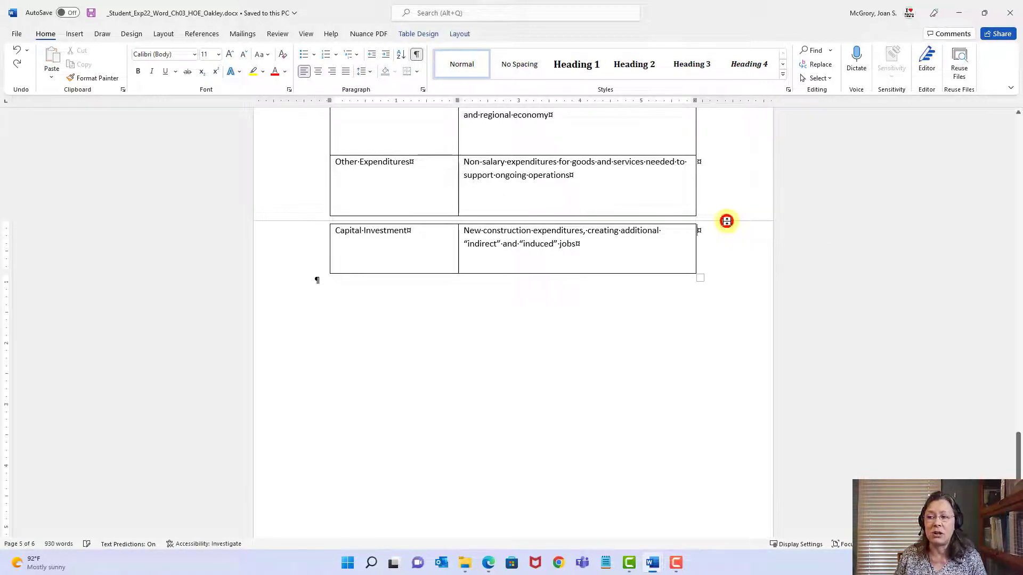
double_click(726, 222)
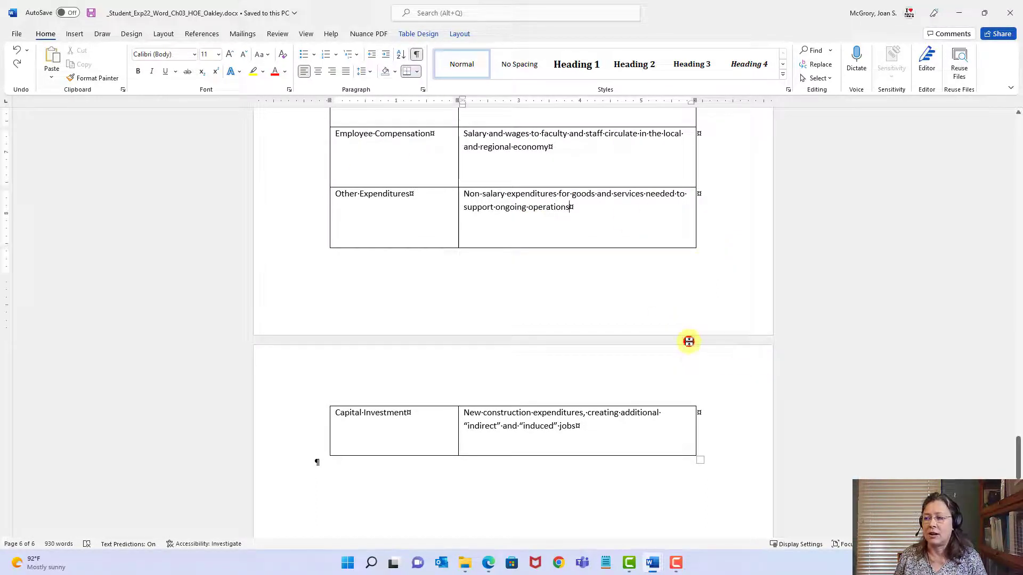
double_click(689, 341)
- Sort Table 2 from row 3 through the last row by Column 1 as text in ascending order
scroll(656, 333, "up", 5)
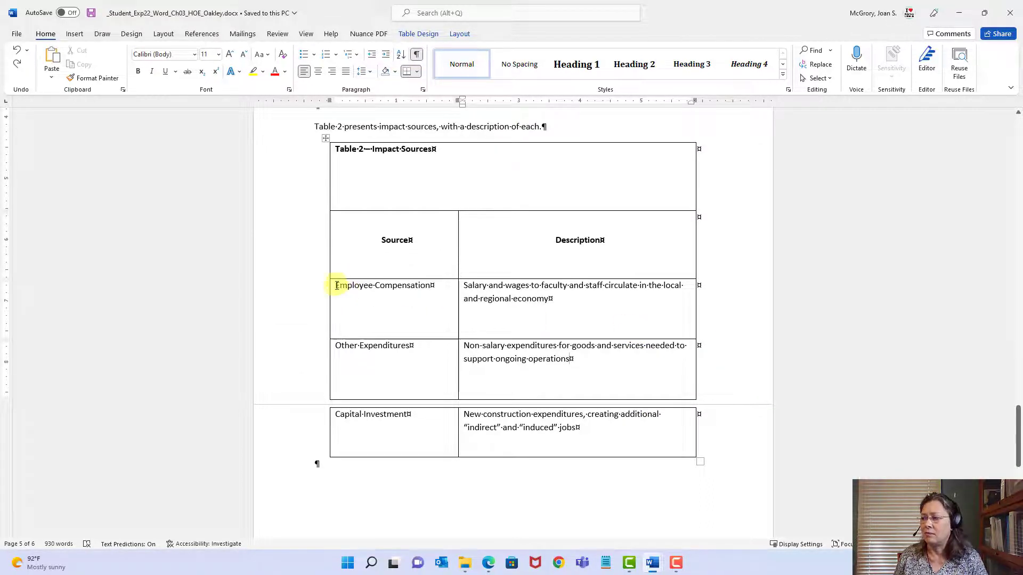
left_click_drag(337, 284, 612, 427)
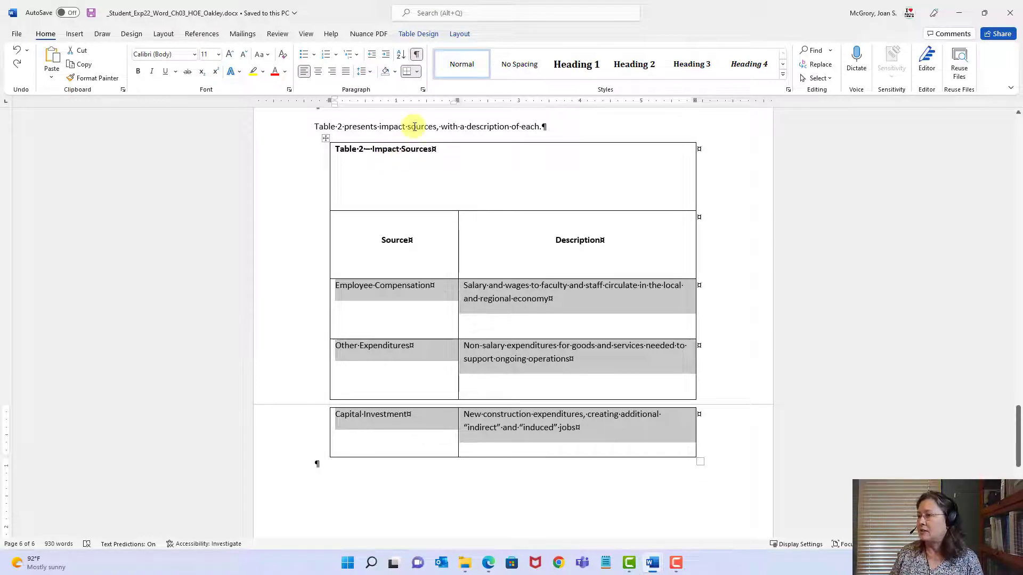
left_click(458, 35)
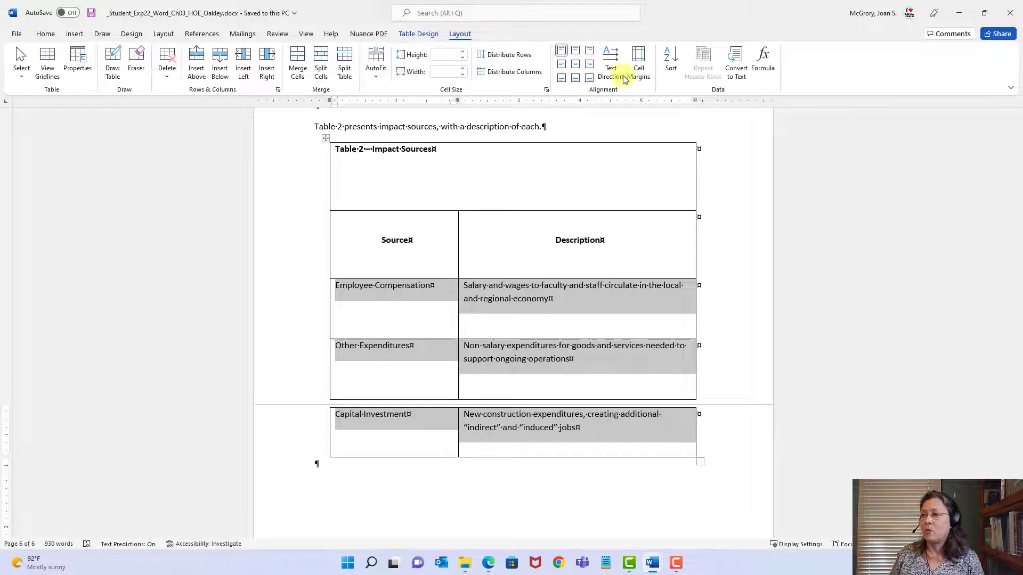
left_click(671, 68)
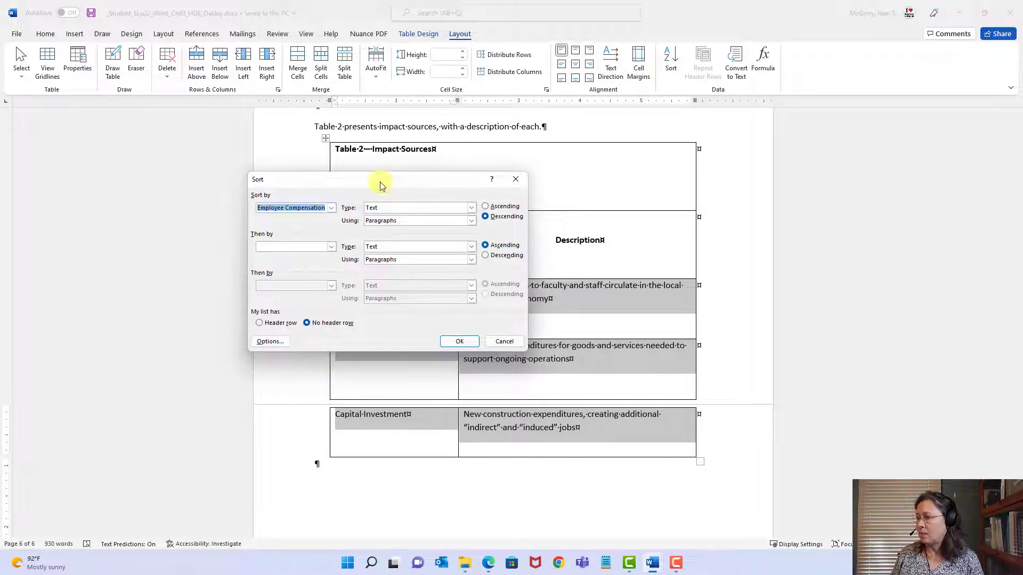
left_click(331, 209)
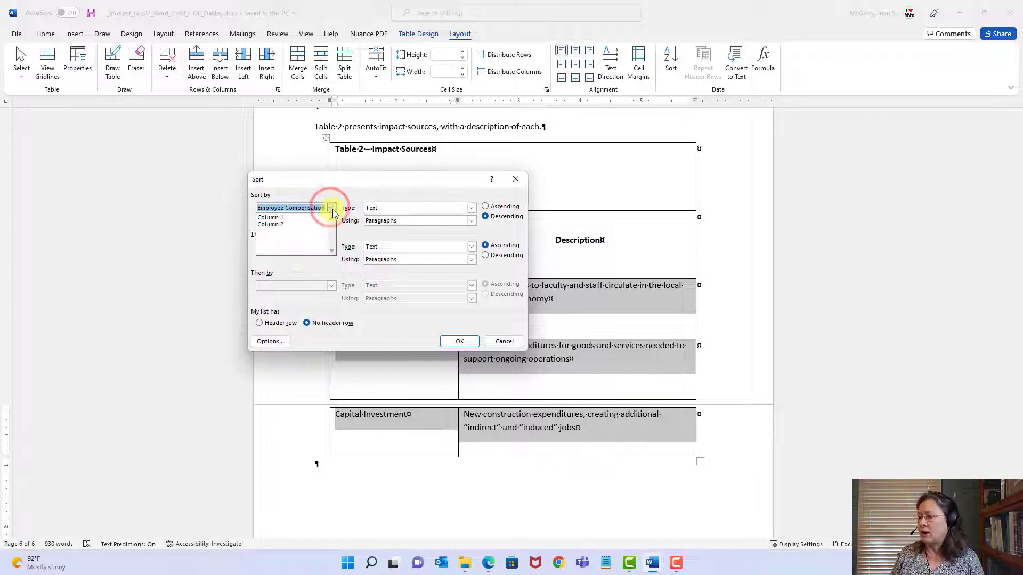
left_click(297, 217)
left_click(485, 206)
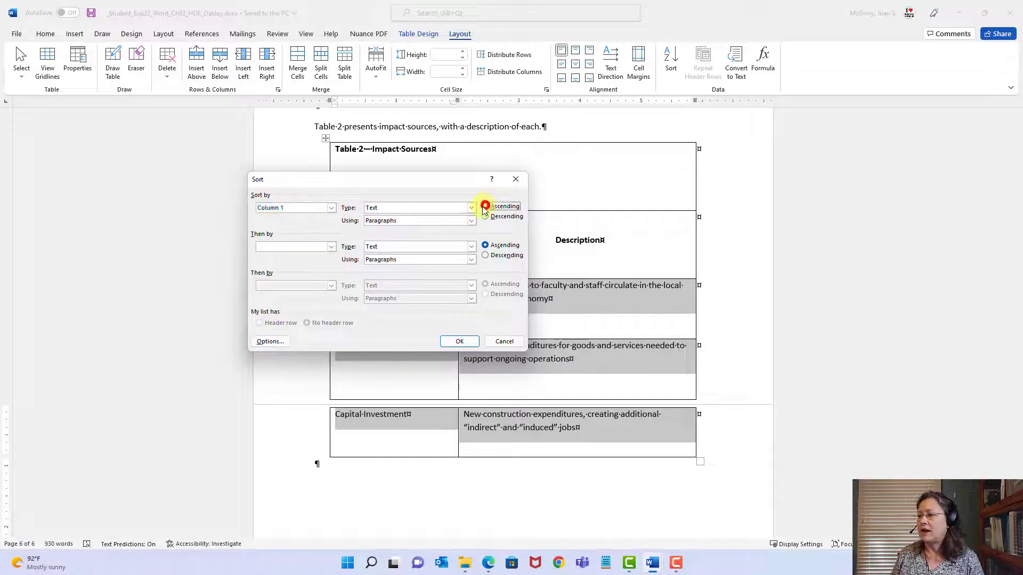
left_click_drag(433, 183, 221, 228)
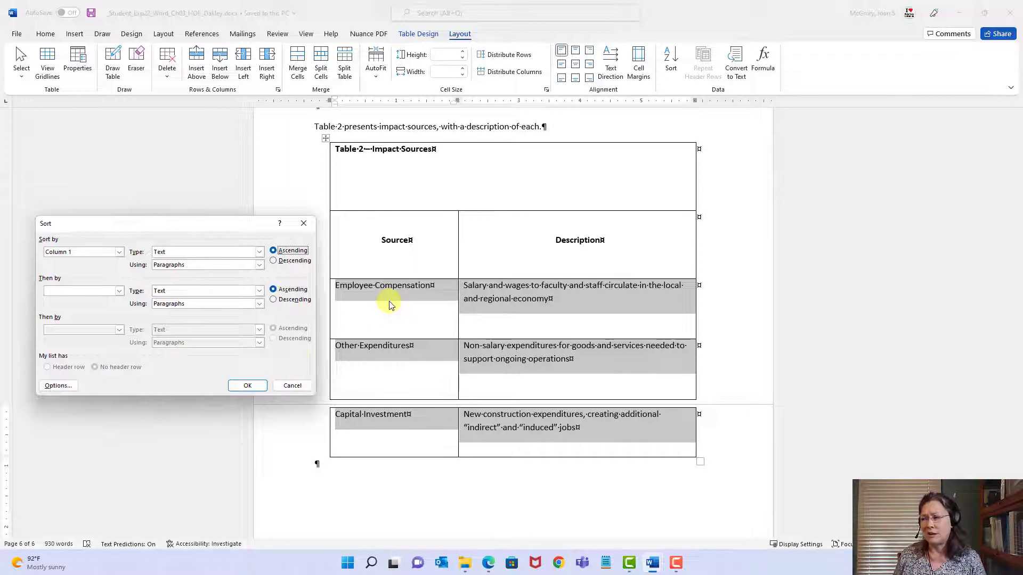
left_click(255, 389)
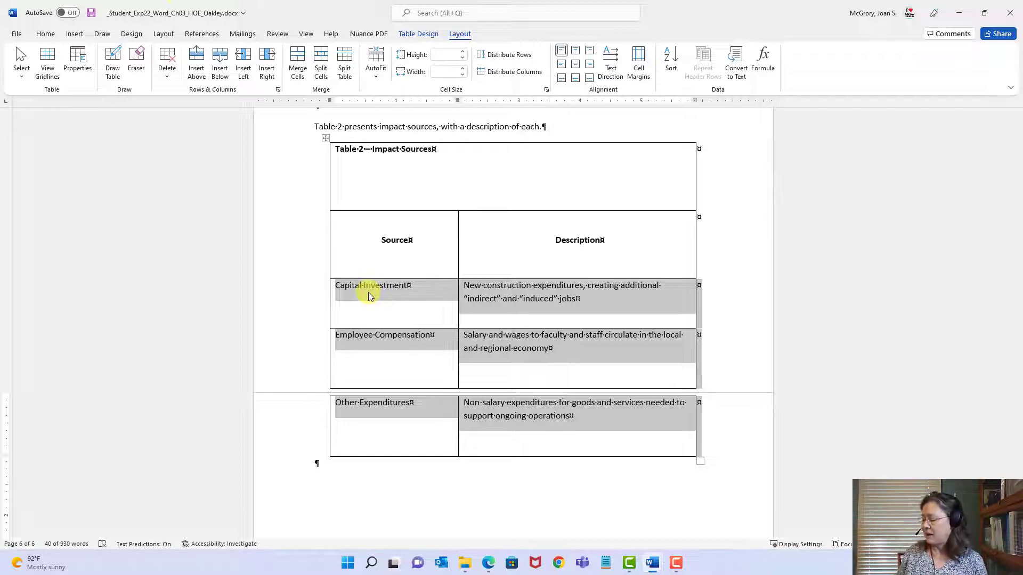
- Save the student document and check instruction 23 on Table 2's borders and shading in the instructions document
left_click(92, 13)
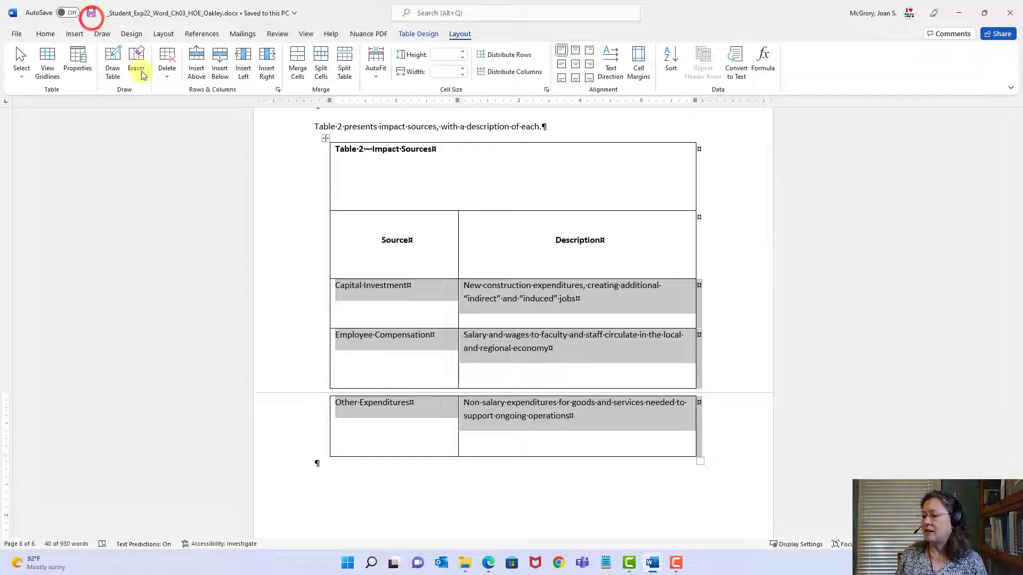
left_click(653, 564)
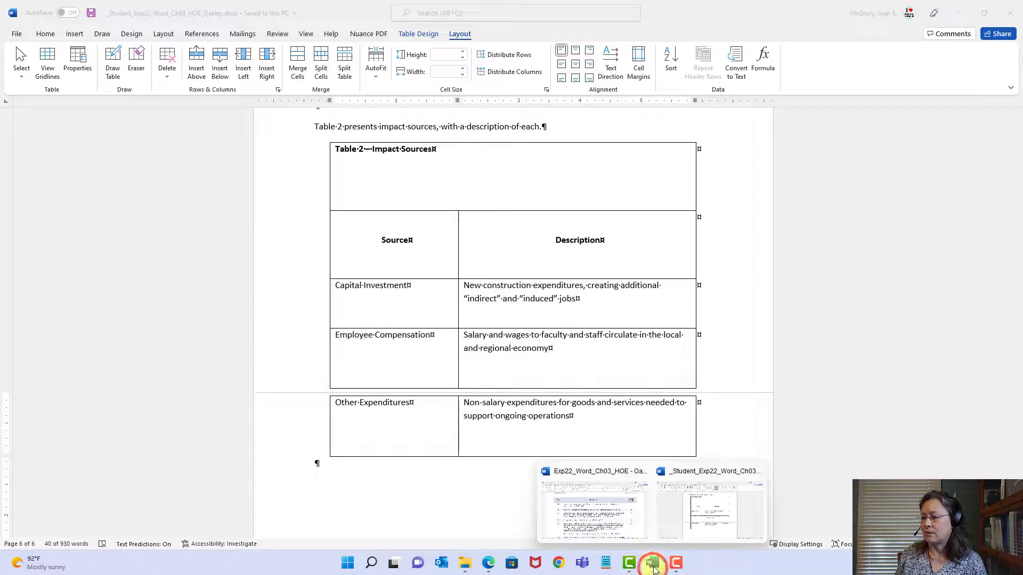
left_click(606, 512)
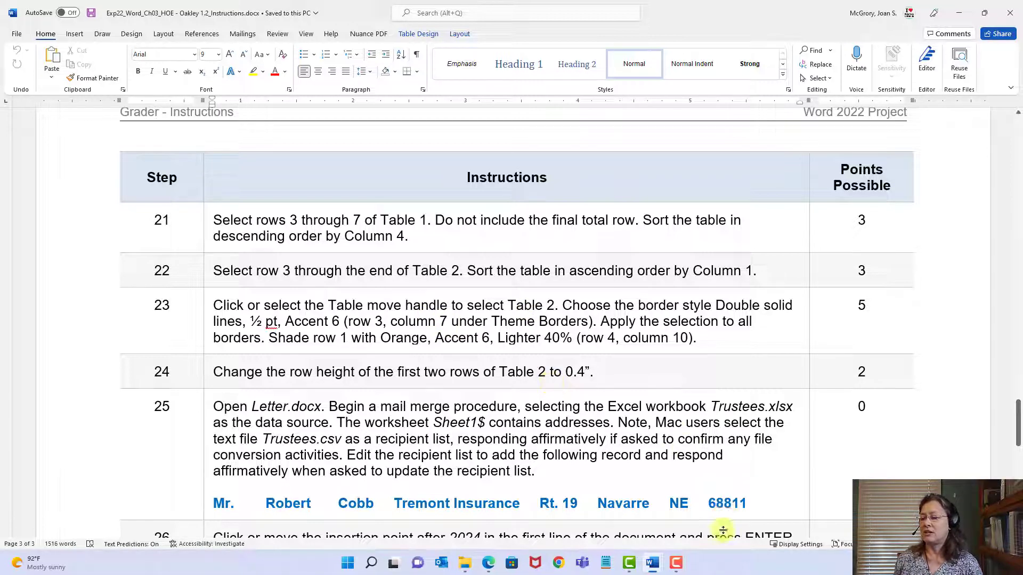
- In the student document, select all of Table 2 and apply the Double solid lines, ½ pt, Accent 6 border style to all borders
mouse_move(653, 565)
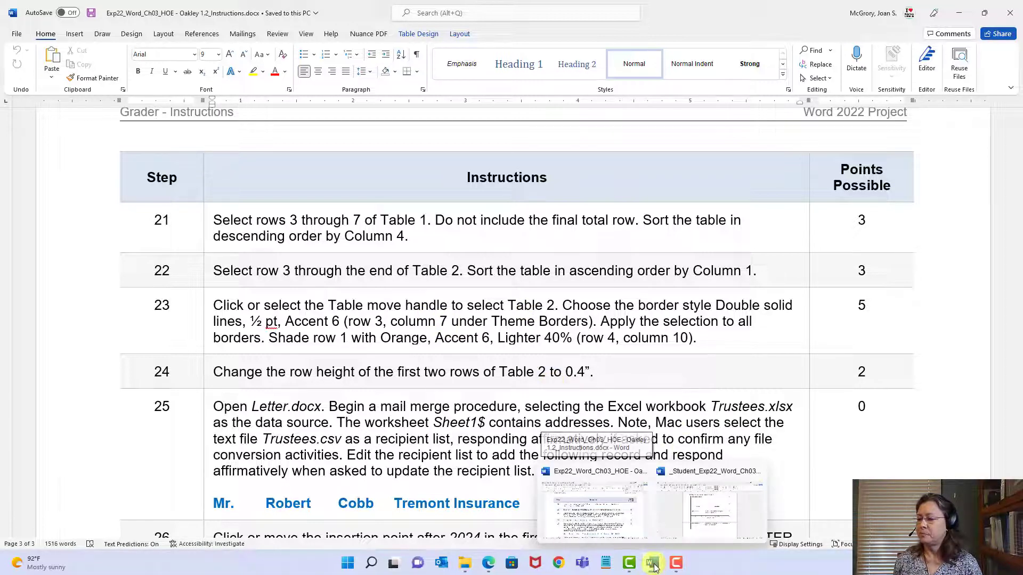
left_click(694, 508)
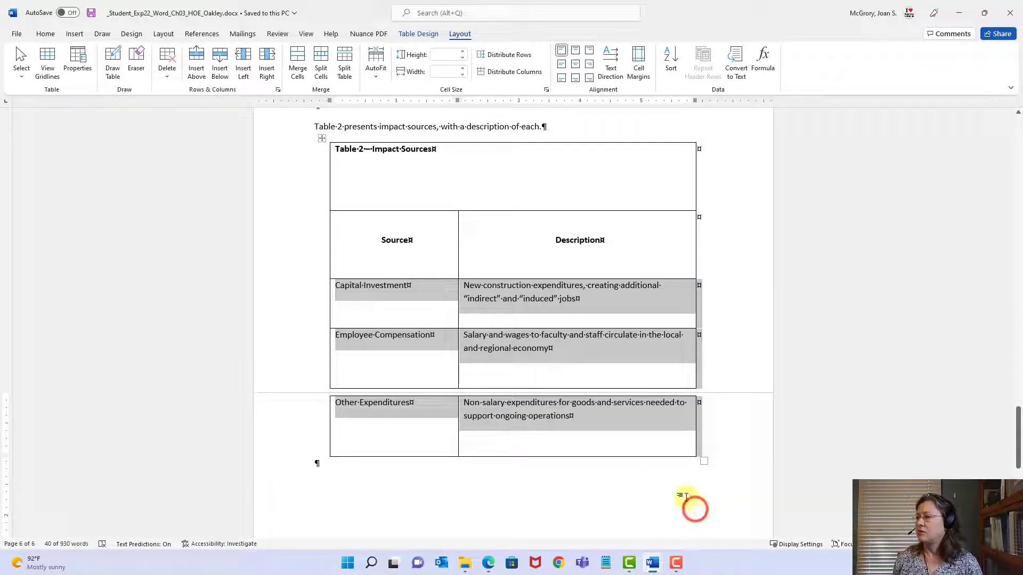
left_click(517, 300)
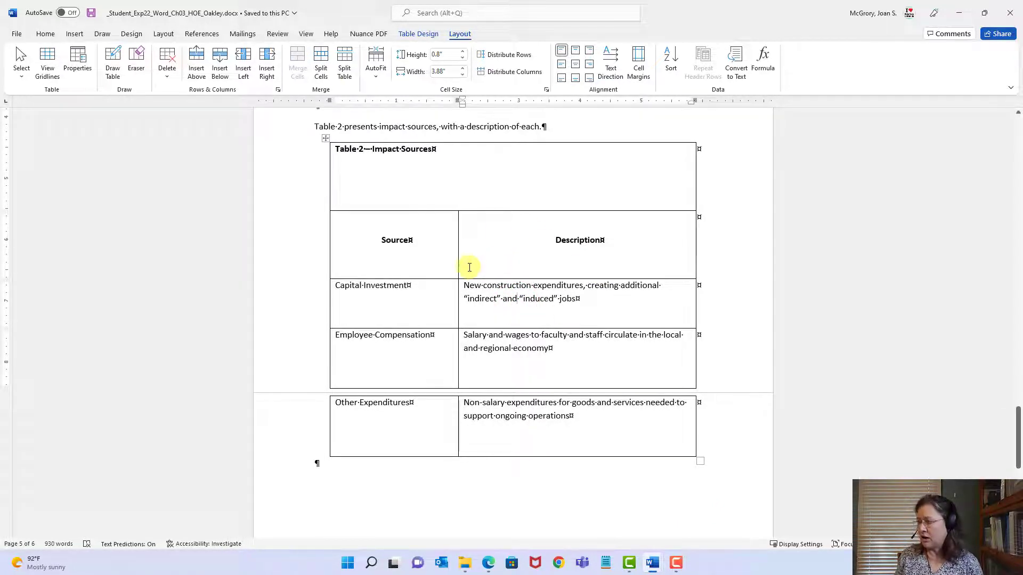
left_click(325, 139)
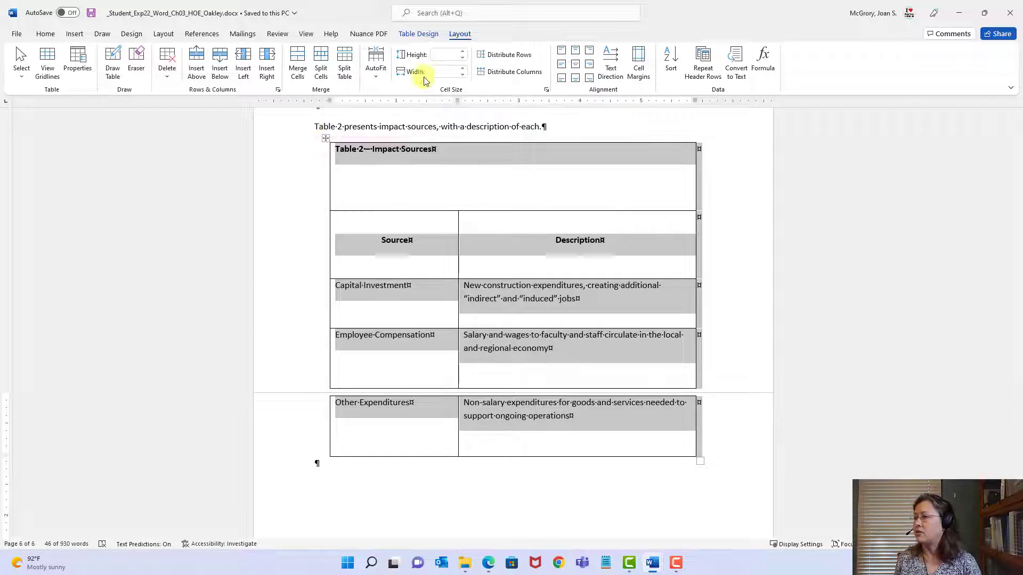
left_click(431, 36)
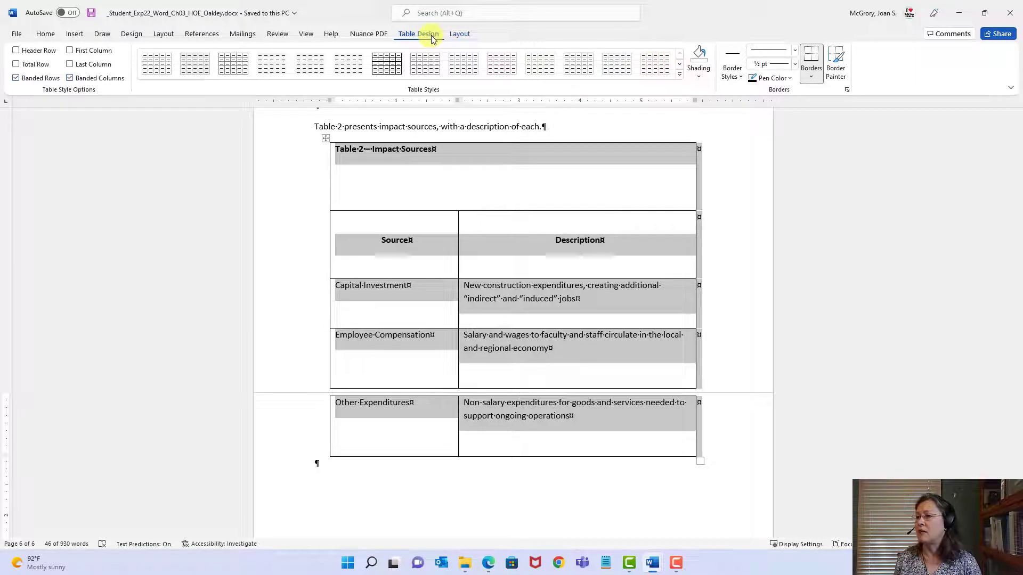
left_click(732, 77)
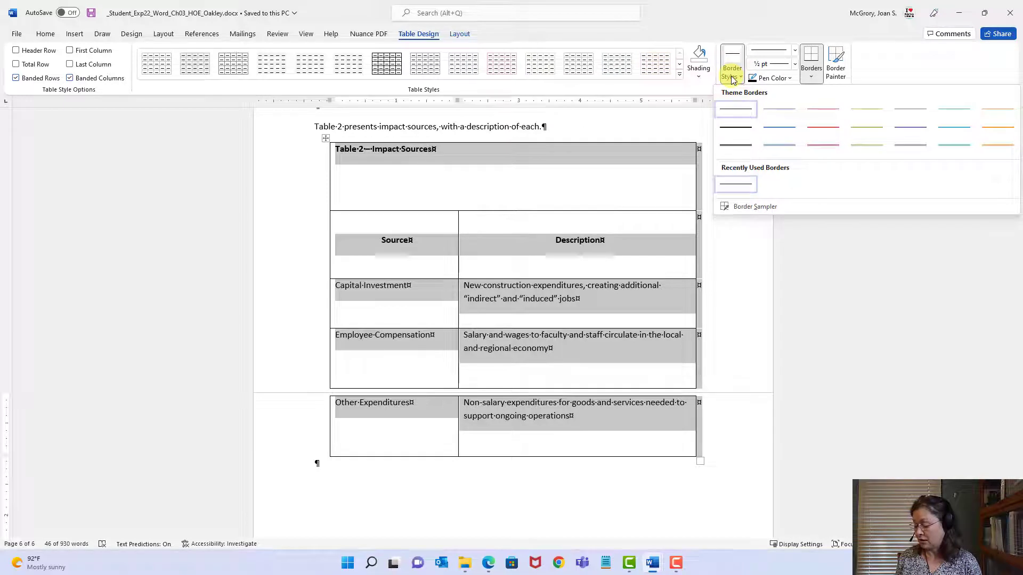
left_click(993, 148)
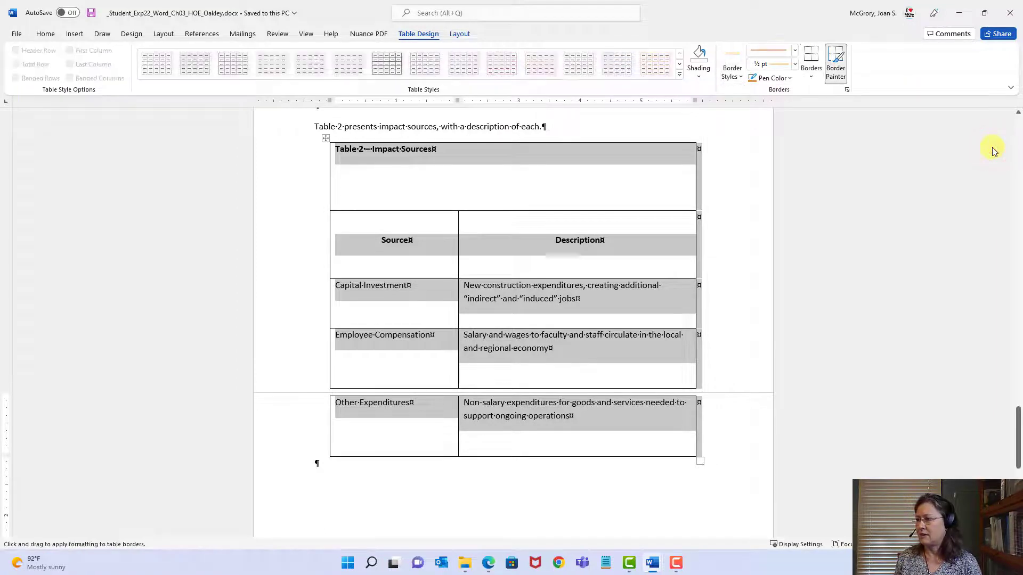
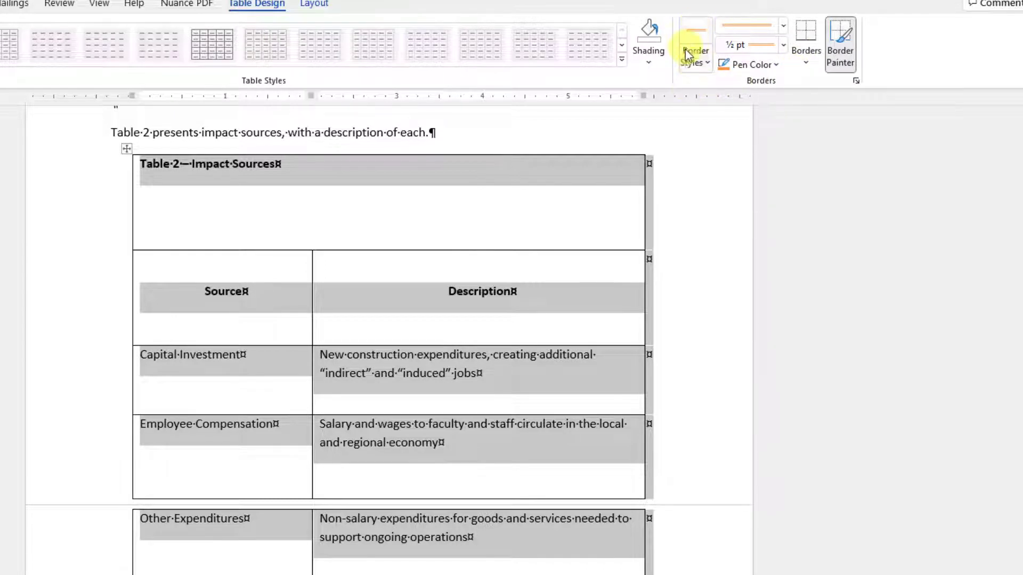
left_click(806, 64)
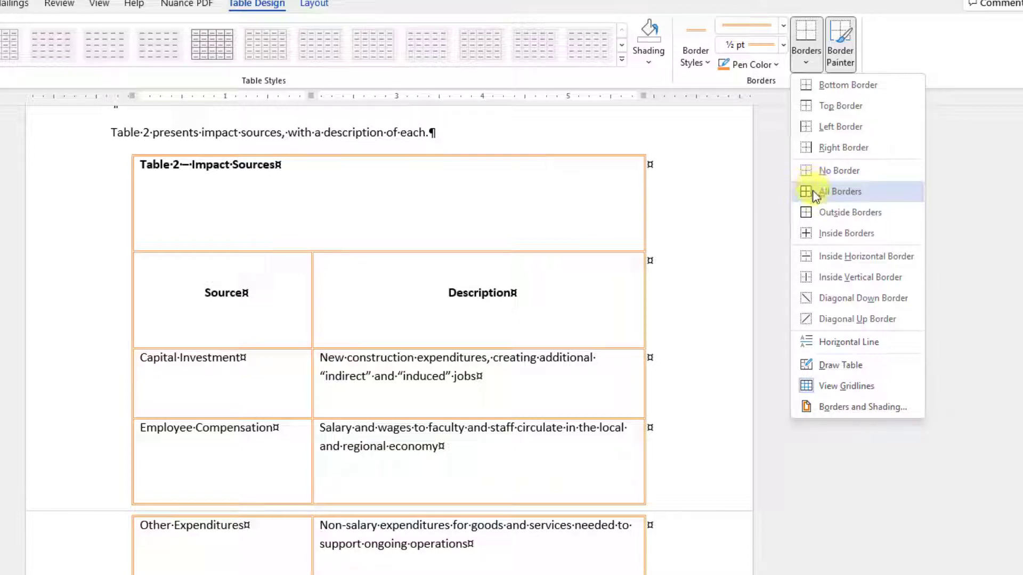
left_click(812, 193)
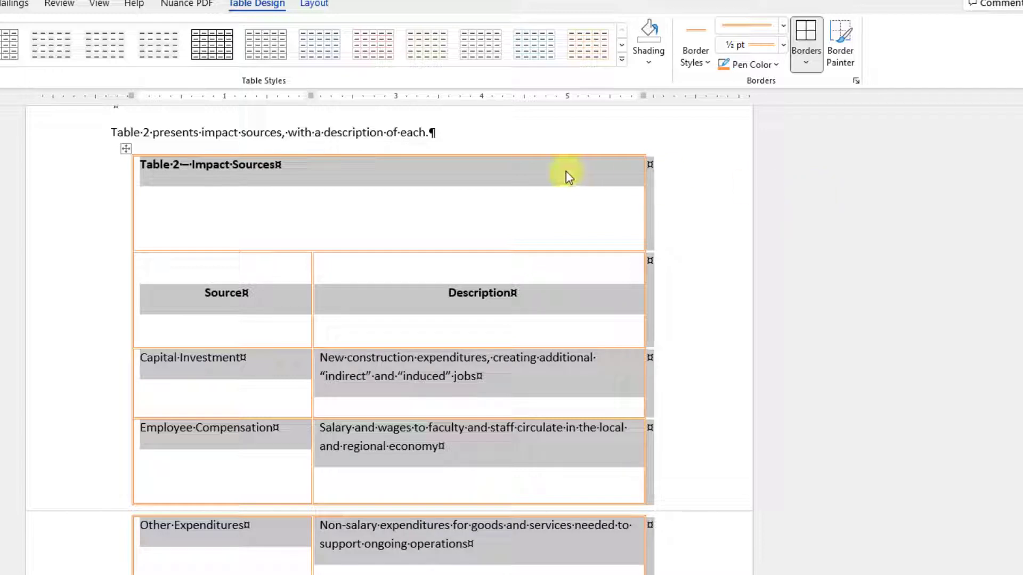
- Shade row 1 of Table 2 with Orange, Accent 6, Lighter 40% and save the student document
left_click(258, 168)
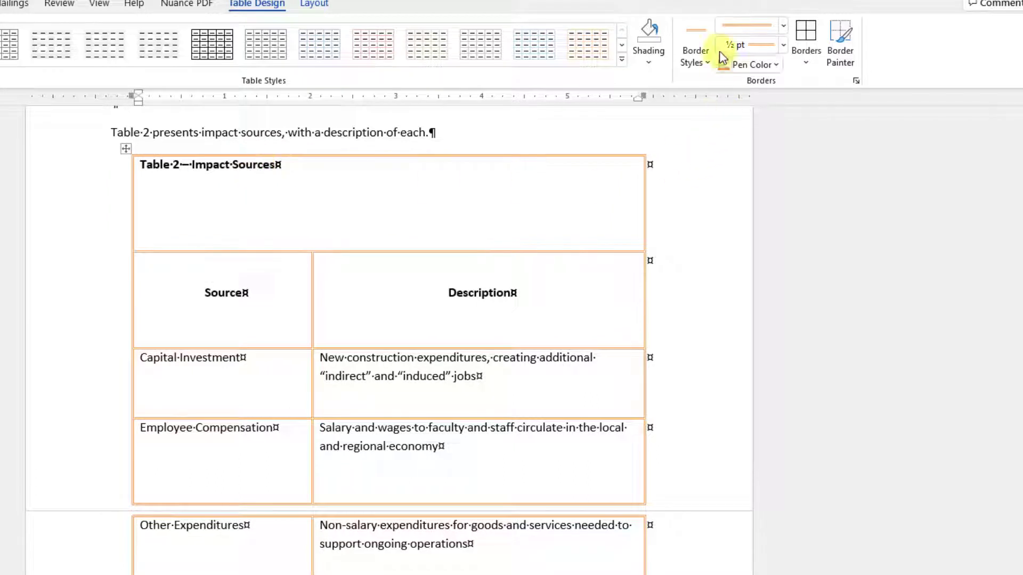
left_click(653, 63)
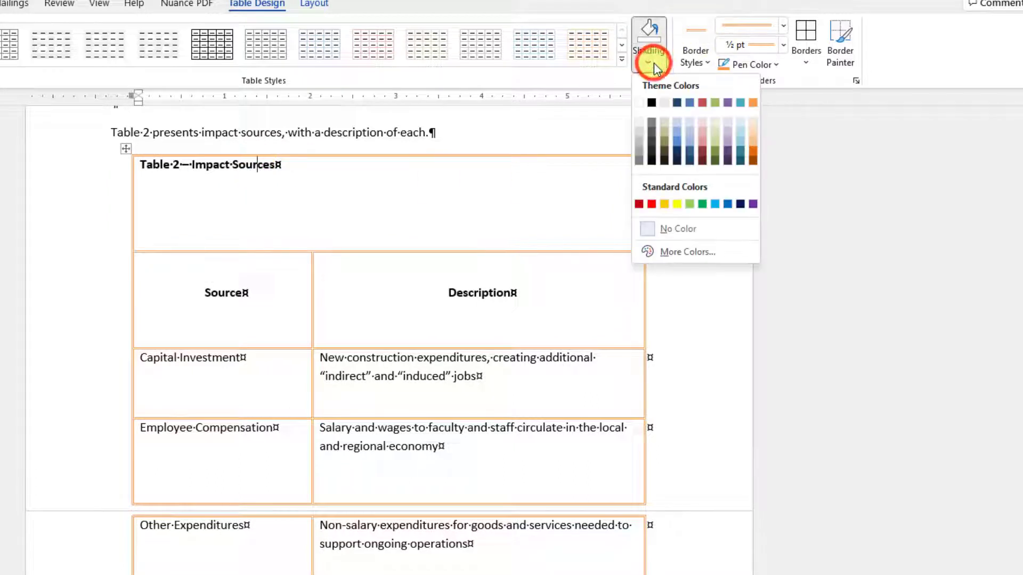
left_click(752, 139)
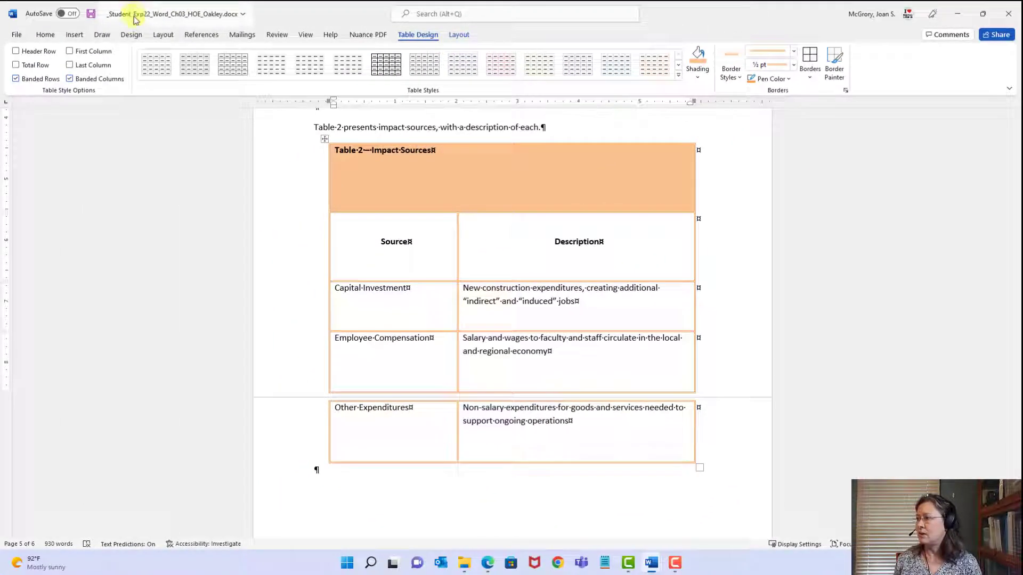
left_click(91, 13)
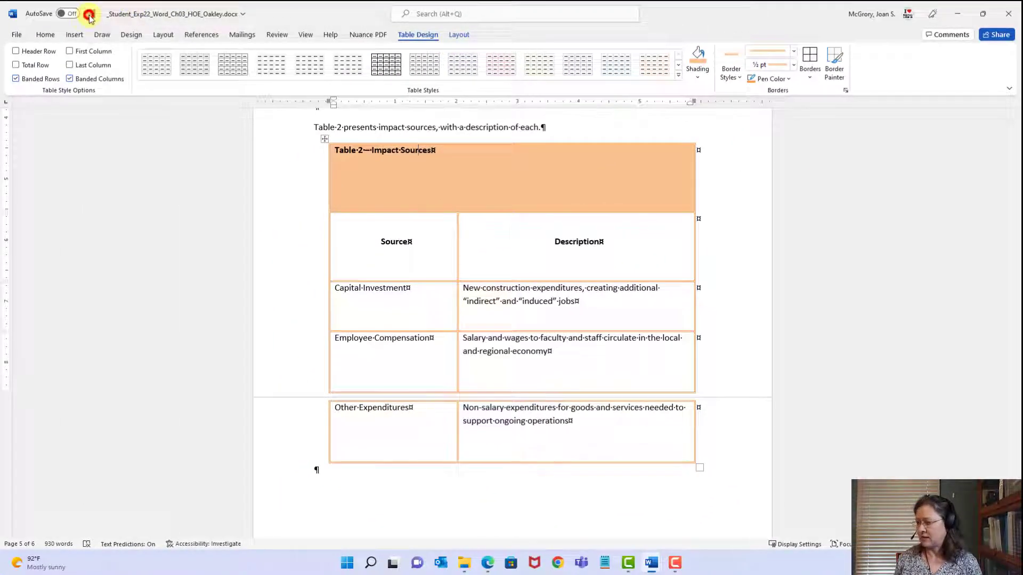
- Check instruction 24 on Table 2's row heights in the instructions document and return to the student document
left_click(650, 562)
left_click(624, 510)
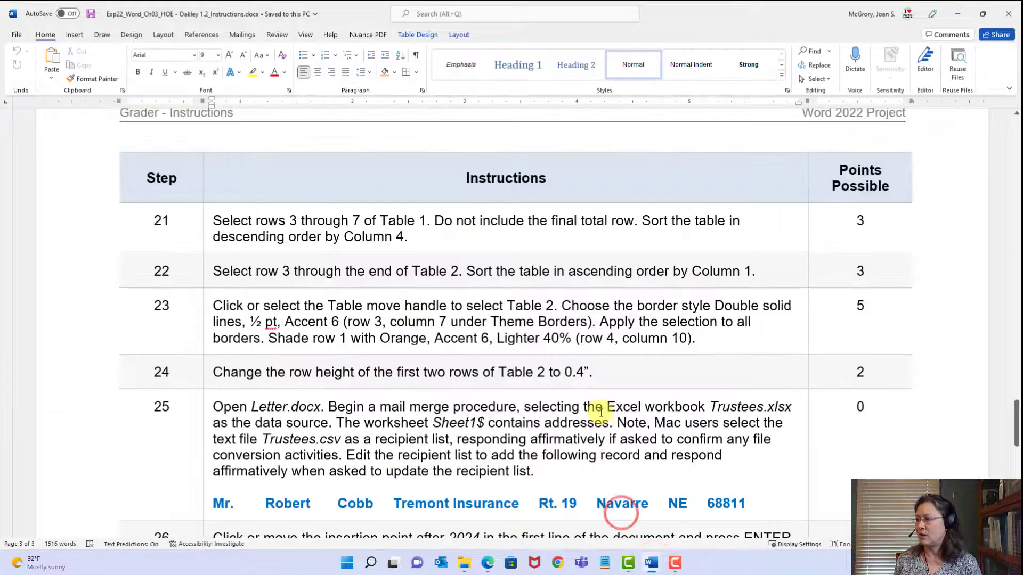
scroll(595, 416, "down", 5)
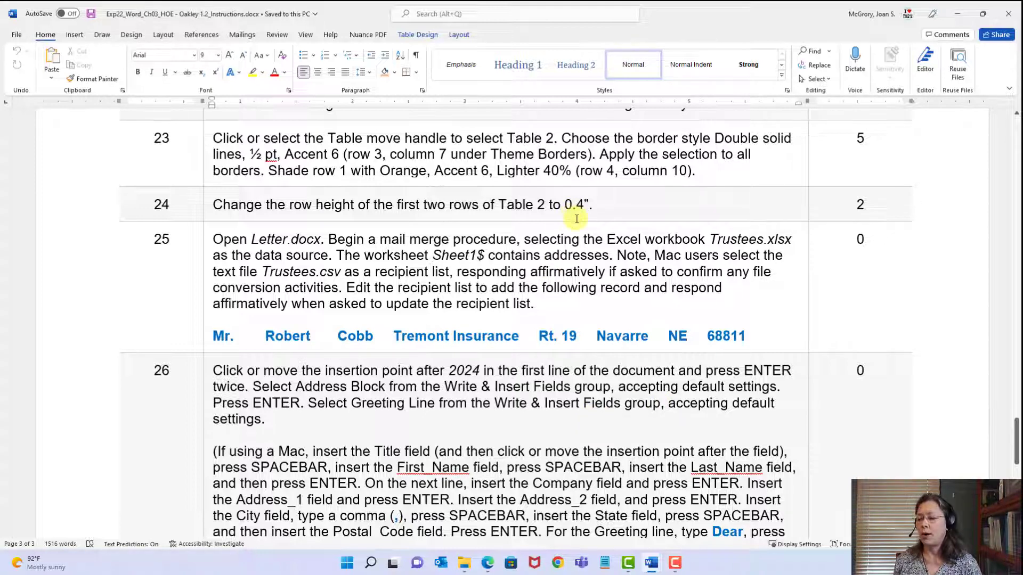
mouse_move(675, 562)
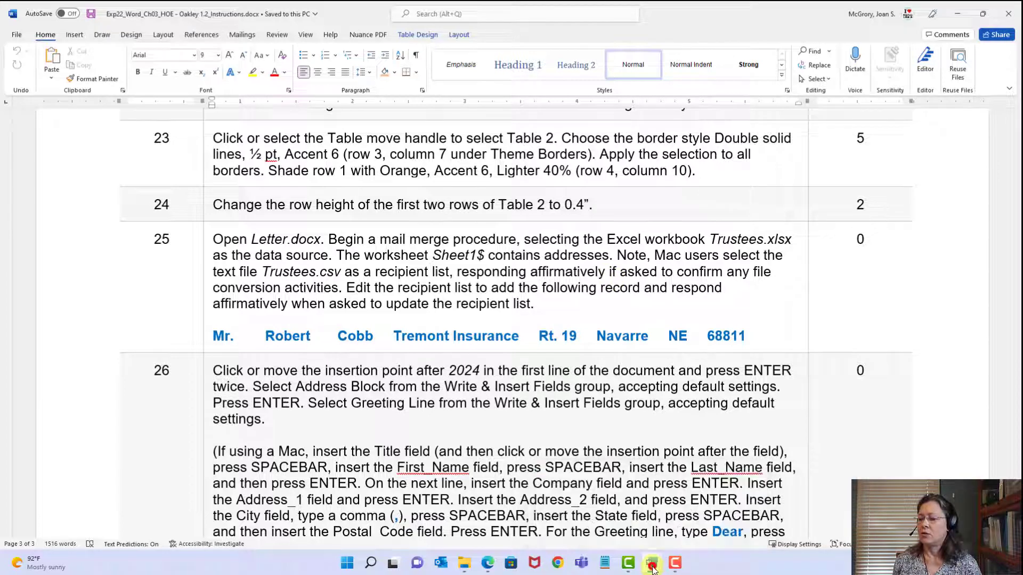
left_click(651, 560)
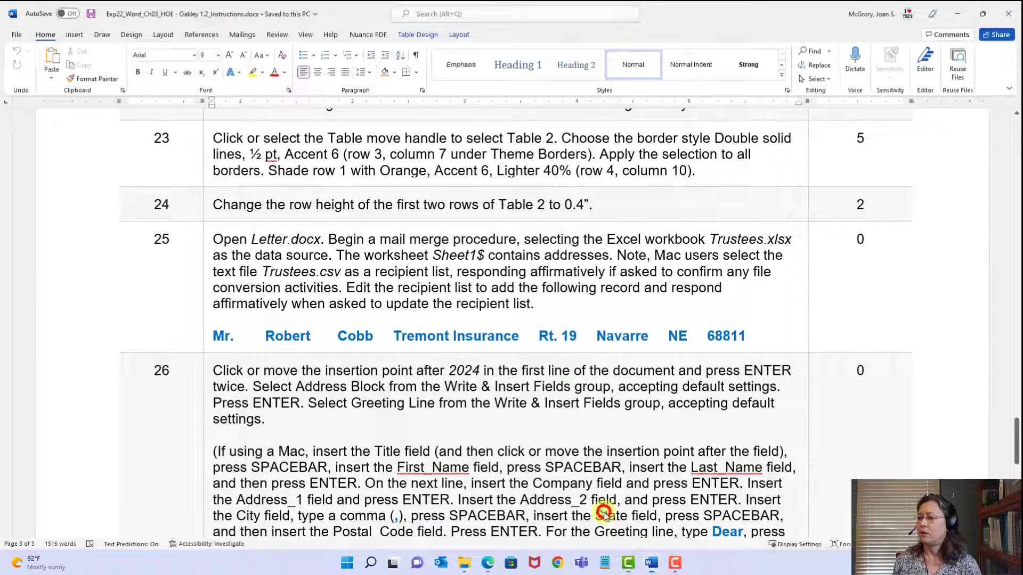
mouse_move(654, 571)
left_click(697, 513)
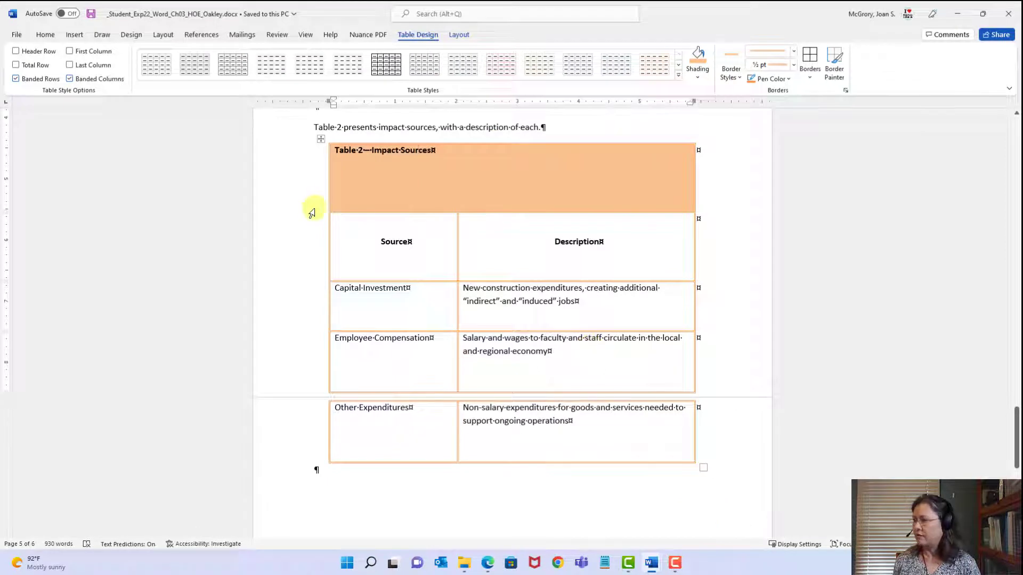
left_click(336, 150)
mouse_move(413, 174)
left_mouse_down()
mouse_move(639, 260)
mouse_move(292, 208)
mouse_move(308, 162)
left_mouse_up()
left_click(497, 261)
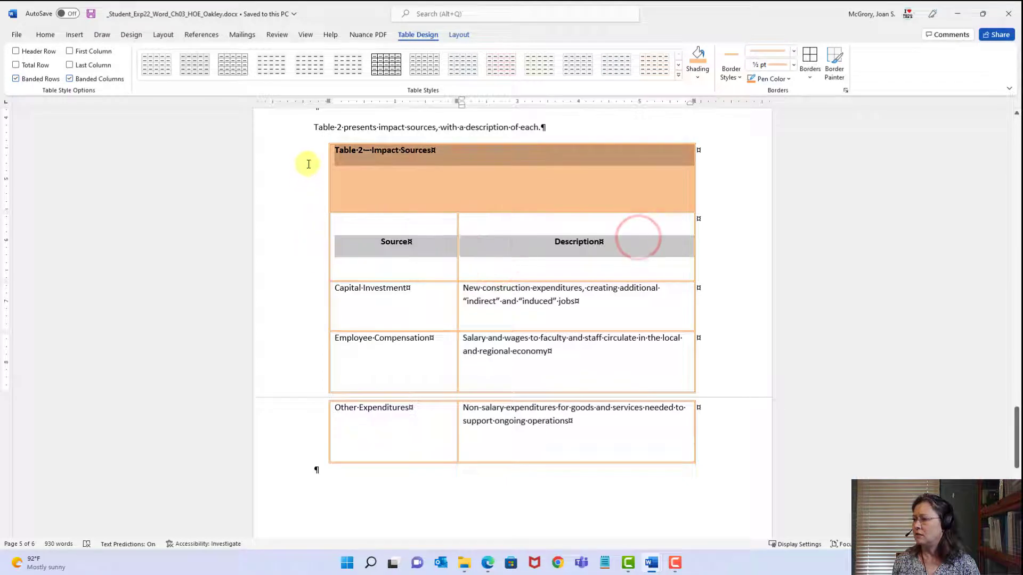
left_click(527, 258)
left_click_drag(369, 148, 436, 150)
left_click_drag(519, 217, 571, 246)
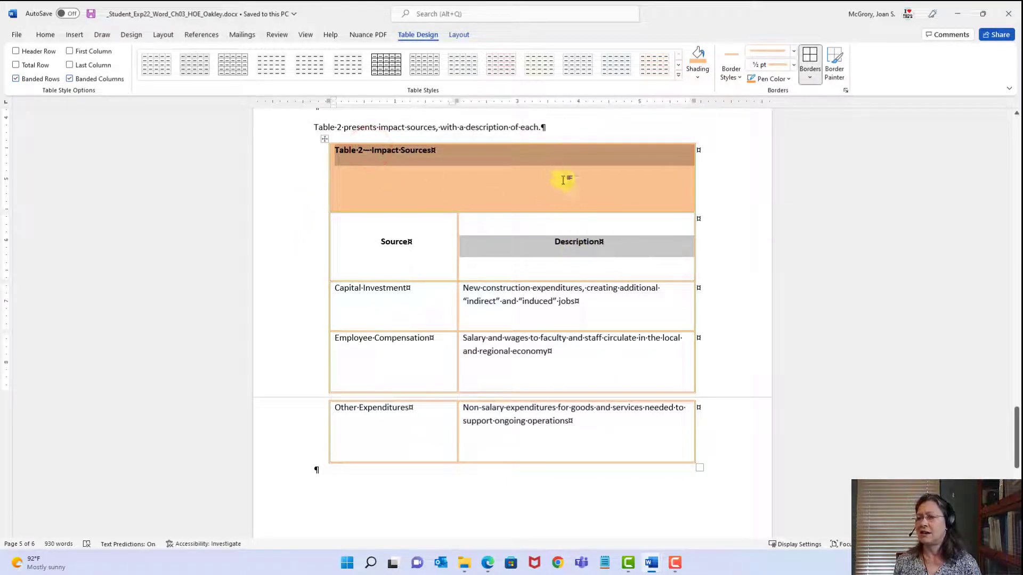
left_click(562, 255)
- Select the first two rows of Table 2 and set their row height to 0.4"
left_click_drag(631, 241, 345, 187)
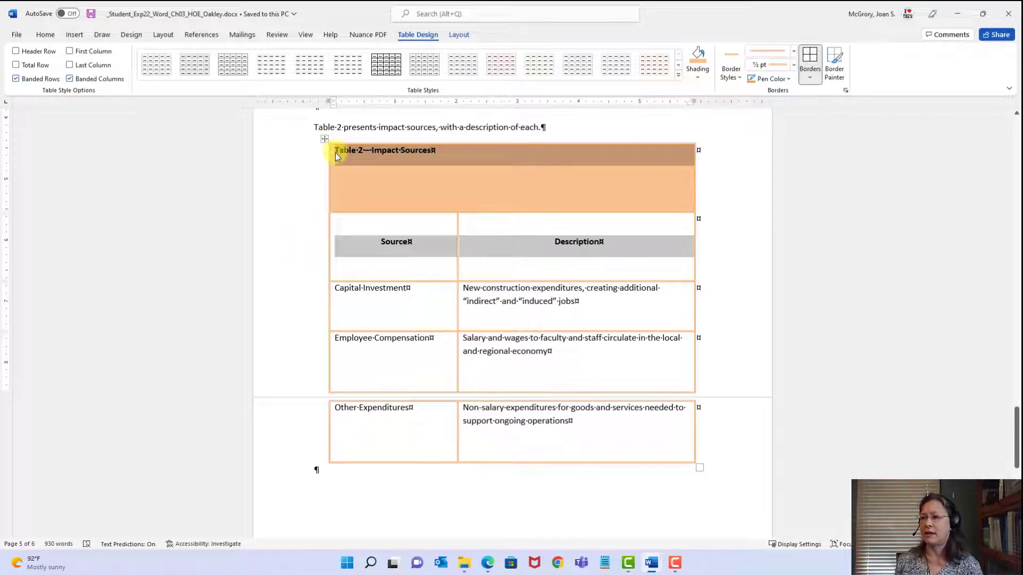
left_click(458, 35)
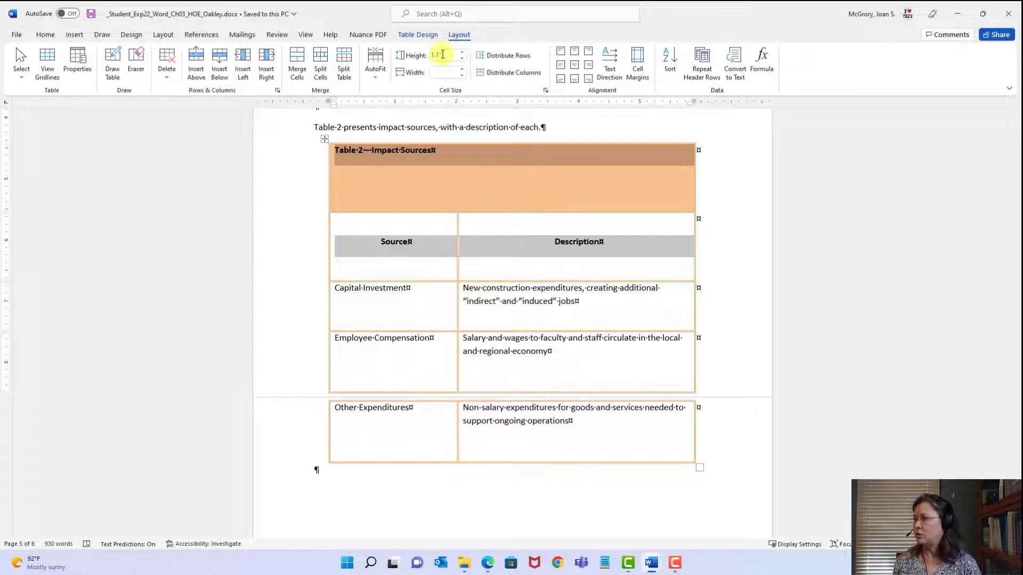
left_click(449, 58)
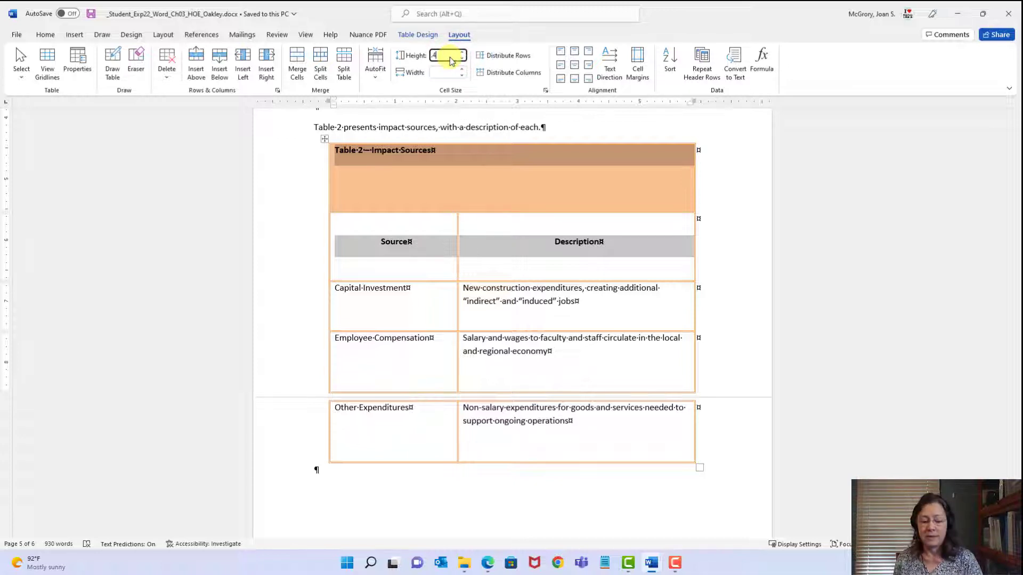
type(".4")
key("Return")
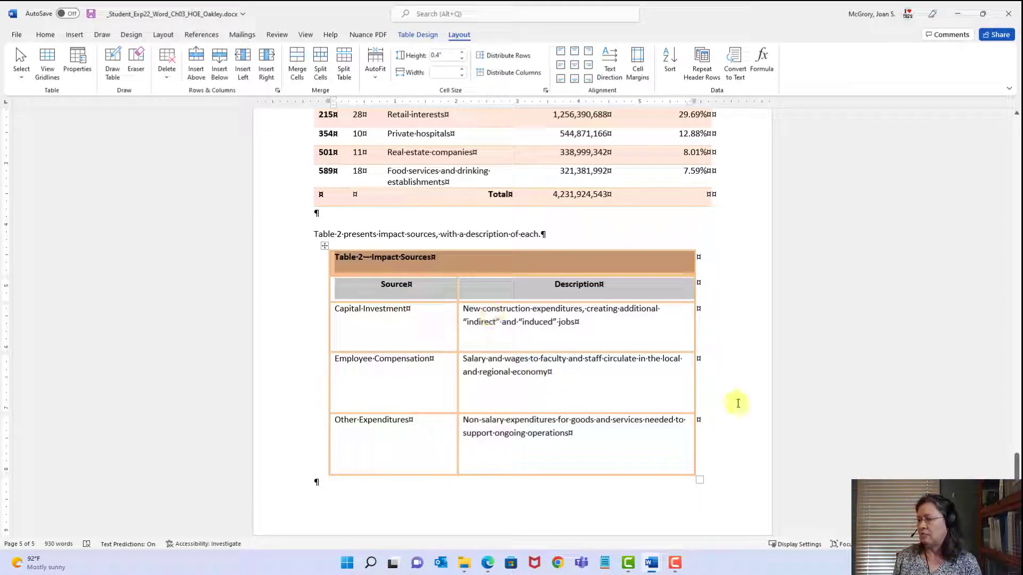
- Show the white space between pages above the Key Findings heading and save the student document
scroll(738, 403, "up", 2)
scroll(738, 402, "up", 4)
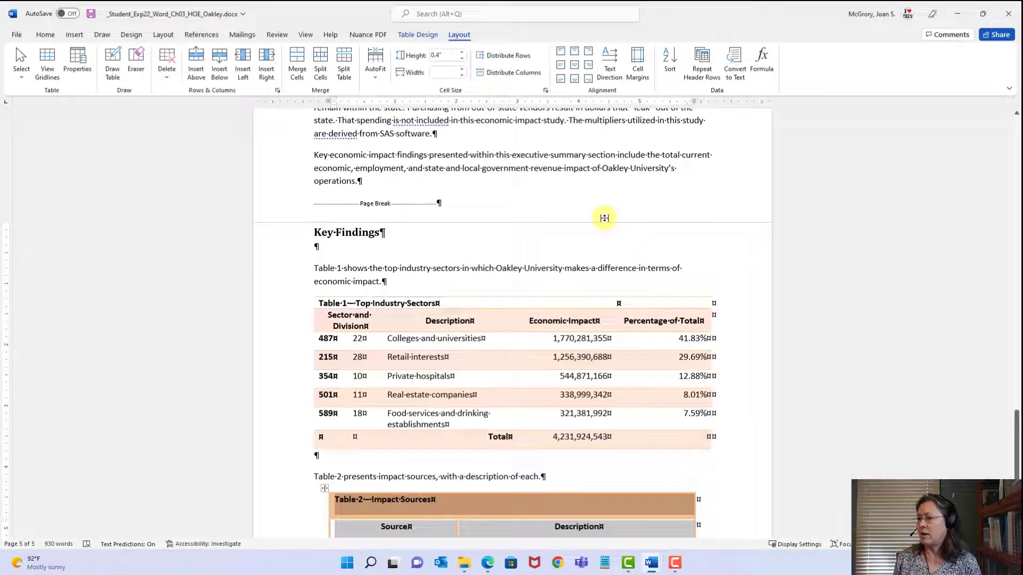
double_click(605, 222)
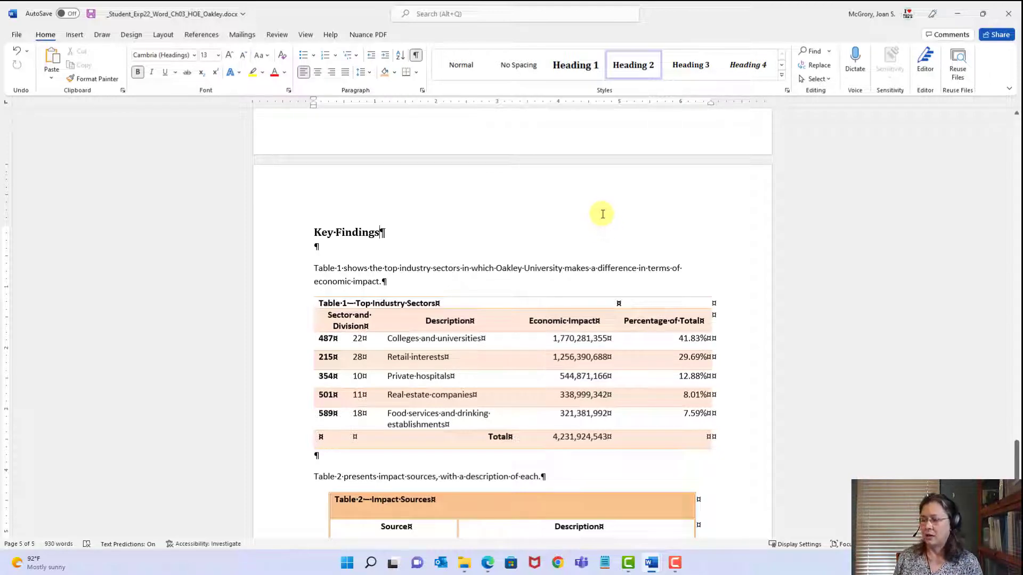
scroll(554, 437, "down", 2)
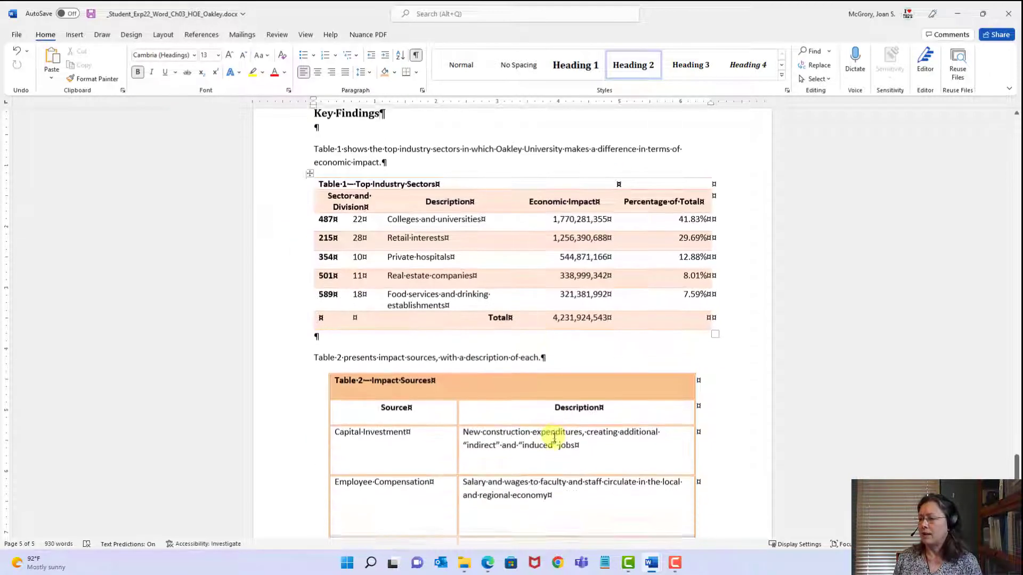
scroll(554, 438, "down", 2)
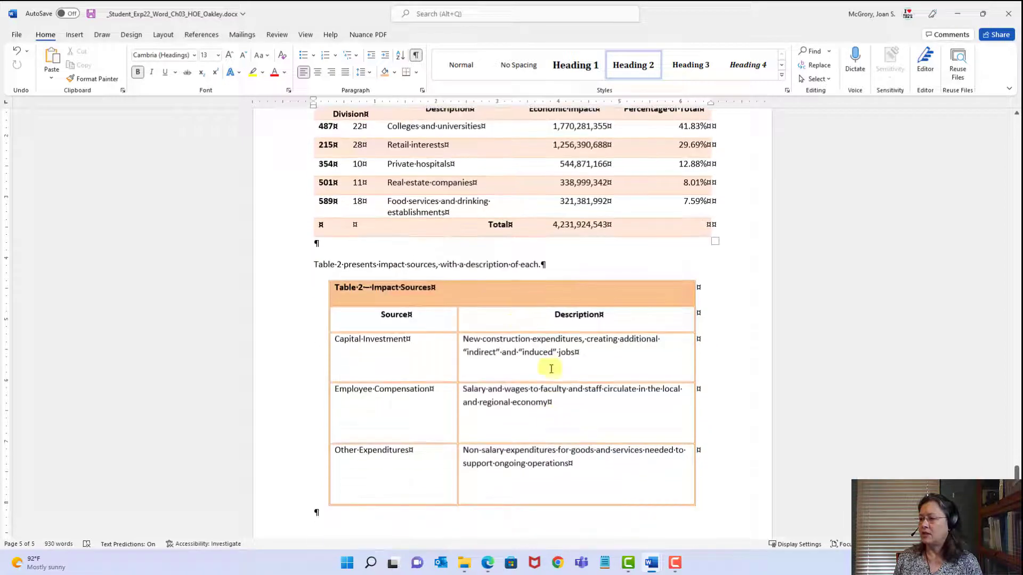
left_click(91, 16)
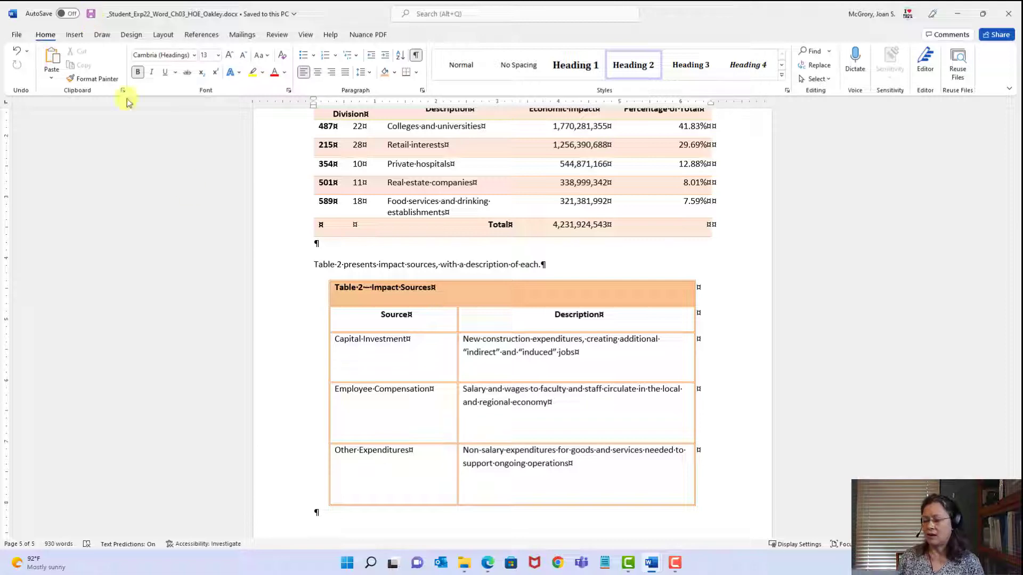
- Read instruction 25 on the mail merge with Letter.docx and the Trustees data source in the instructions document
mouse_move(649, 566)
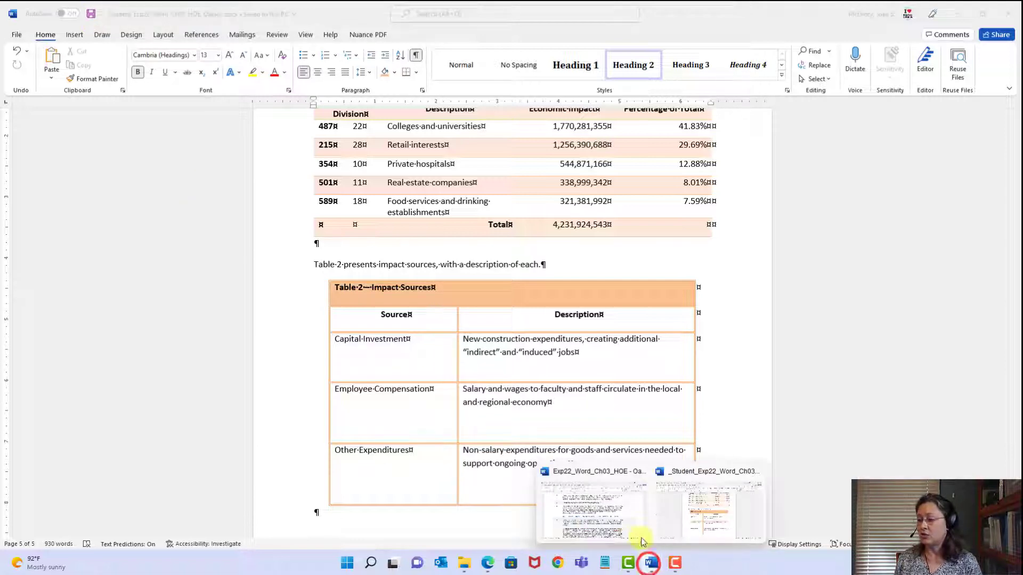
left_click(620, 514)
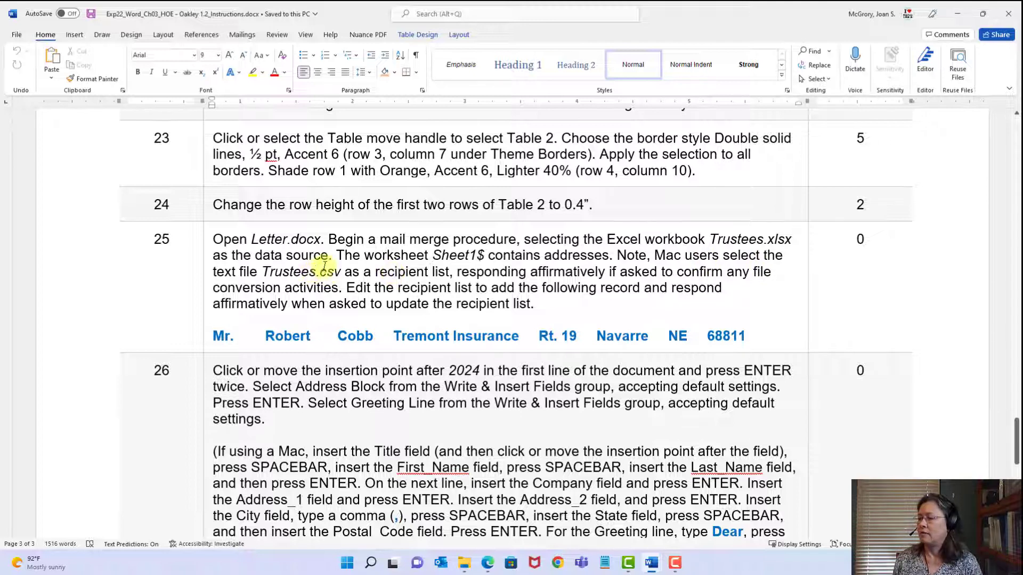
left_click_drag(265, 269, 341, 272)
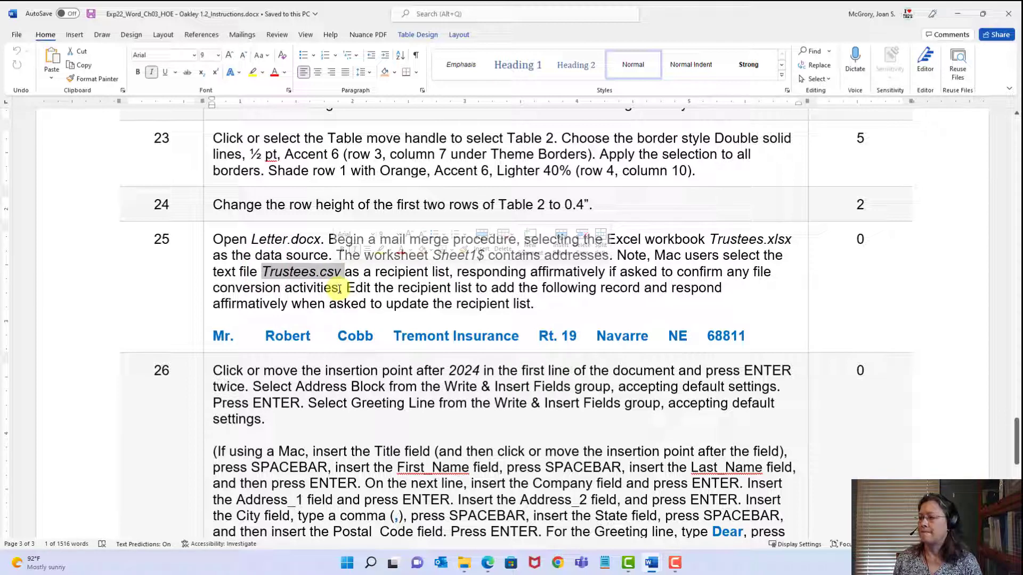
left_click(339, 289)
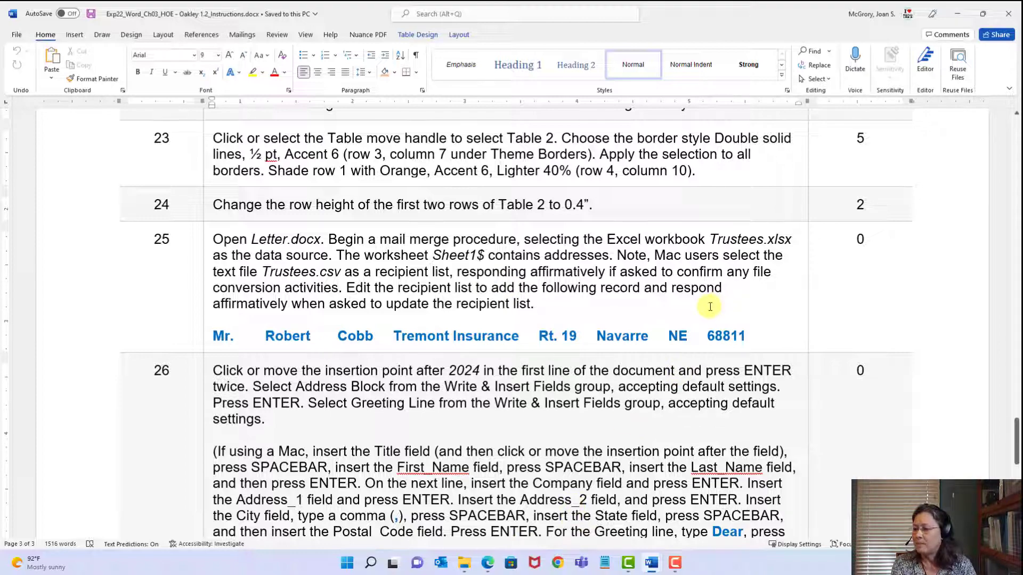
- Minimize both open documents, then open Letter.docx from the Word-3 folder with editing enabled
left_click(959, 12)
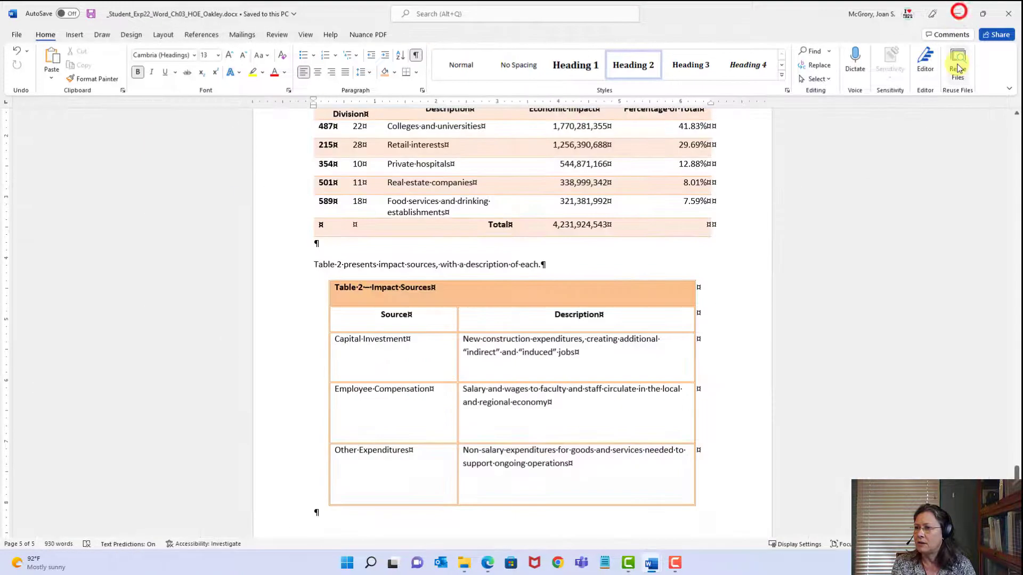
left_click(957, 15)
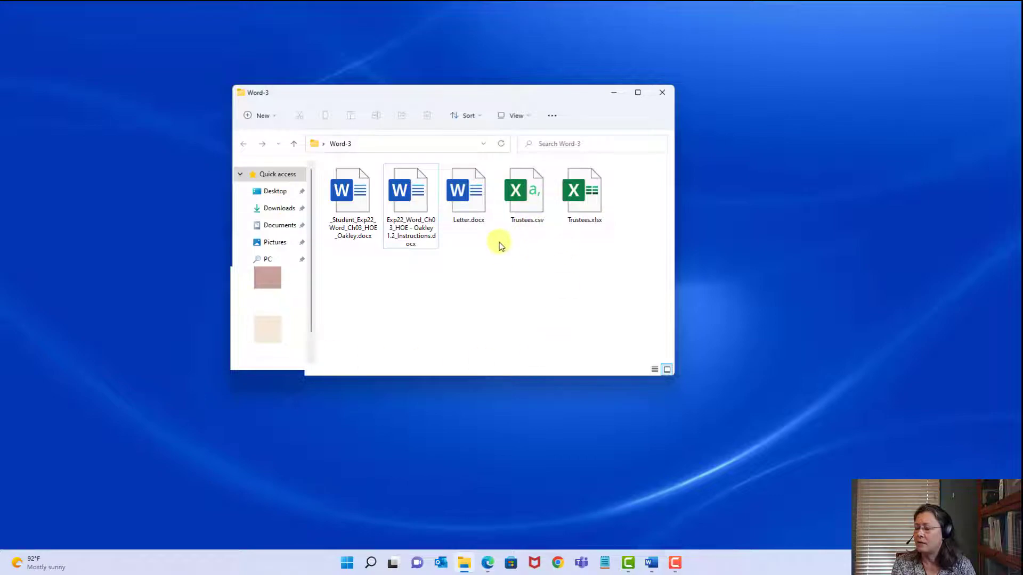
double_click(474, 208)
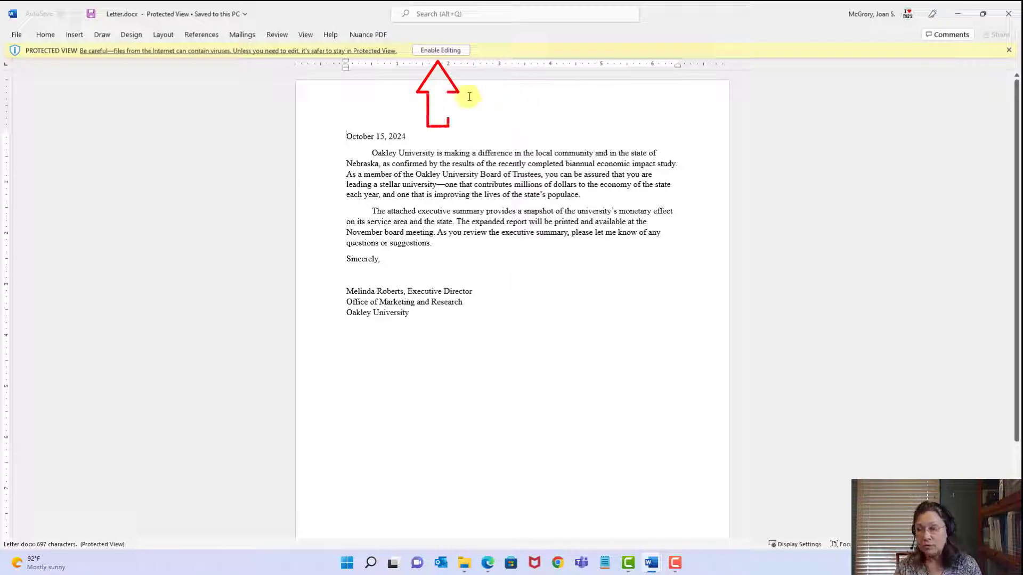
left_click(450, 50)
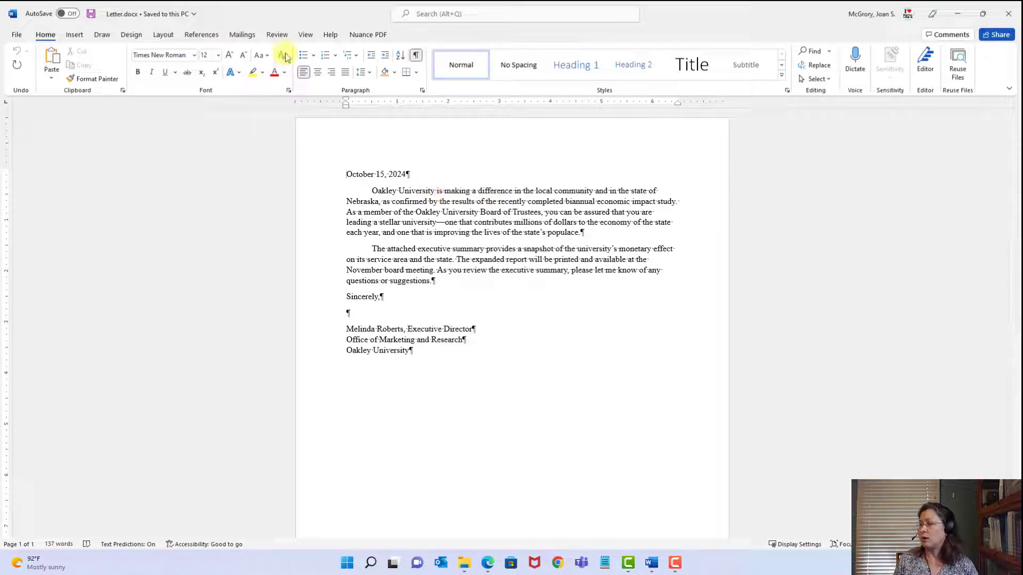
- Start a mail merge of the Letters type in Letter.docx
left_click(249, 36)
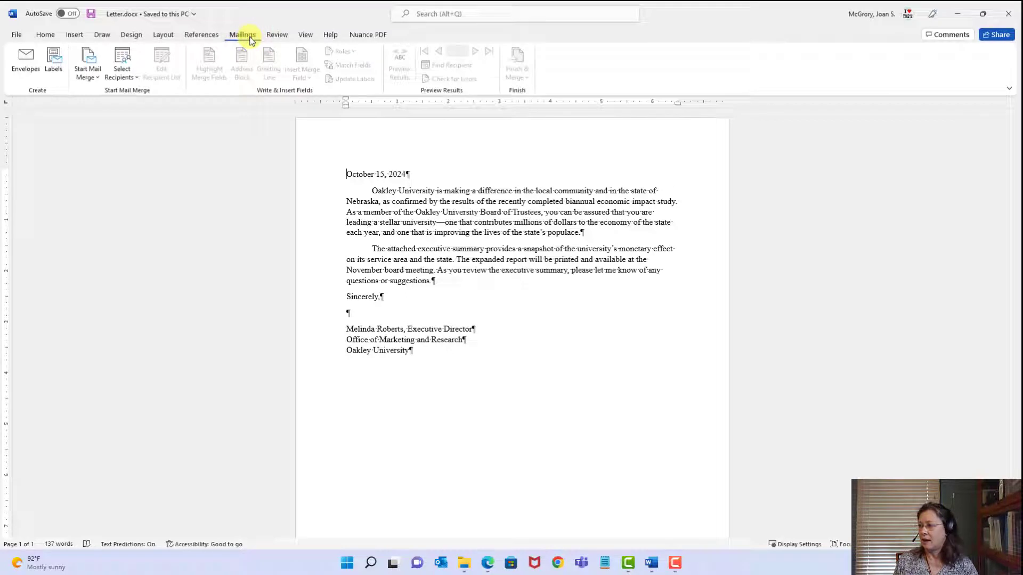
left_click(92, 79)
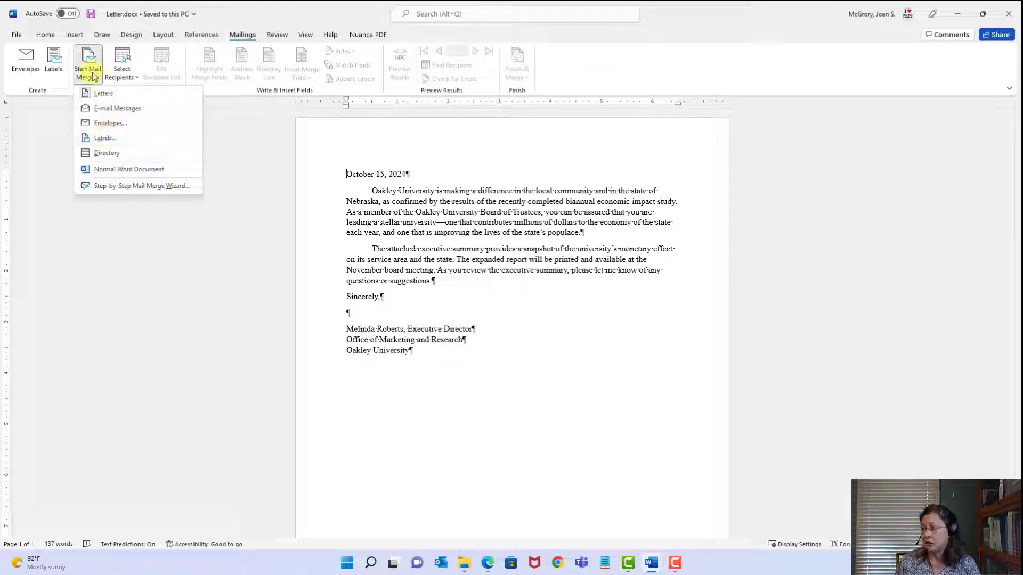
left_click(97, 96)
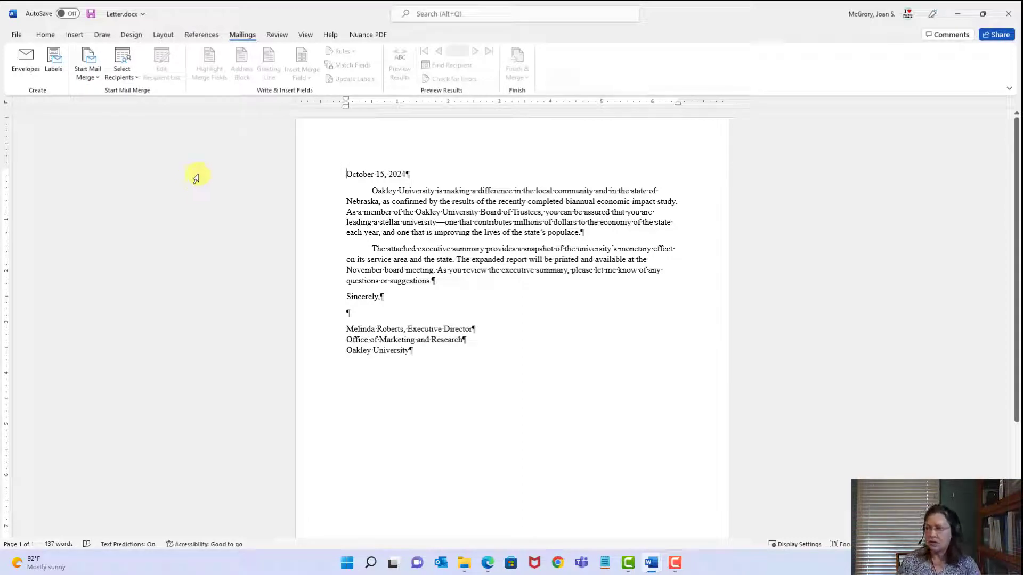
- Use the existing list Trustees.xlsx from the Word-3 folder as the merge recipients, choosing Sheet1$ with column headers in the first row
left_click(126, 68)
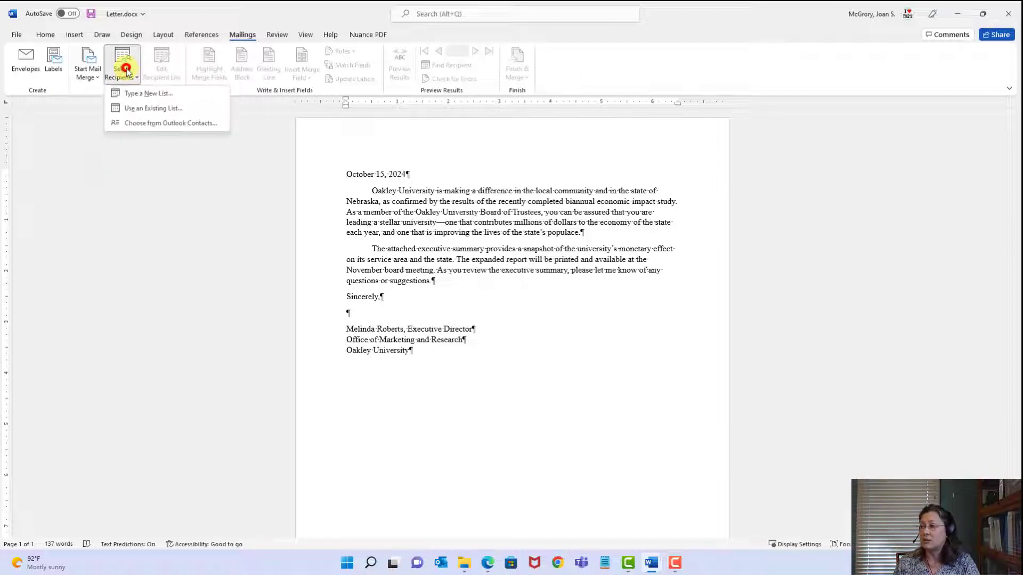
left_click(150, 109)
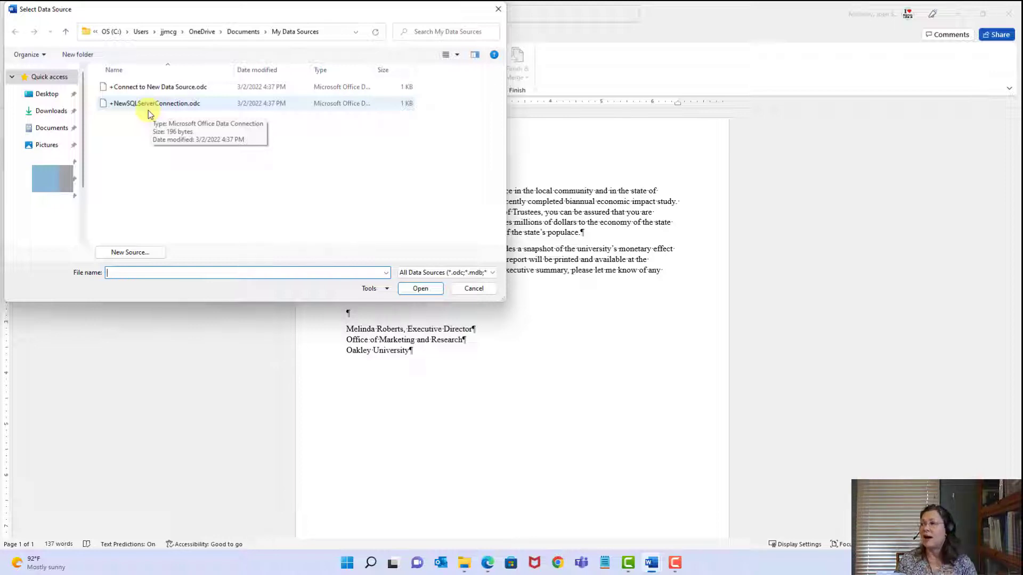
left_click(55, 98)
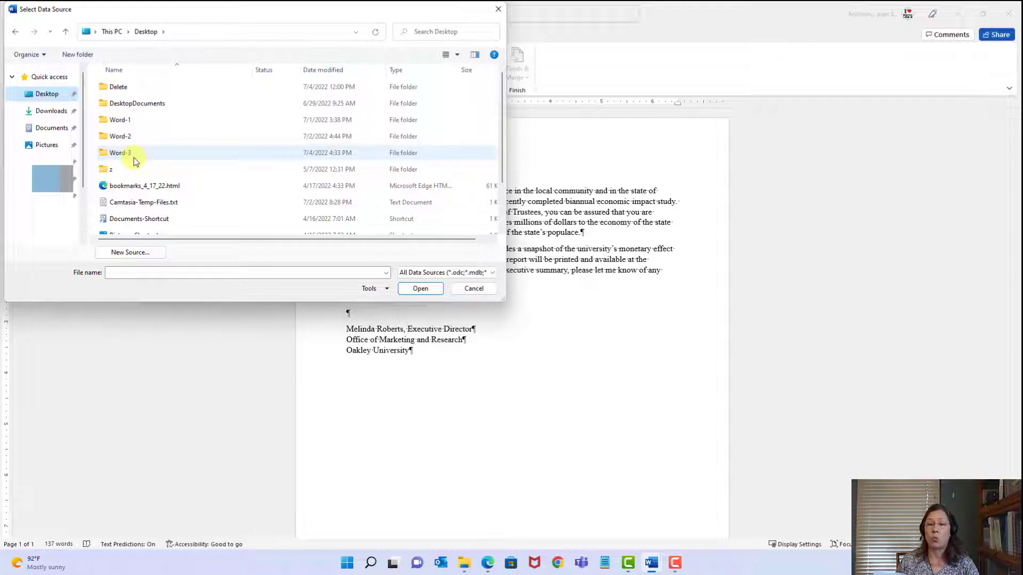
double_click(122, 152)
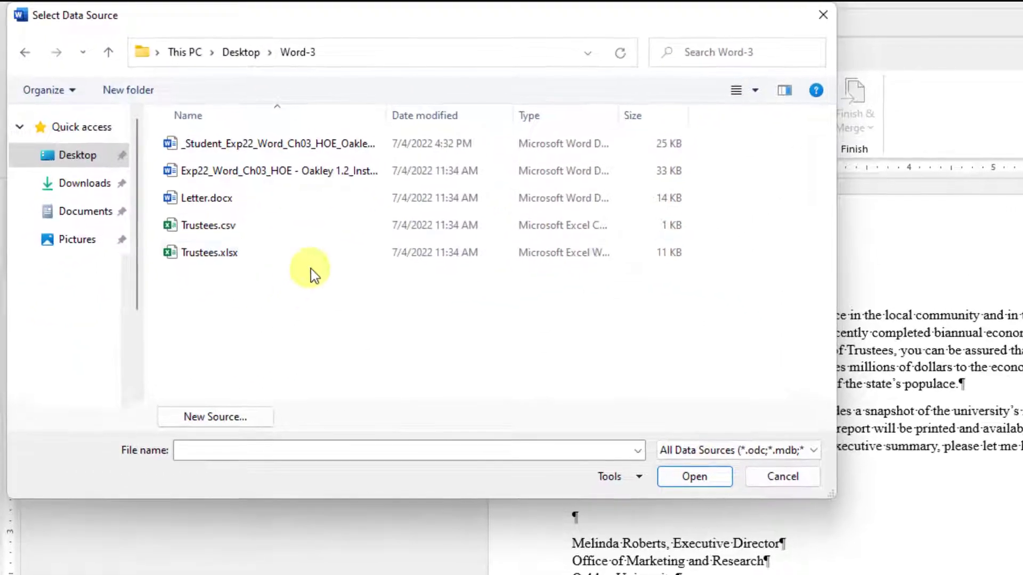
left_click_drag(625, 118, 741, 118)
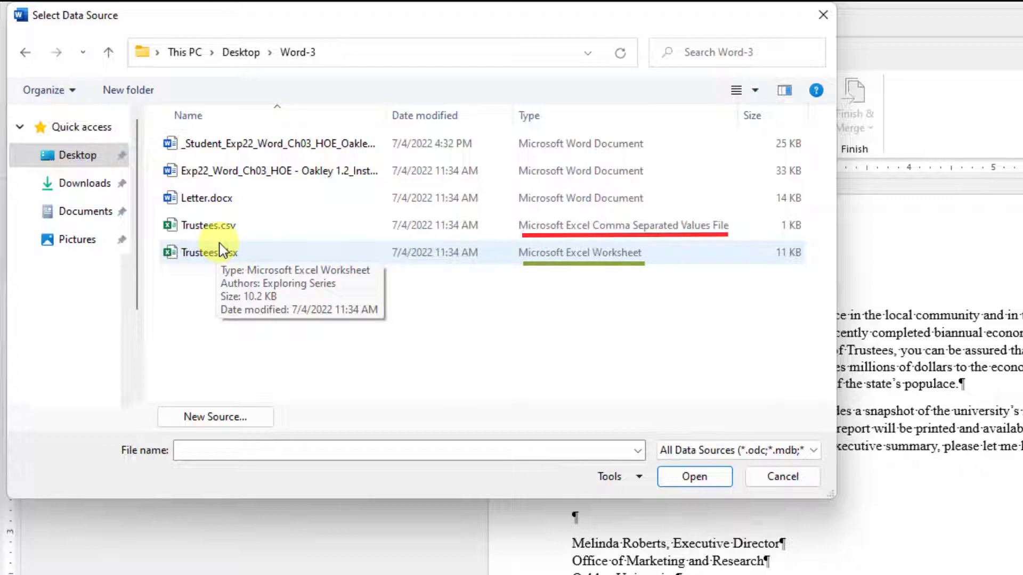
left_click(202, 257)
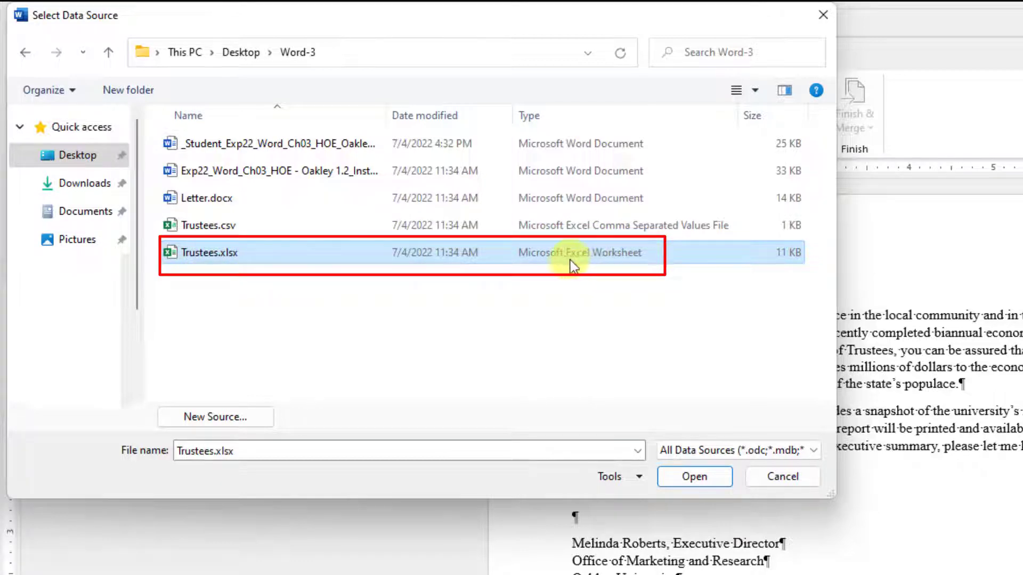
left_click(702, 478)
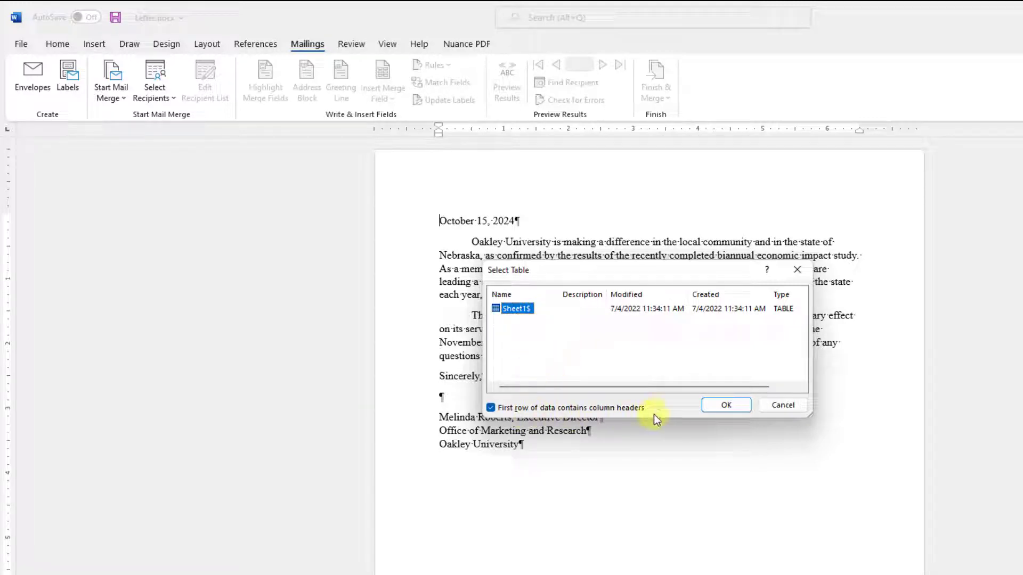
left_click(721, 405)
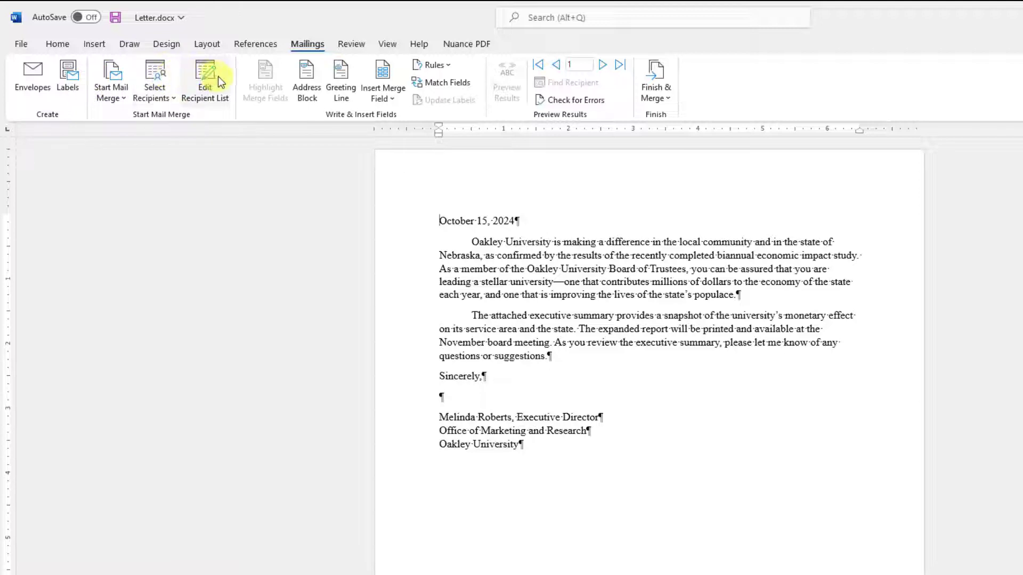
left_click(124, 89)
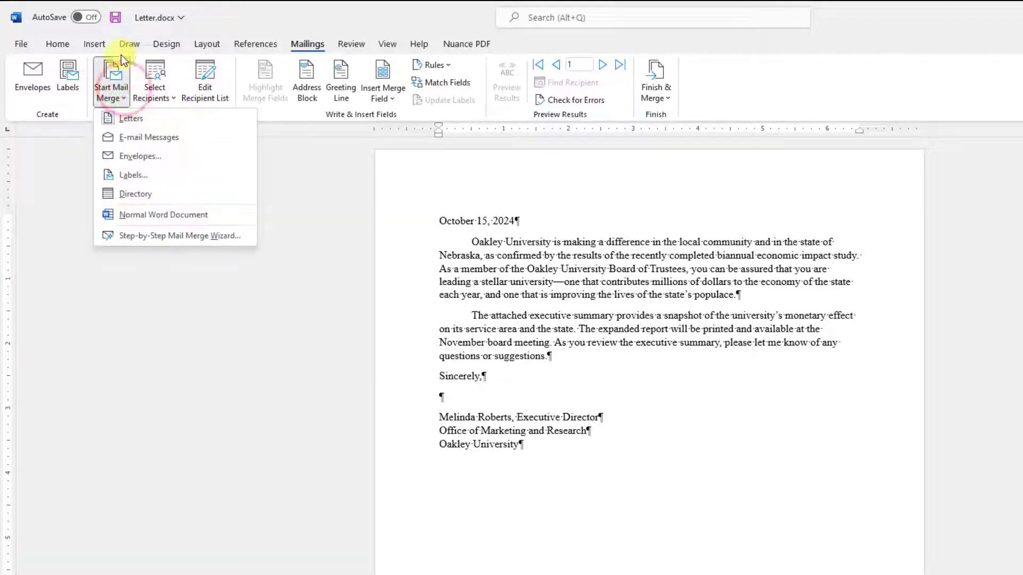
left_click(261, 15)
left_click(159, 76)
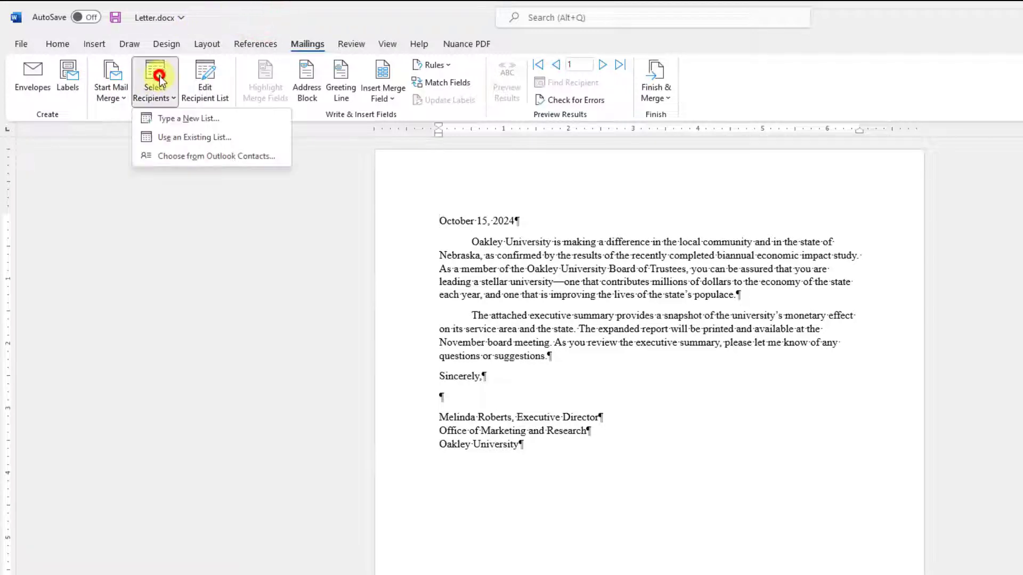
left_click(262, 20)
- Add an entry to the Trustees.xlsx recipient list with title Mr., the trustee's first and last name, and company Tremont Insurance
left_click(206, 81)
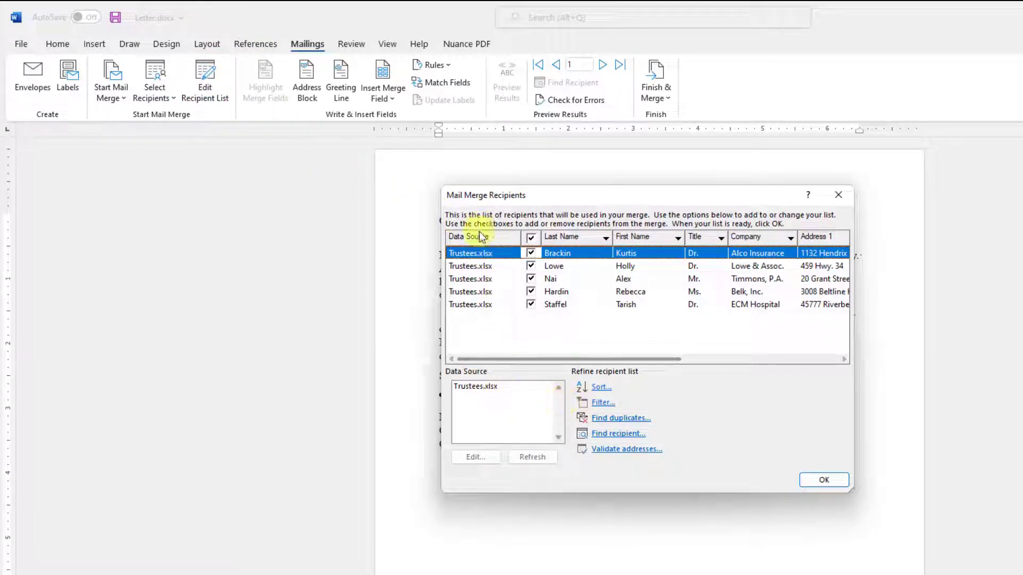
left_click(478, 389)
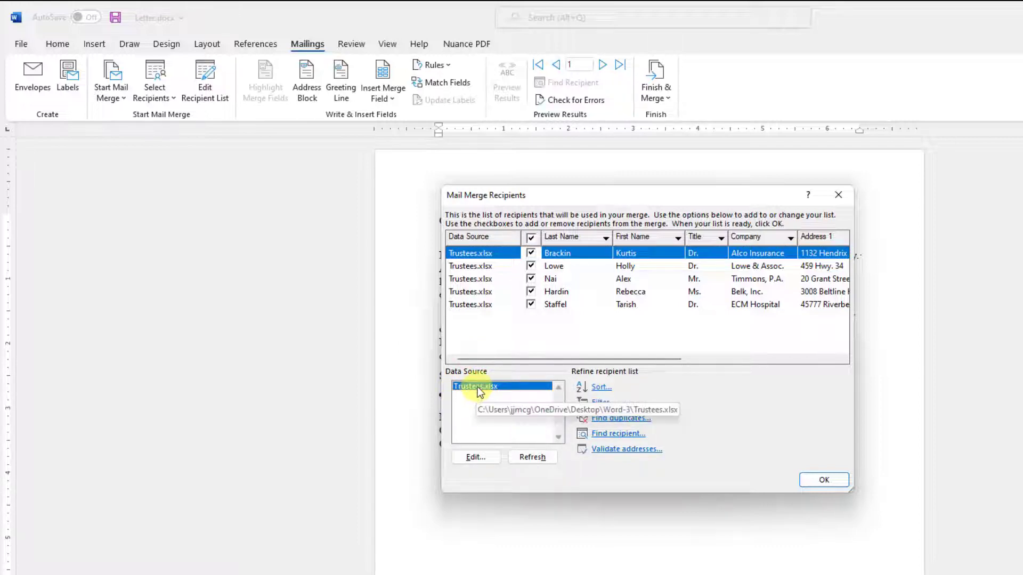
left_click(478, 459)
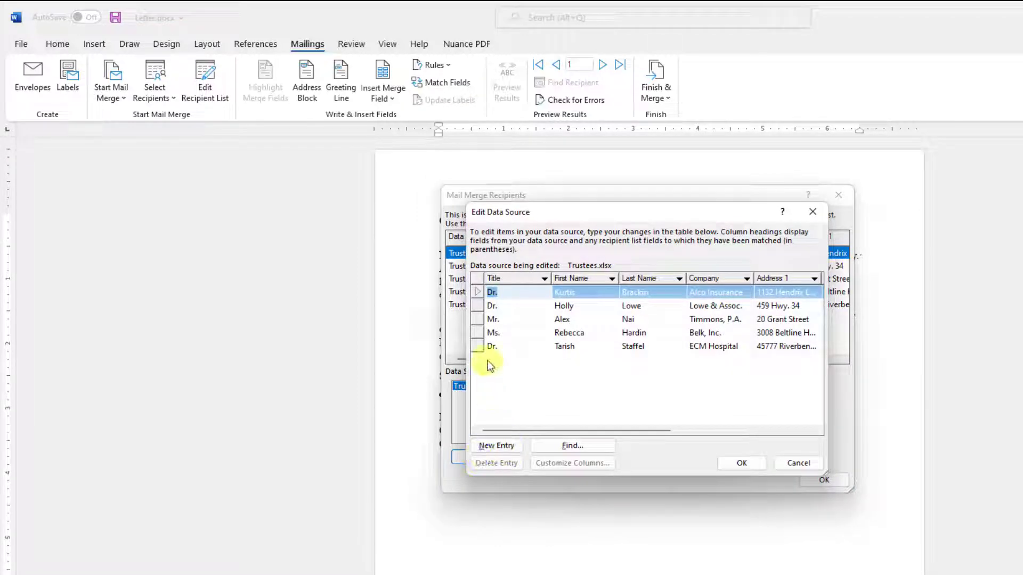
left_click(497, 446)
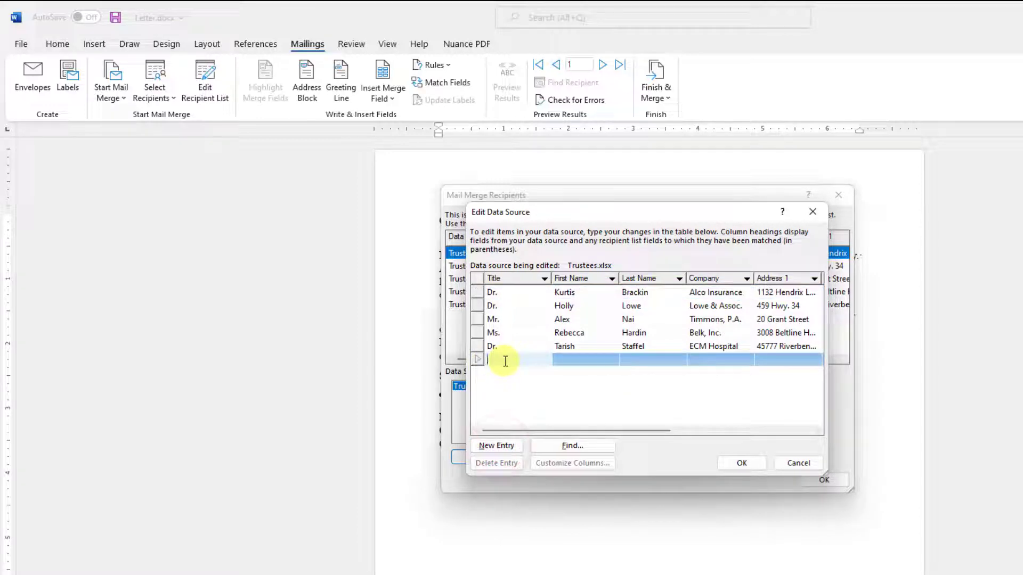
type("Mr")
key("Tab")
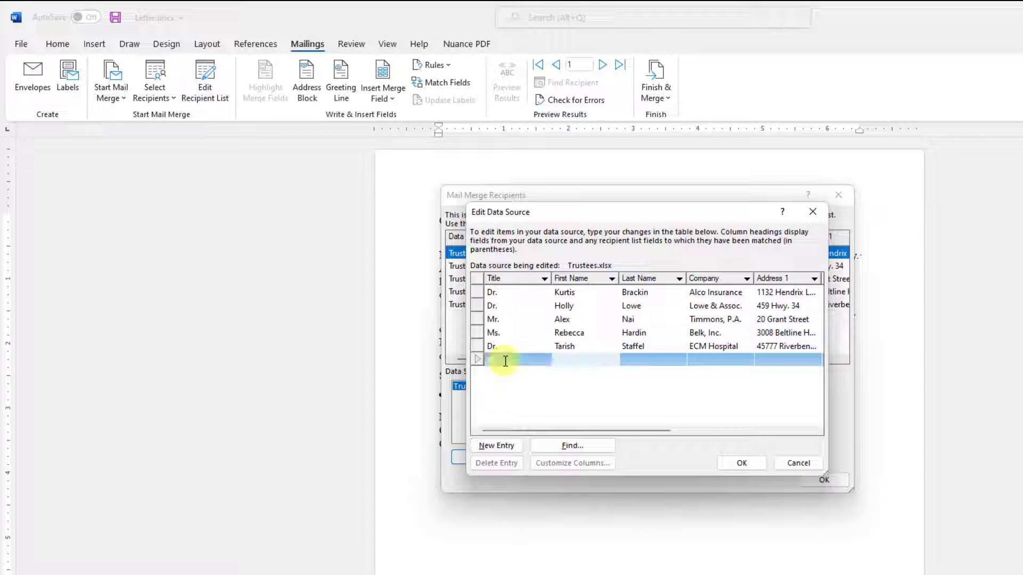
type("Robert")
key("Tab")
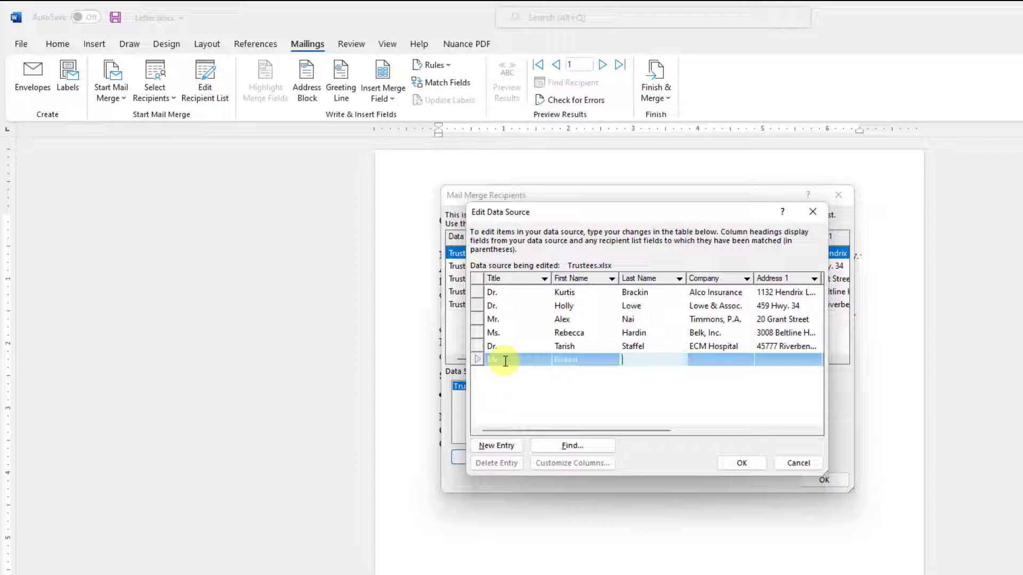
type("Colbert")
key("Tab")
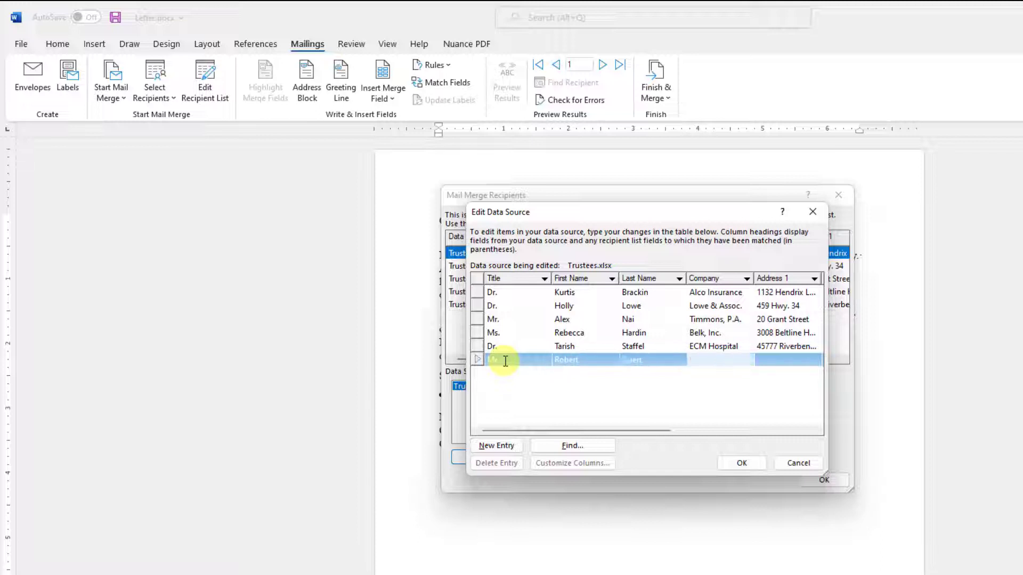
type("Tremont Insurance")
key("Tab")
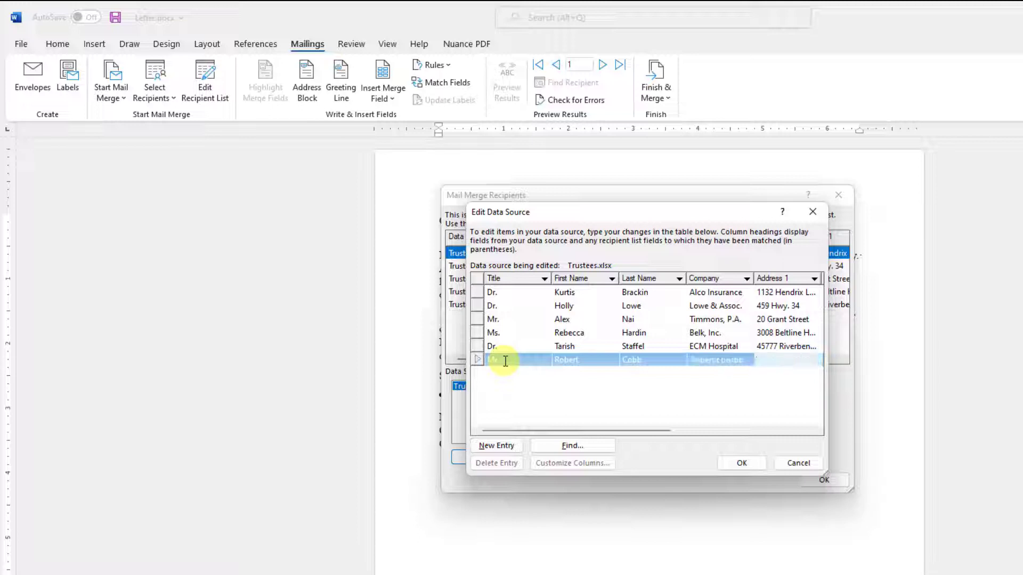
- Fill in the new trustee's street address, city, state and postal code, leaving the second address line blank
type("R")
type("t")
type(". 10")
key("Tab")
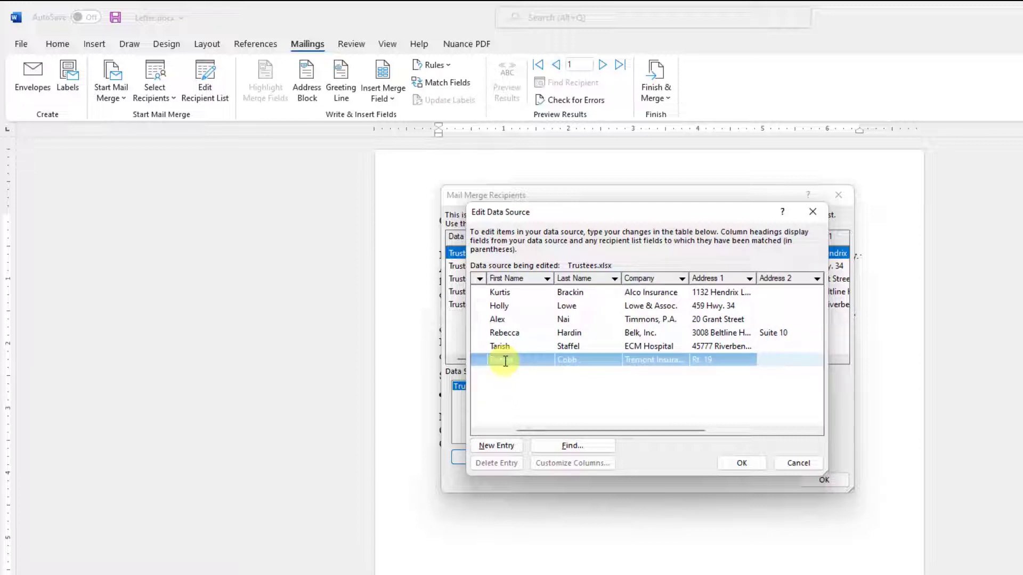
key("Tab")
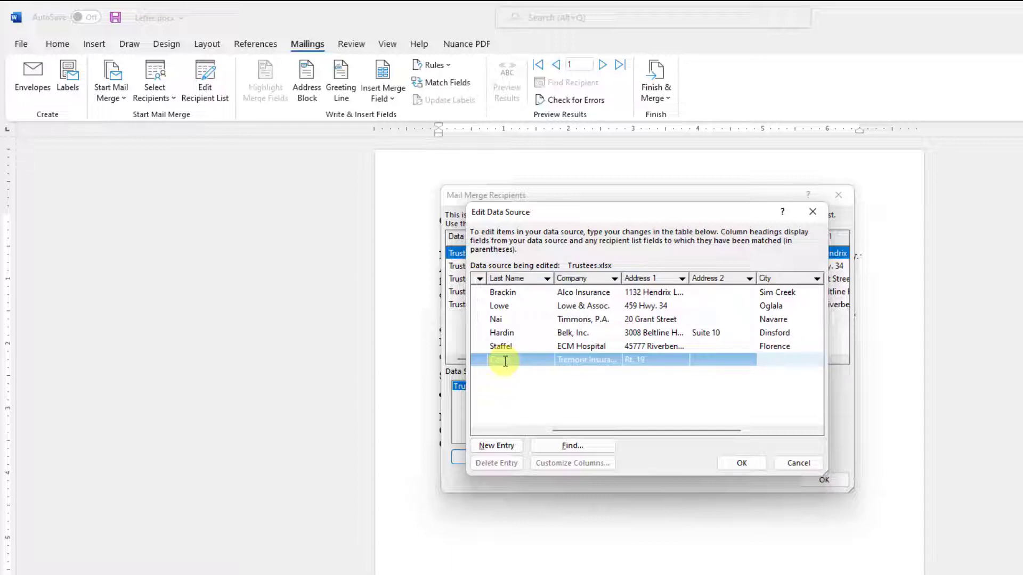
type("Navarre")
key("Tab")
type("NE")
key("Tab")
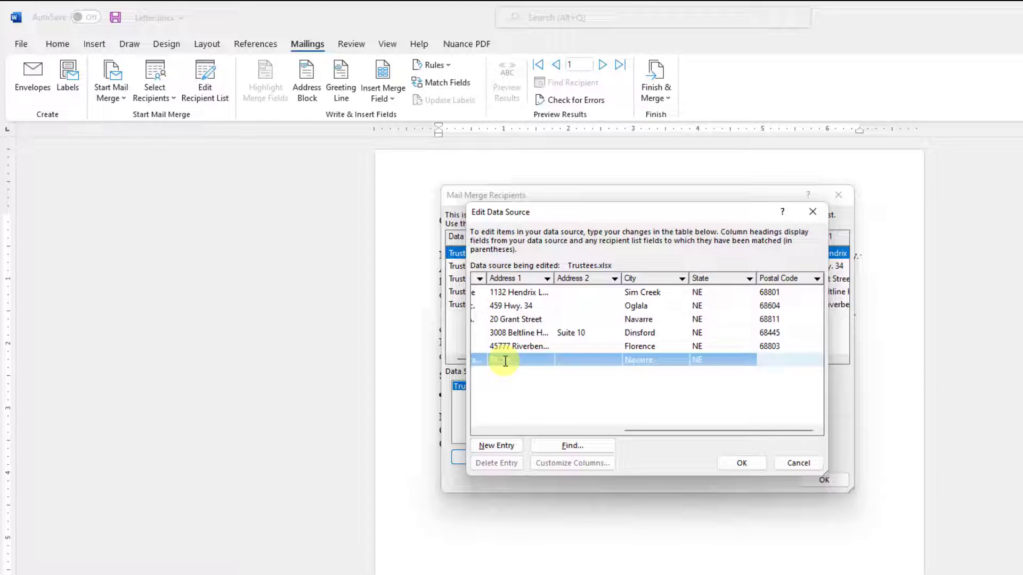
type("68811")
- Save the recipient list changes to Trustees.xlsx, close the recipient list, and save Letter.docx
left_click(739, 464)
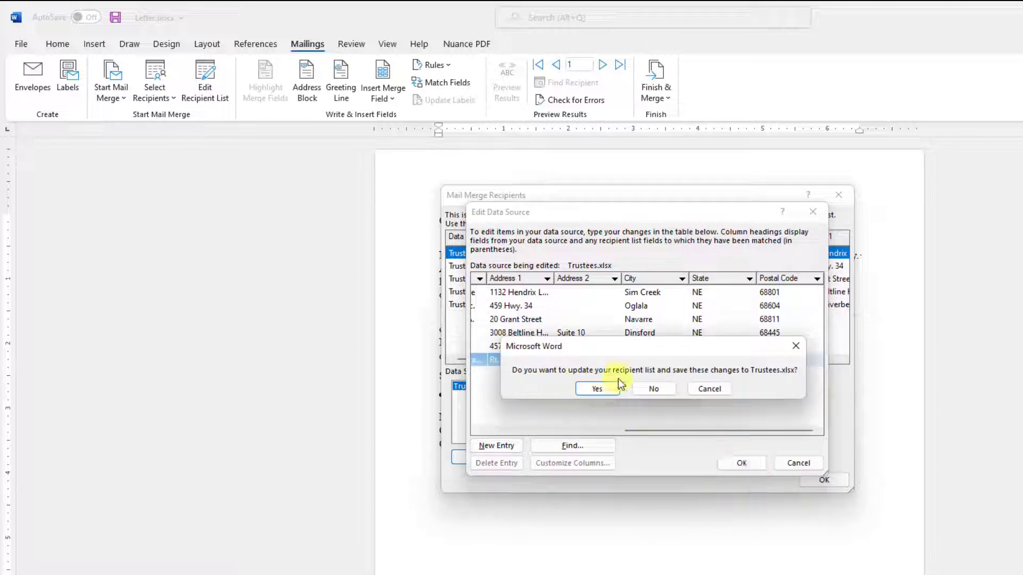
left_click(598, 390)
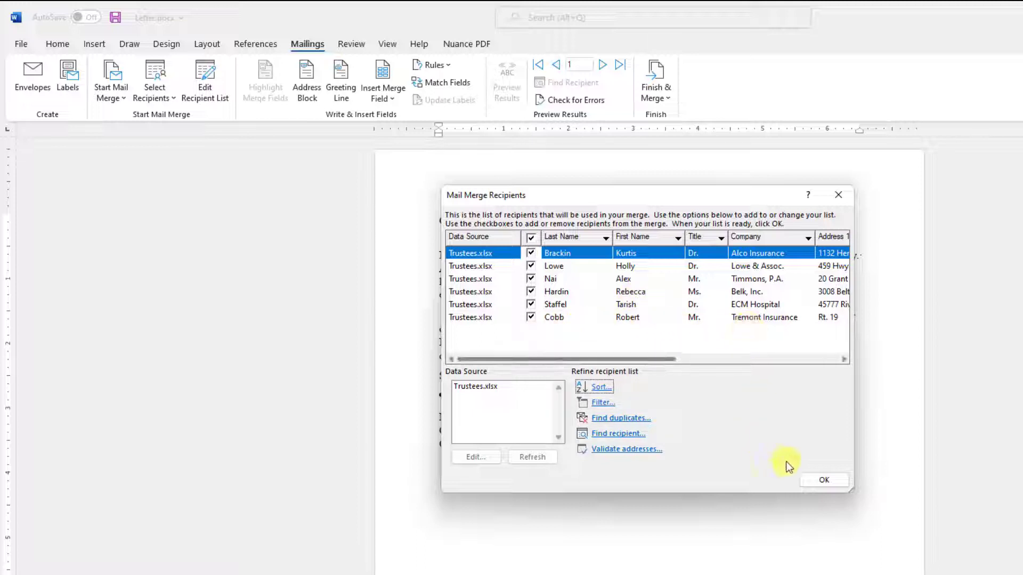
left_click(839, 485)
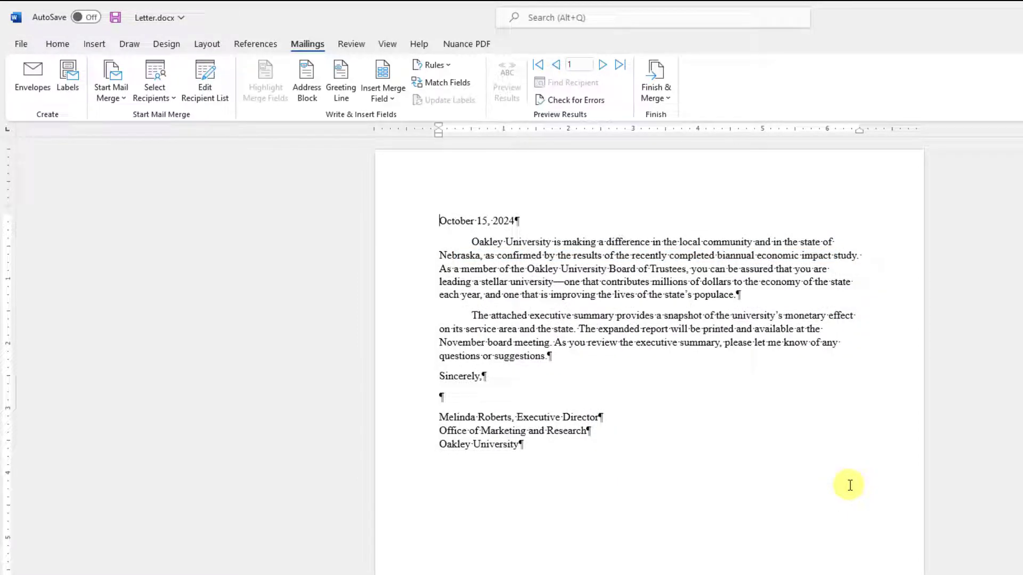
left_click(116, 17)
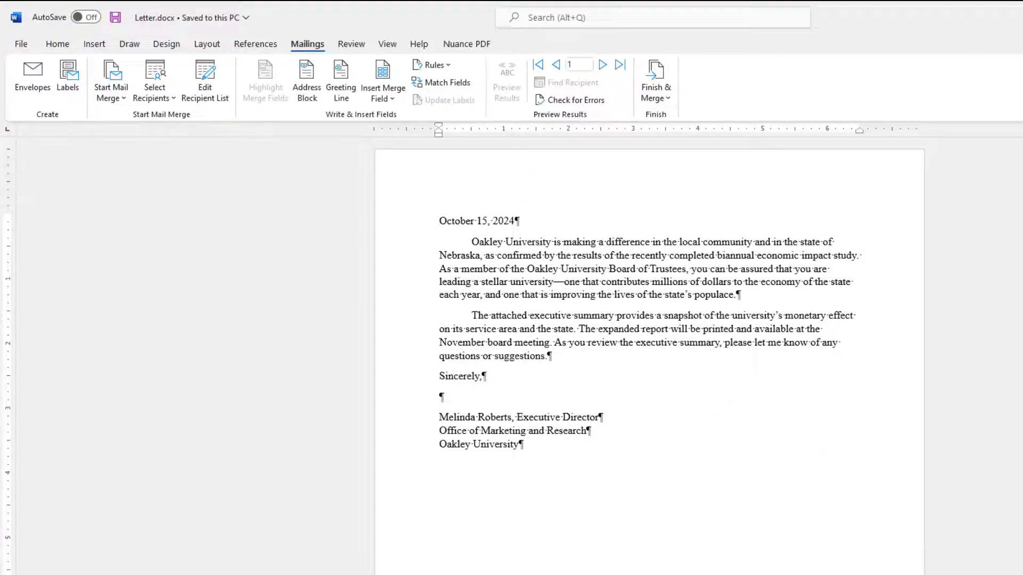
- Read instruction 26 on the address block and greeting line in the instructions document, including the Mac alternative
left_click(570, 520)
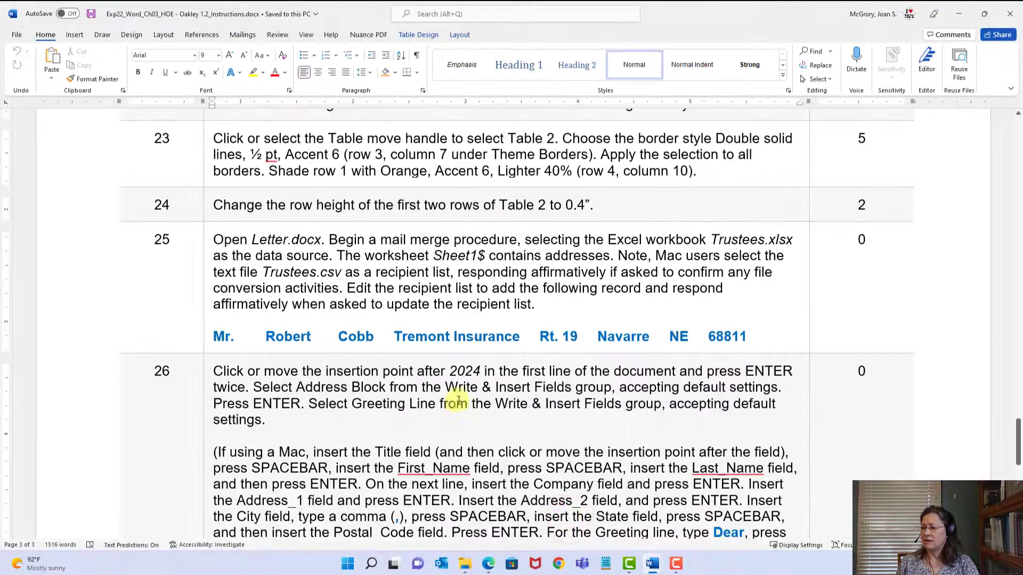
scroll(323, 366, "down", 5)
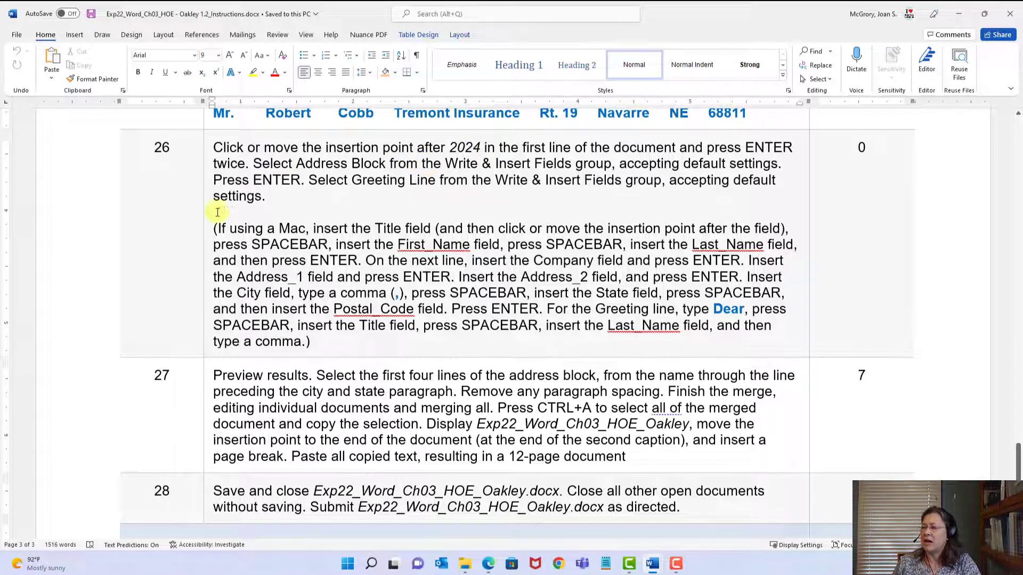
left_click_drag(216, 228, 293, 343)
left_click(293, 343)
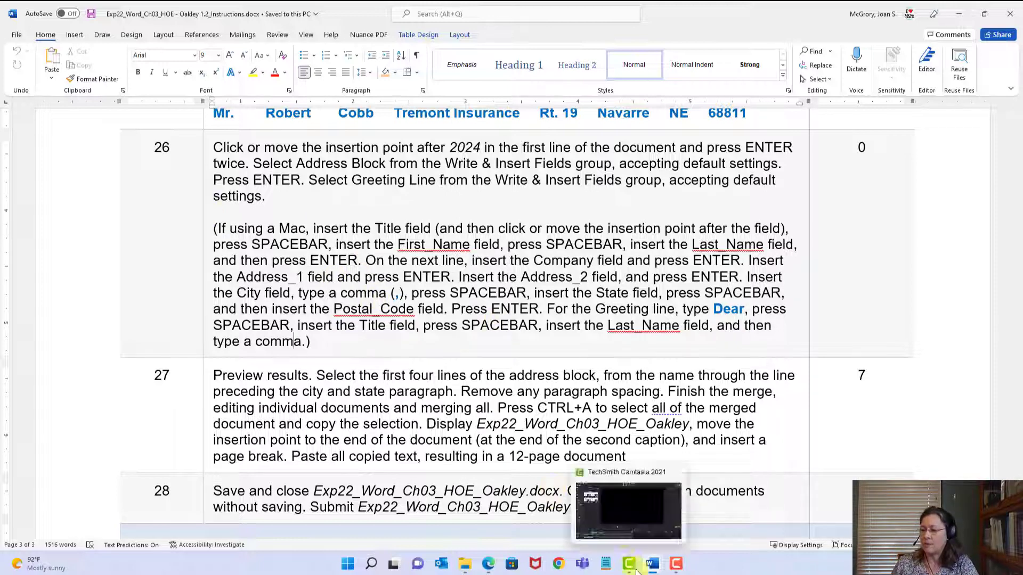
- In Letter.docx, add two paragraphs after 2024 in the date line and insert an Address Block with the default settings
mouse_move(655, 568)
left_click(769, 525)
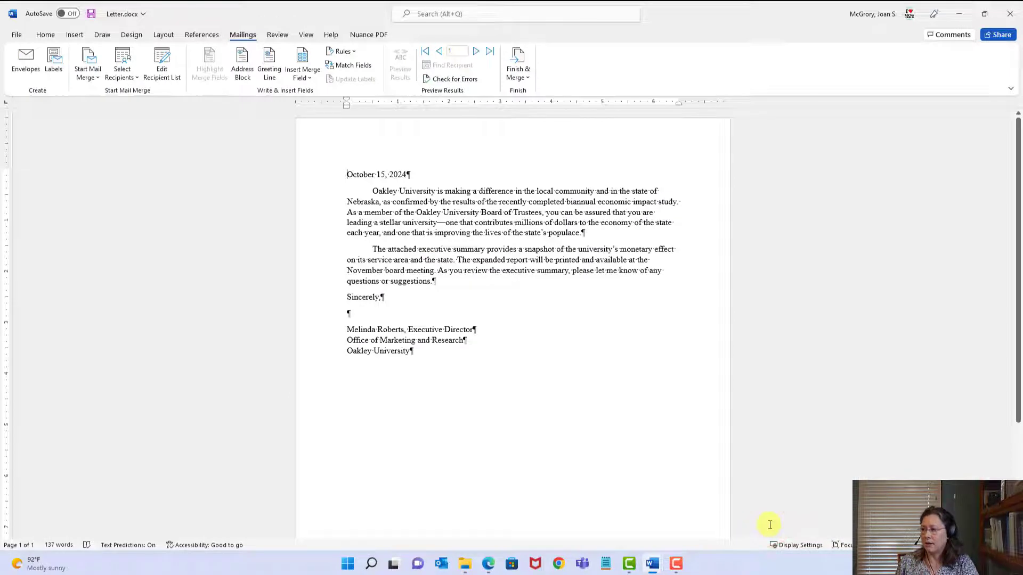
left_click(398, 174)
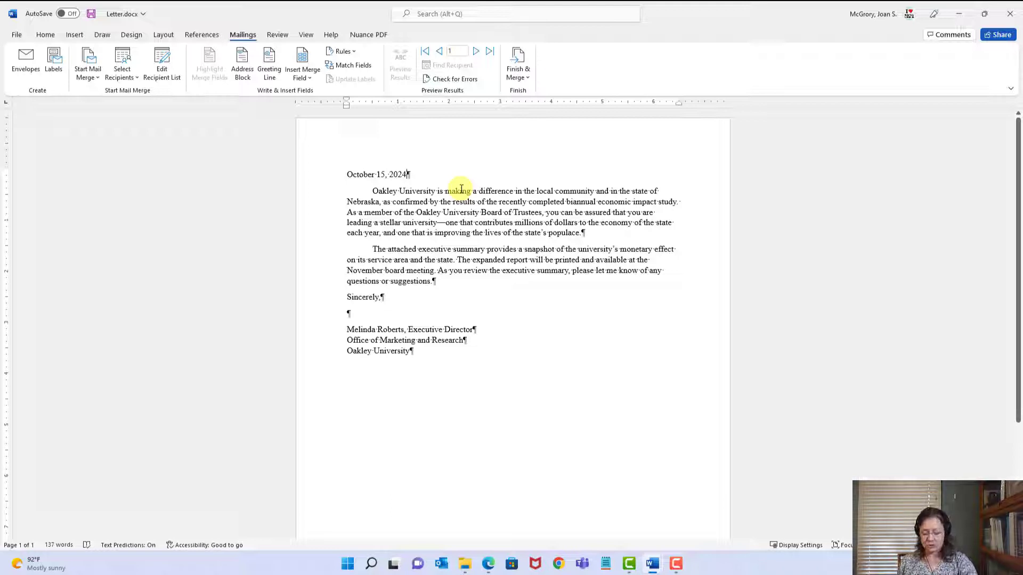
key("Return")
key("Return")
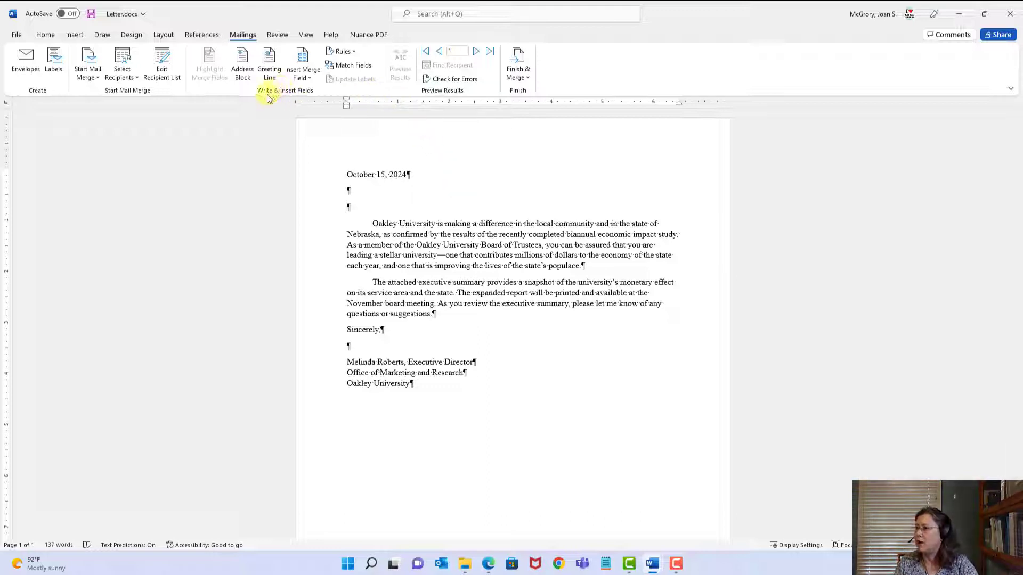
left_click(243, 71)
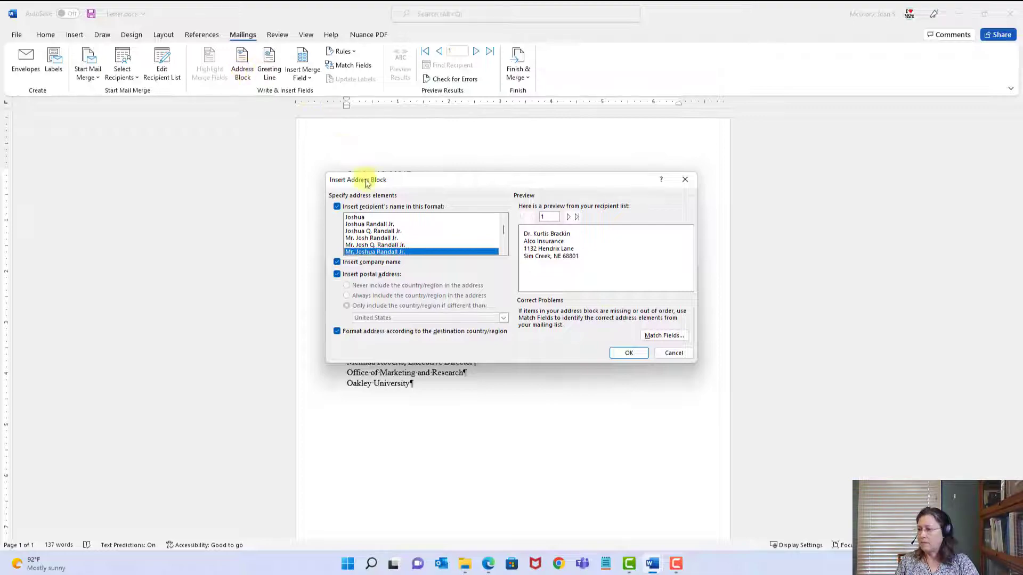
left_click(622, 353)
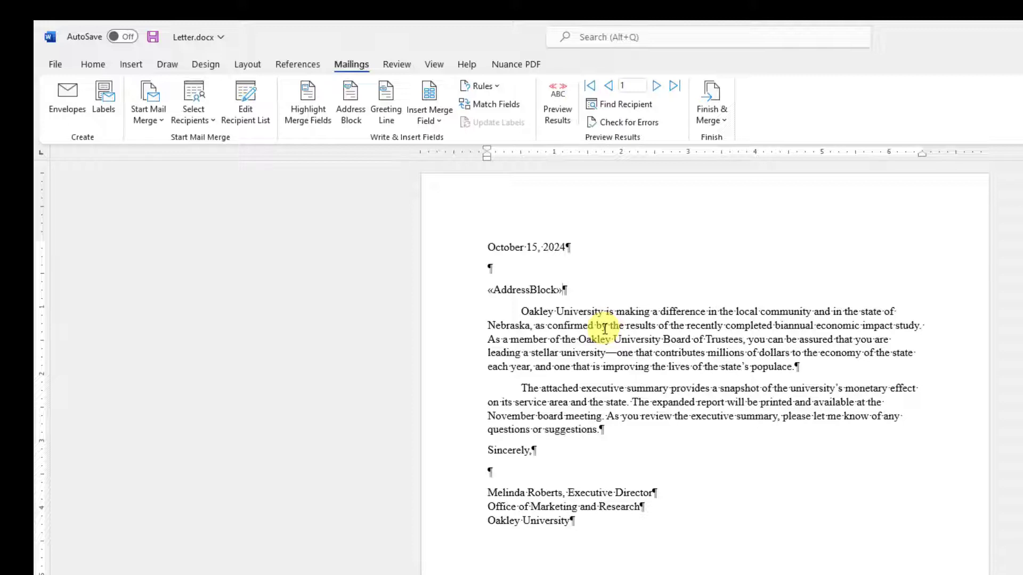
- Insert a Greeting Line with default settings in a new paragraph below the address block, and save Letter.docx
key("Return")
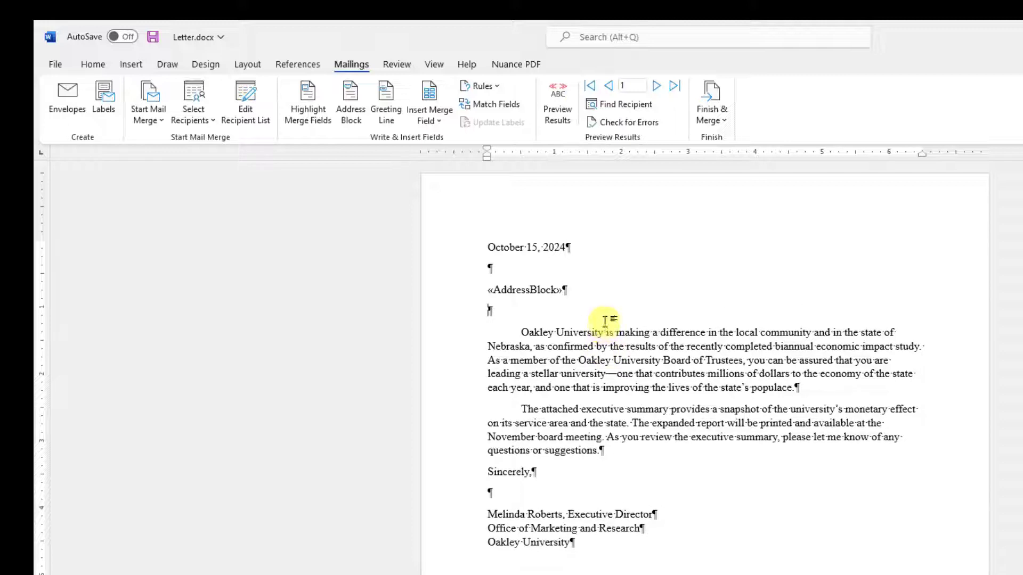
left_click(390, 109)
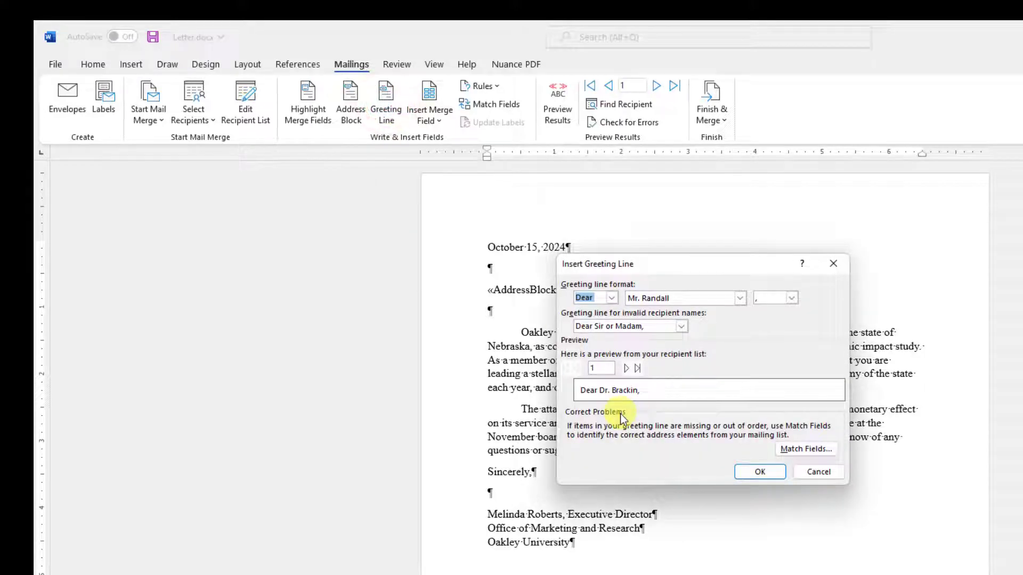
left_click(763, 477)
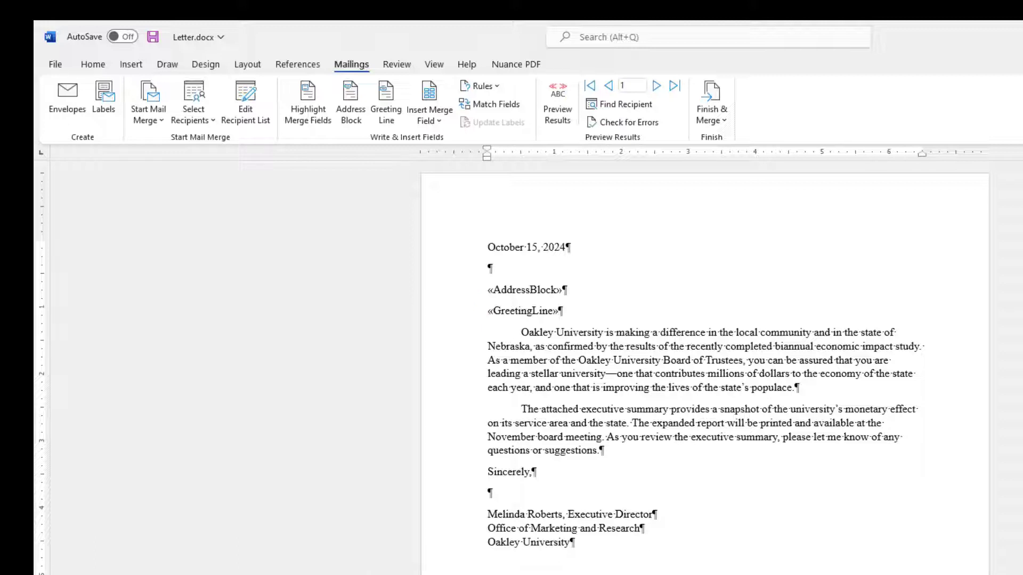
left_click(156, 42)
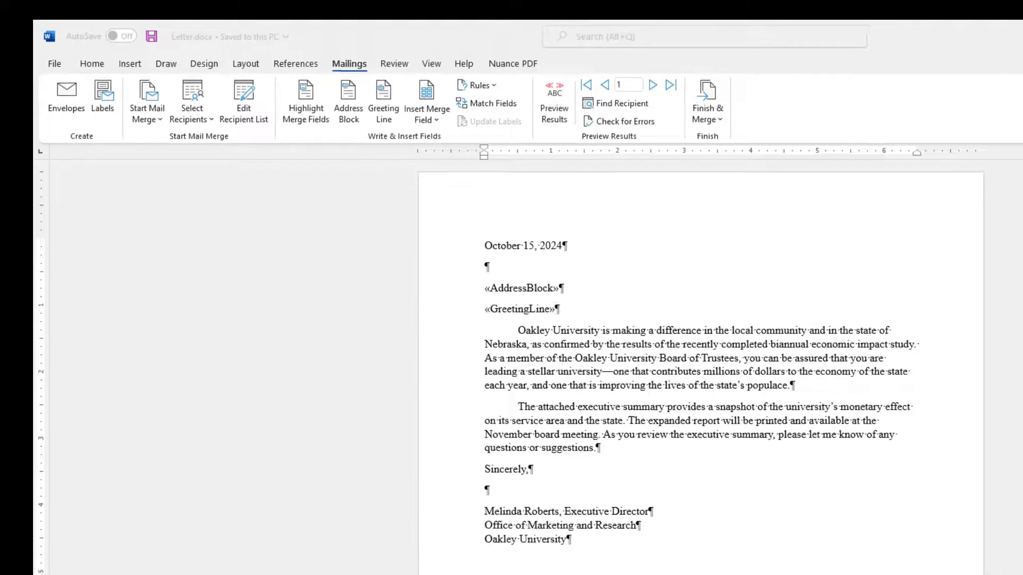
- Switch to the instructions document and read instructions 27 and 28 on previewing, merging, copying and submitting
mouse_move(636, 549)
left_click(522, 506)
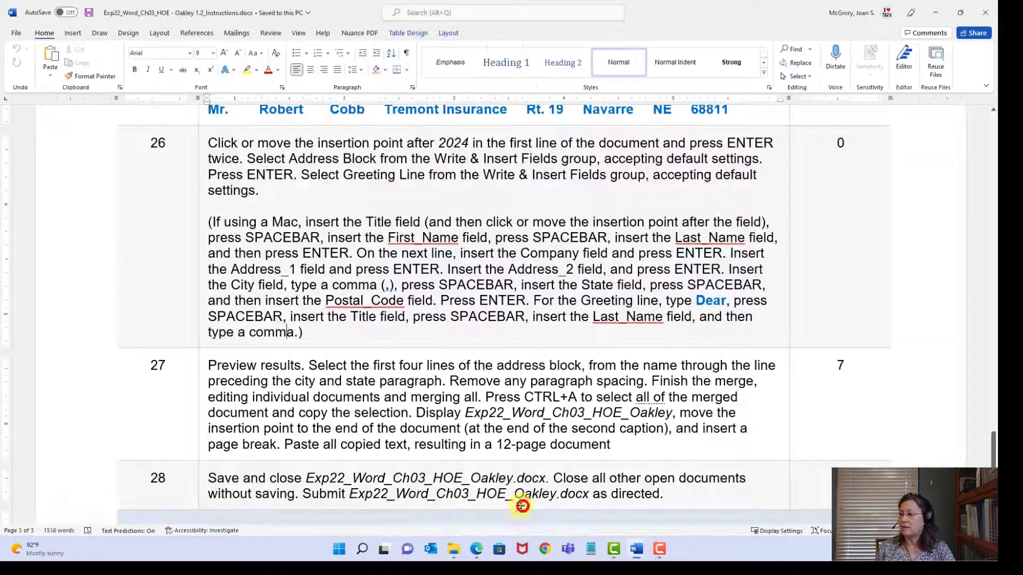
scroll(396, 315, "down", 3)
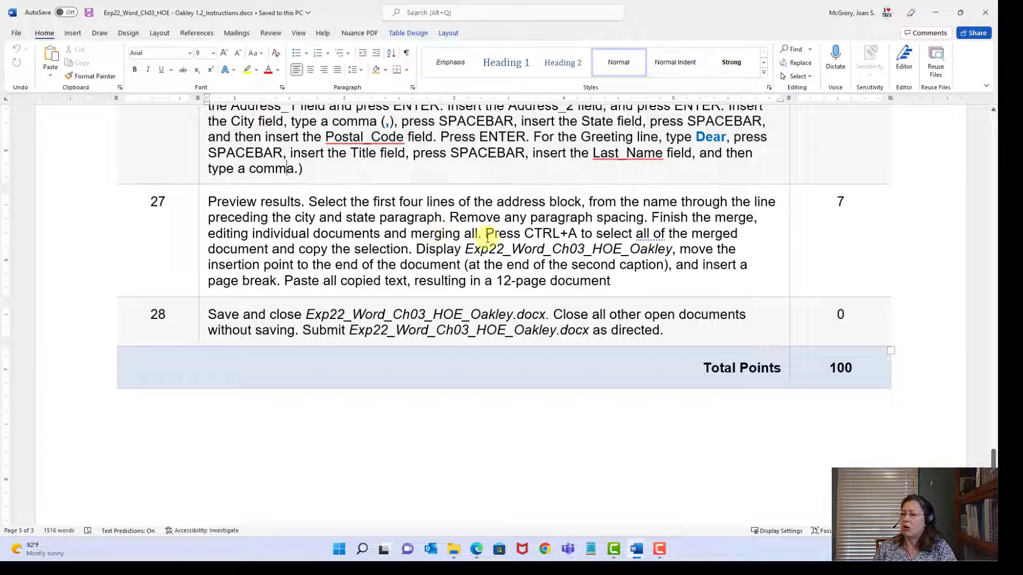
left_click_drag(525, 233, 576, 233)
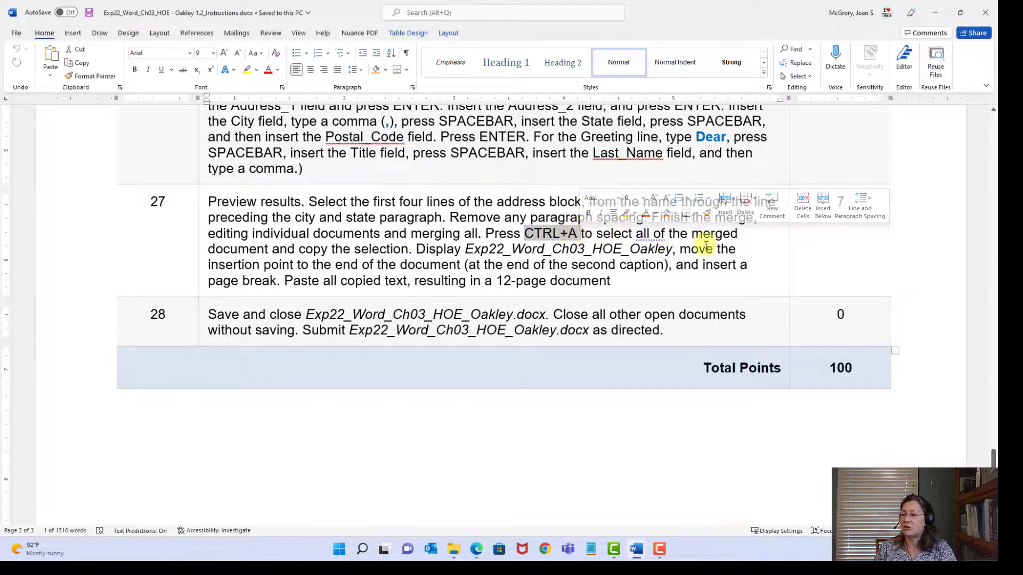
left_click(302, 246)
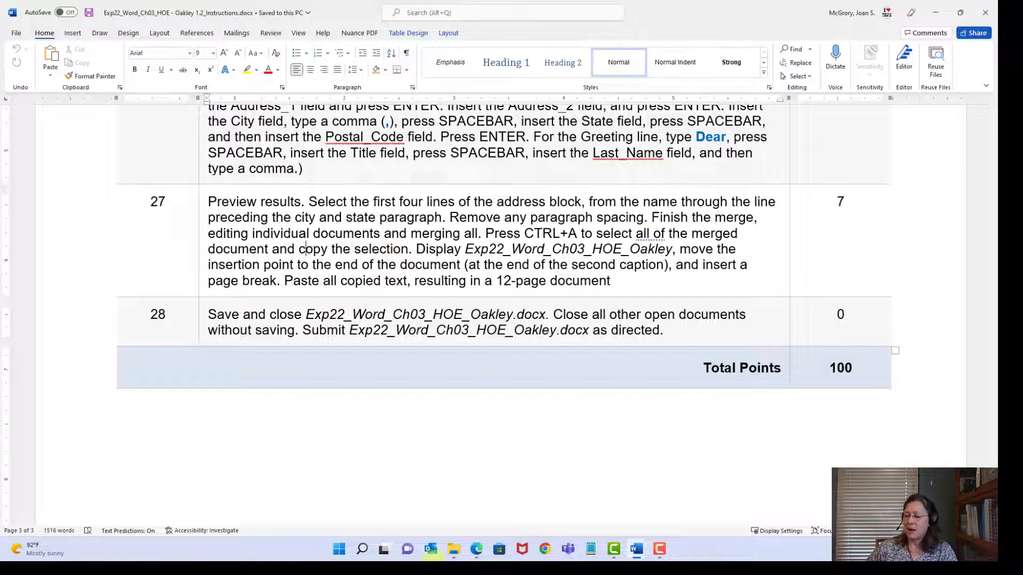
- Return to Letter.docx, preview the merge results, toggle back to the merge fields once, and advance the preview to record 6
mouse_move(633, 553)
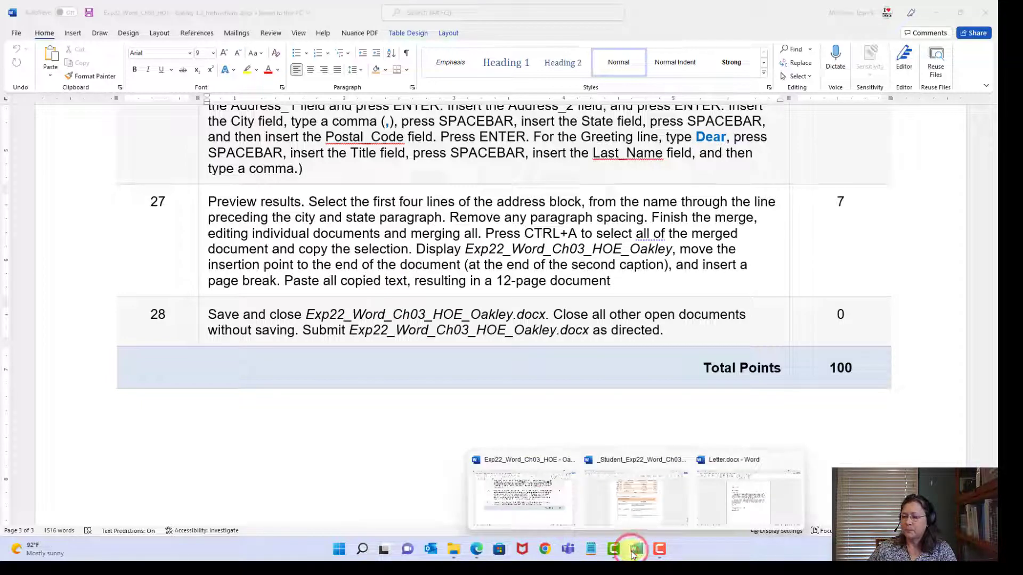
left_click(730, 517)
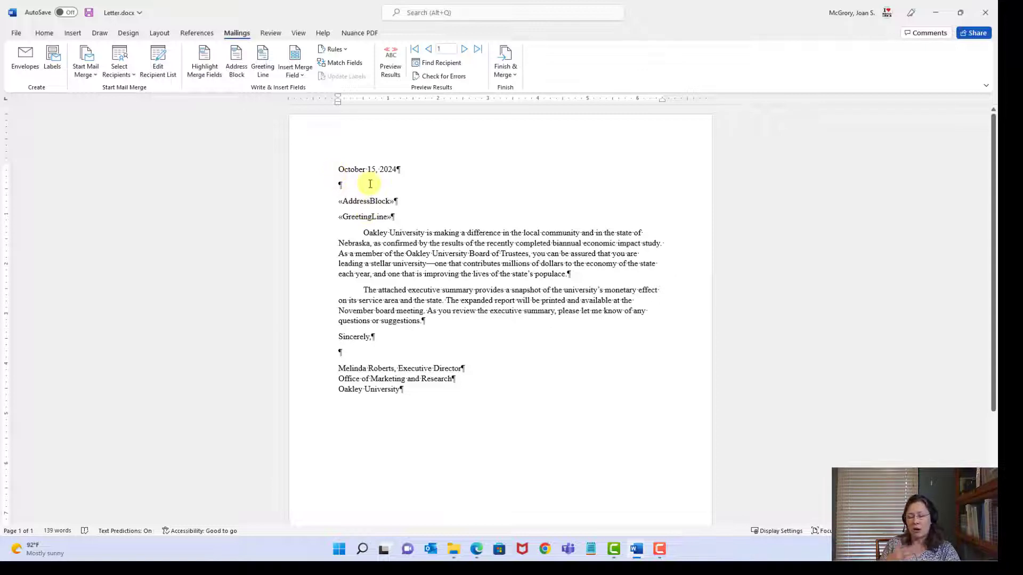
left_click(392, 67)
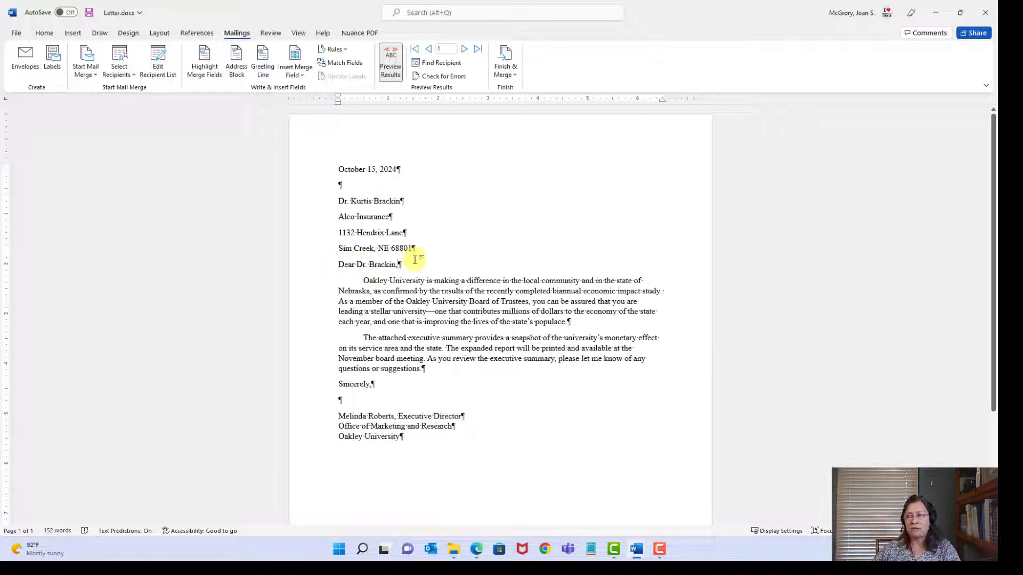
left_click(465, 50)
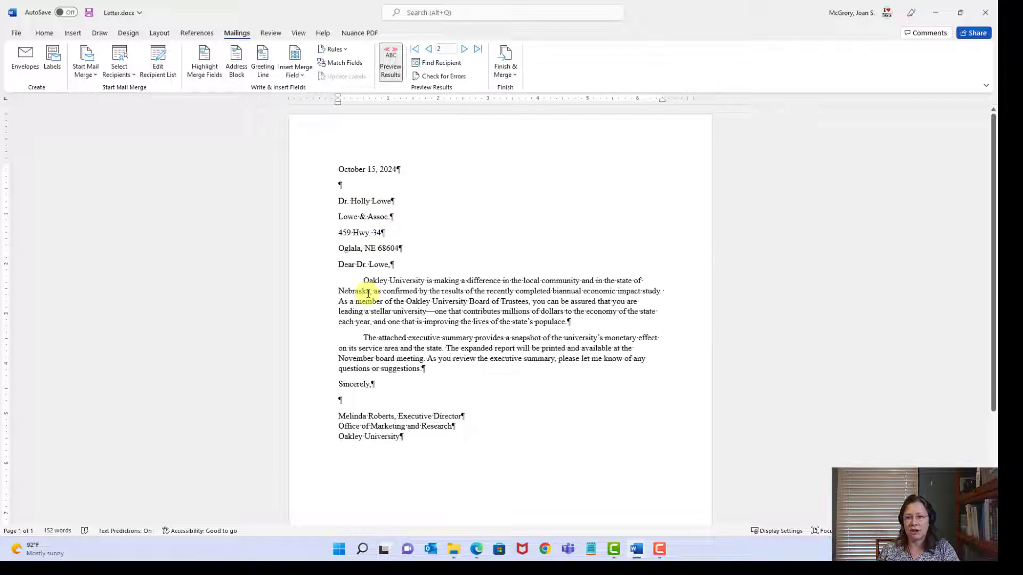
left_click(465, 51)
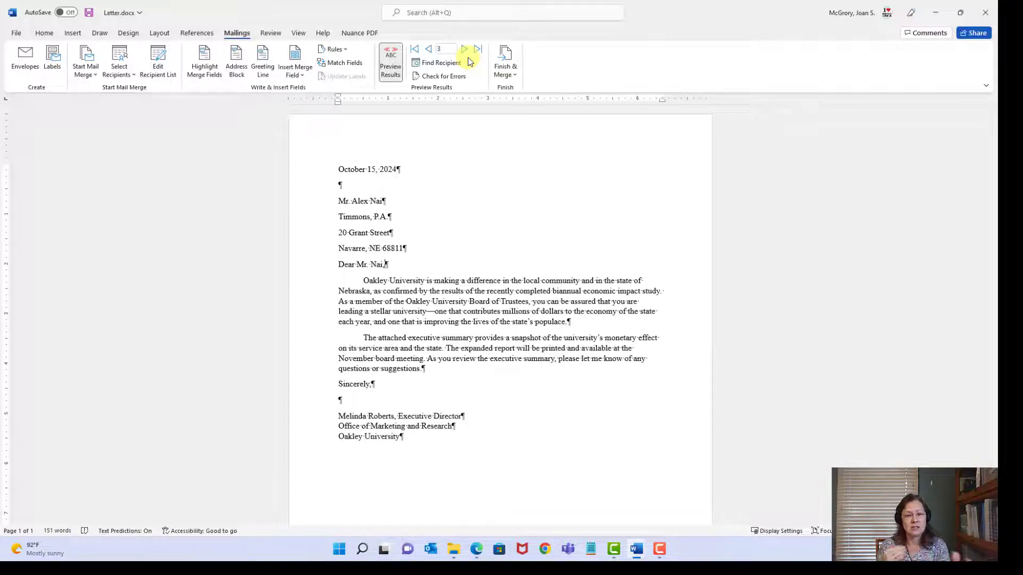
left_click(389, 70)
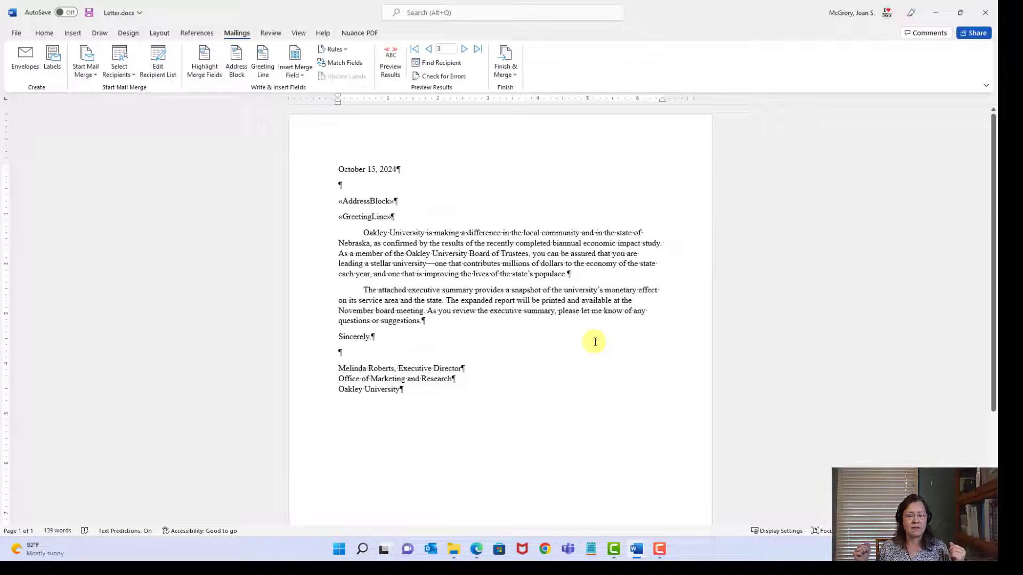
left_click(391, 70)
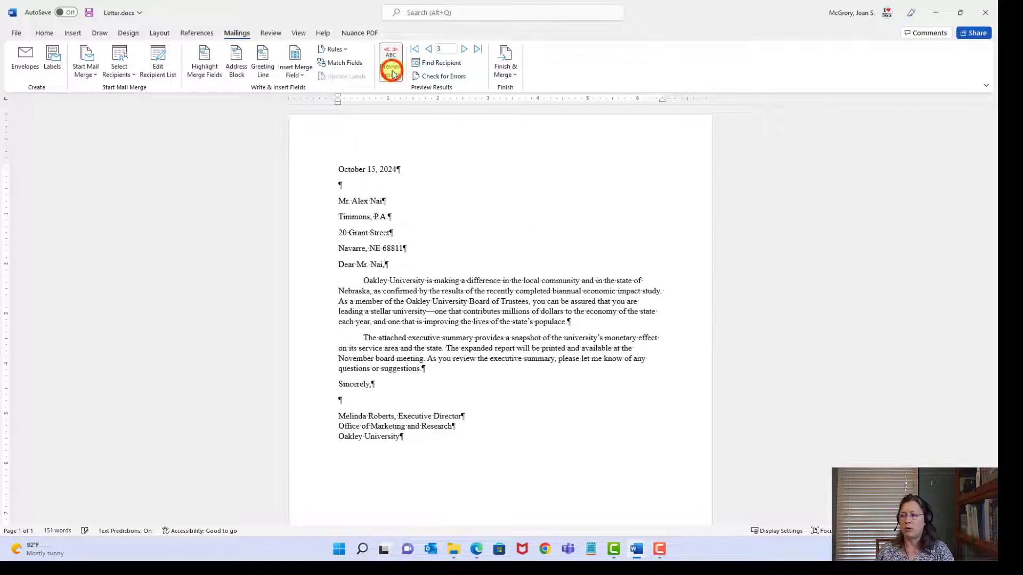
left_click(463, 49)
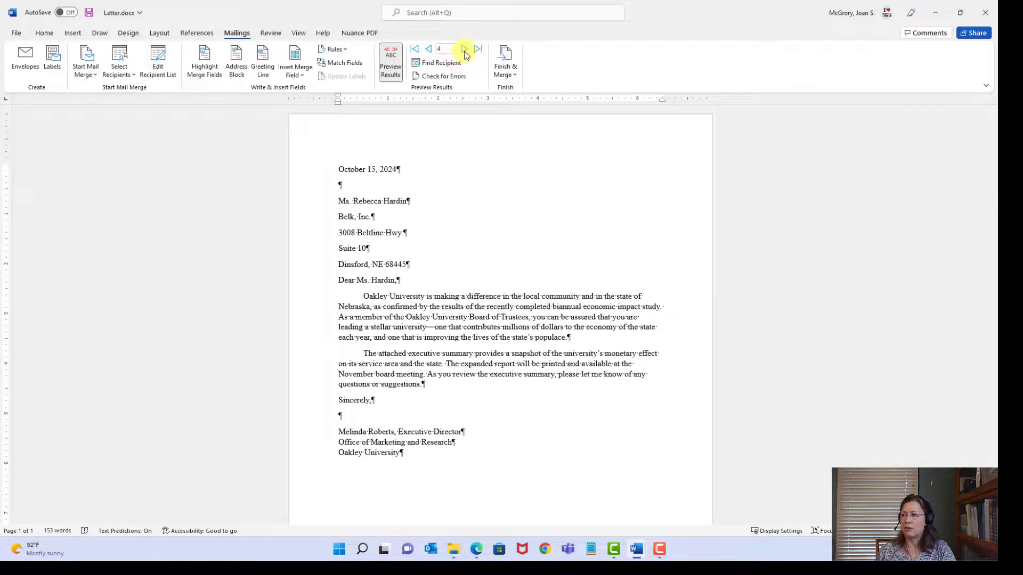
left_click(464, 50)
left_click(463, 51)
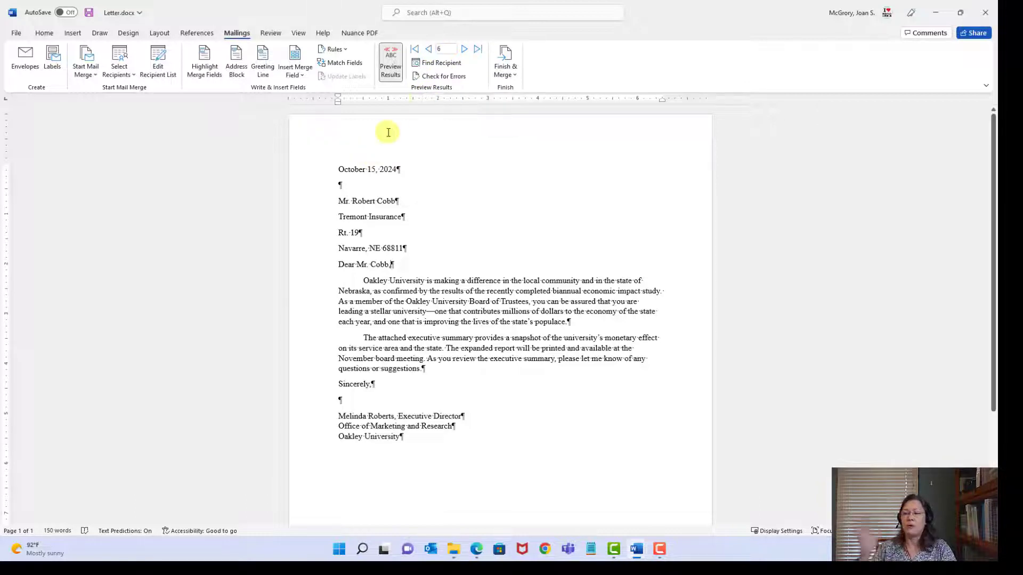
- Set the paragraph spacing after the address block lines preceding the city and state line to 0 pt, and save Letter.docx
left_click(339, 199)
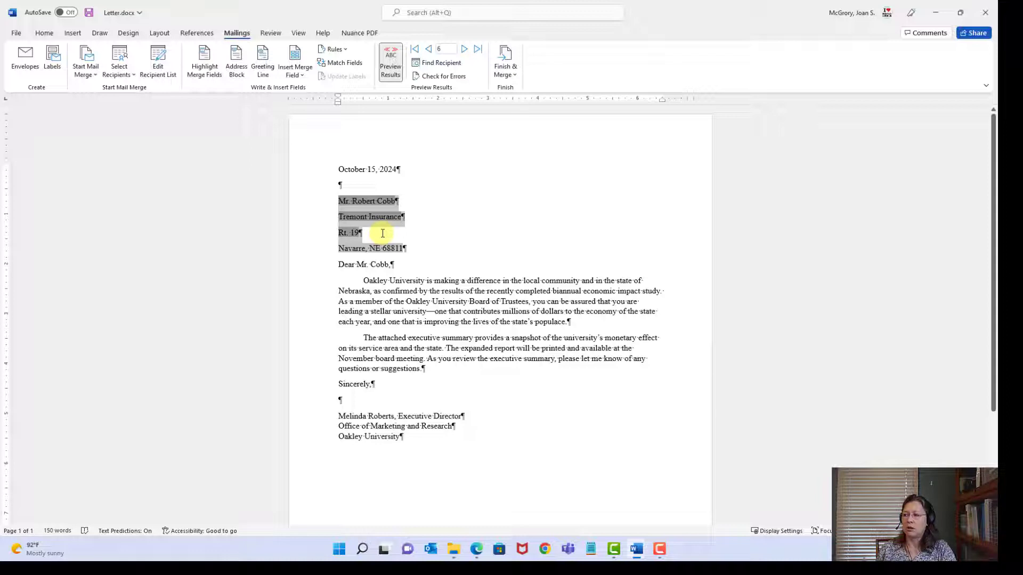
double_click(382, 233)
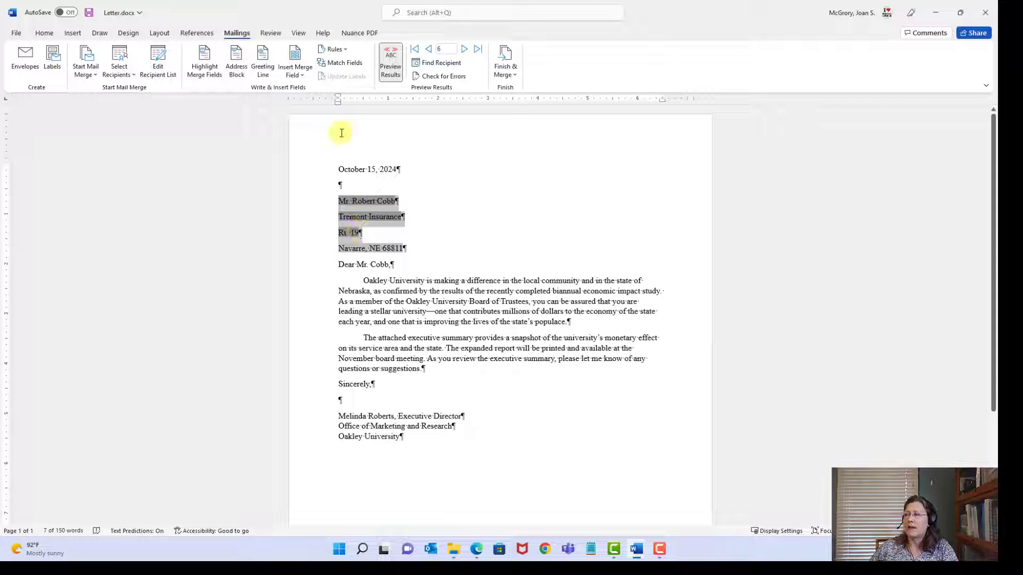
left_click(44, 35)
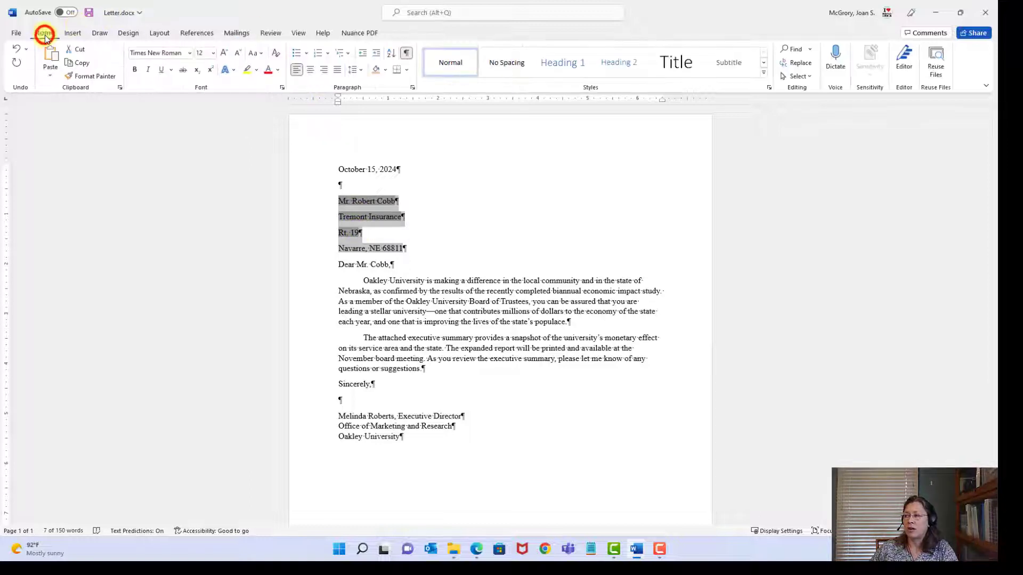
left_click(413, 89)
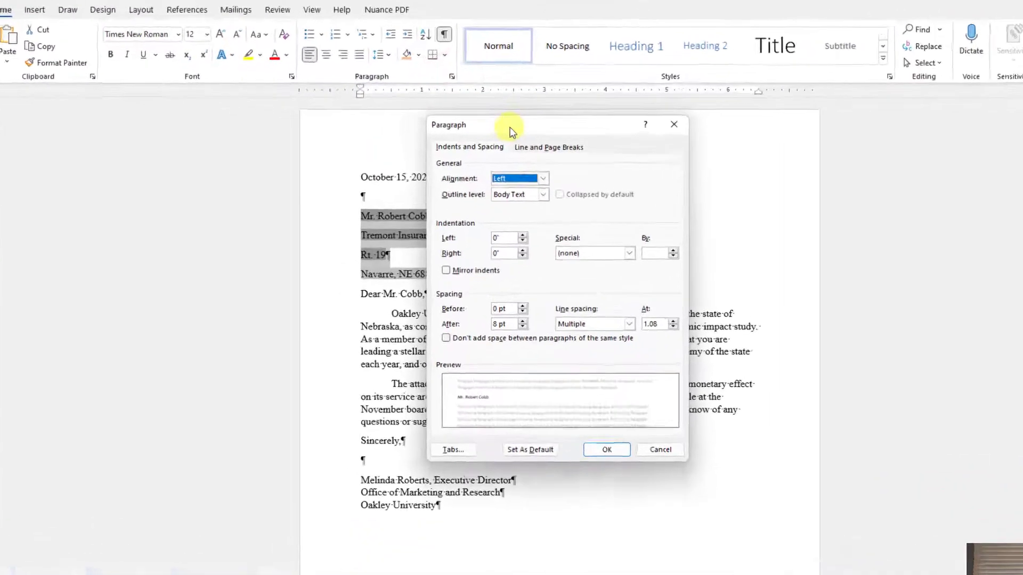
left_click_drag(460, 130, 537, 121)
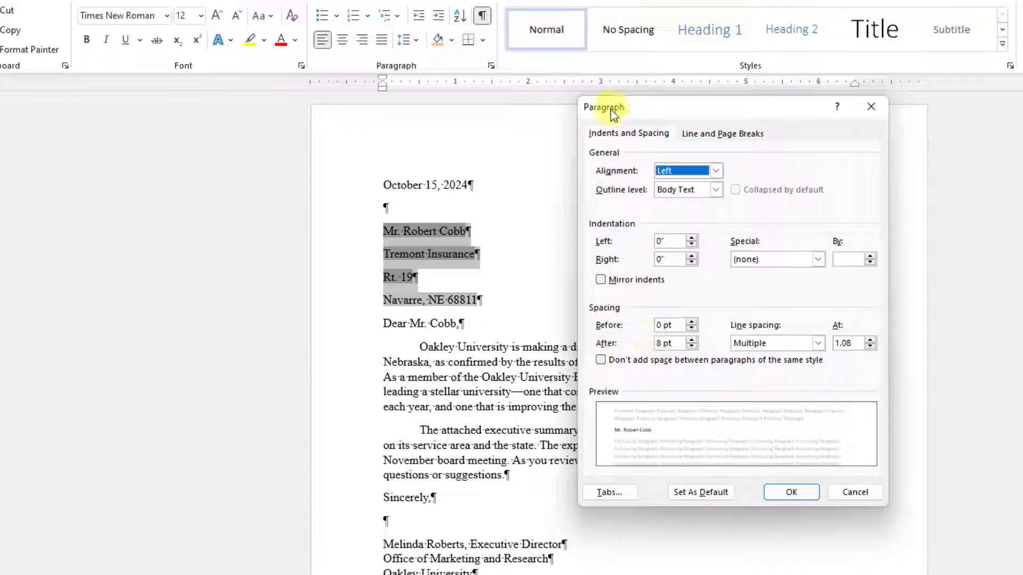
left_click(692, 347)
left_click(692, 347)
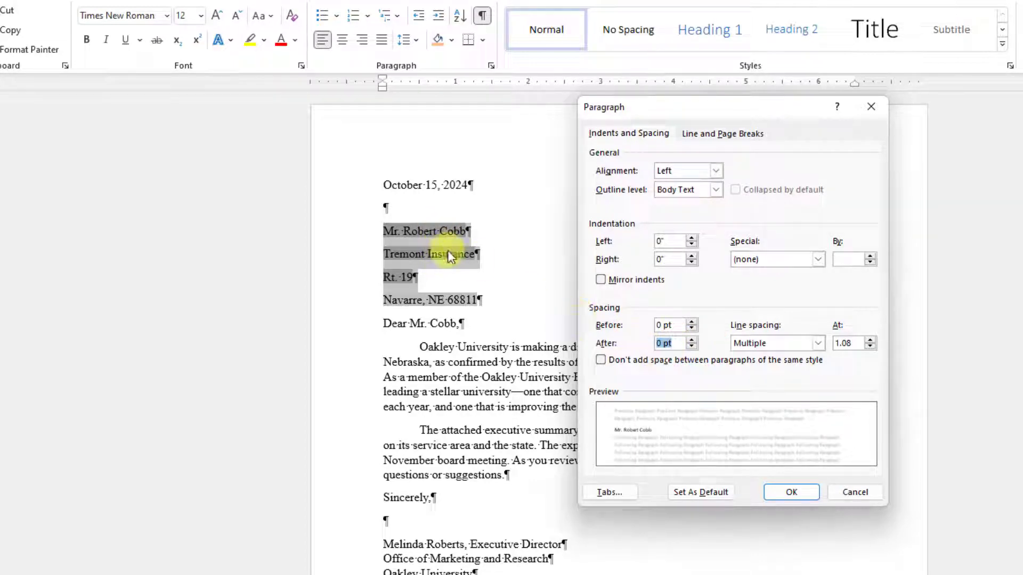
left_click(798, 489)
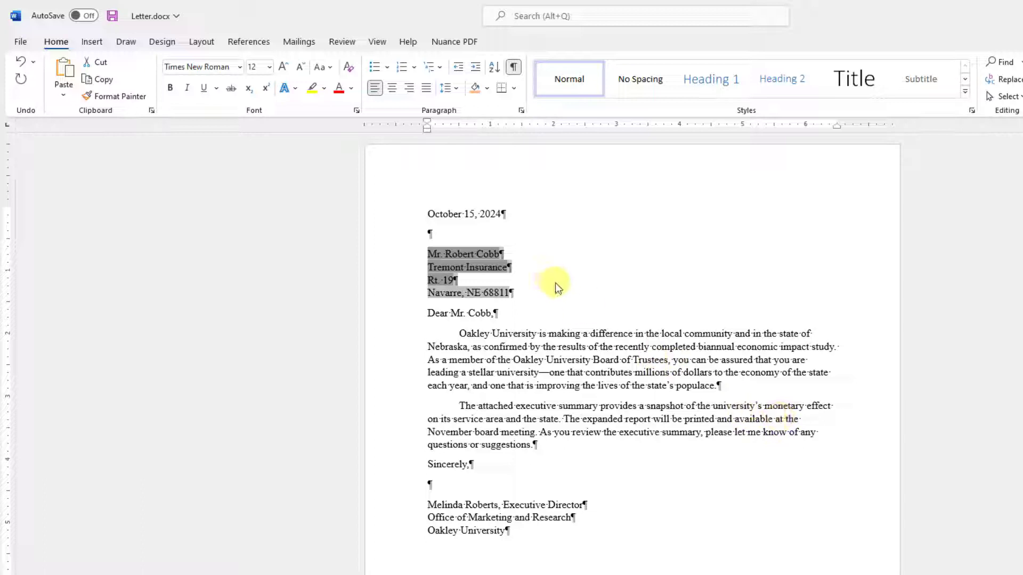
left_click(562, 335)
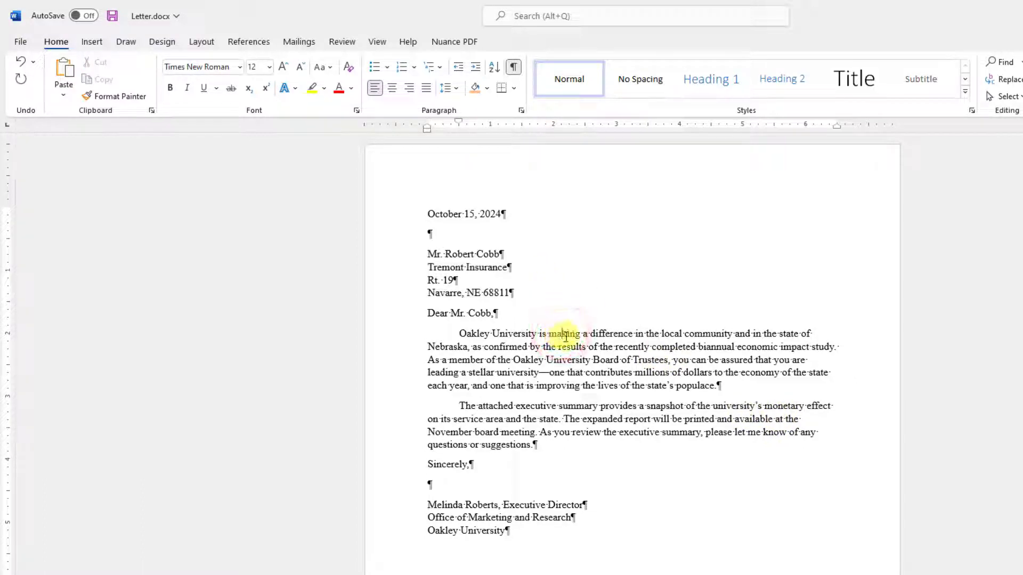
left_click(112, 16)
- Step back through the previewed letters to record 4 to check the address block spacing for other recipients
left_click(301, 42)
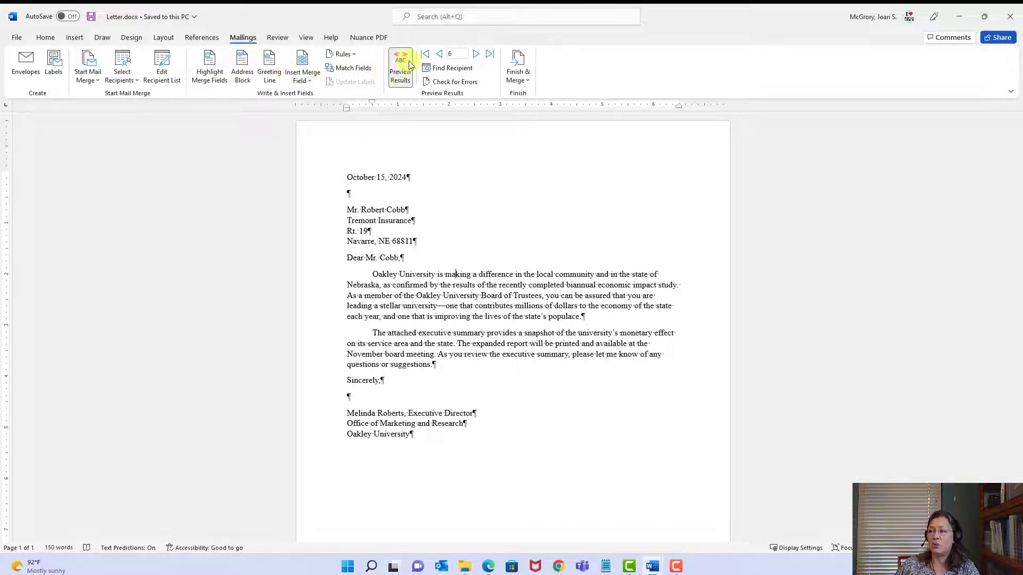
left_click(438, 54)
left_click(475, 53)
left_click(439, 53)
left_click(439, 53)
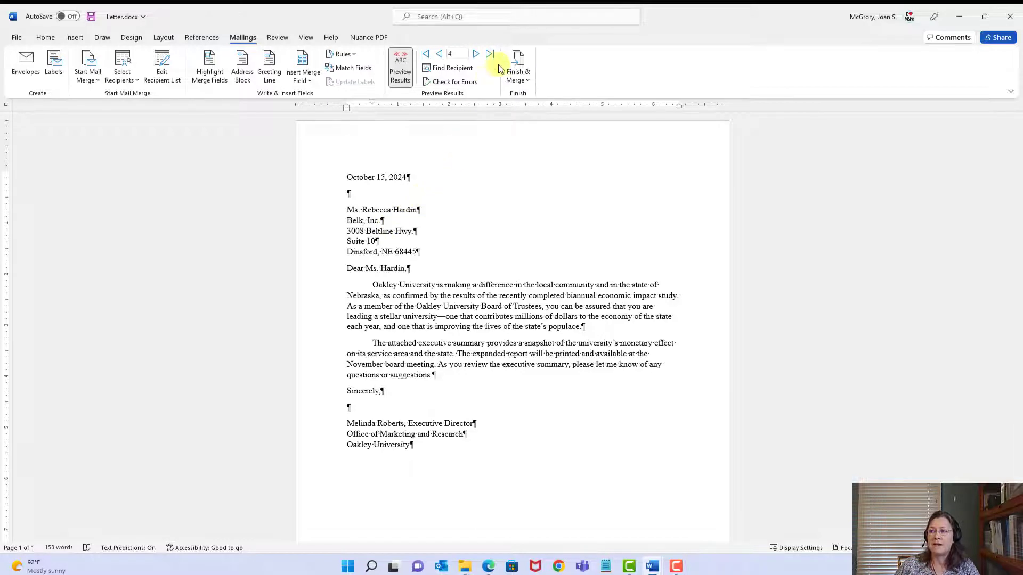
- Finish the merge by editing individual documents, merging all records into a new document
left_click(522, 82)
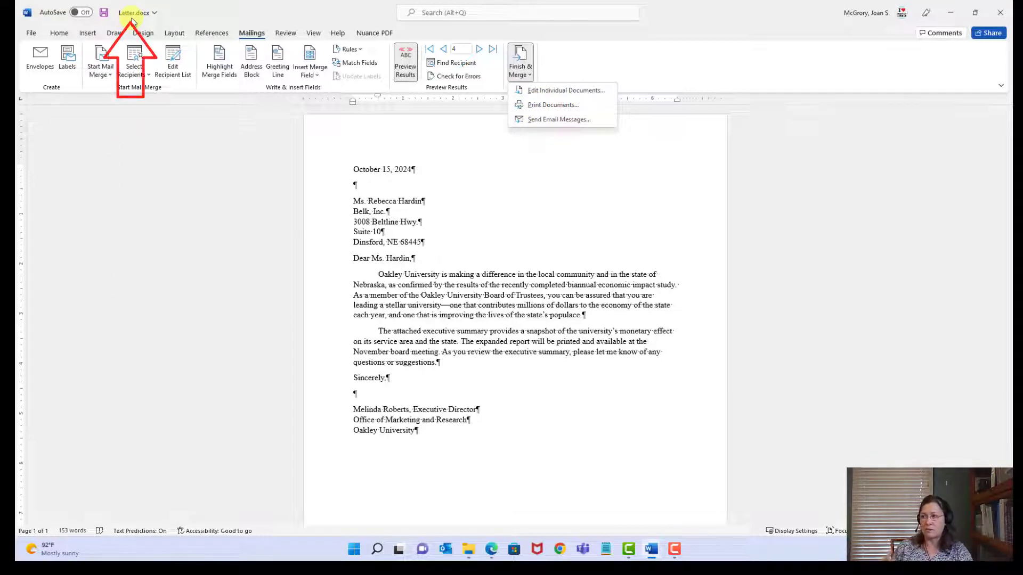
left_click(540, 92)
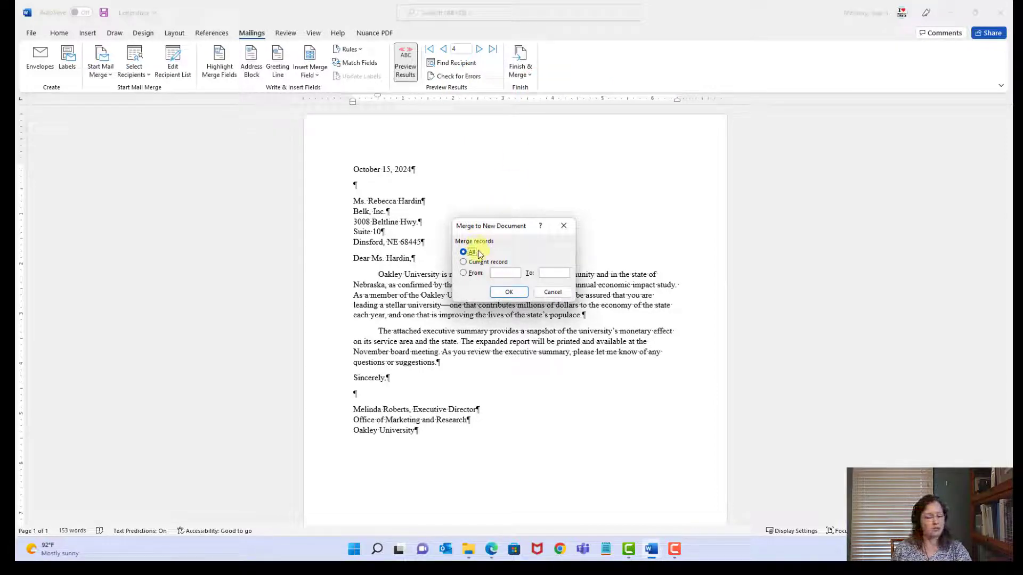
left_click(498, 293)
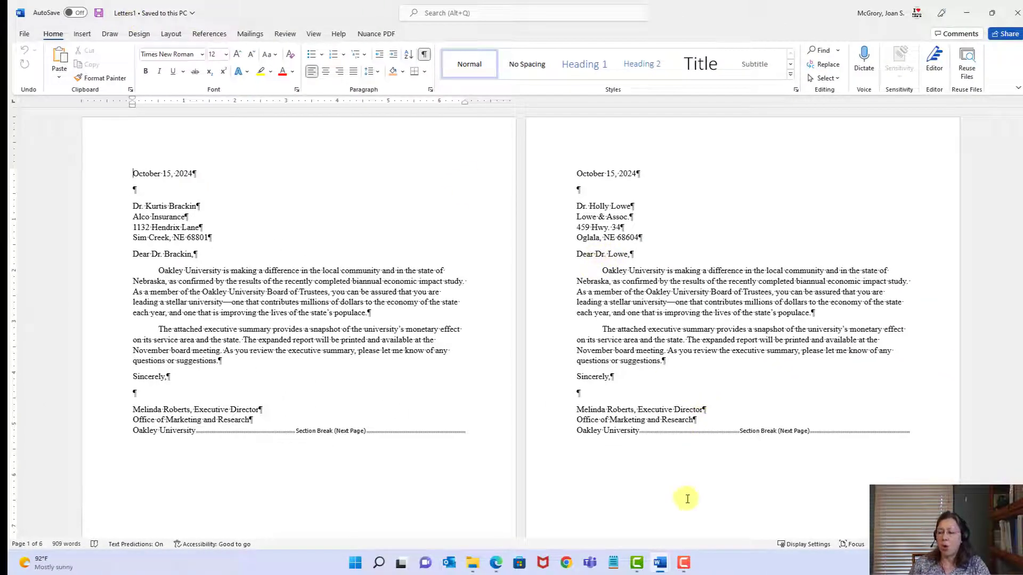
- Compare the open Word documents and examine the page count of the merged letters document
mouse_move(661, 565)
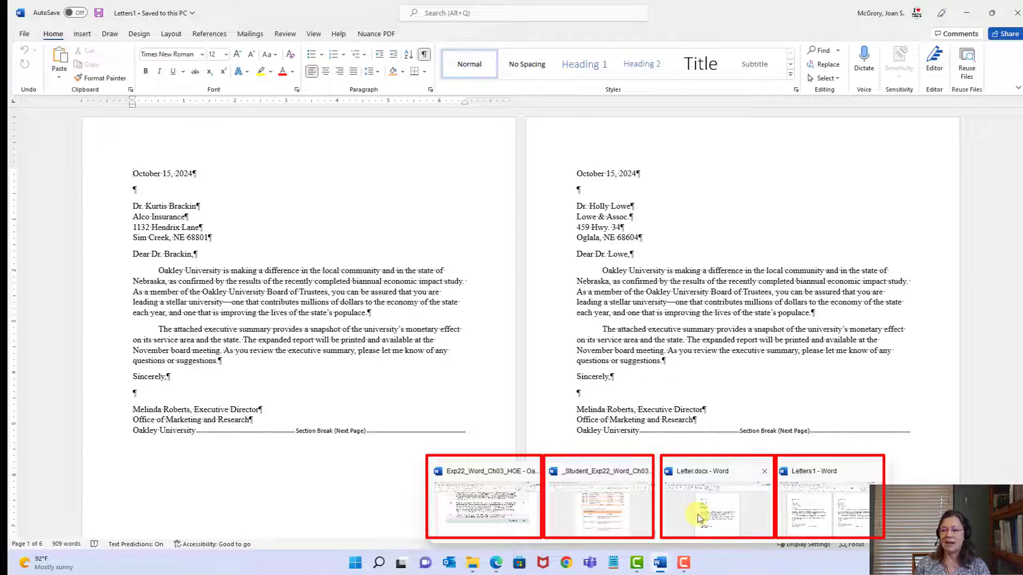
mouse_move(699, 518)
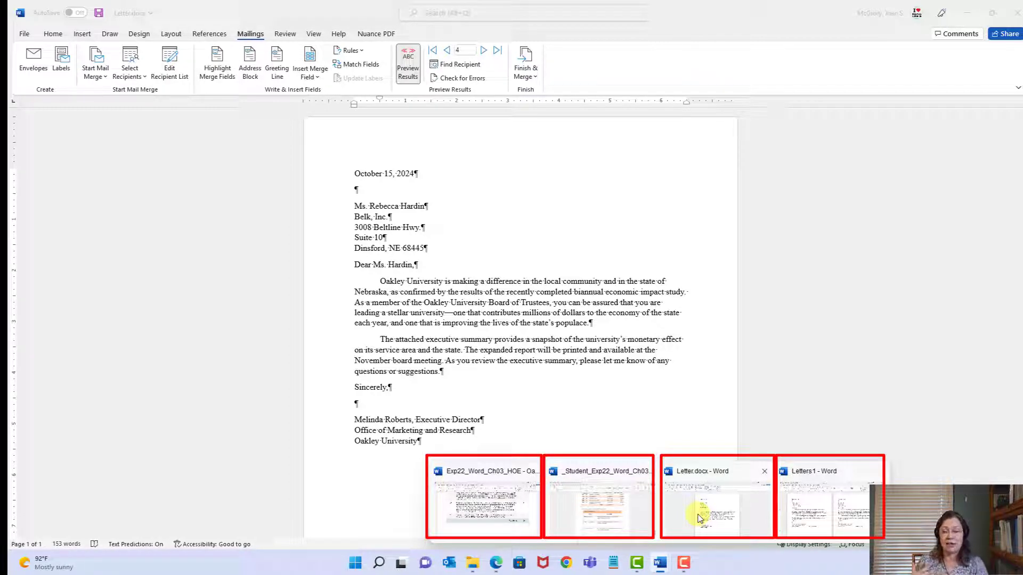
mouse_move(823, 510)
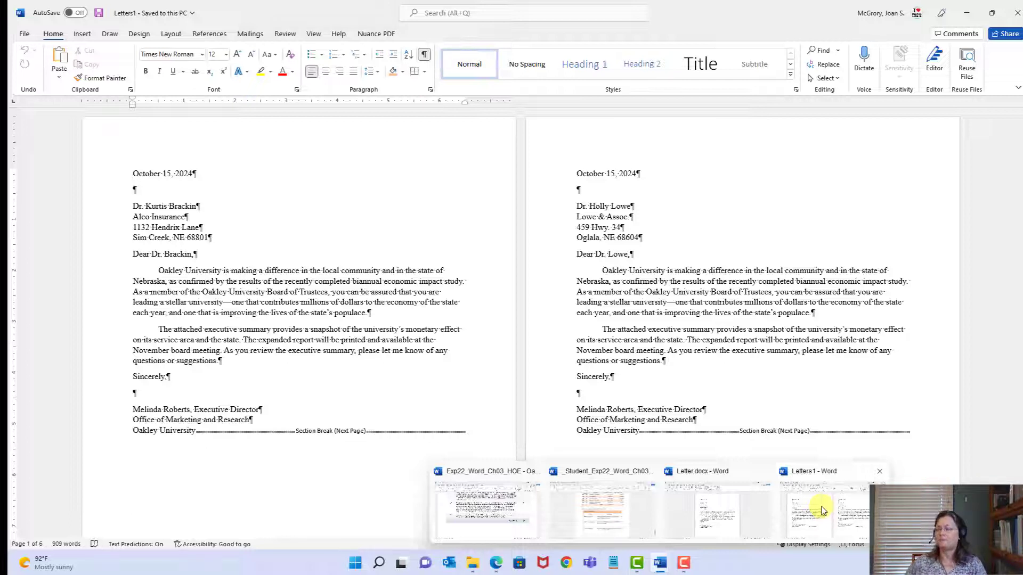
left_click(452, 292)
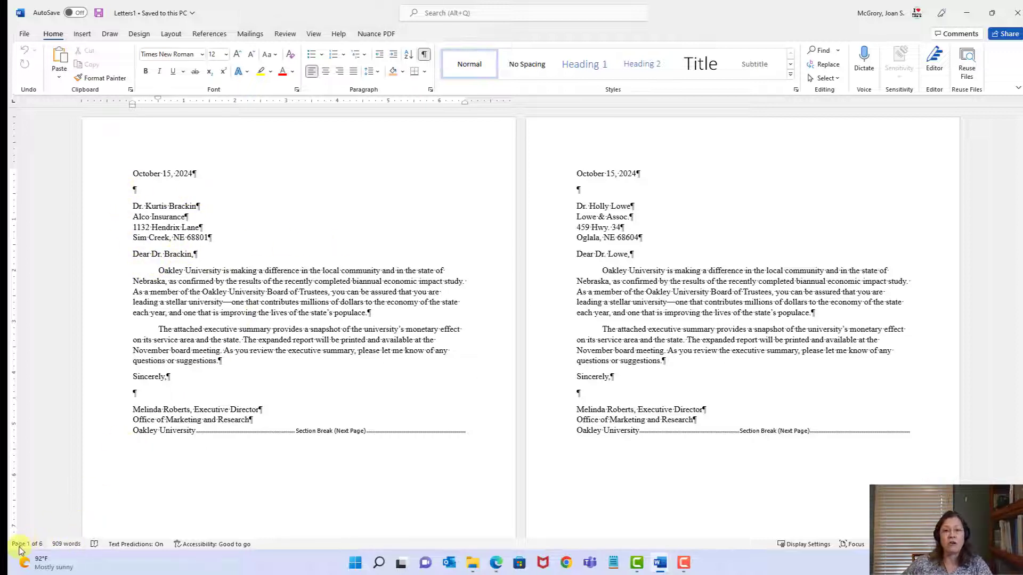
mouse_move(24, 560)
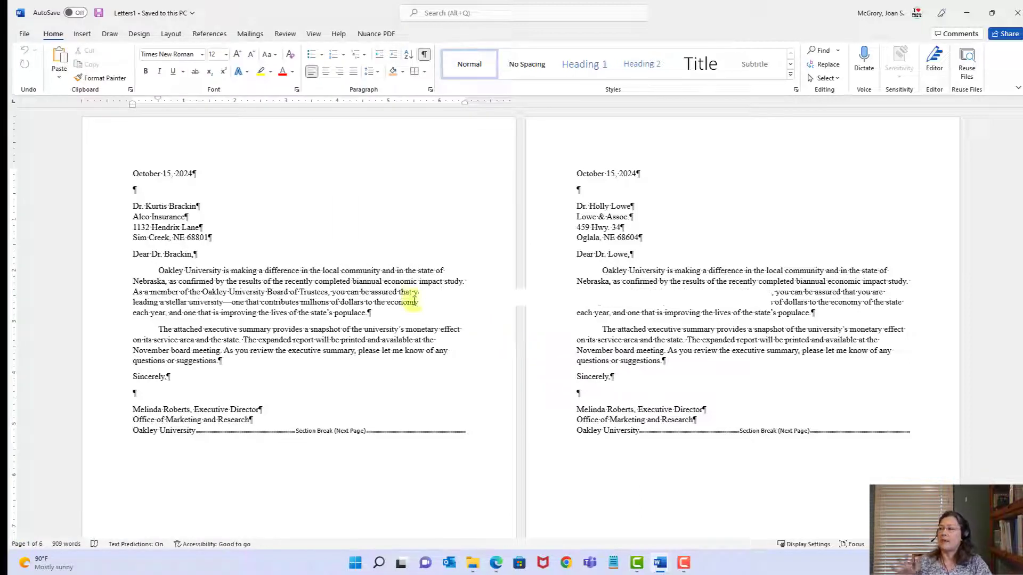
- Save the merged letters document as Letters1.docx in the Word-3 folder and copy its entire contents
left_click(99, 17)
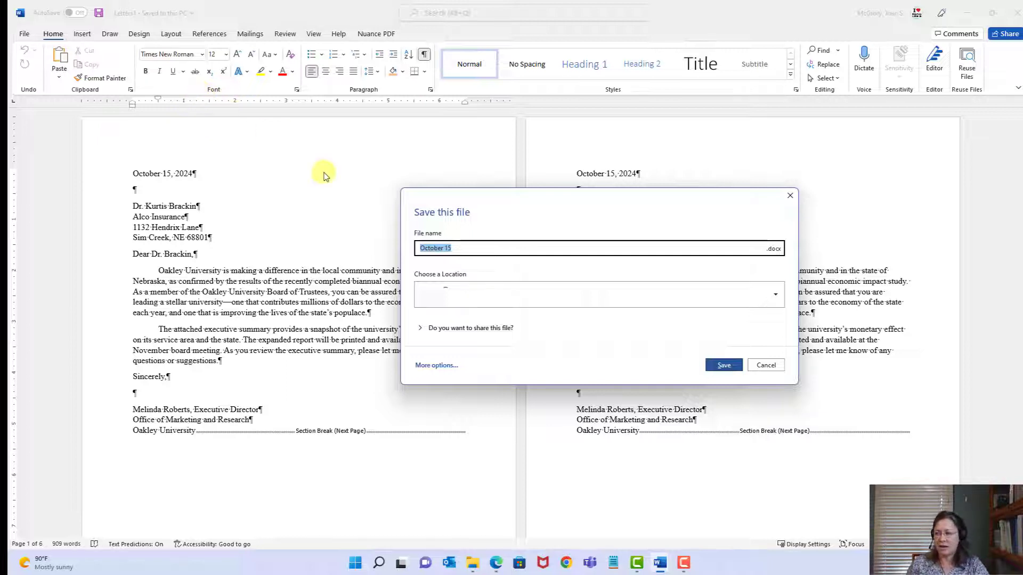
left_click(769, 298)
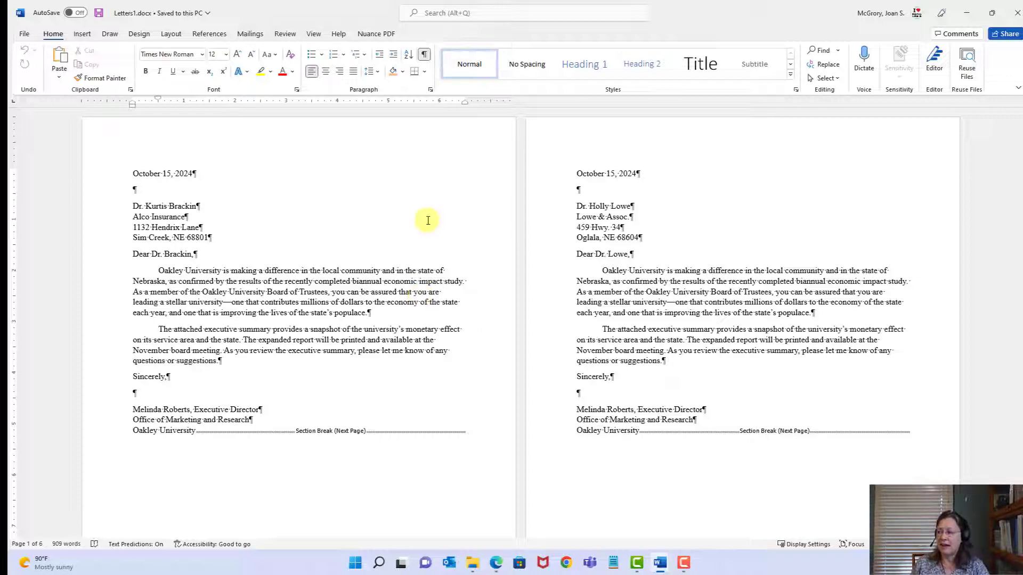
scroll(415, 288, "down", 6)
scroll(412, 296, "down", 10)
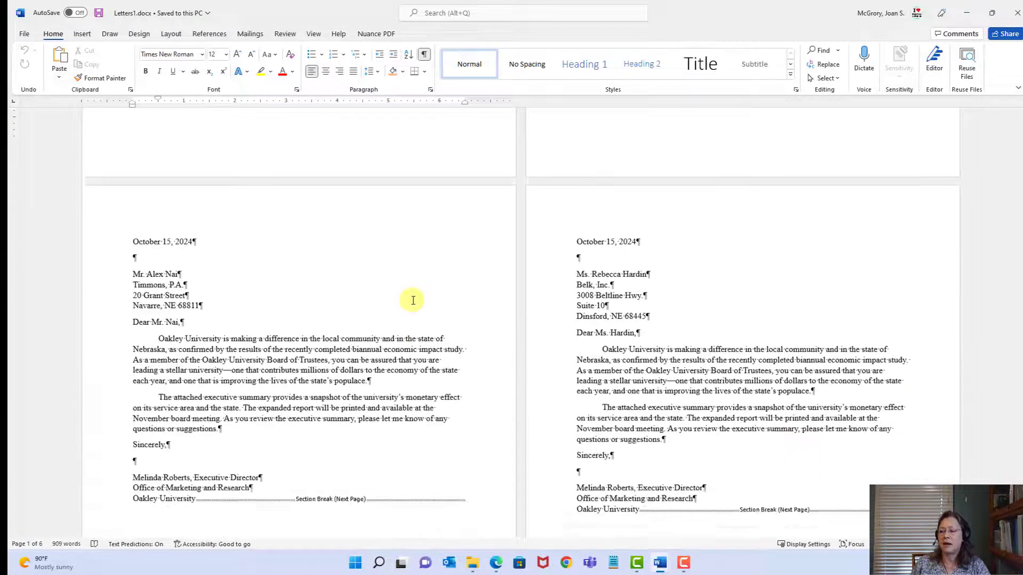
scroll(412, 298, "down", 5)
key("ctrl+a")
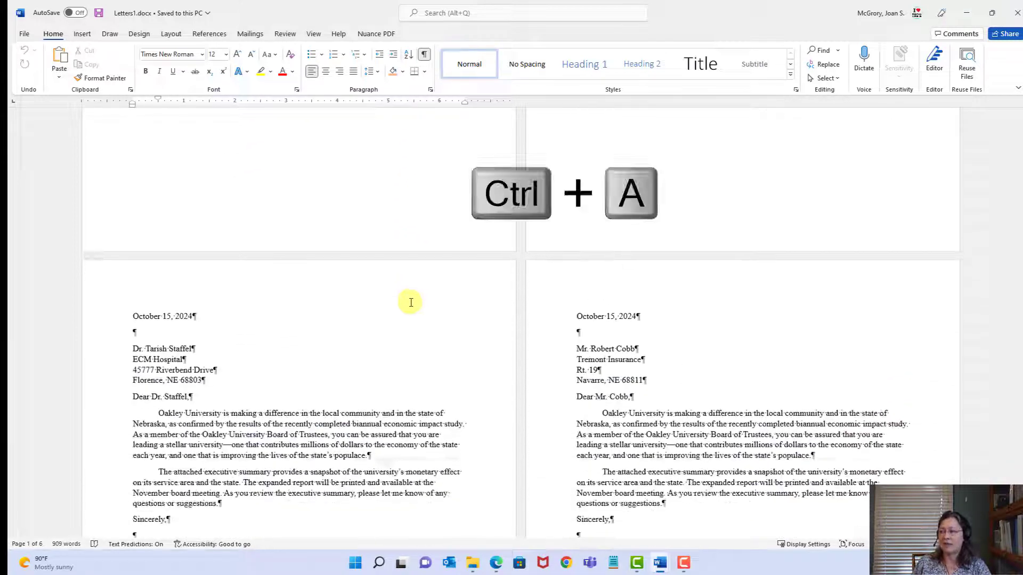
left_click(394, 297)
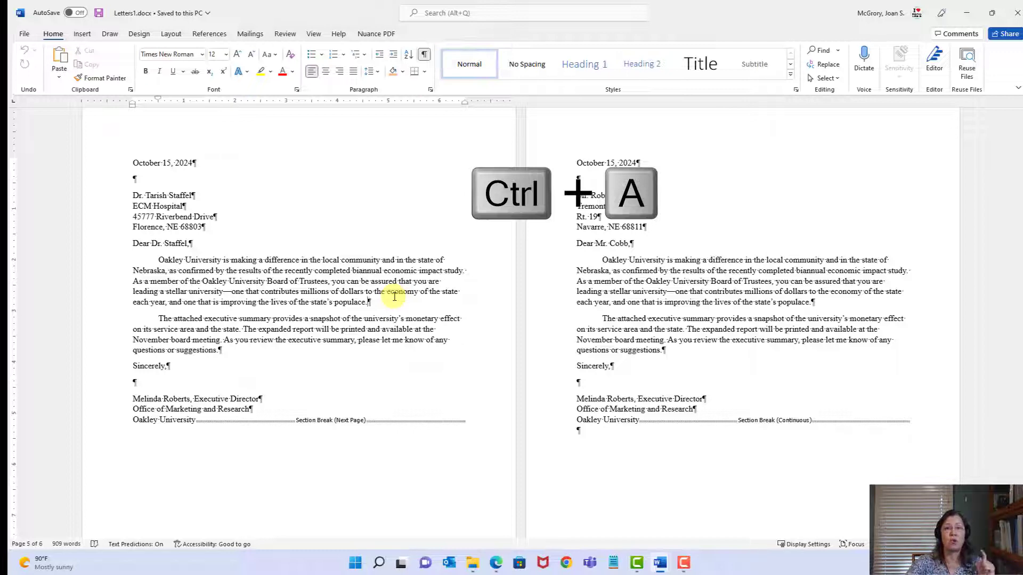
key("ctrl+a")
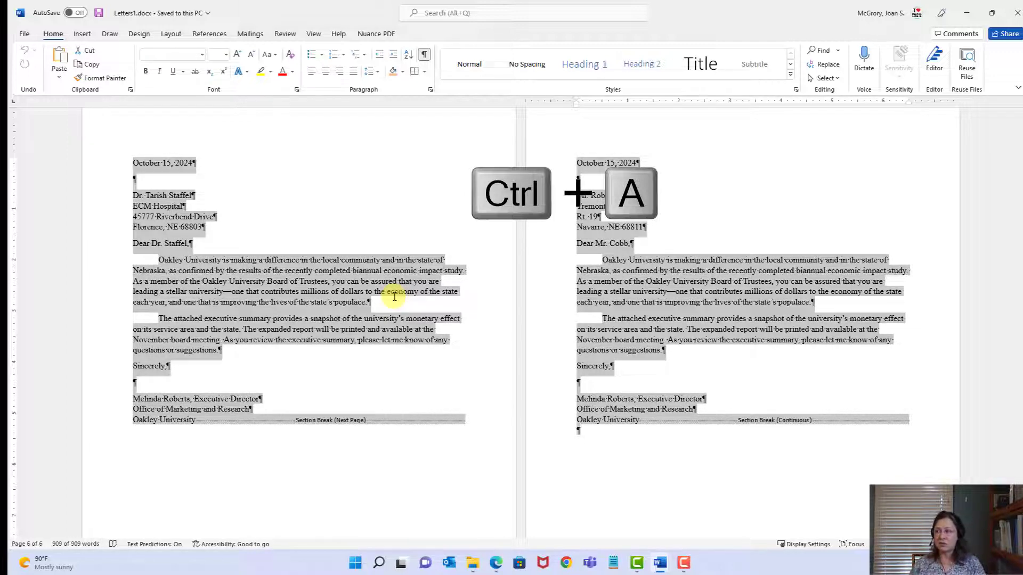
left_click(91, 64)
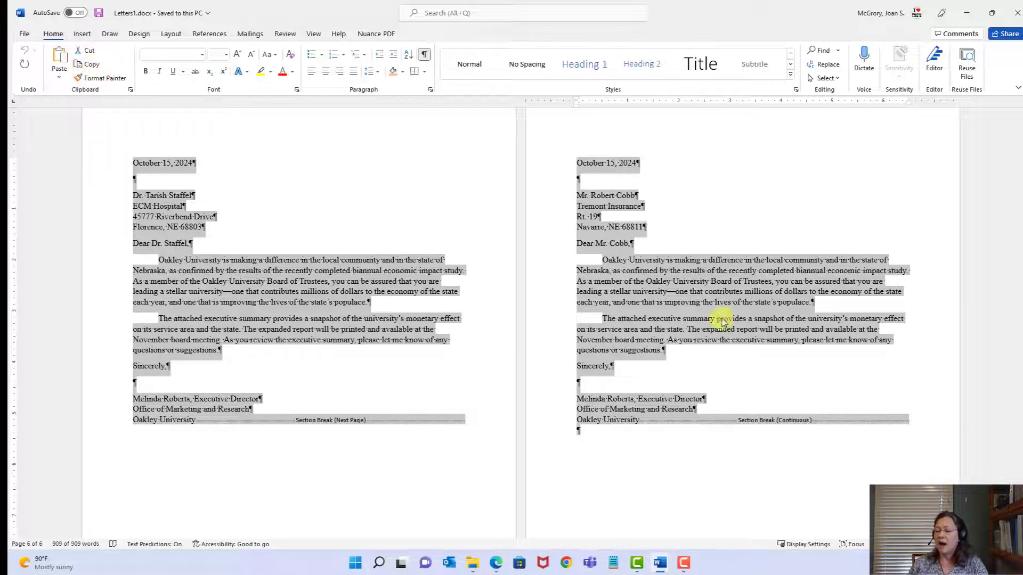
- Switch to the _Student_Exp22_Word_Ch03_HOE_Oakley document and insert a page break at its very end, below Table 2
mouse_move(660, 564)
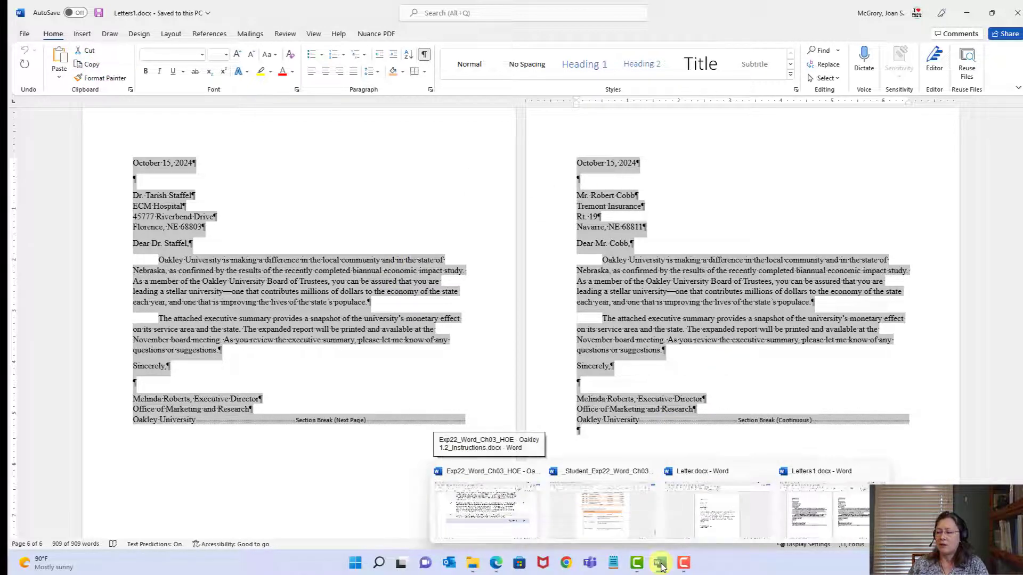
left_click(615, 511)
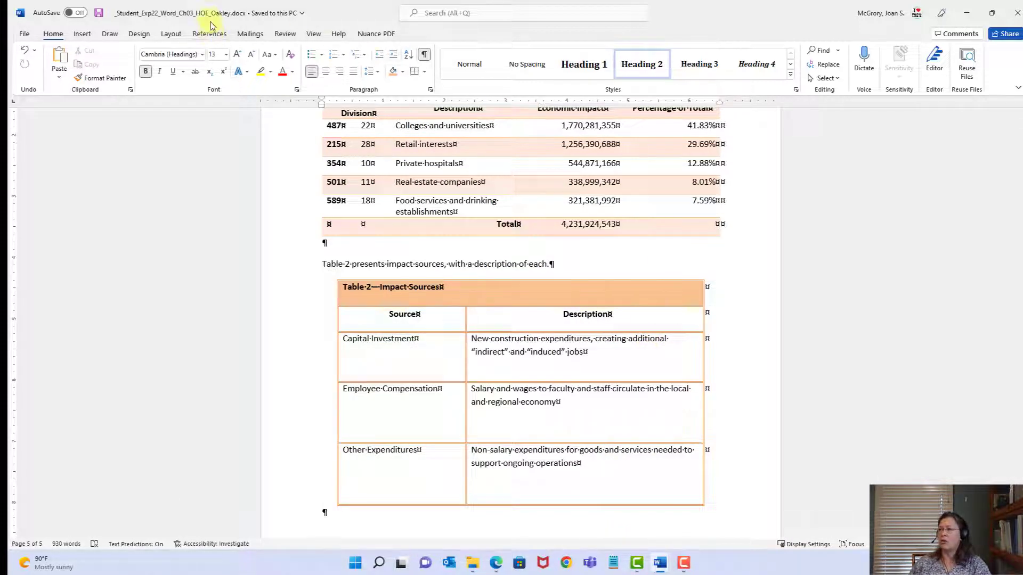
scroll(587, 356, "down", 3)
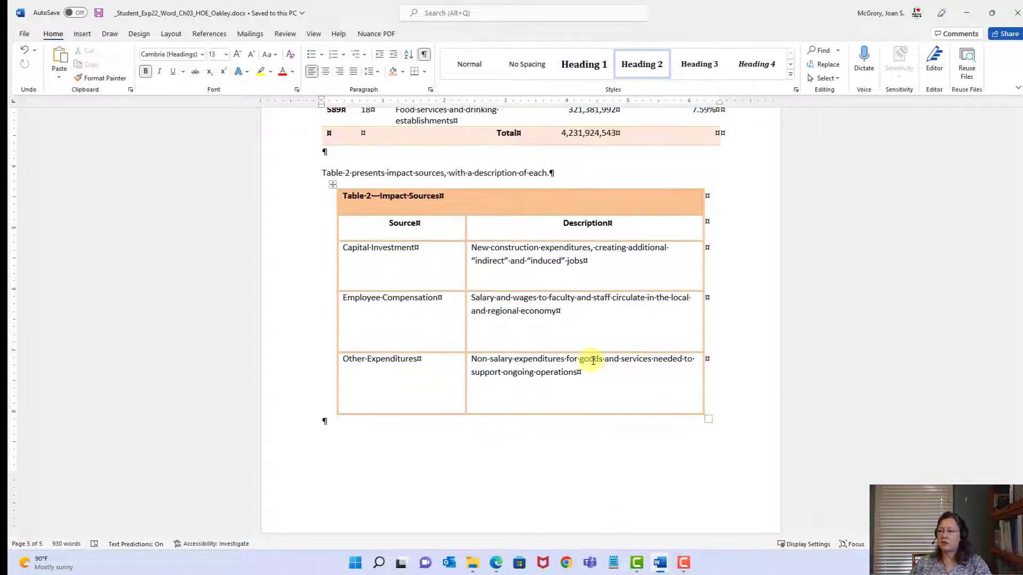
left_click(452, 416)
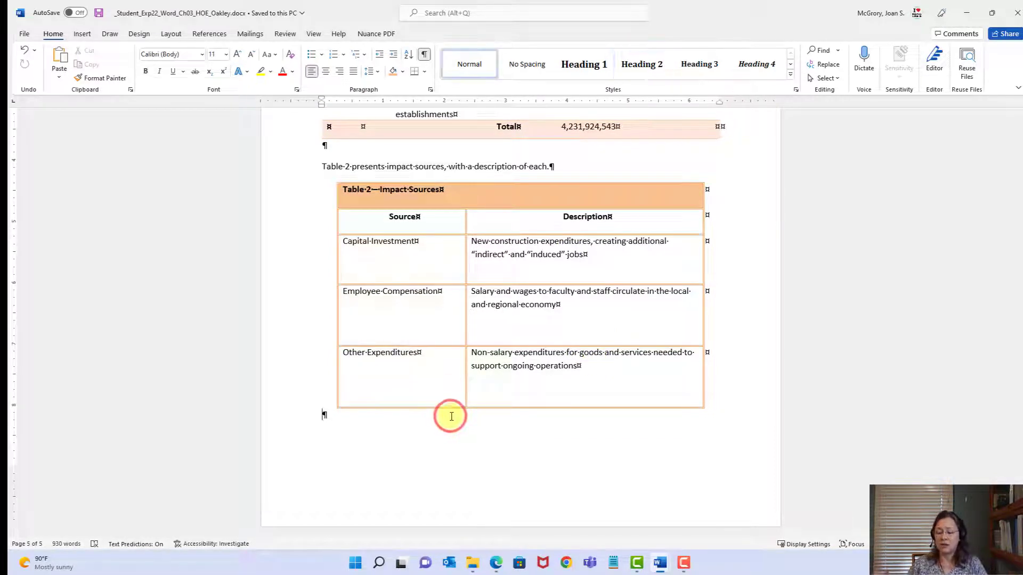
key("ctrl+End")
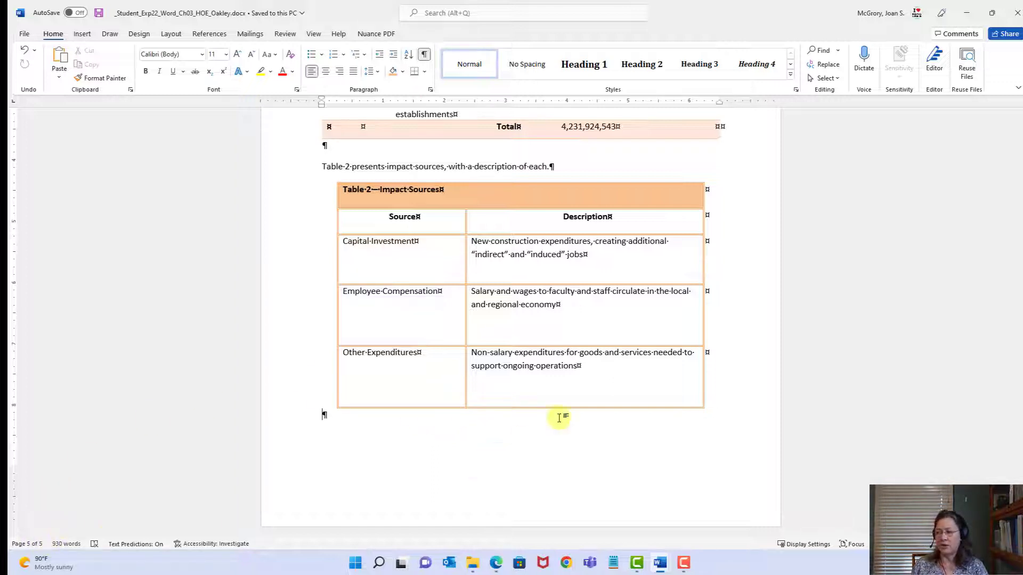
key("ctrl+Return")
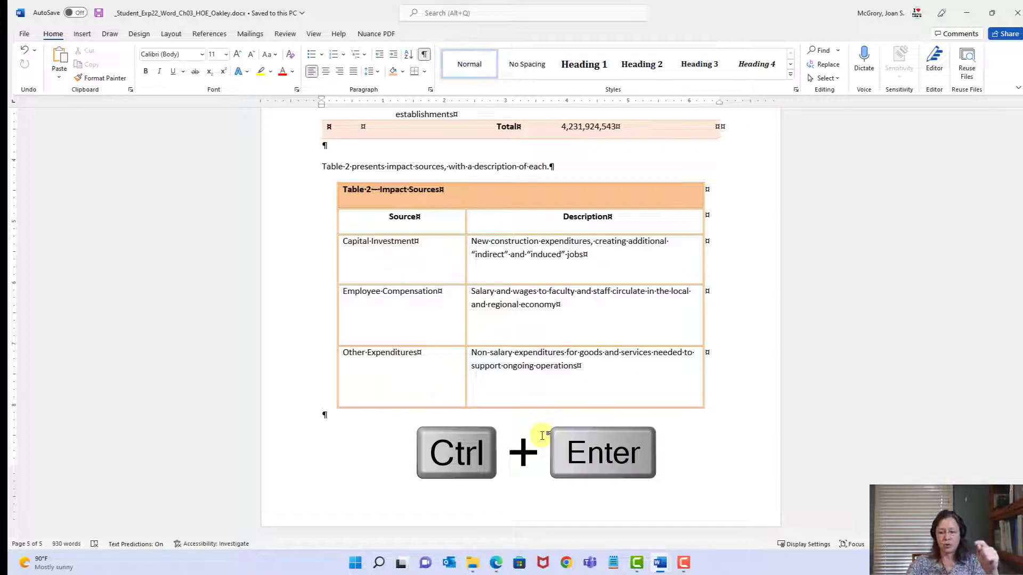
key("ctrl+Return")
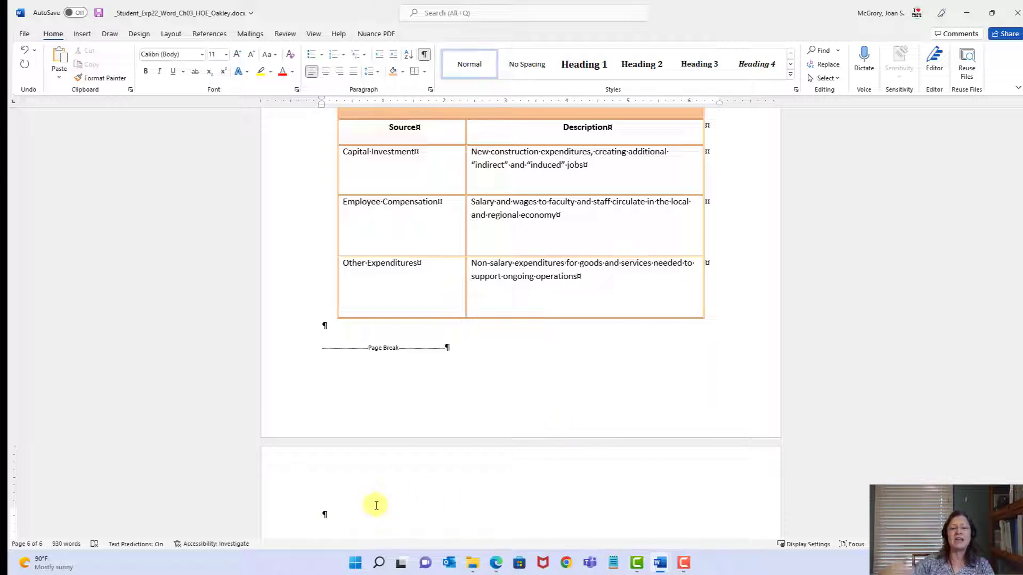
- Paste all the copied letters onto the new last page and save the Oakley document
left_click(60, 58)
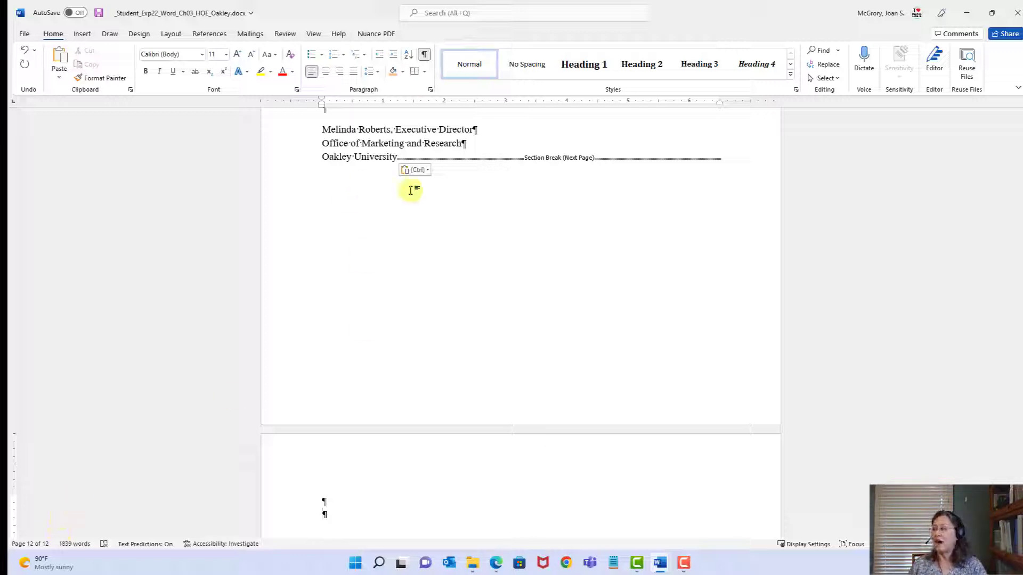
left_click(98, 12)
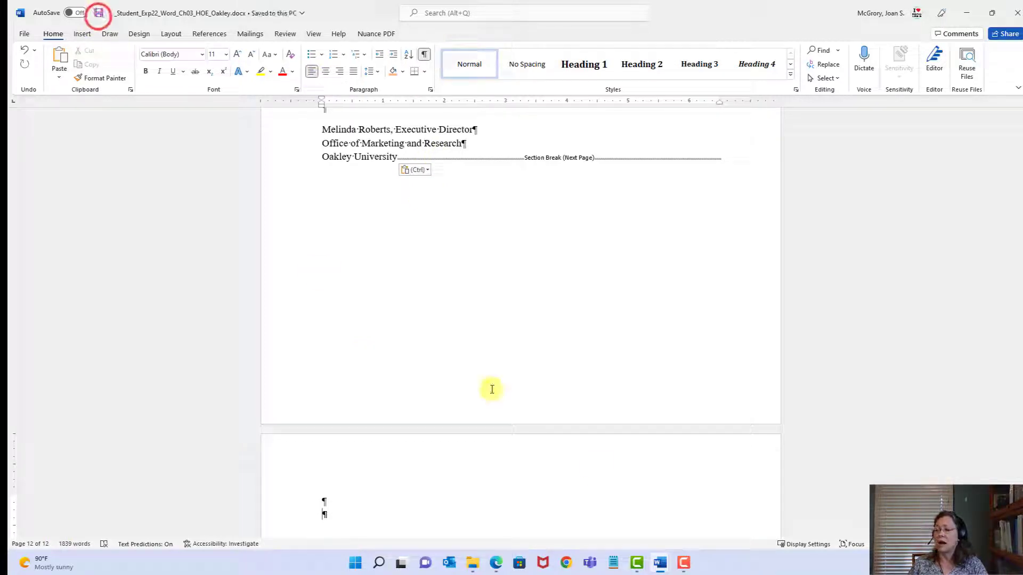
- Show multiple pages at once and examine the Oakley document's page order, from the cover page to the pasted letters
scroll(521, 266, "down", 4)
scroll(520, 319, "down", 5)
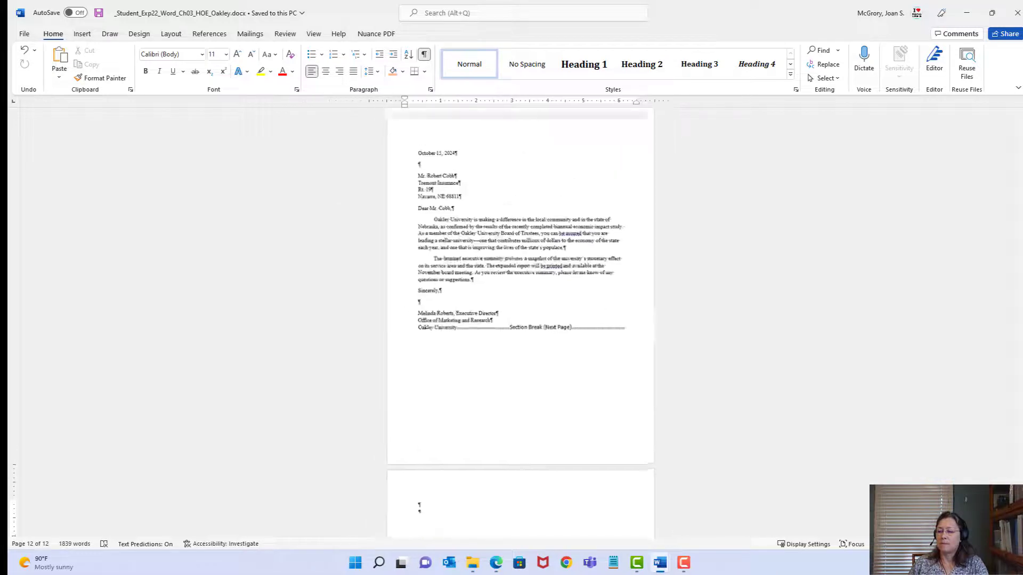
scroll(436, 180, "down", 4)
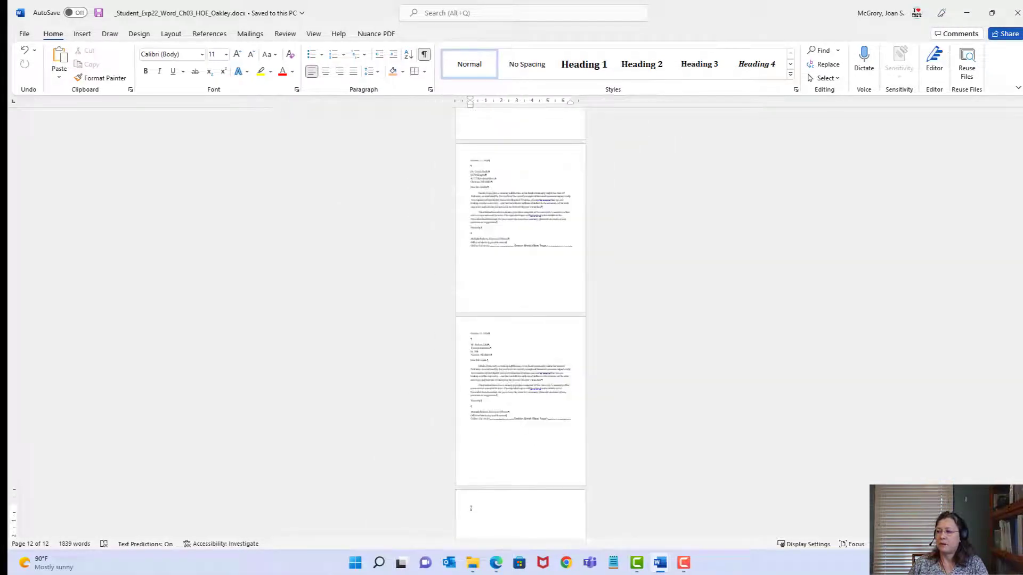
left_click(314, 34)
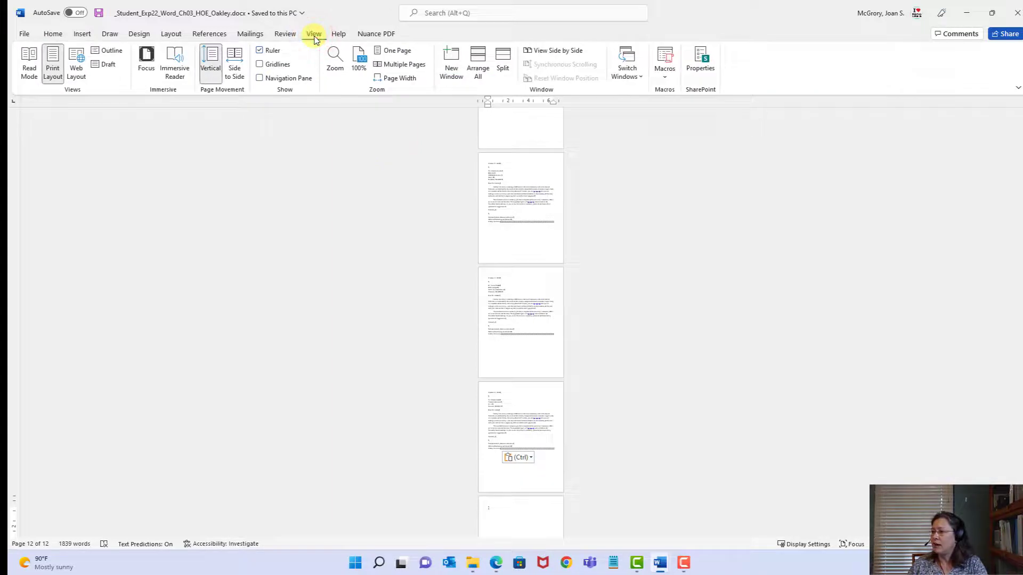
left_click(395, 65)
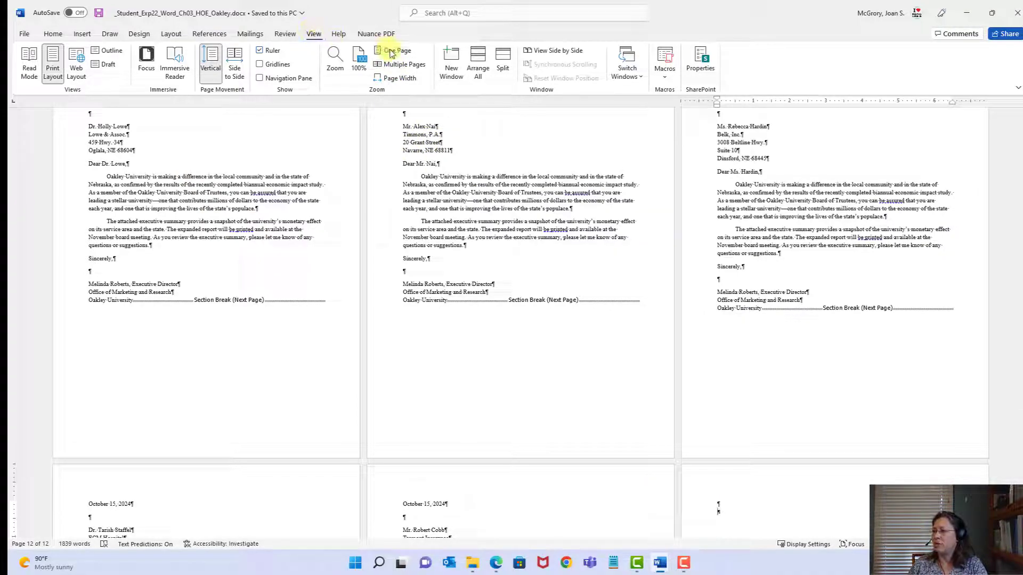
scroll(648, 299, "up", 1)
scroll(648, 300, "up", 8)
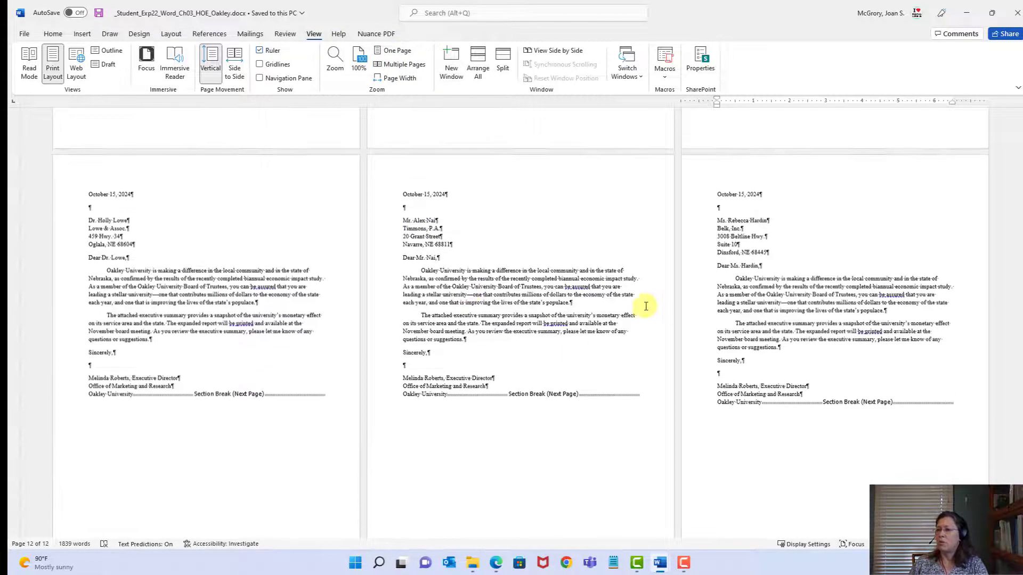
scroll(634, 326, "up", 10)
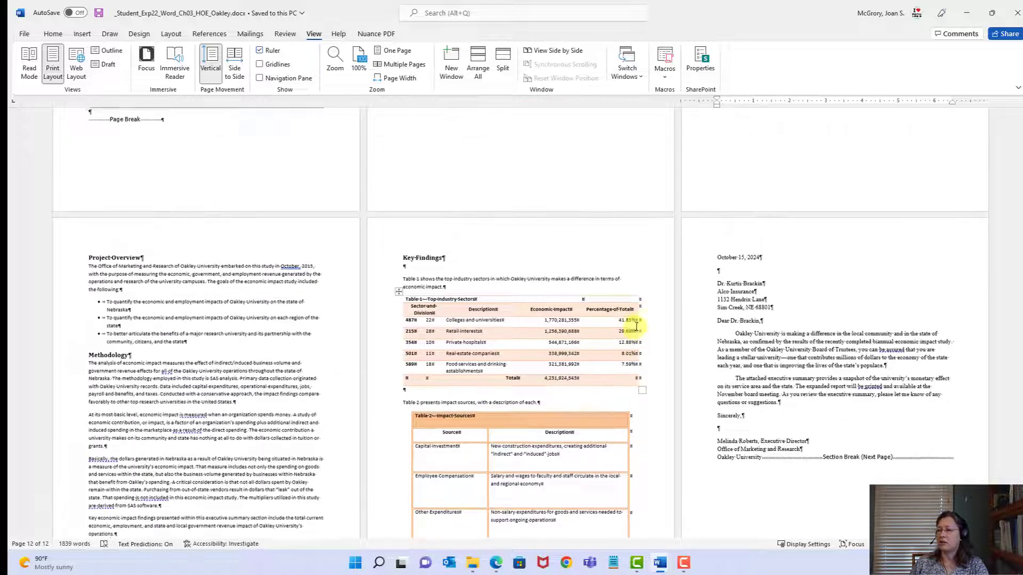
scroll(623, 323, "up", 1)
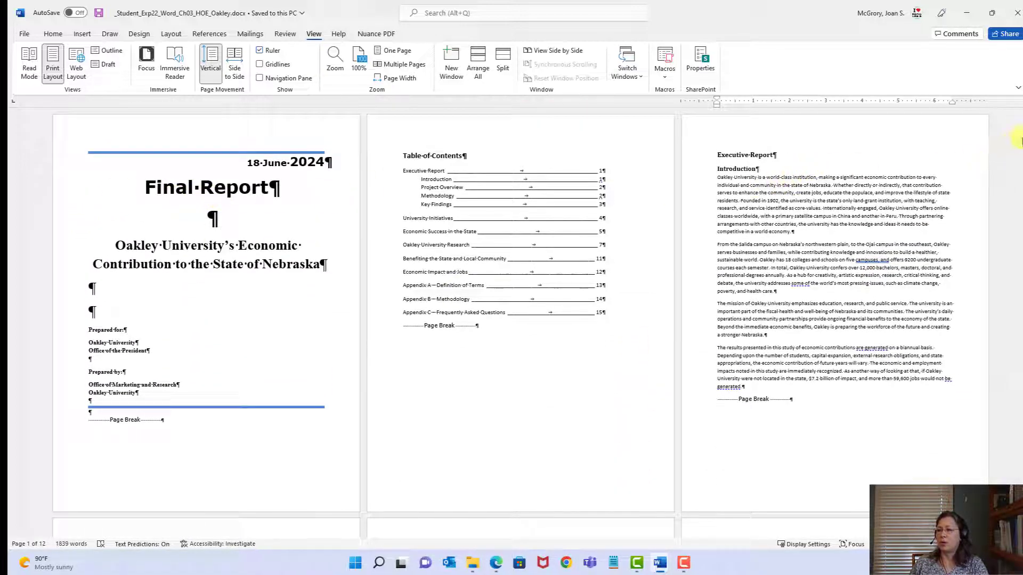
left_click_drag(1017, 138, 1019, 242)
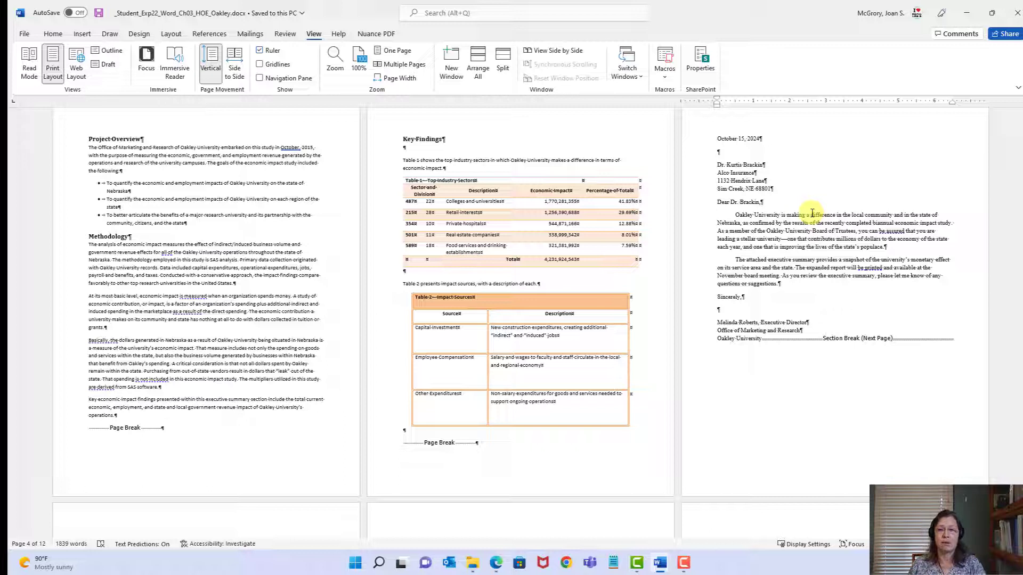
- Save and close the Oakley document, and close Letters1.docx, Letter.docx with its changes saved, and the instructions document
left_click(99, 13)
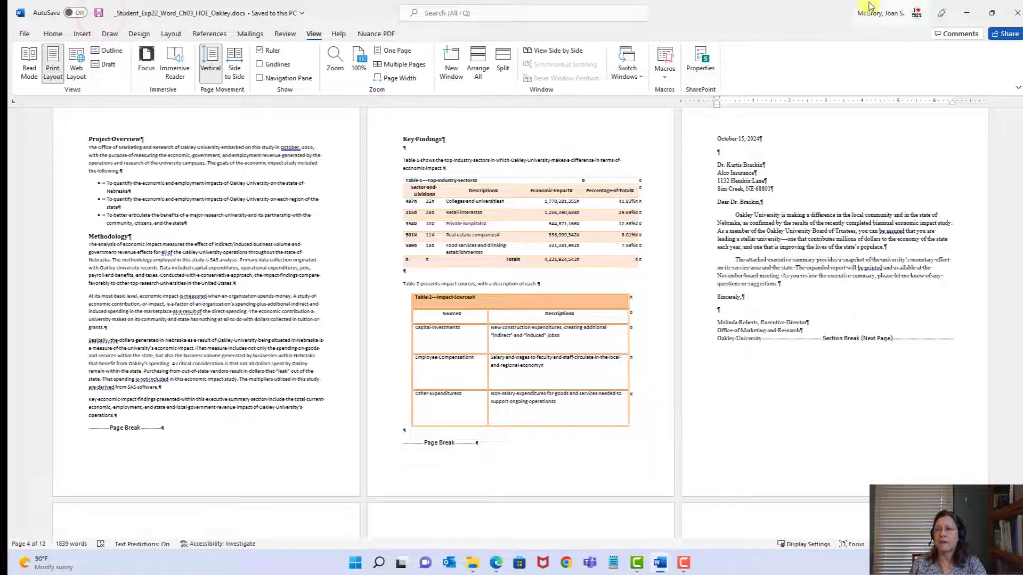
left_click(1016, 12)
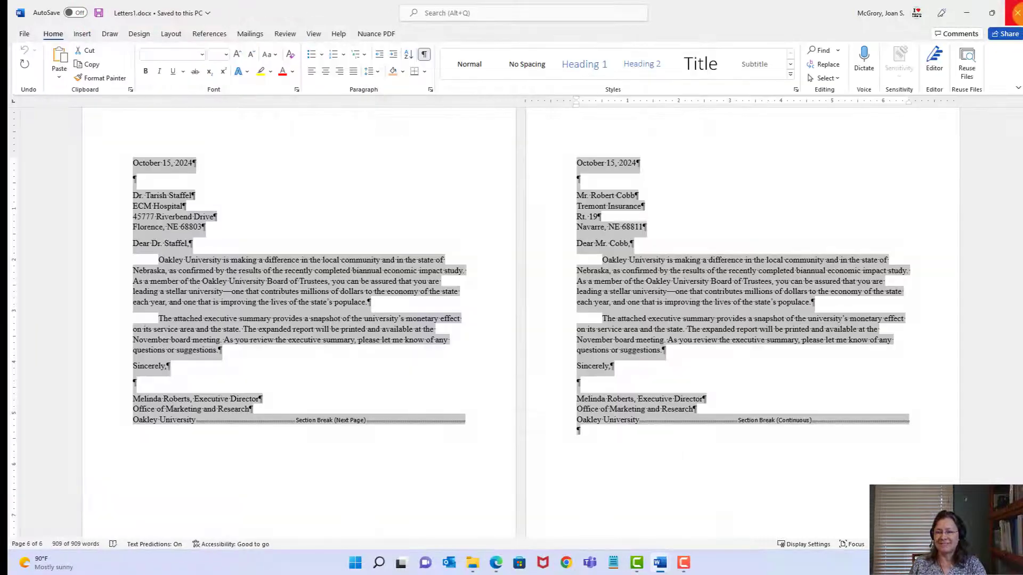
left_click(756, 193)
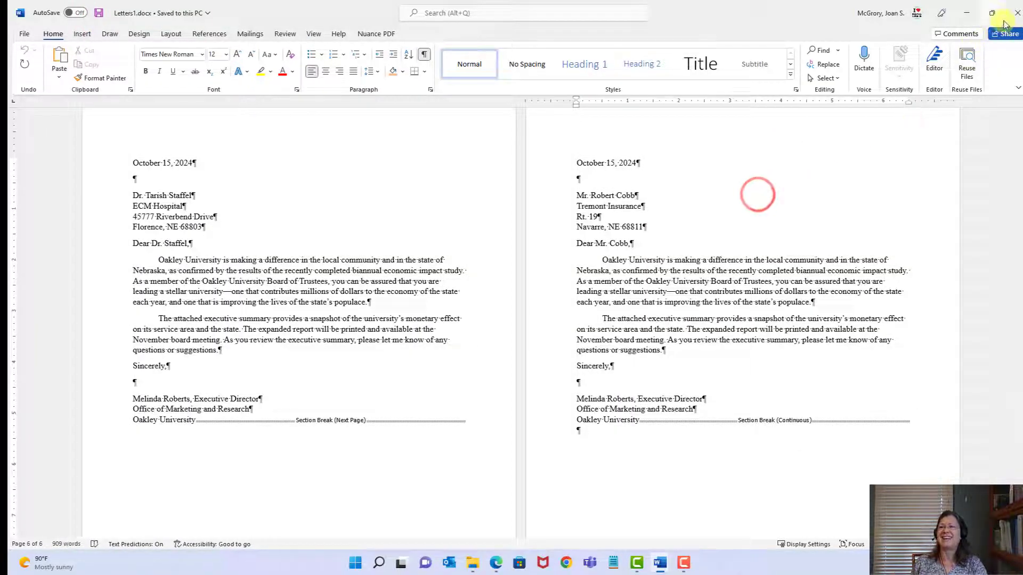
left_click(1017, 13)
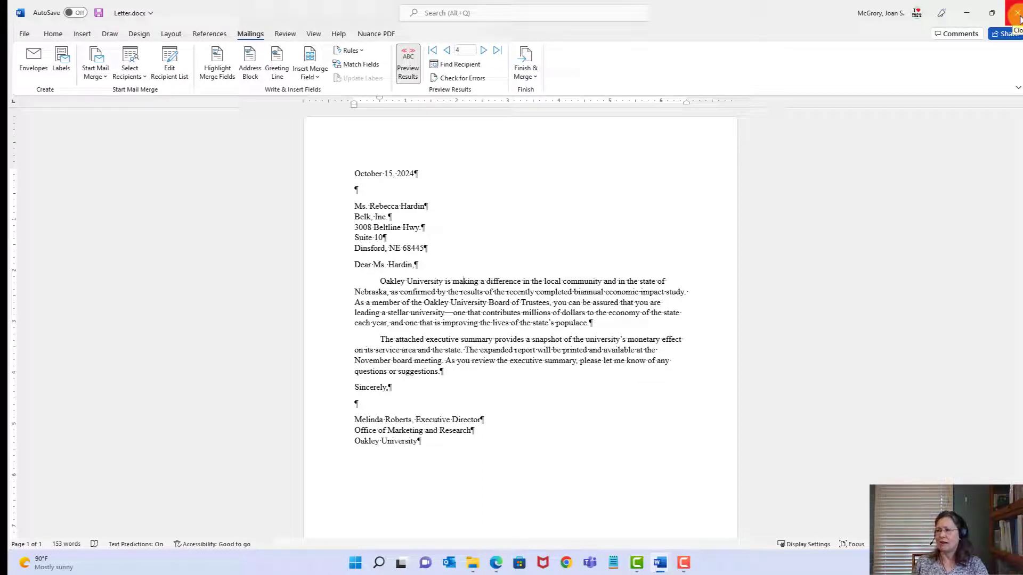
left_click(1017, 13)
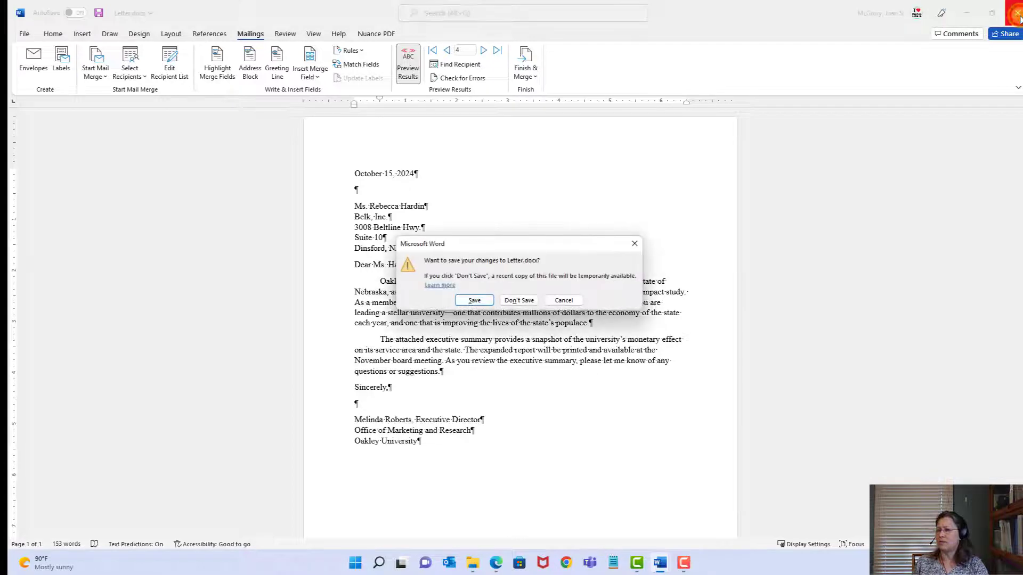
left_click(475, 303)
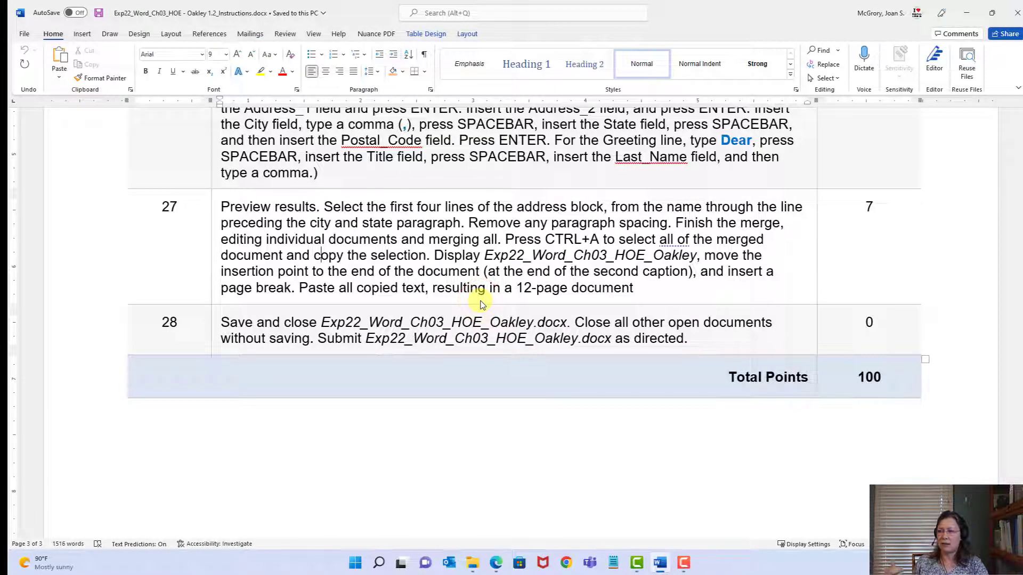
left_click(1016, 15)
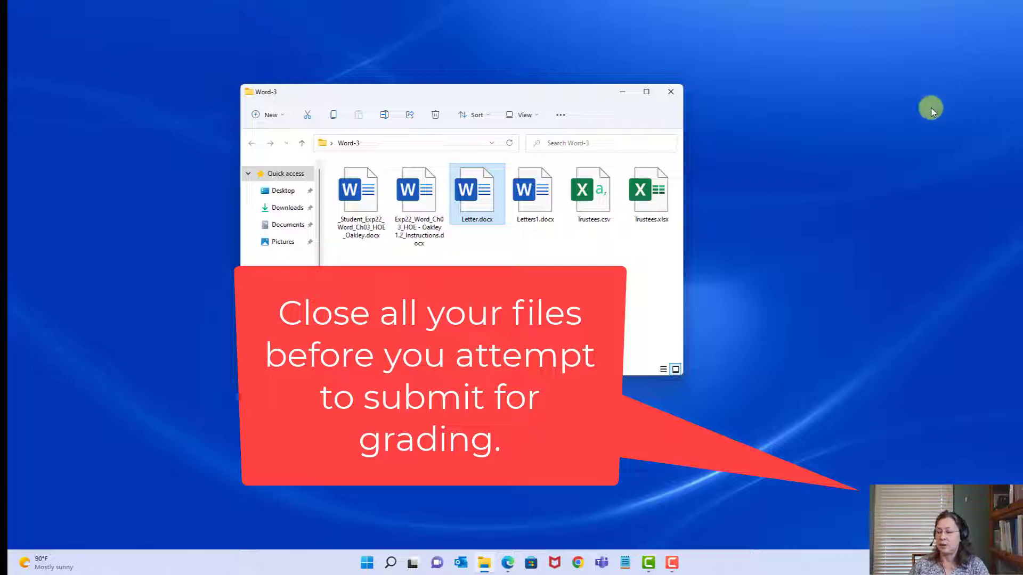
- Switch to the MyLab IT assignment page in Edge and choose _Student_Exp22_Word_Ch03_HOE_Oakley.docx from the Desktop's Word-3 folder as the completed assignment file
left_click(507, 562)
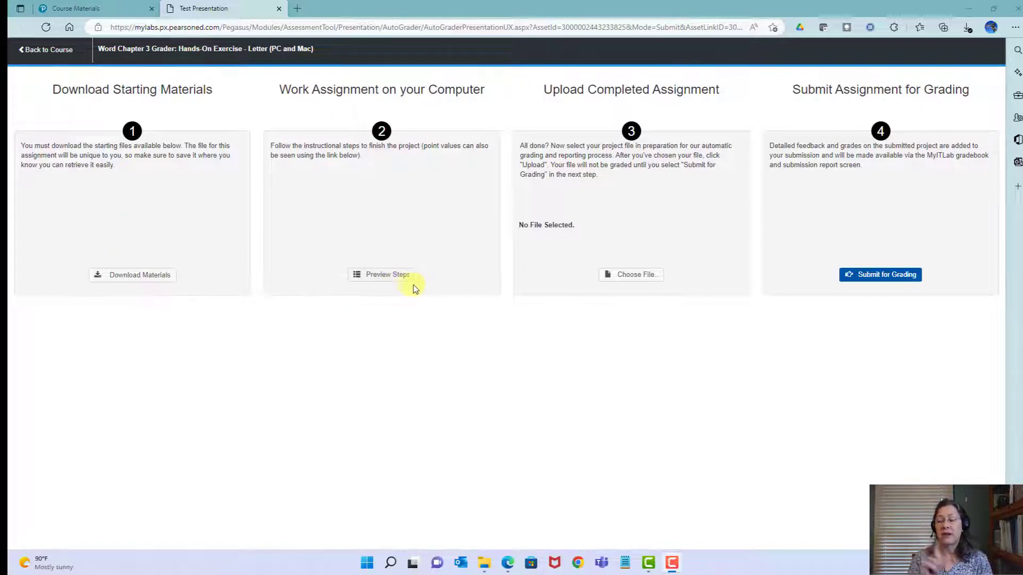
left_click(627, 278)
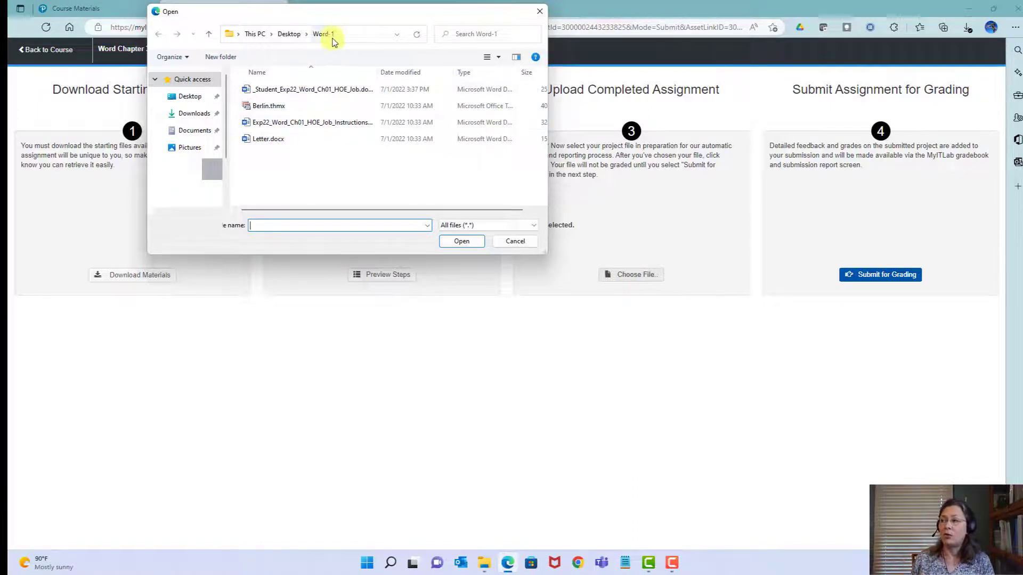
left_click(288, 33)
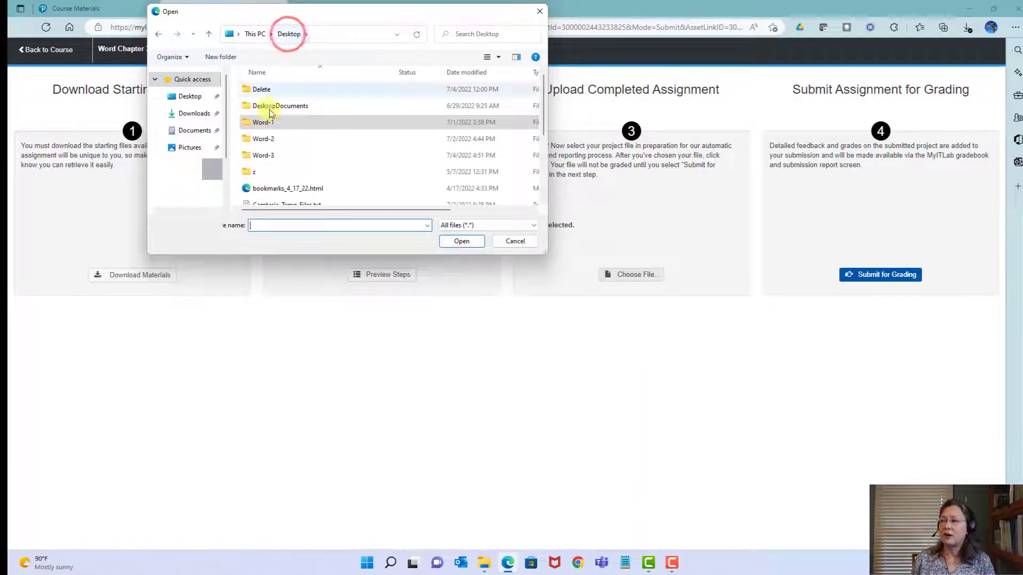
double_click(261, 158)
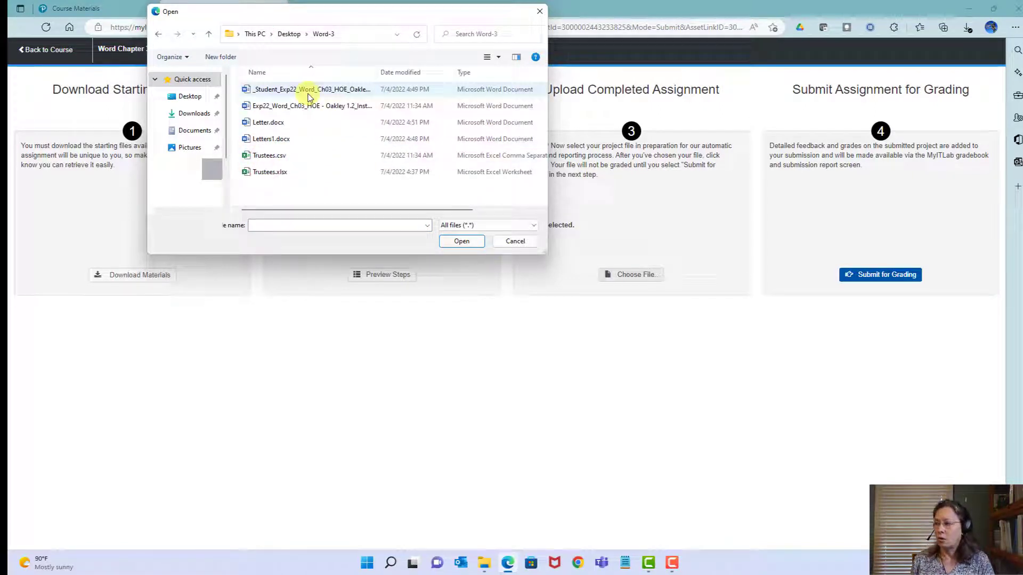
left_click(362, 91)
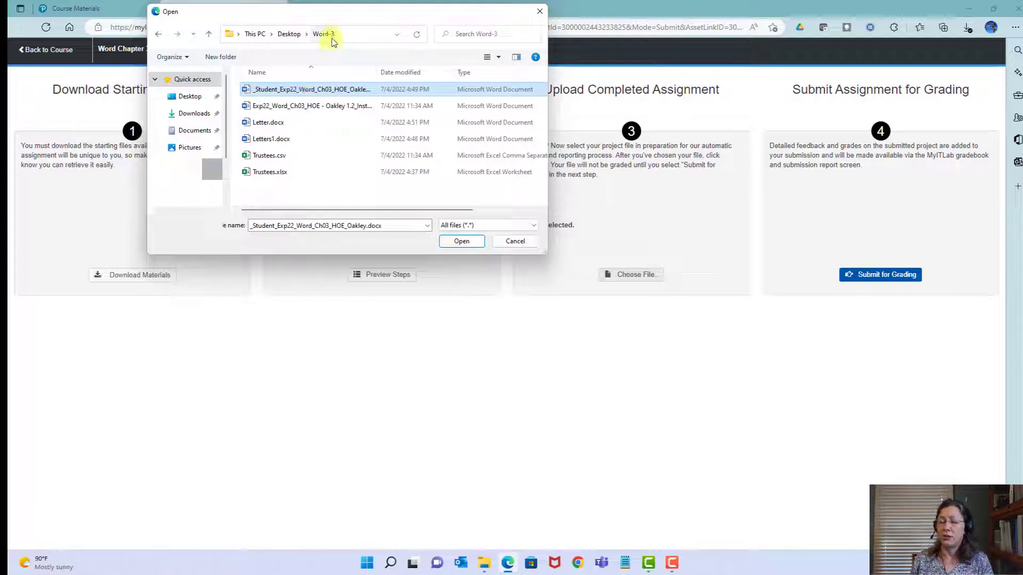
left_click(459, 241)
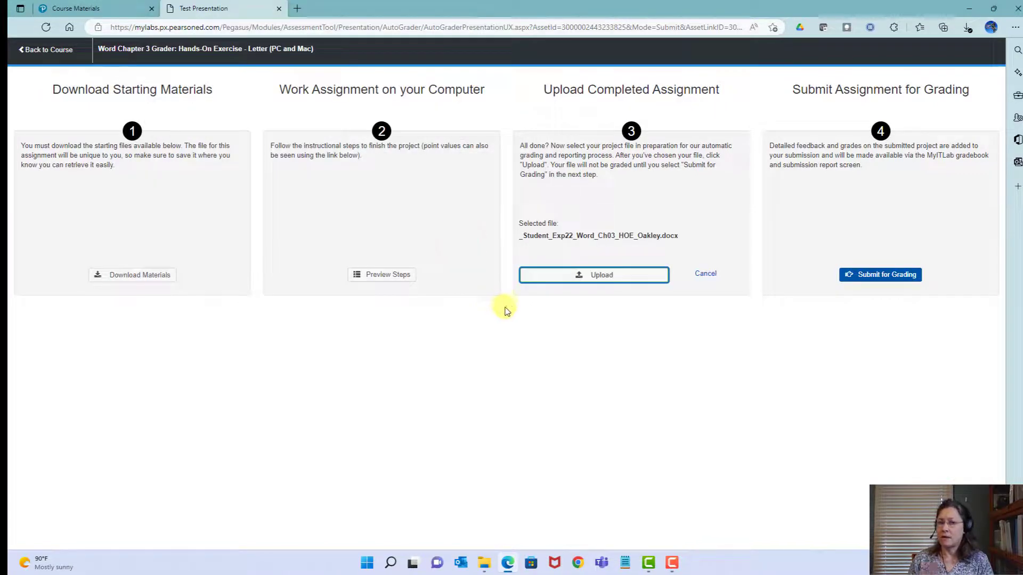
- Upload the chosen Oakley document, submit it for grading, and close the assignment
left_click(573, 275)
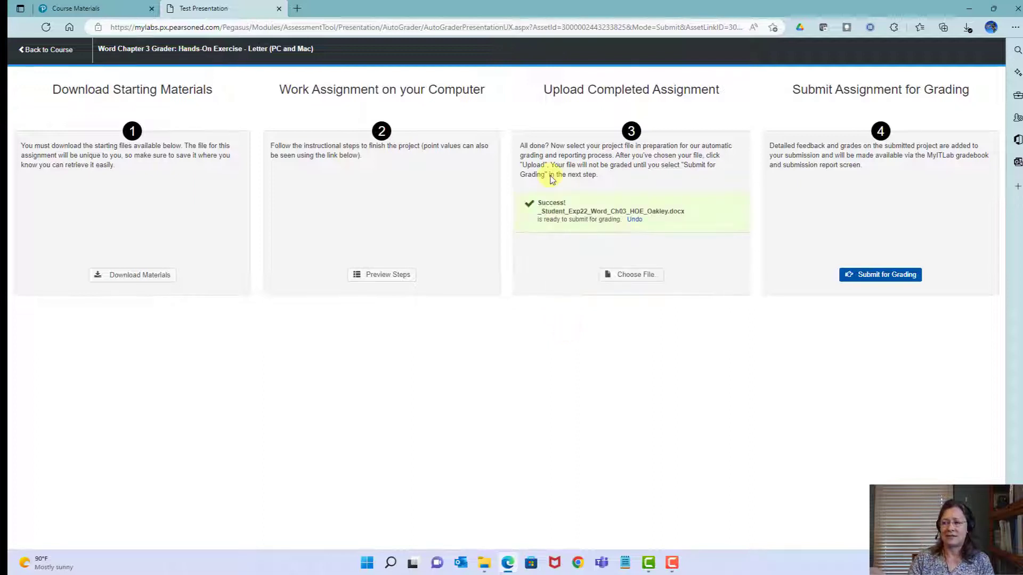
left_click(880, 274)
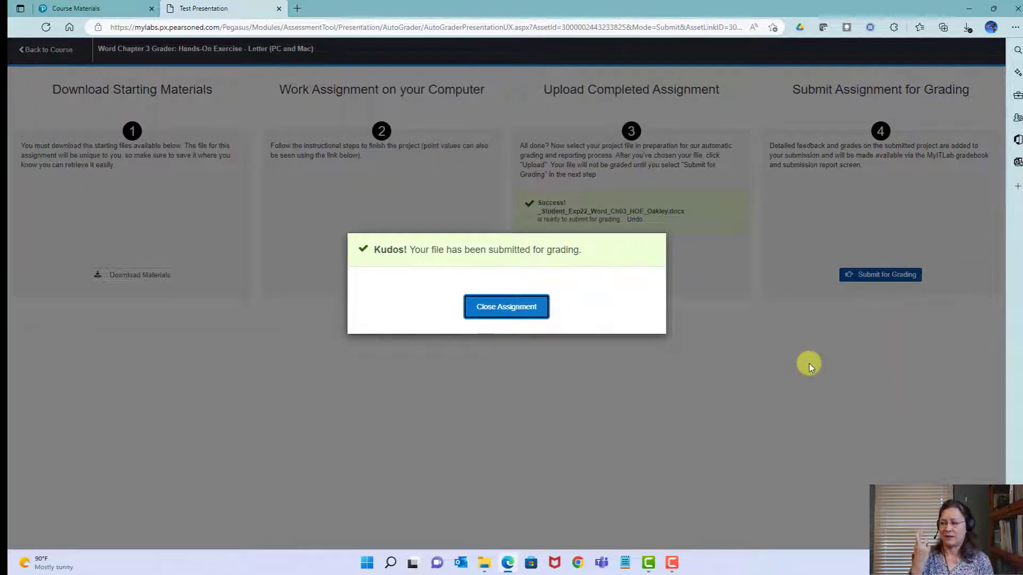
left_click(501, 309)
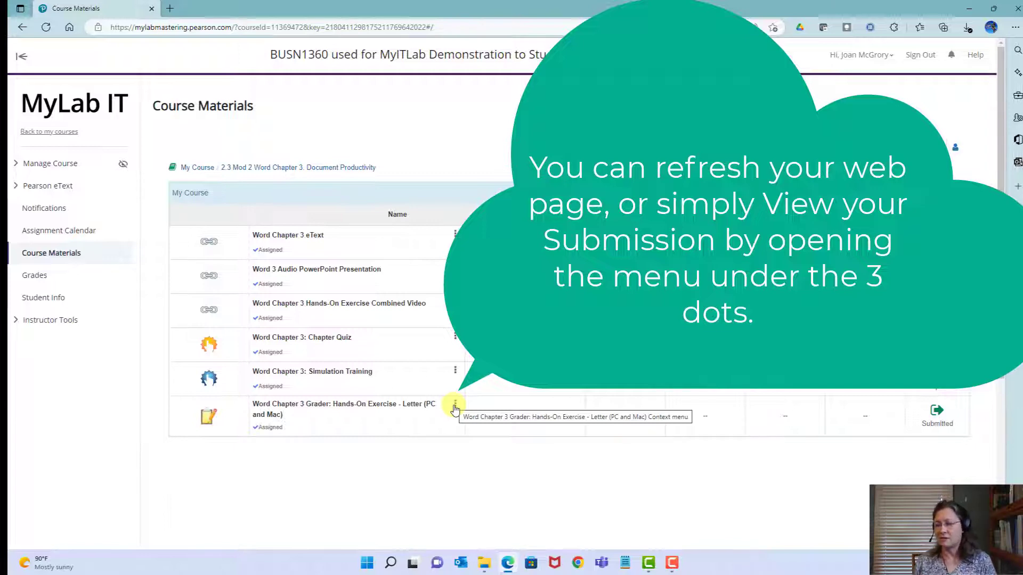
- View Submission 1/1 of the Word Chapter 3 Grader Hands-On Exercise and examine its score card detail step by step
left_click(455, 405)
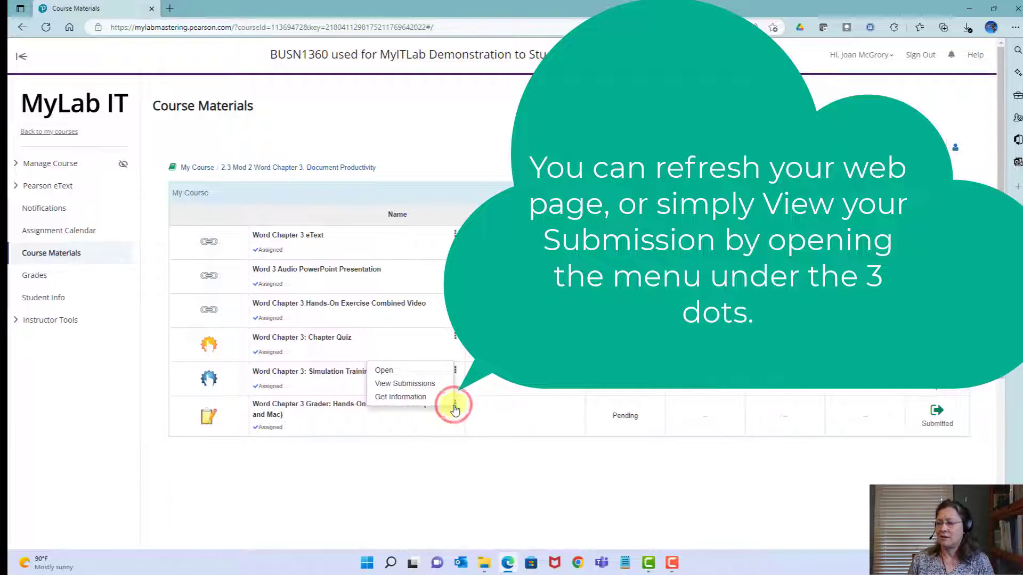
left_click(419, 387)
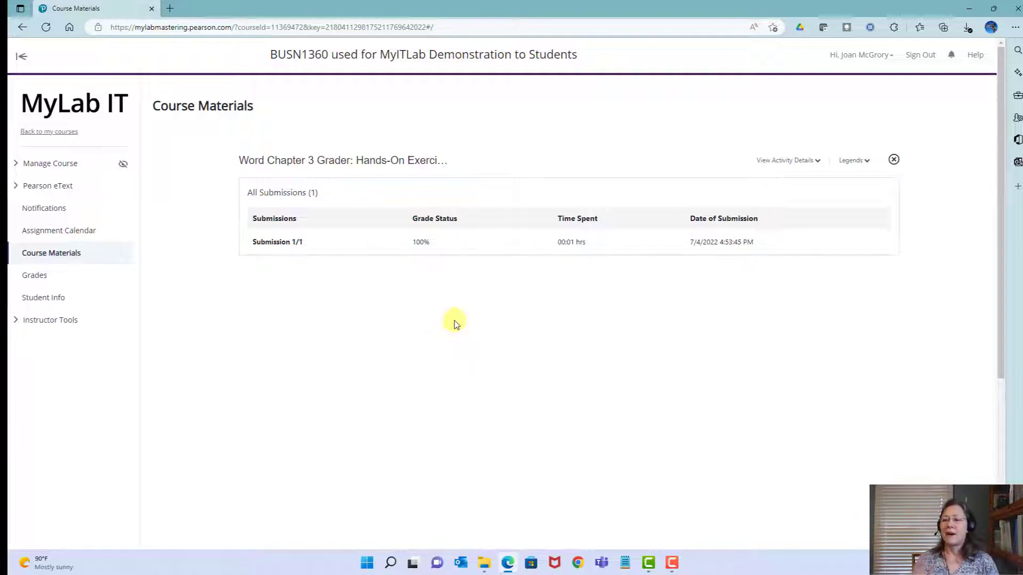
left_click(286, 247)
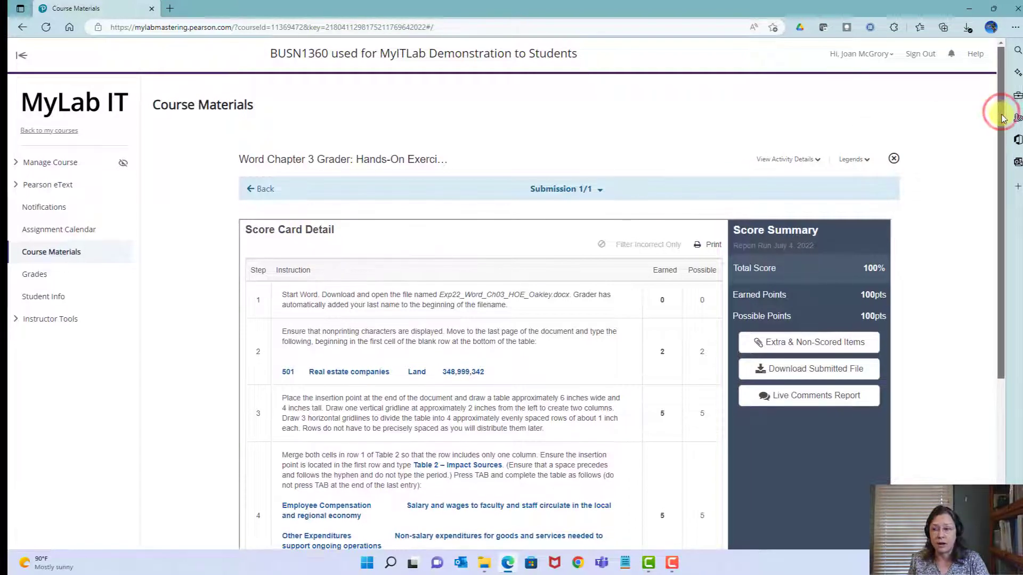
left_click_drag(1003, 116, 1002, 133)
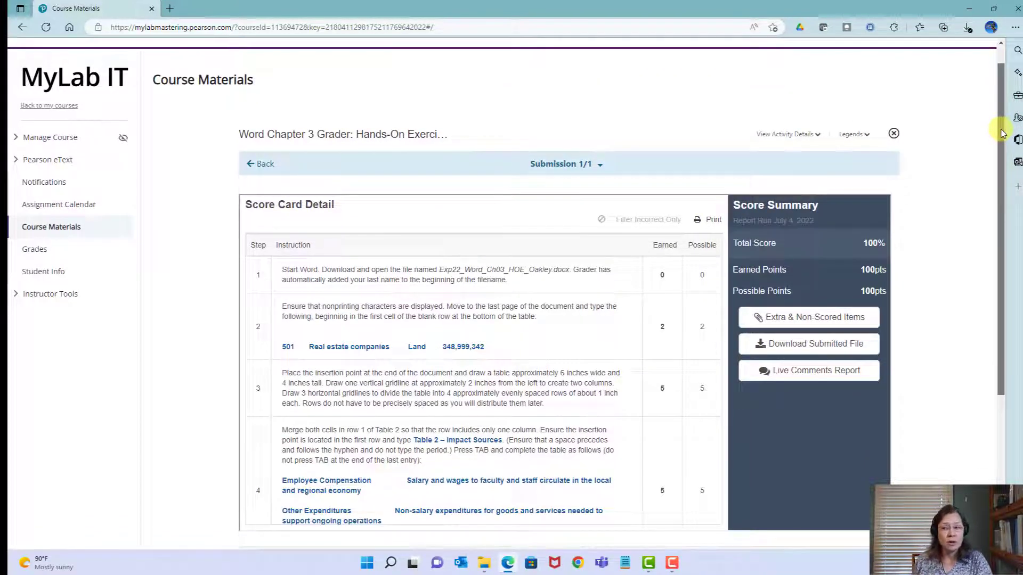
scroll(1004, 137, "down", 2)
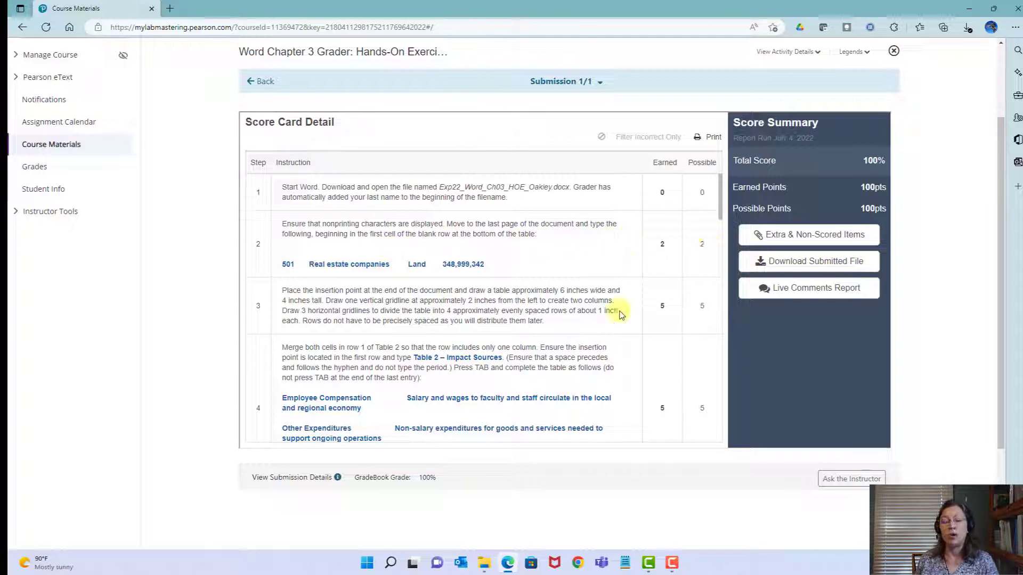
scroll(586, 336, "down", 1)
scroll(585, 336, "down", 1)
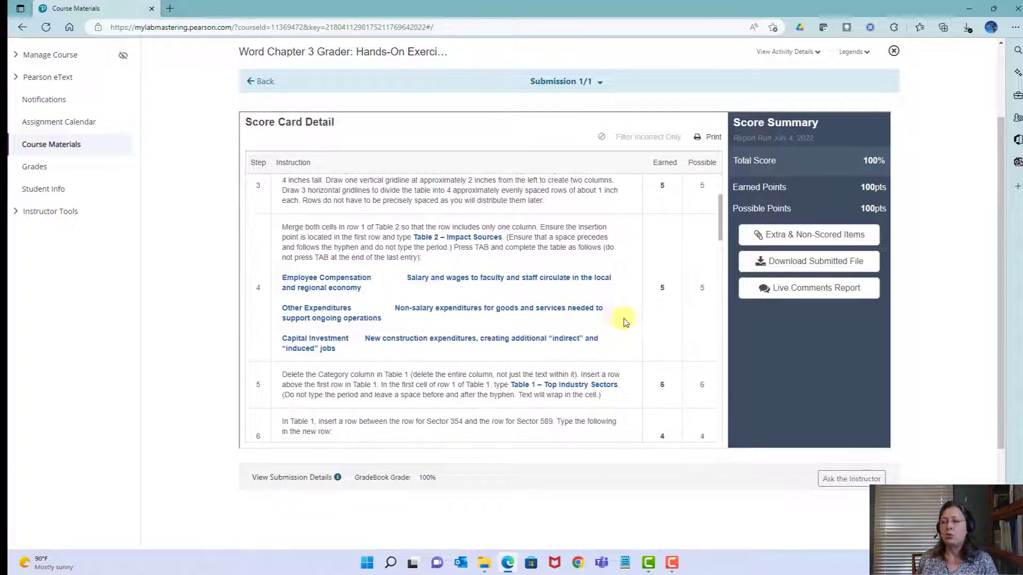
scroll(517, 318, "down", 3)
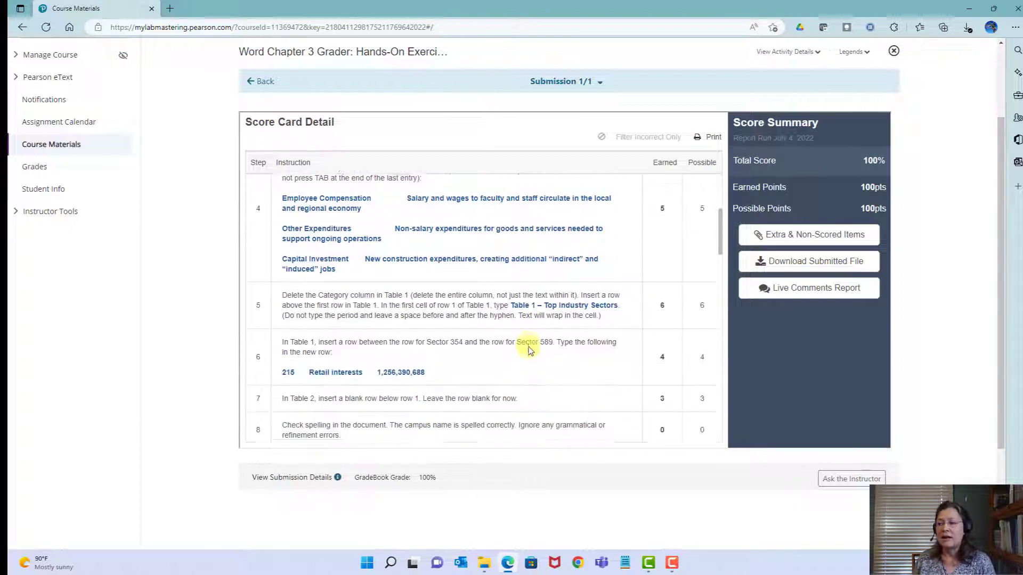